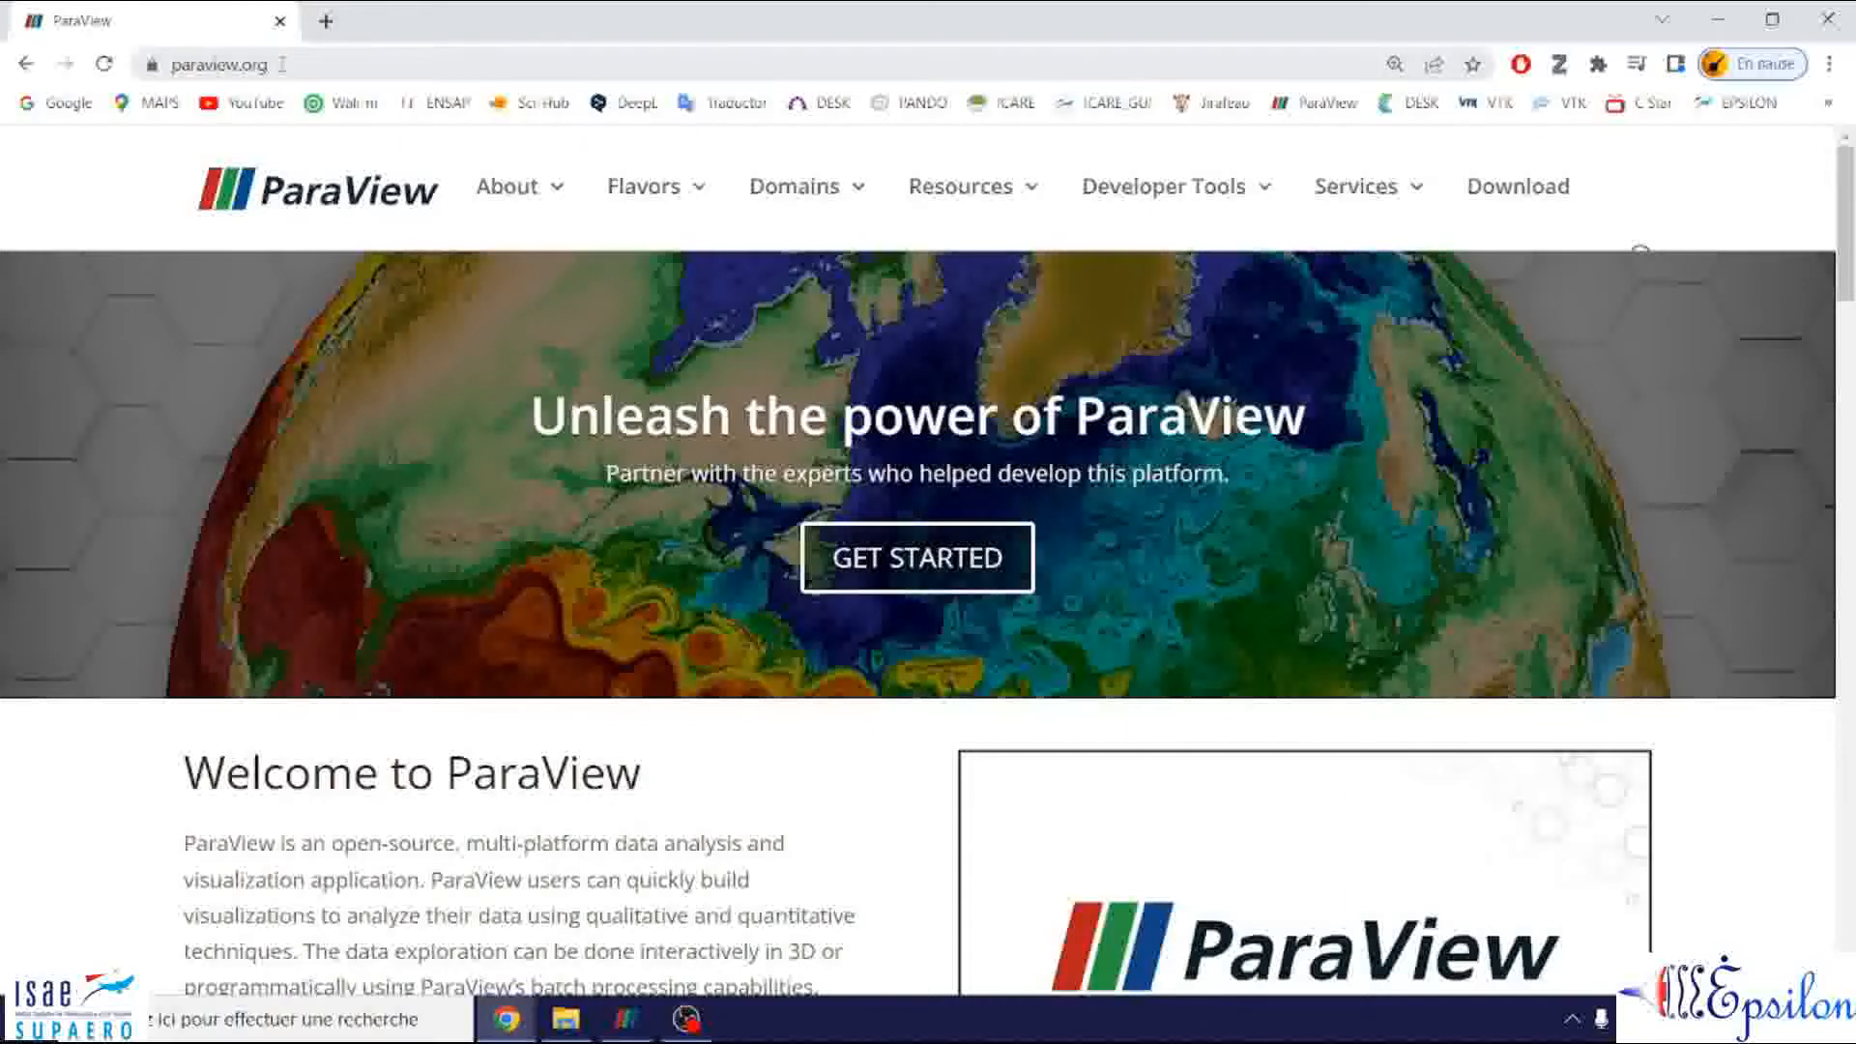
- Open the ParaView download page and look through the list of available versions
{"action": "left_click", "coordinate": [1507, 201]}
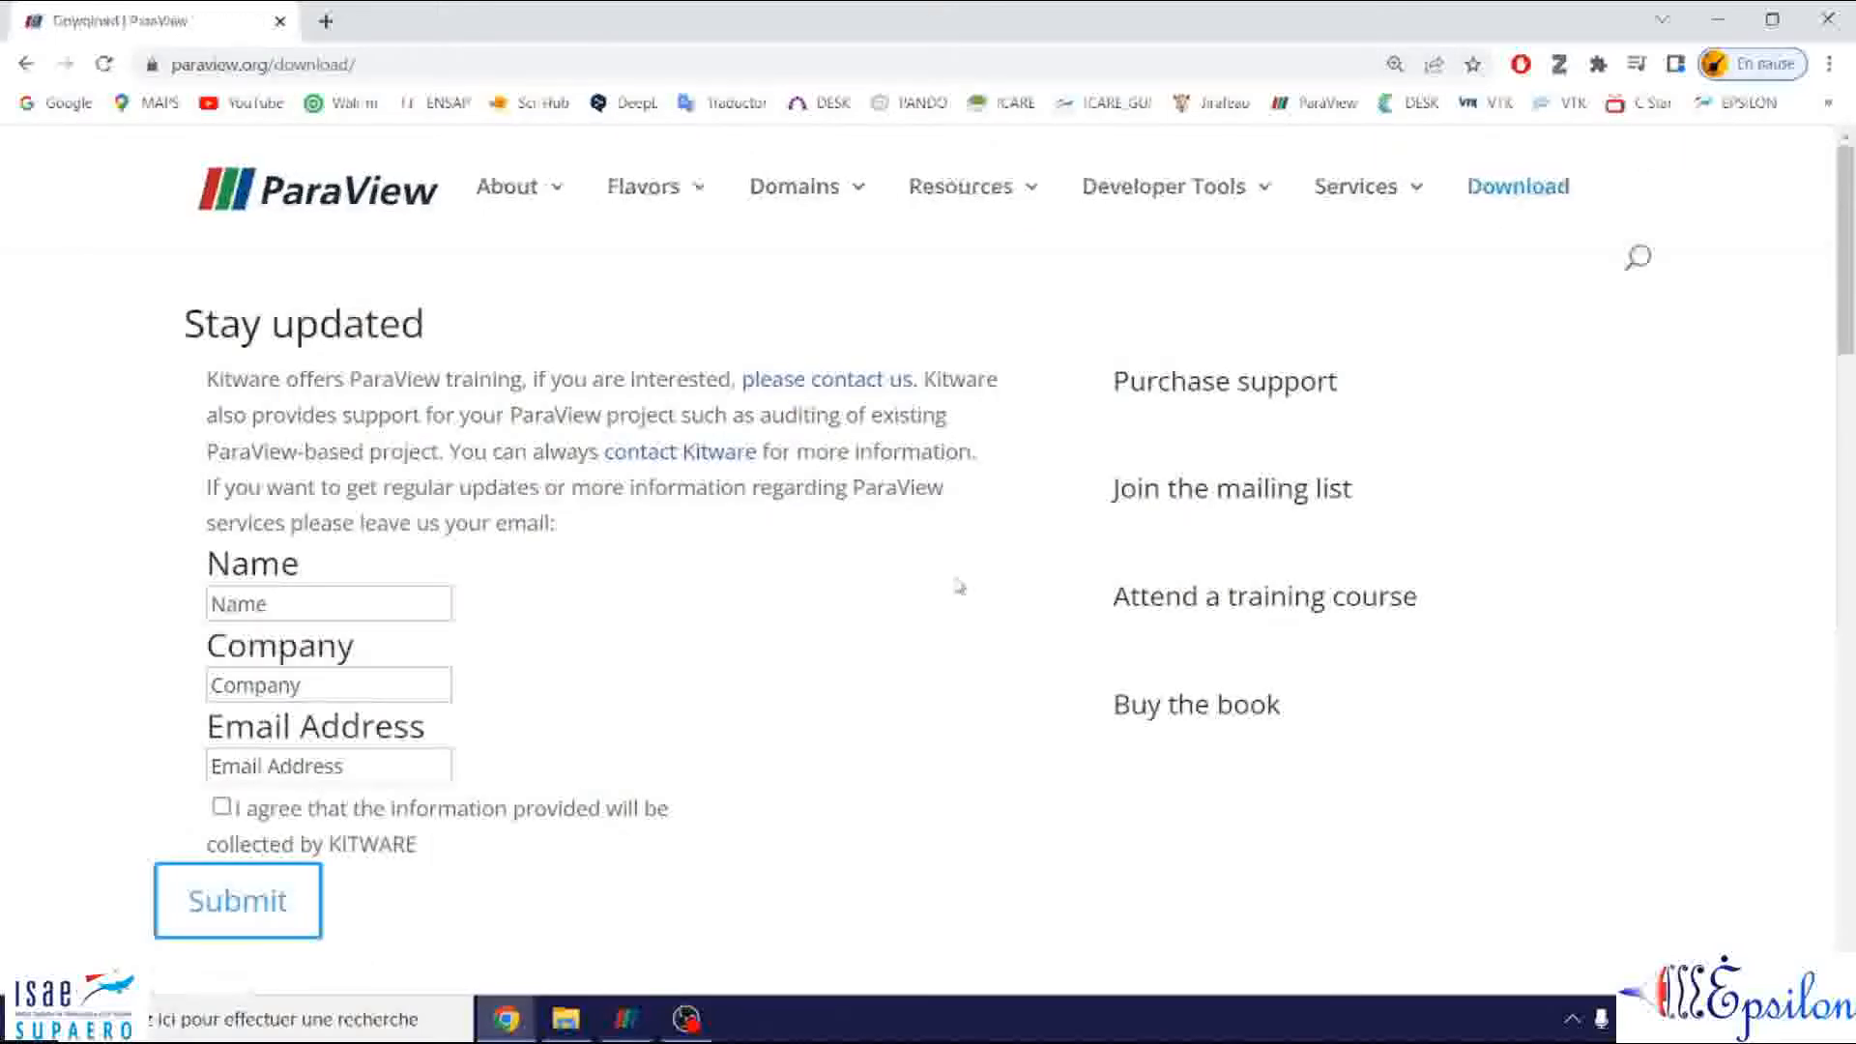
{"action": "scroll", "coordinate": [958, 586], "scroll_direction": "down", "scroll_amount": 10}
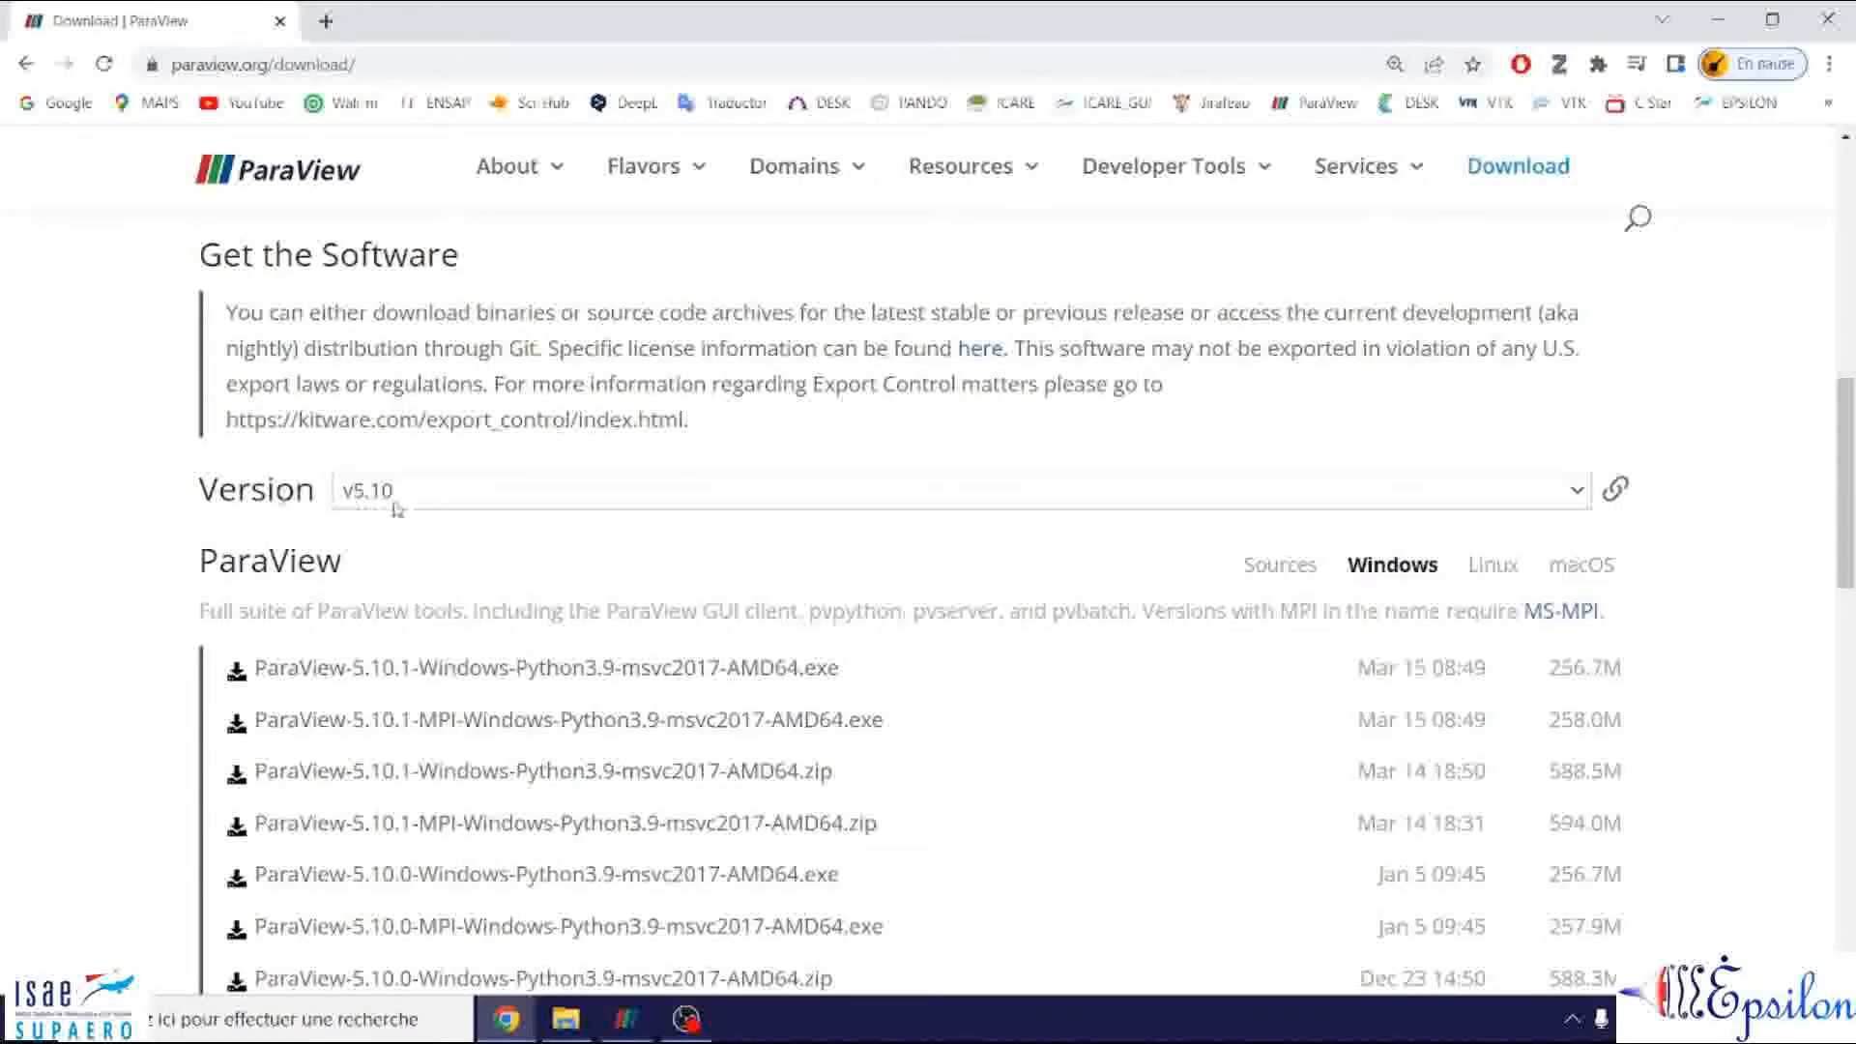
{"action": "left_click", "coordinate": [447, 503]}
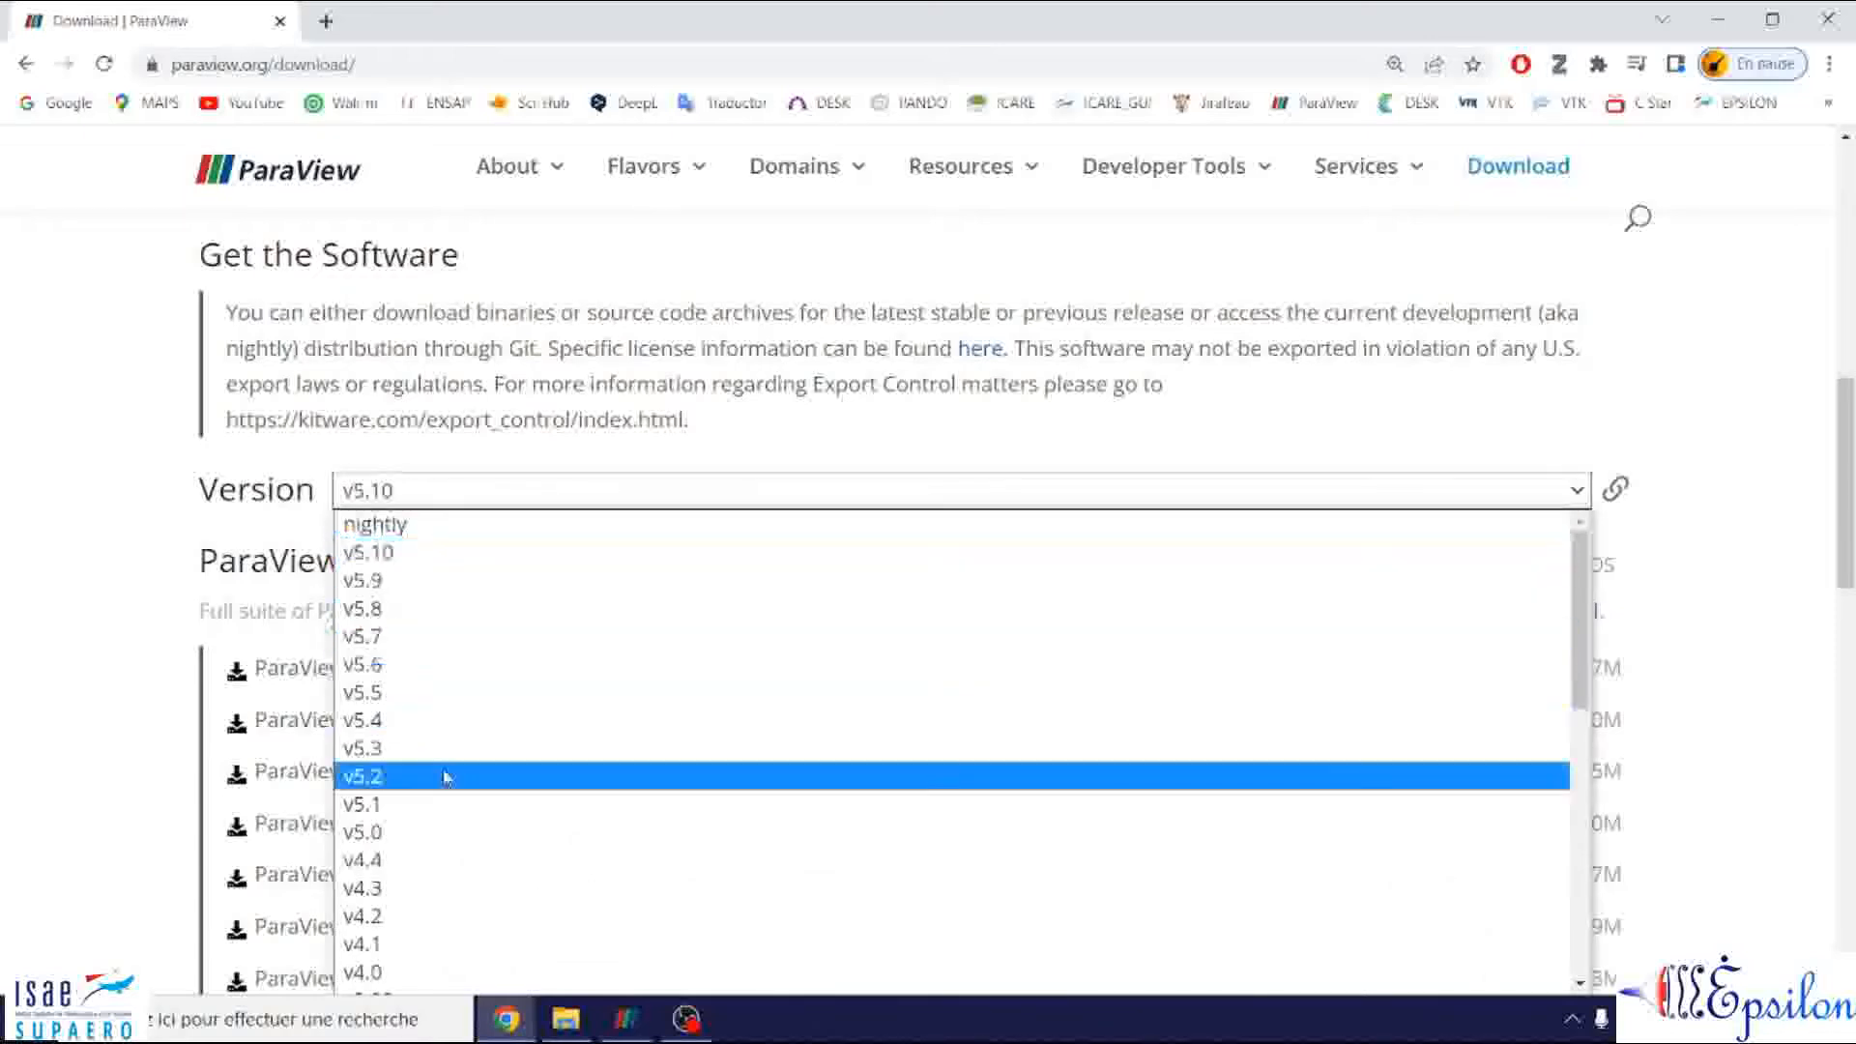
{"action": "left_click", "coordinate": [119, 500]}
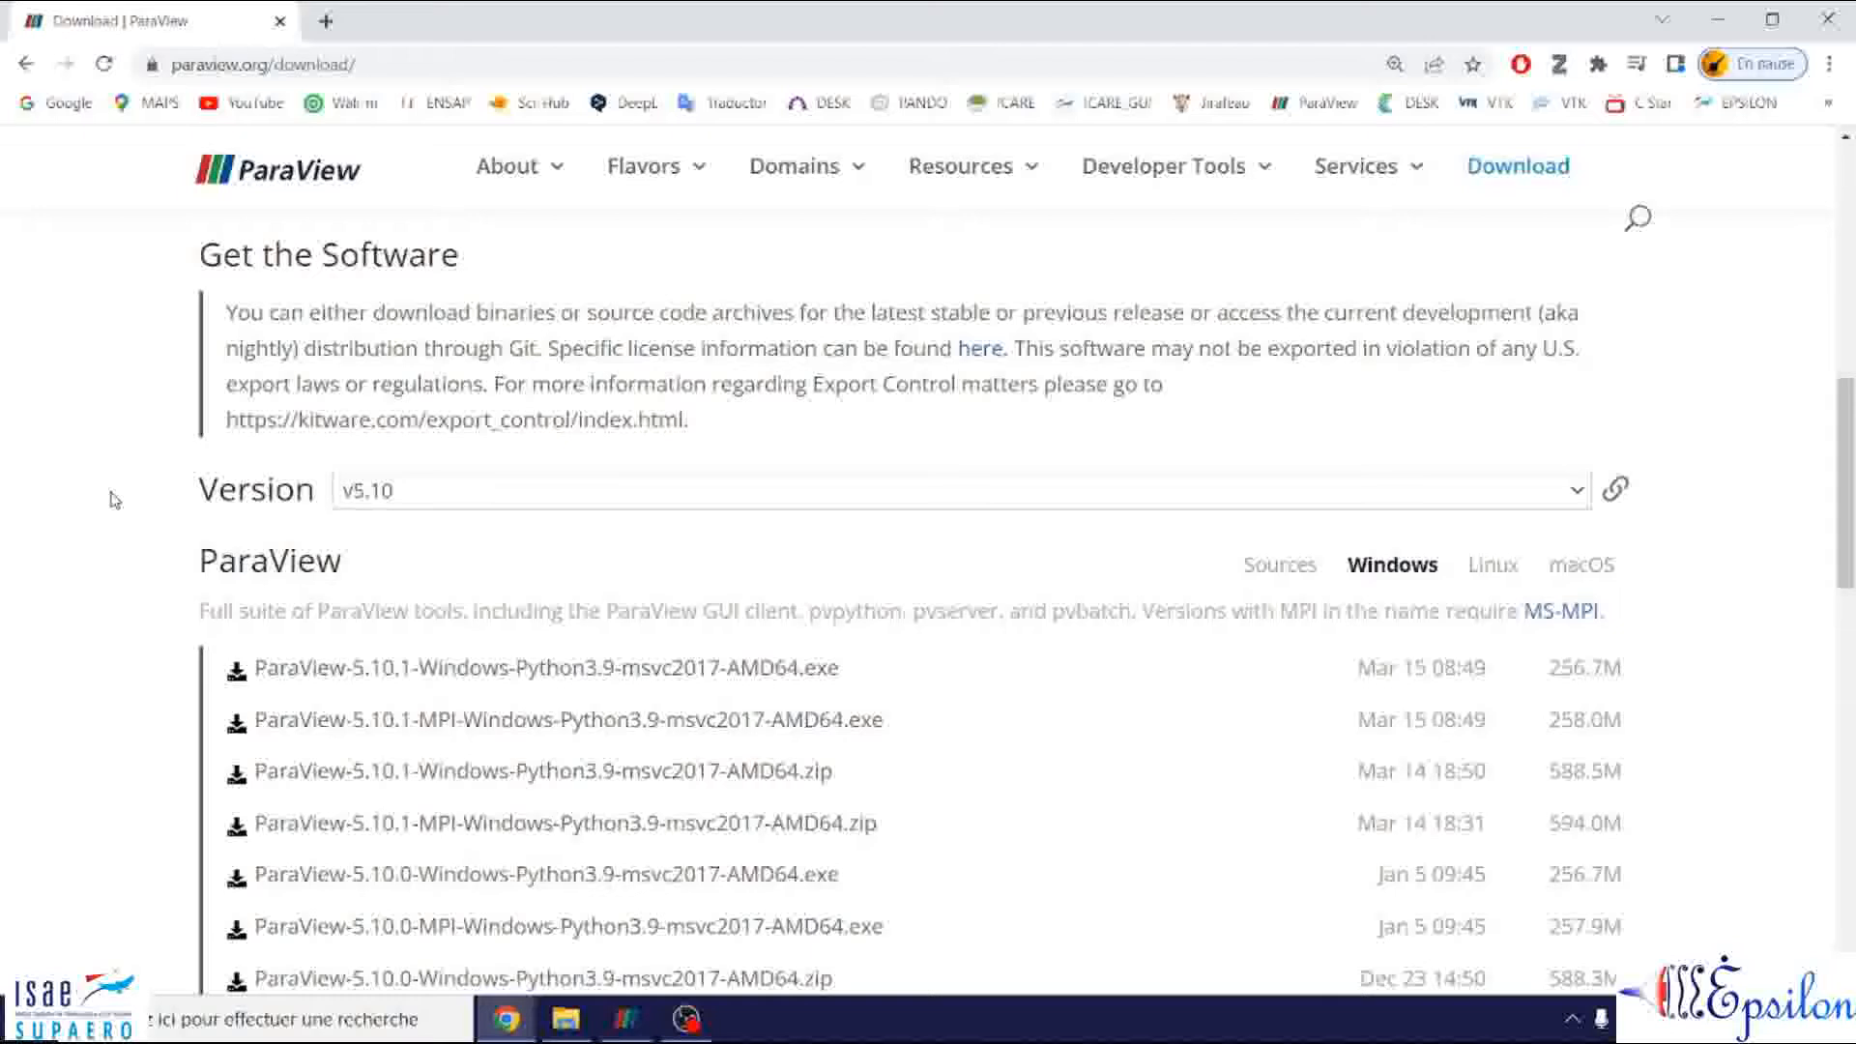
- Compare the Windows packages offered for ParaView v5.9 and v5.7, checking which Python version each is built on
{"action": "left_click", "coordinate": [425, 502]}
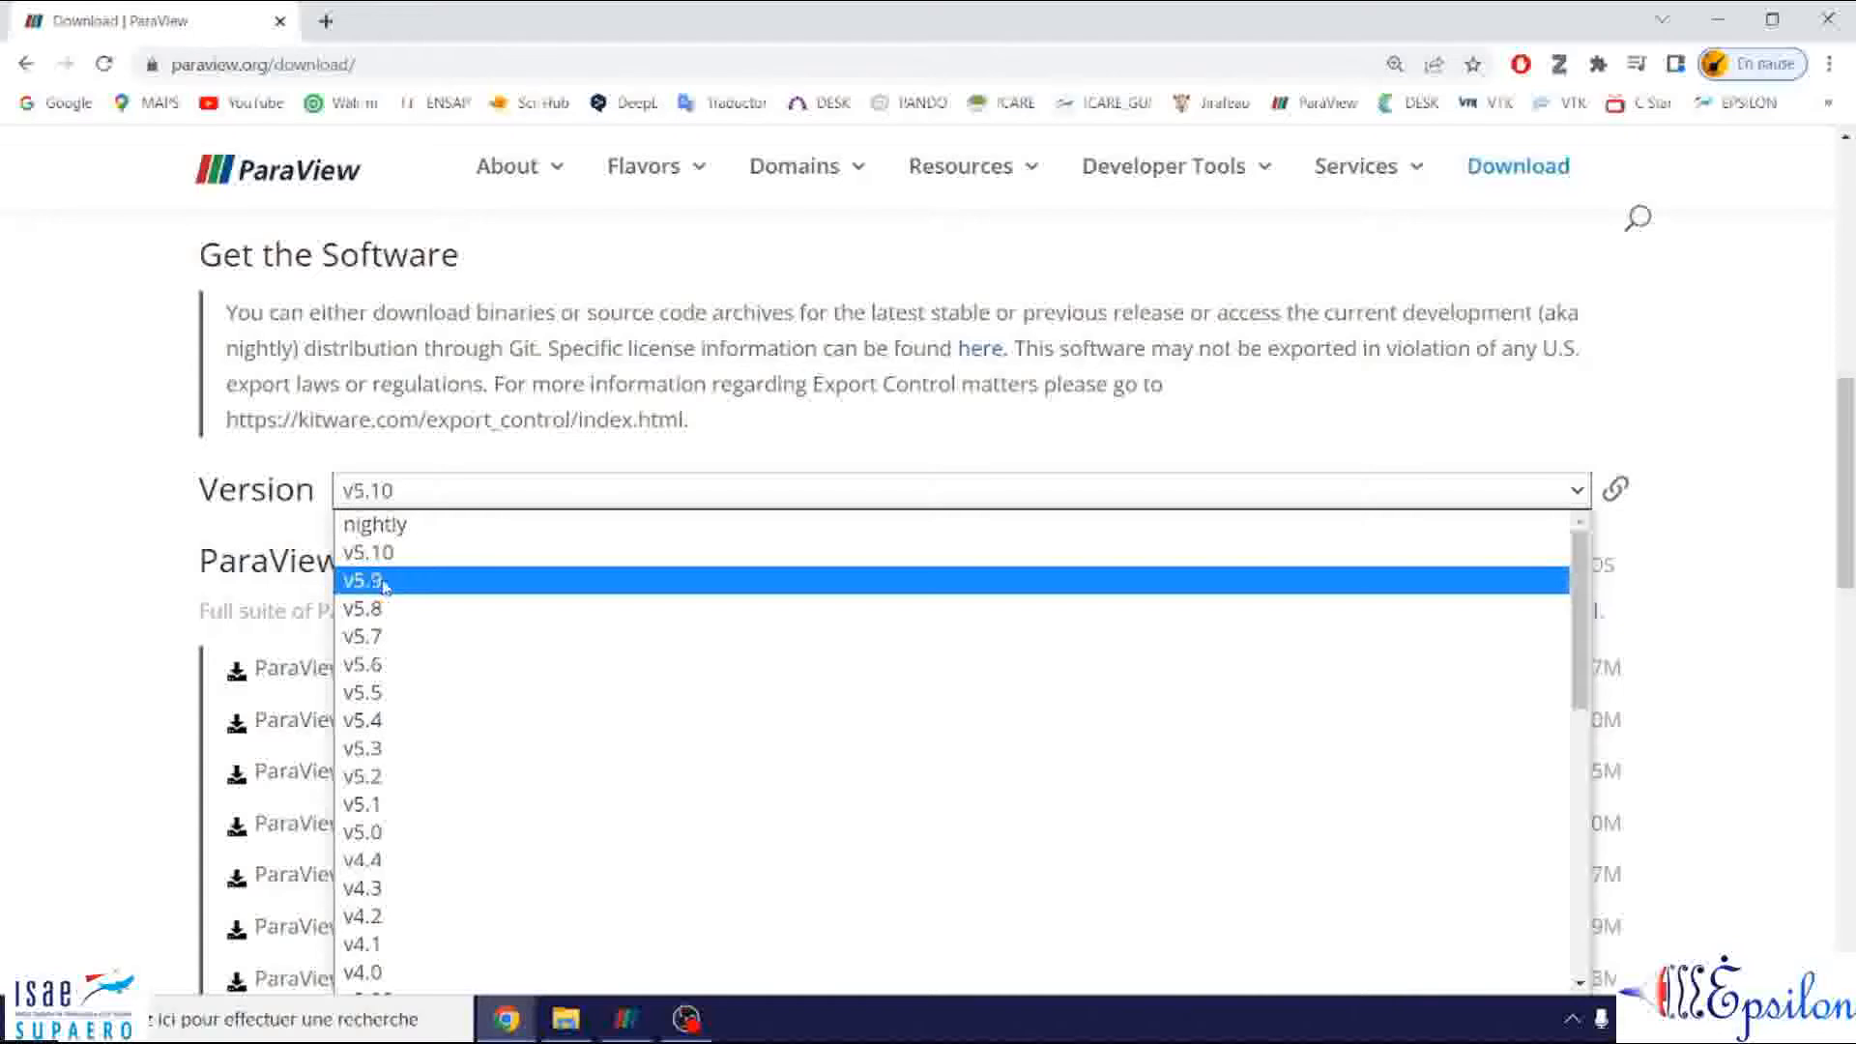
{"action": "left_click", "coordinate": [385, 586]}
{"action": "scroll", "coordinate": [225, 541], "scroll_direction": "down", "scroll_amount": 3}
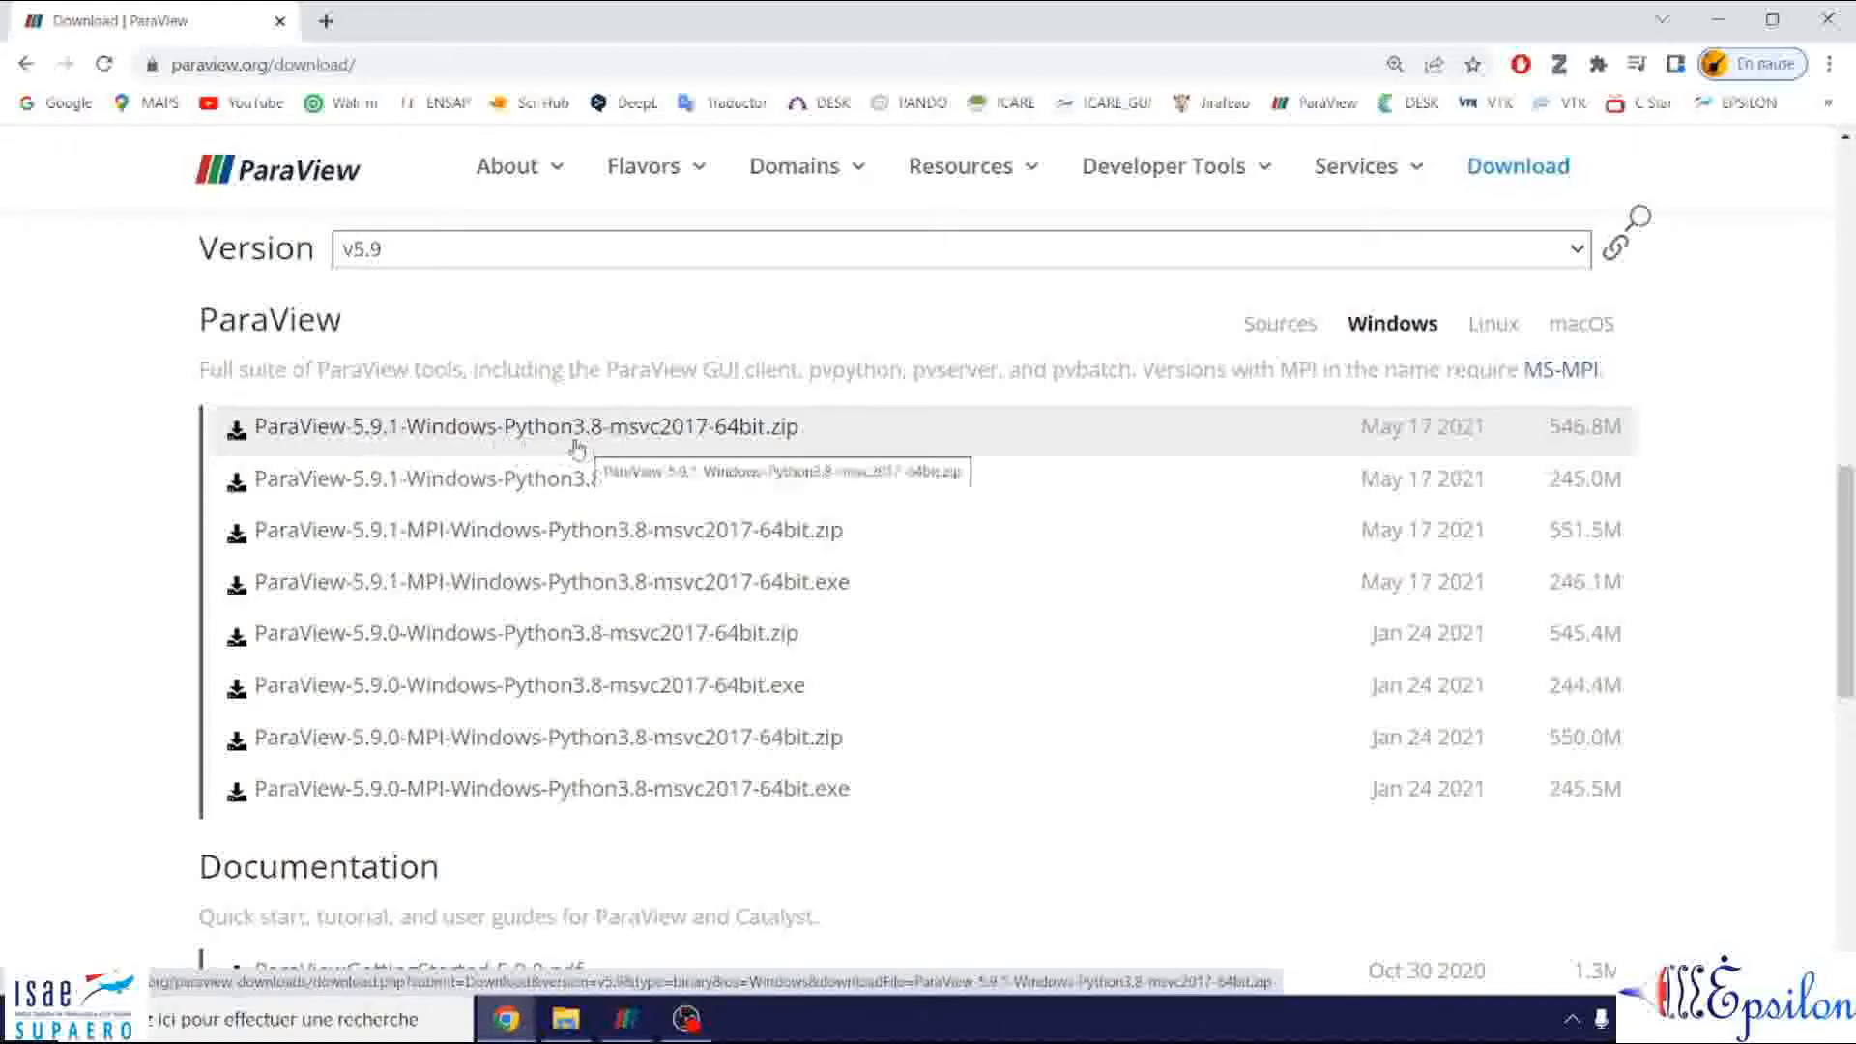
{"action": "left_click", "coordinate": [411, 251]}
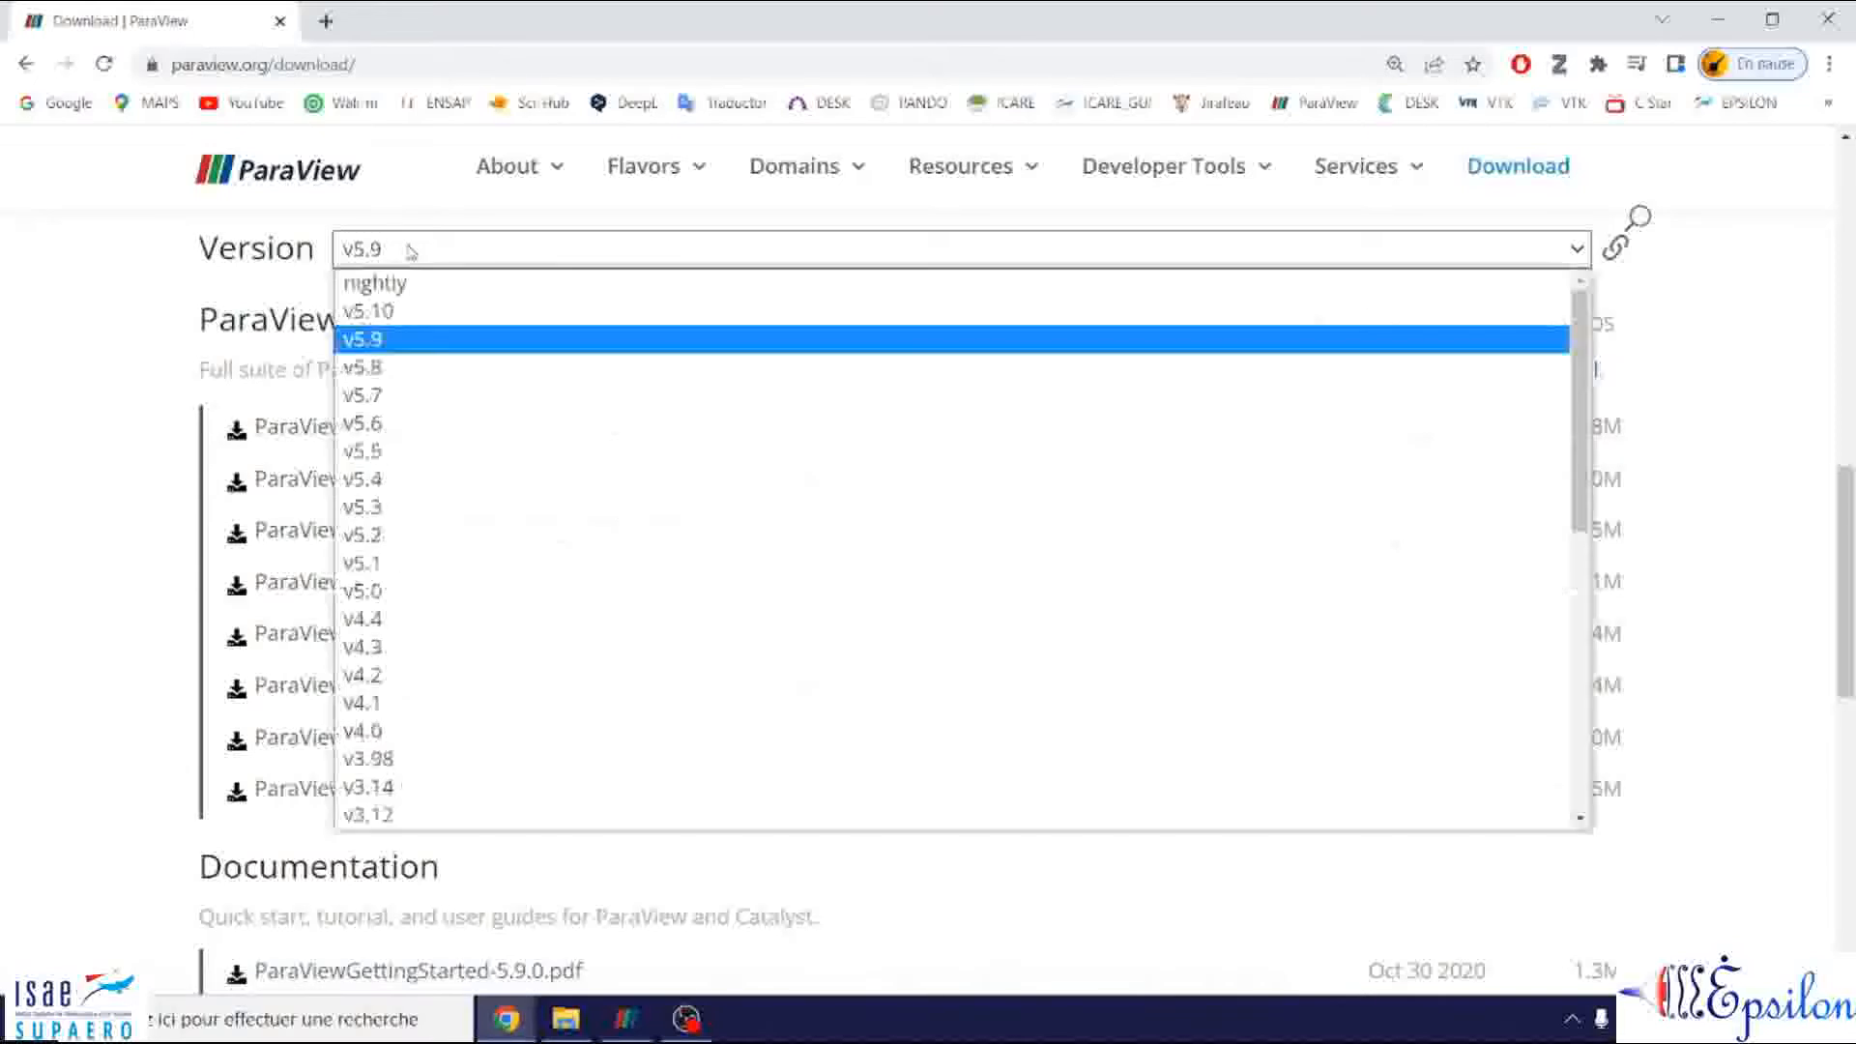
{"action": "left_click", "coordinate": [382, 397]}
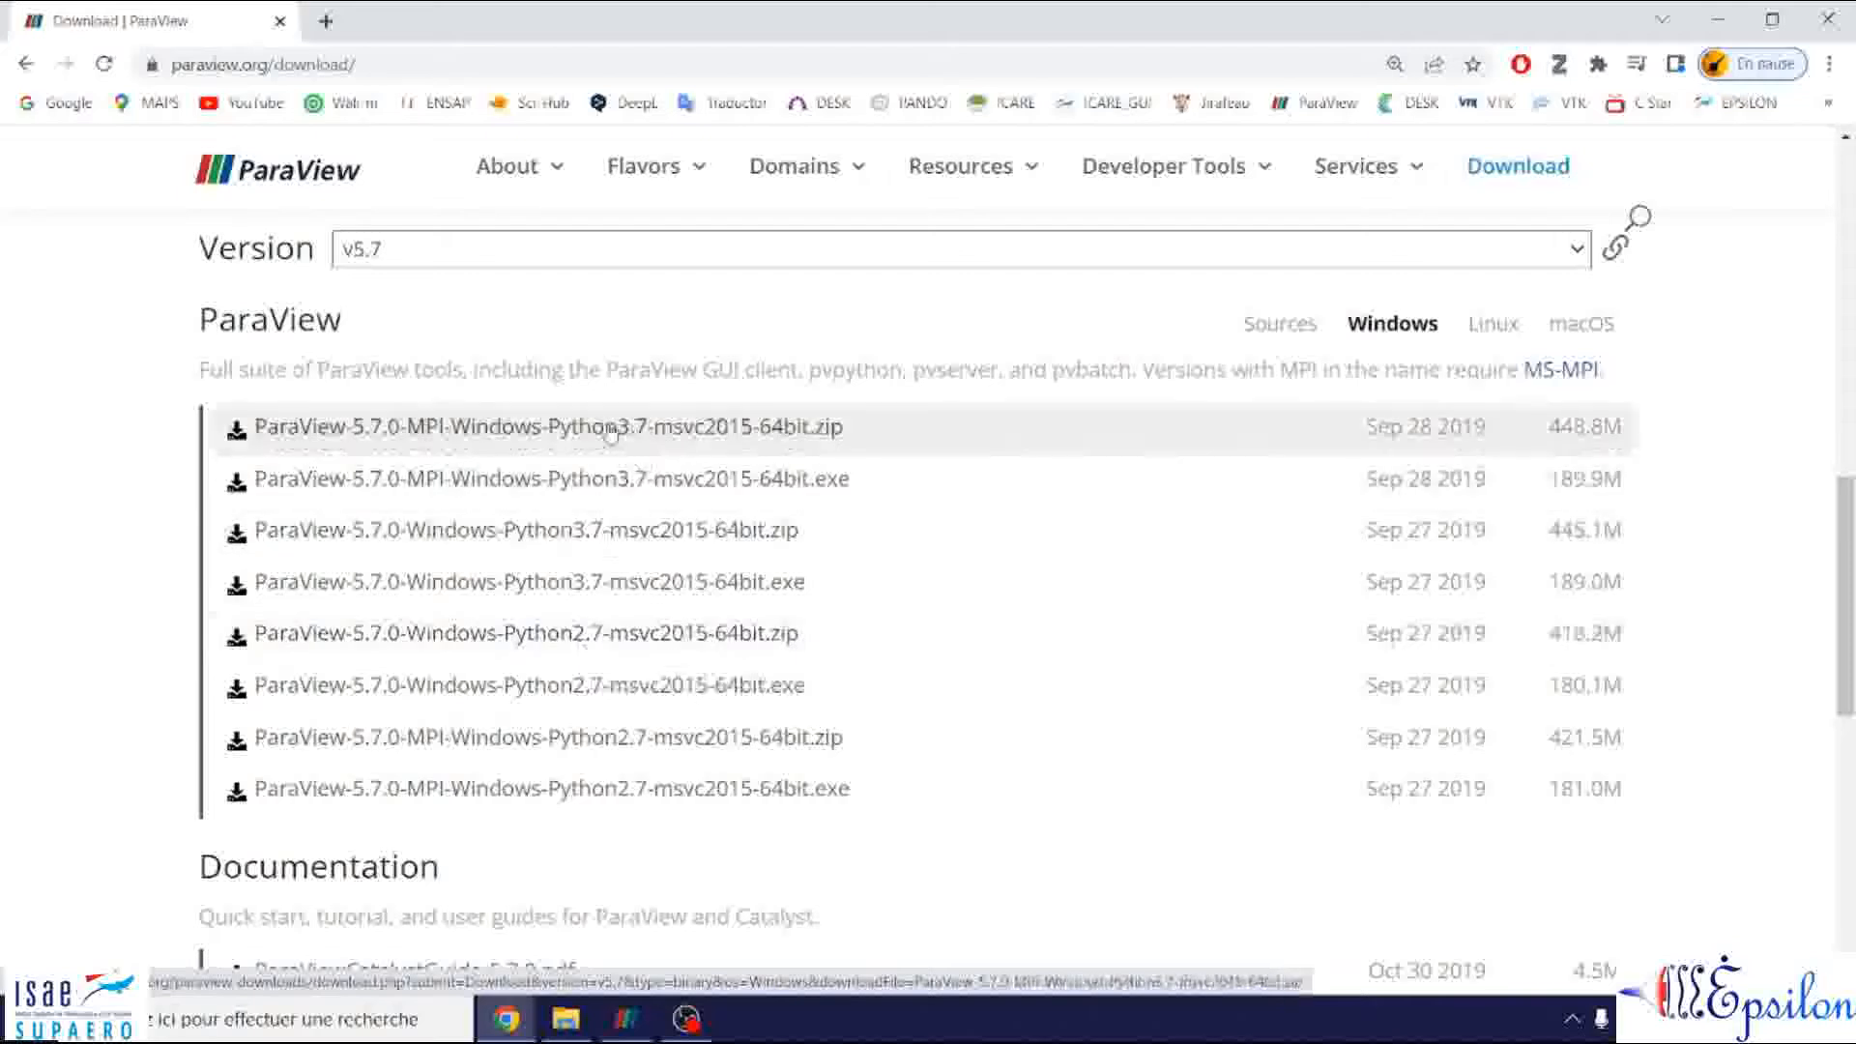
- Select version v5.9 and download ParaView-5.9.0-Windows-Python3.8-msvc2017-64bit.zip
{"action": "left_click", "coordinate": [435, 253]}
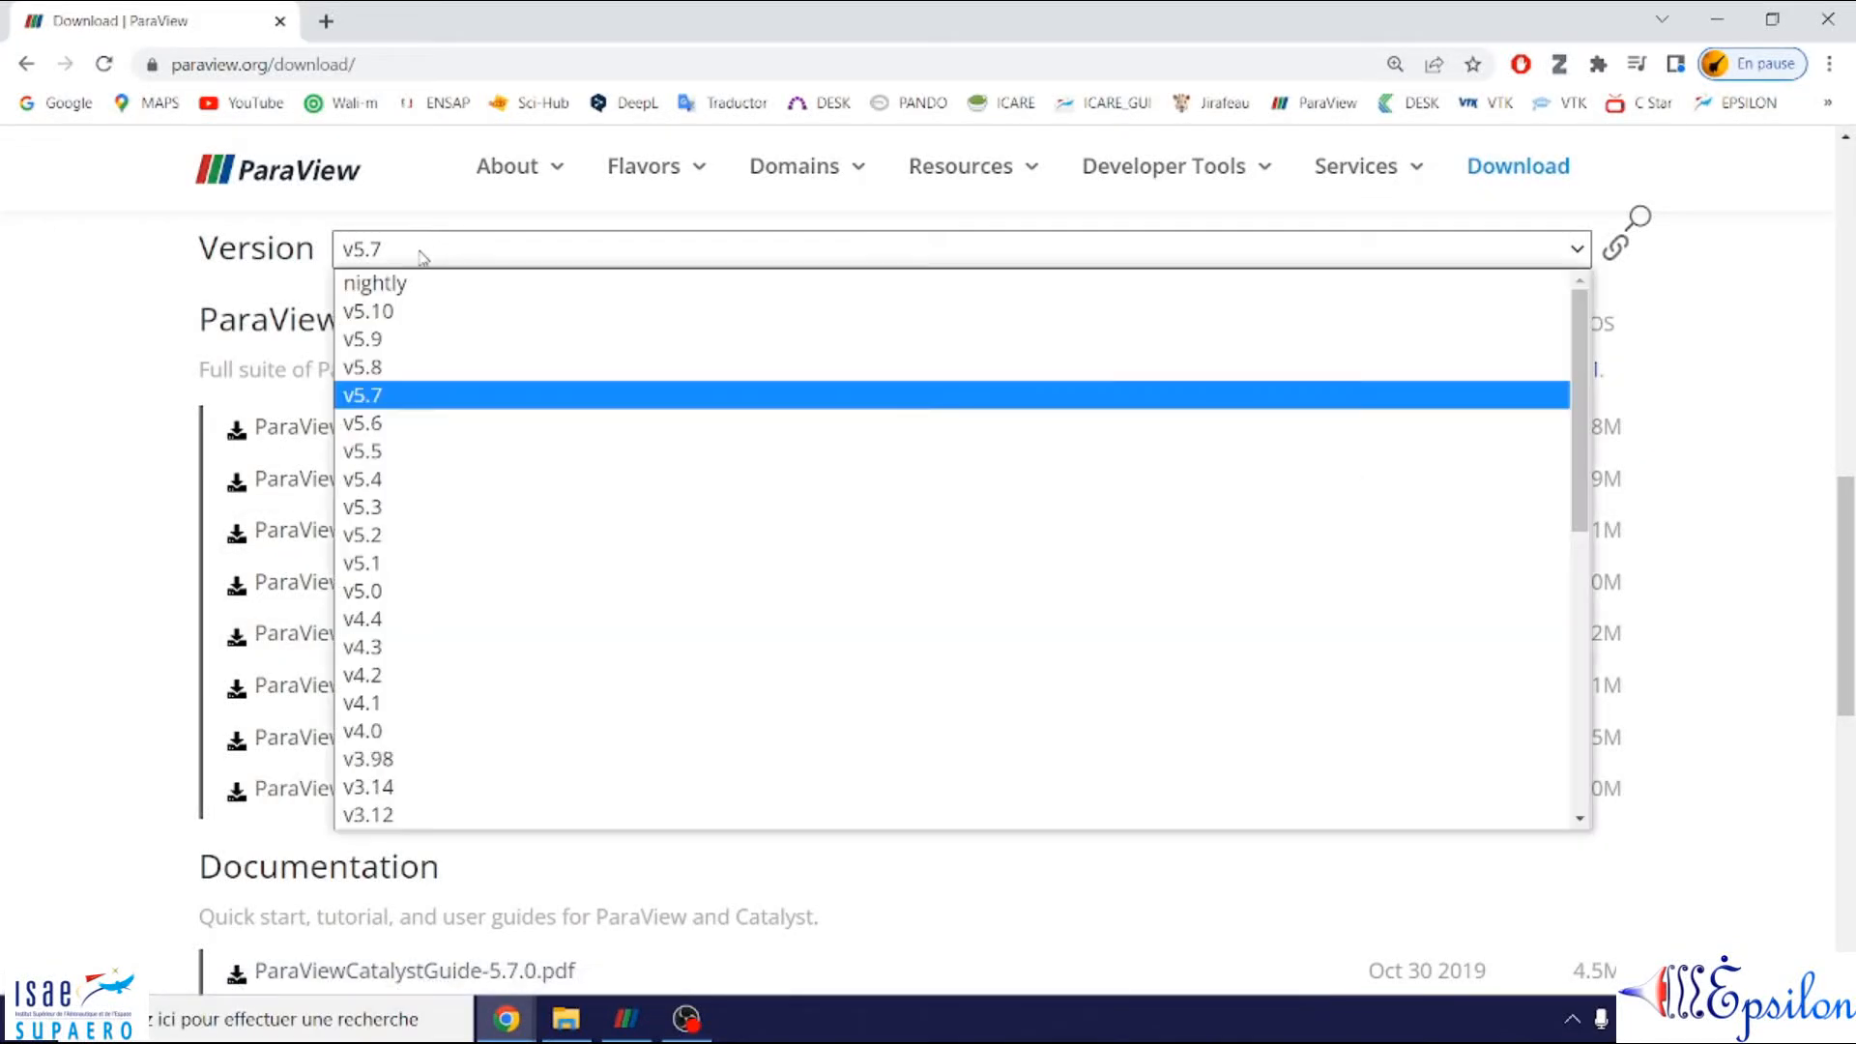
{"action": "left_click", "coordinate": [384, 342]}
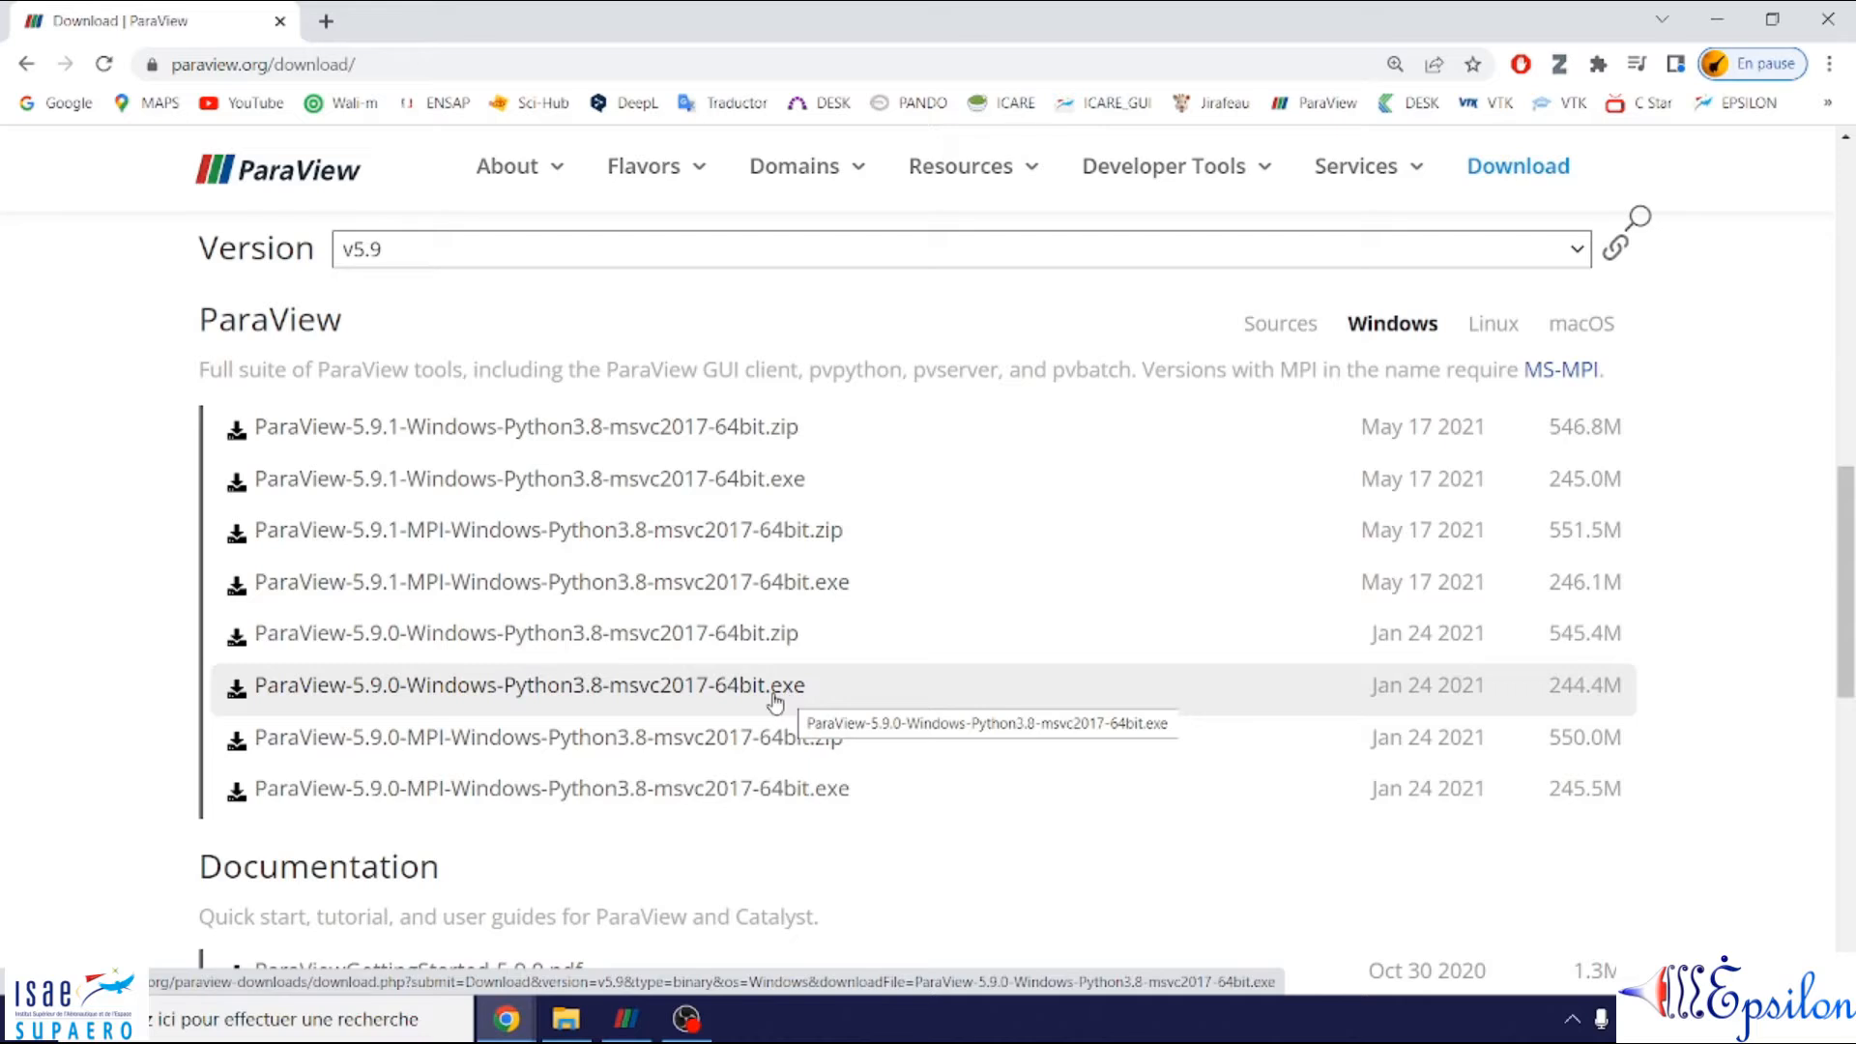
{"action": "left_click", "coordinate": [622, 651]}
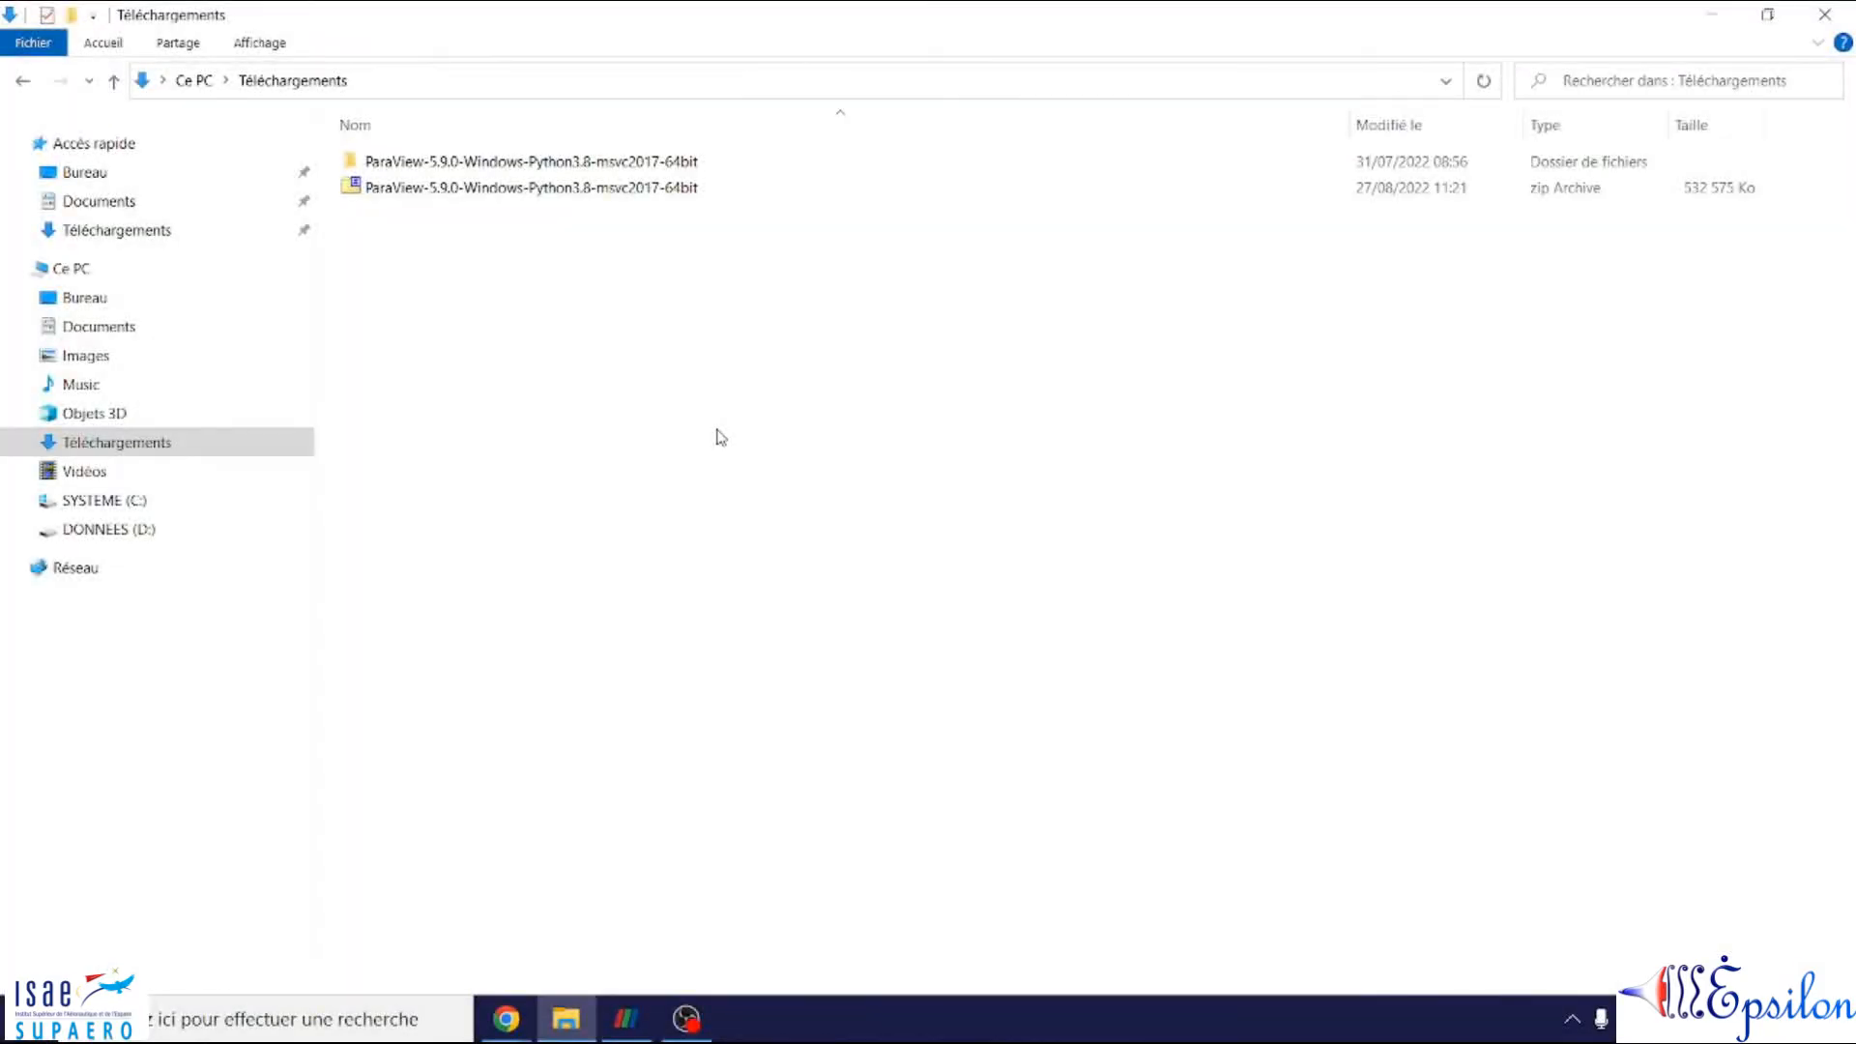
- Launch the paraview application from the bin folder of the extracted ParaView-5.9.0-Windows-Python3.8-msvc2017-64bit folder in Téléchargements
{"action": "left_click", "coordinate": [445, 163]}
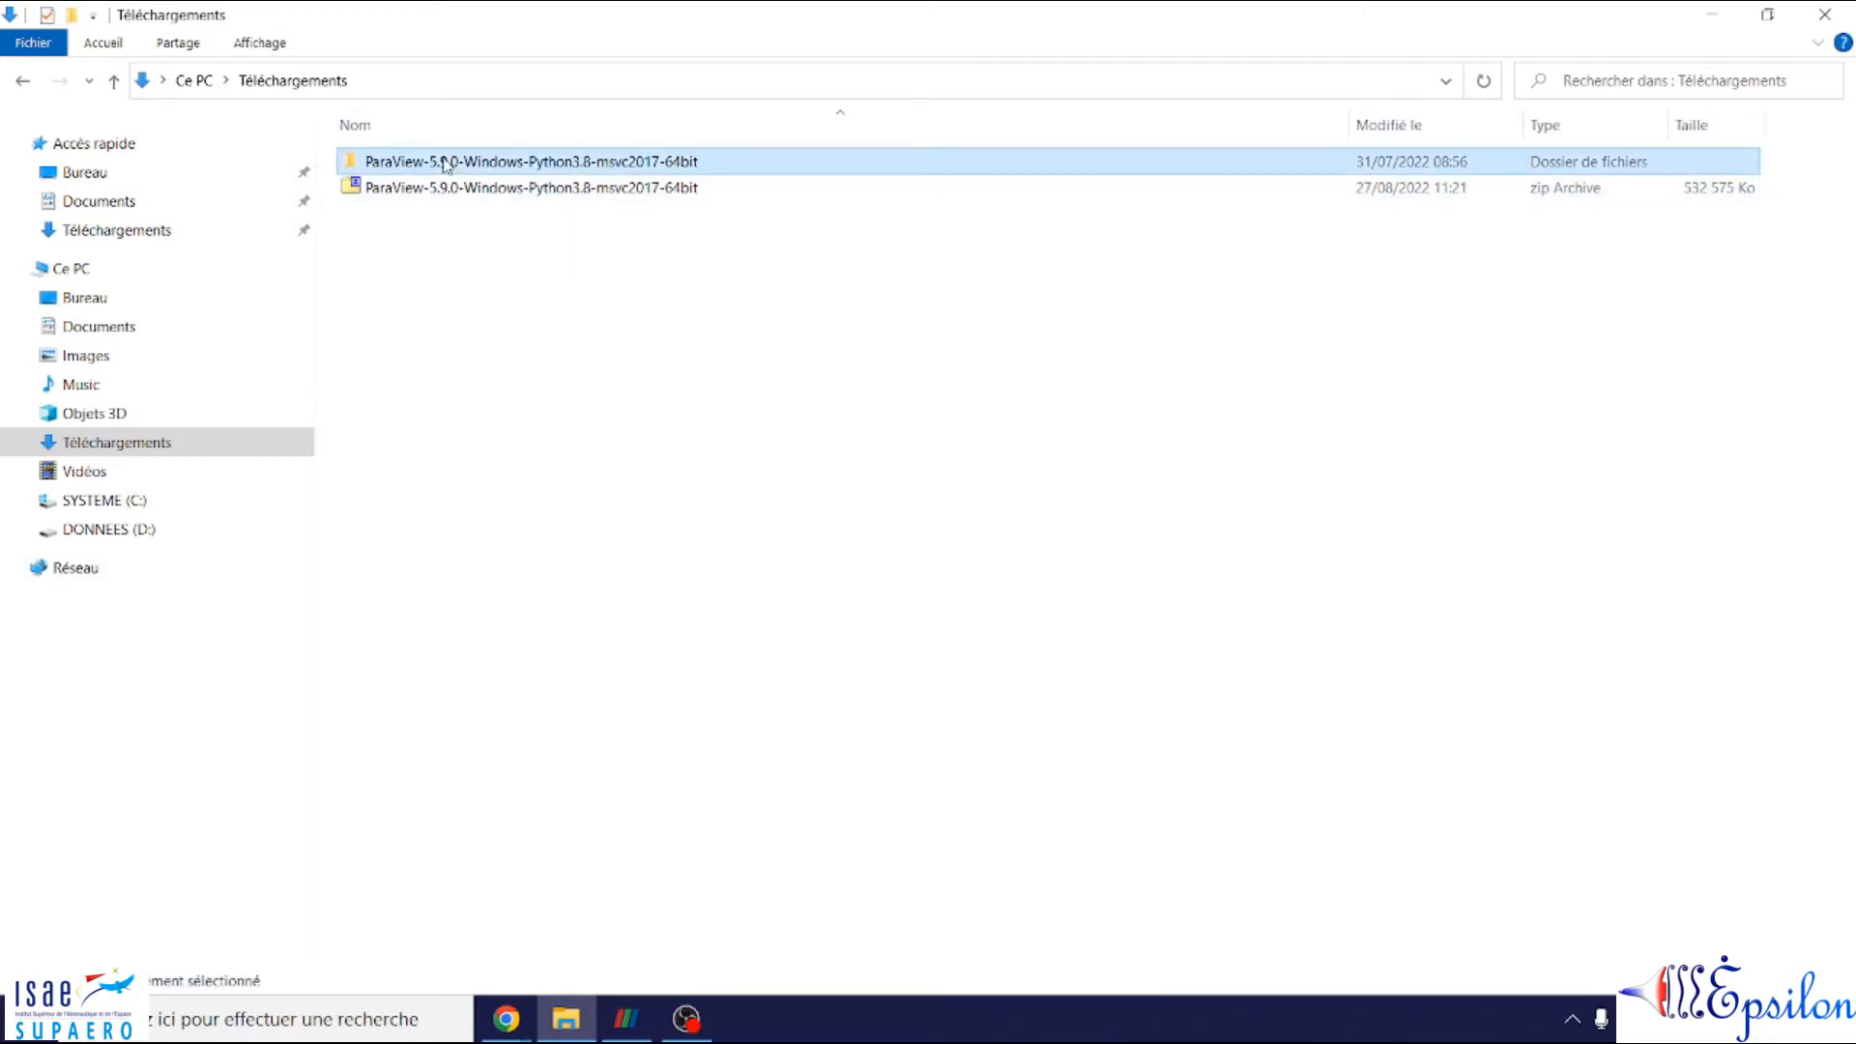
{"action": "double_click", "coordinate": [445, 164]}
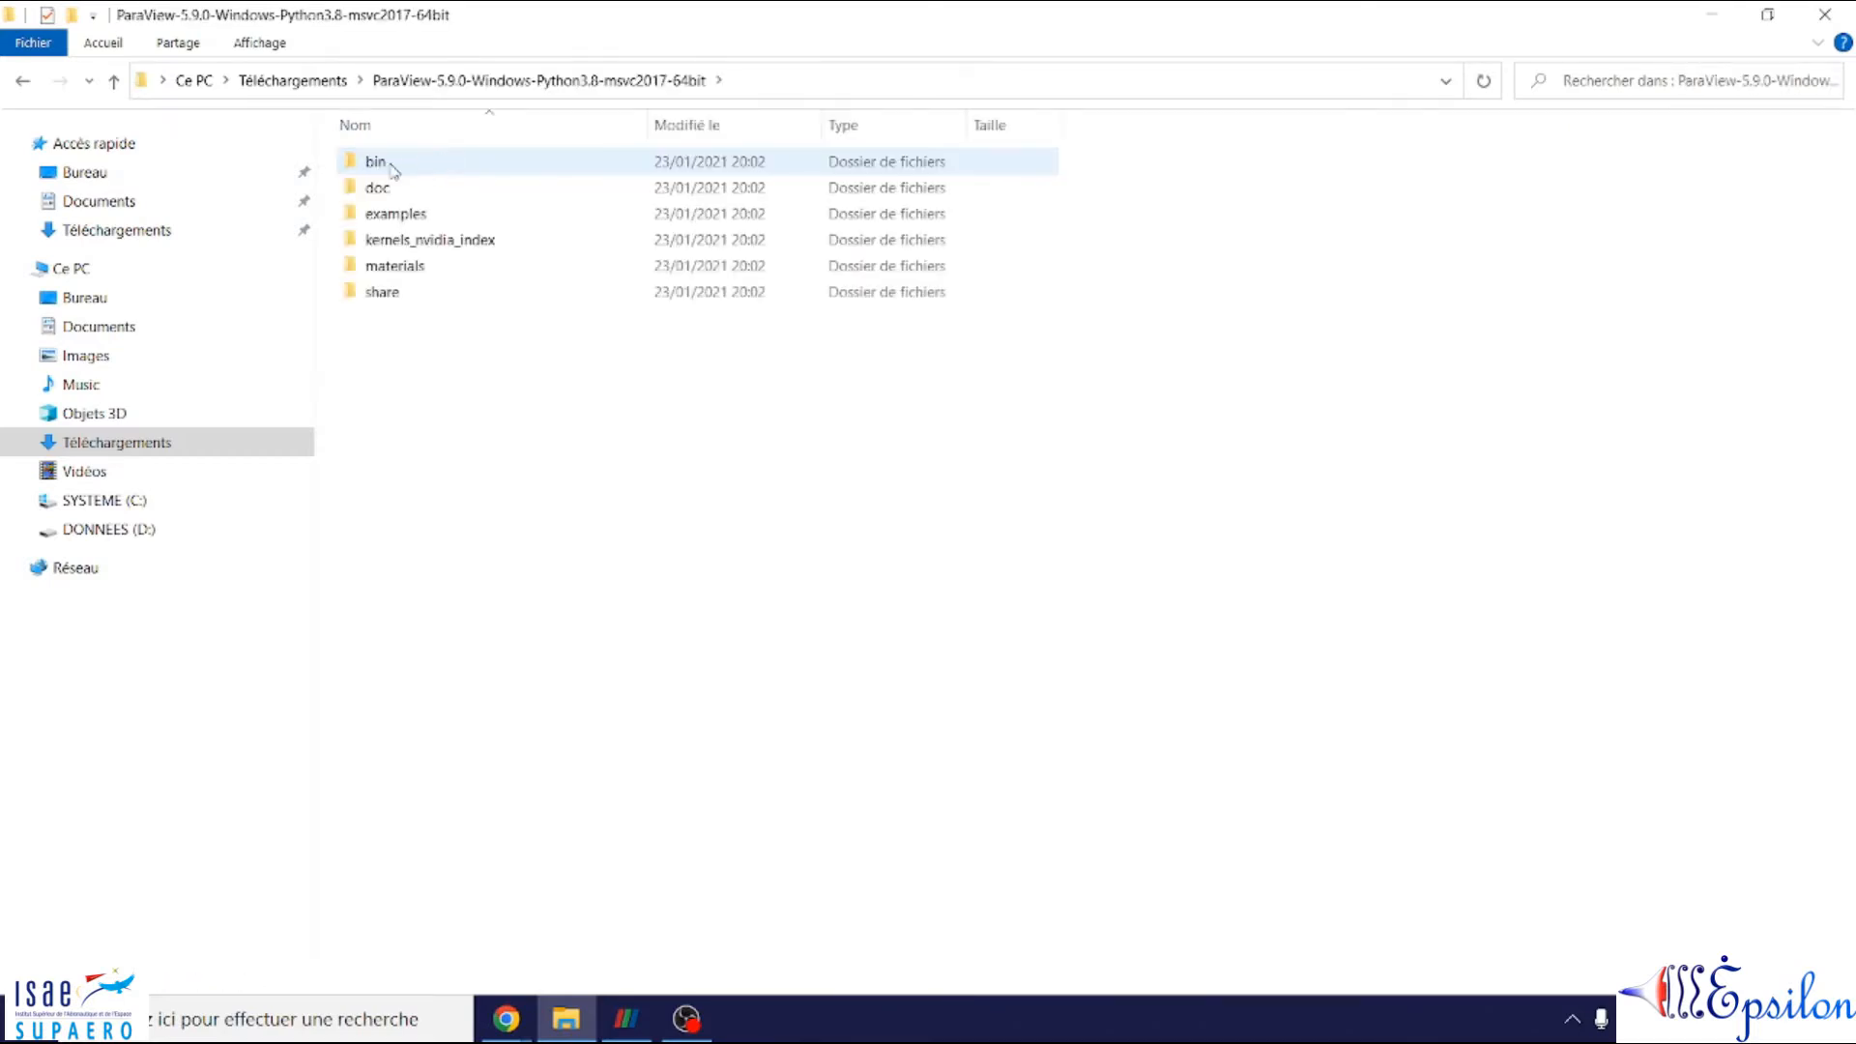
{"action": "double_click", "coordinate": [379, 170]}
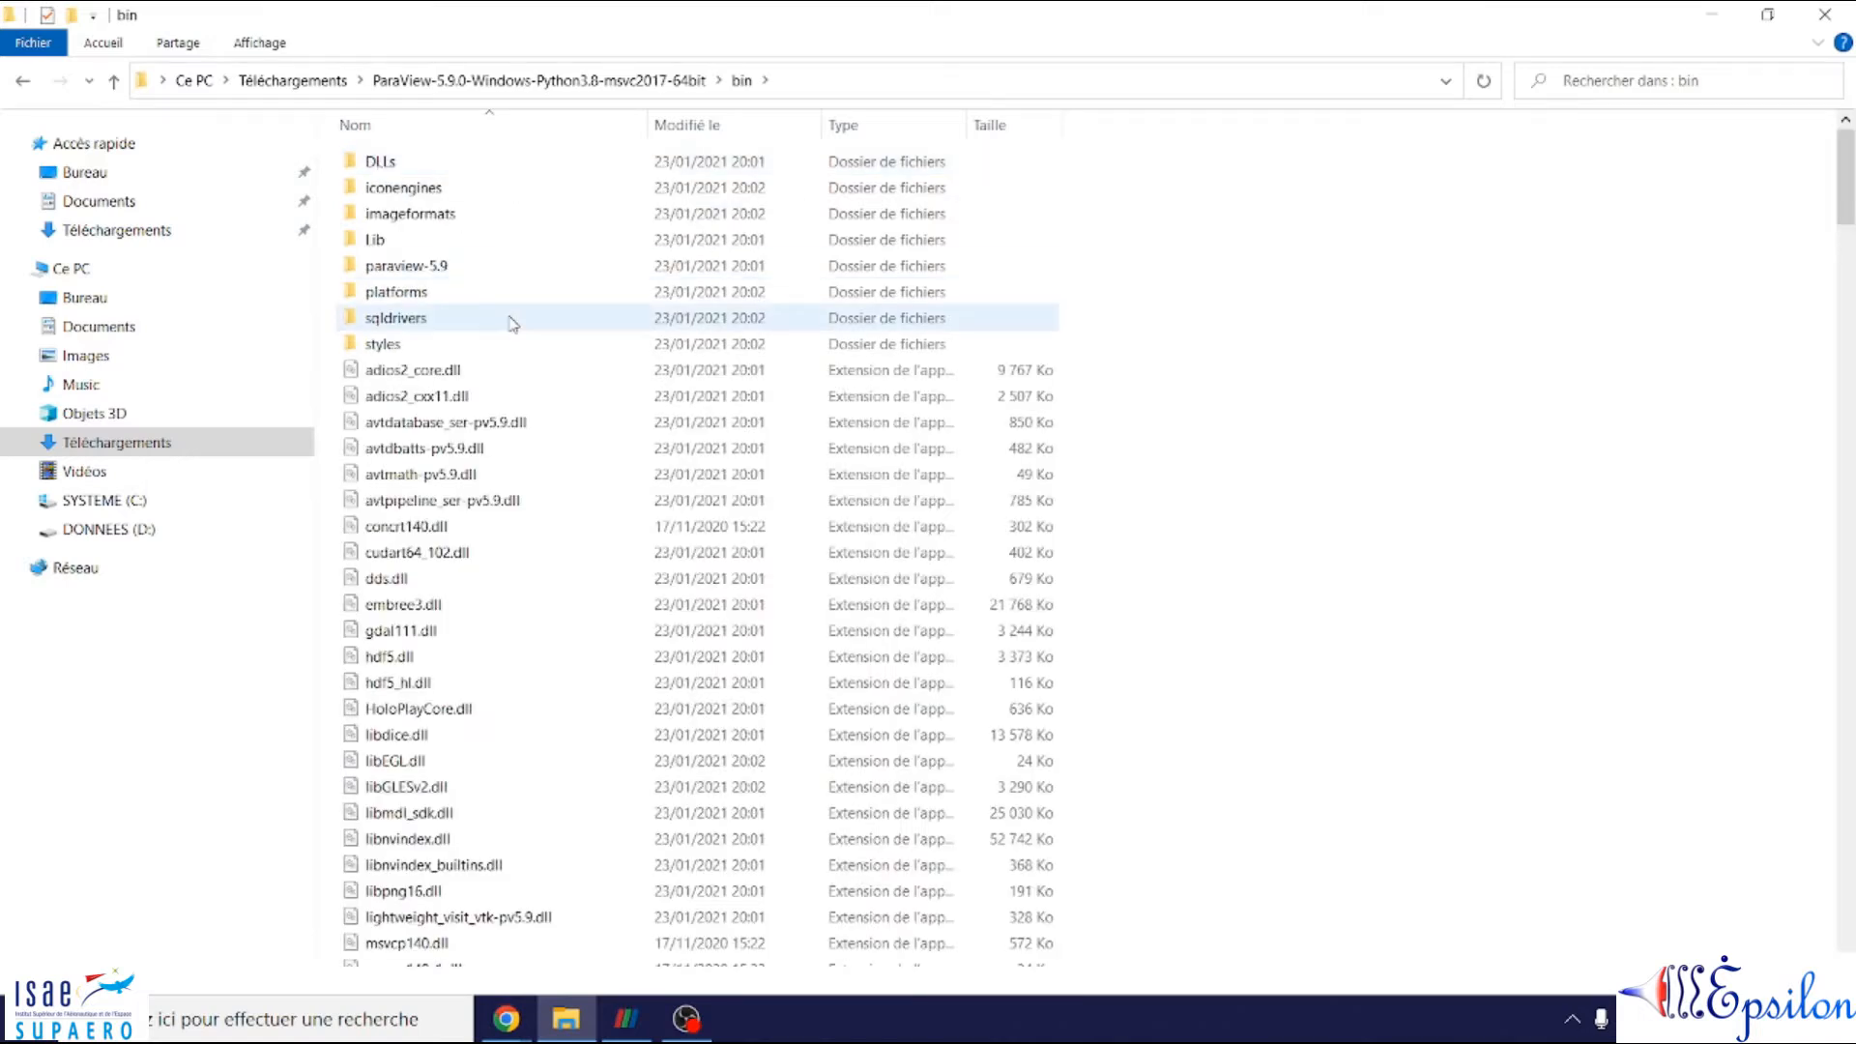
{"action": "scroll", "coordinate": [510, 324], "scroll_direction": "down", "scroll_amount": 20}
{"action": "scroll", "coordinate": [509, 324], "scroll_direction": "down", "scroll_amount": 4}
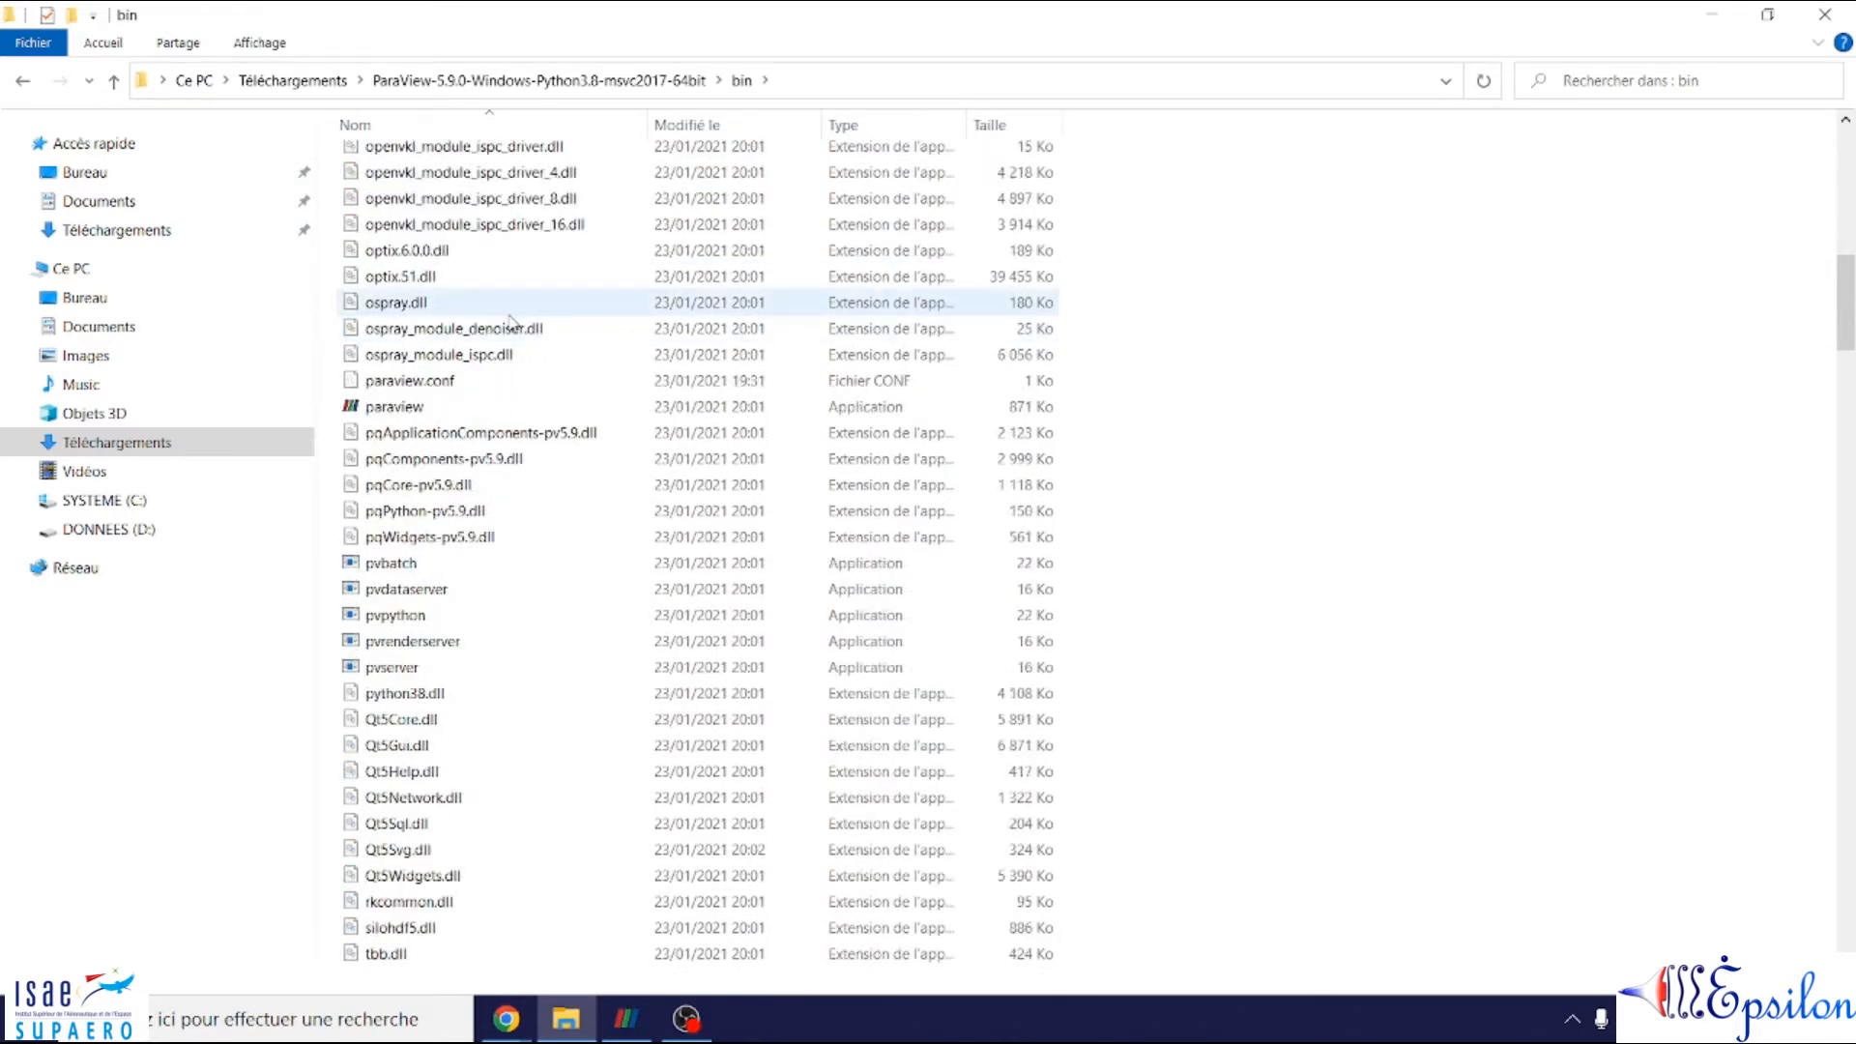
{"action": "double_click", "coordinate": [405, 413]}
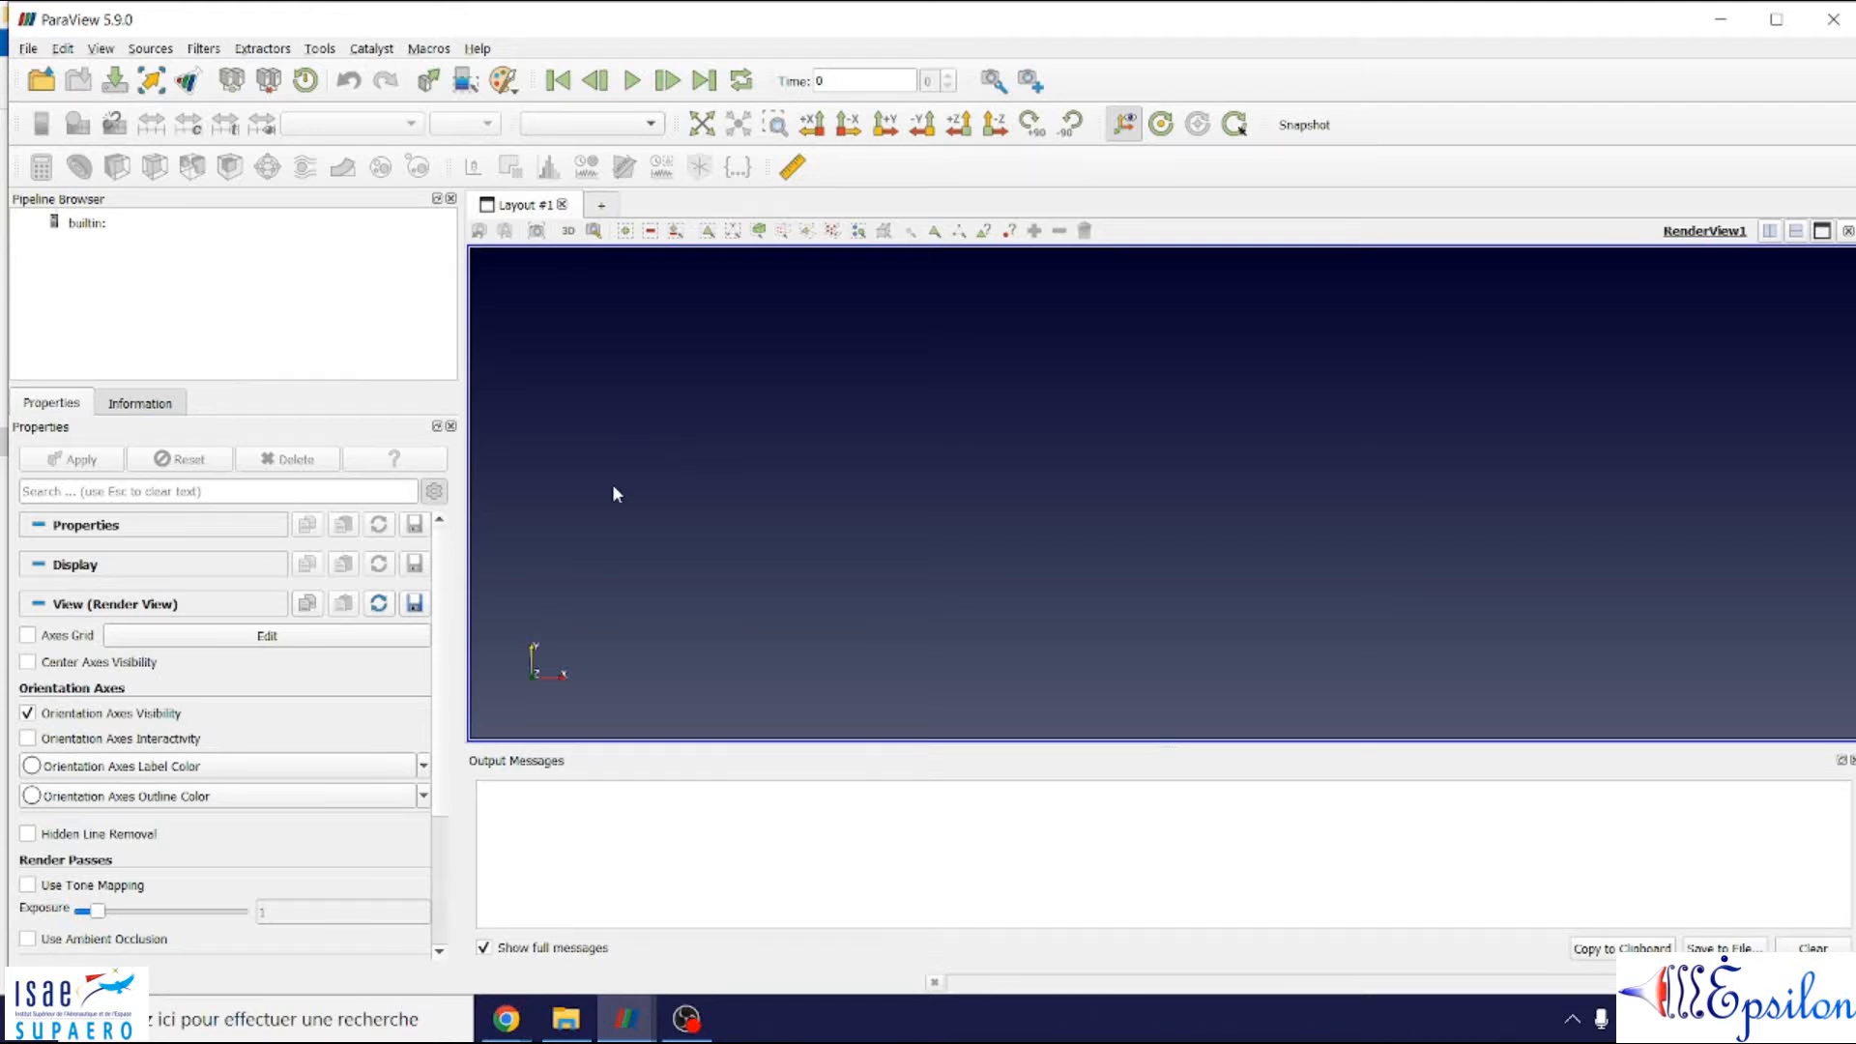
- Check the Python library version in ParaView's About information
{"action": "left_click", "coordinate": [478, 51]}
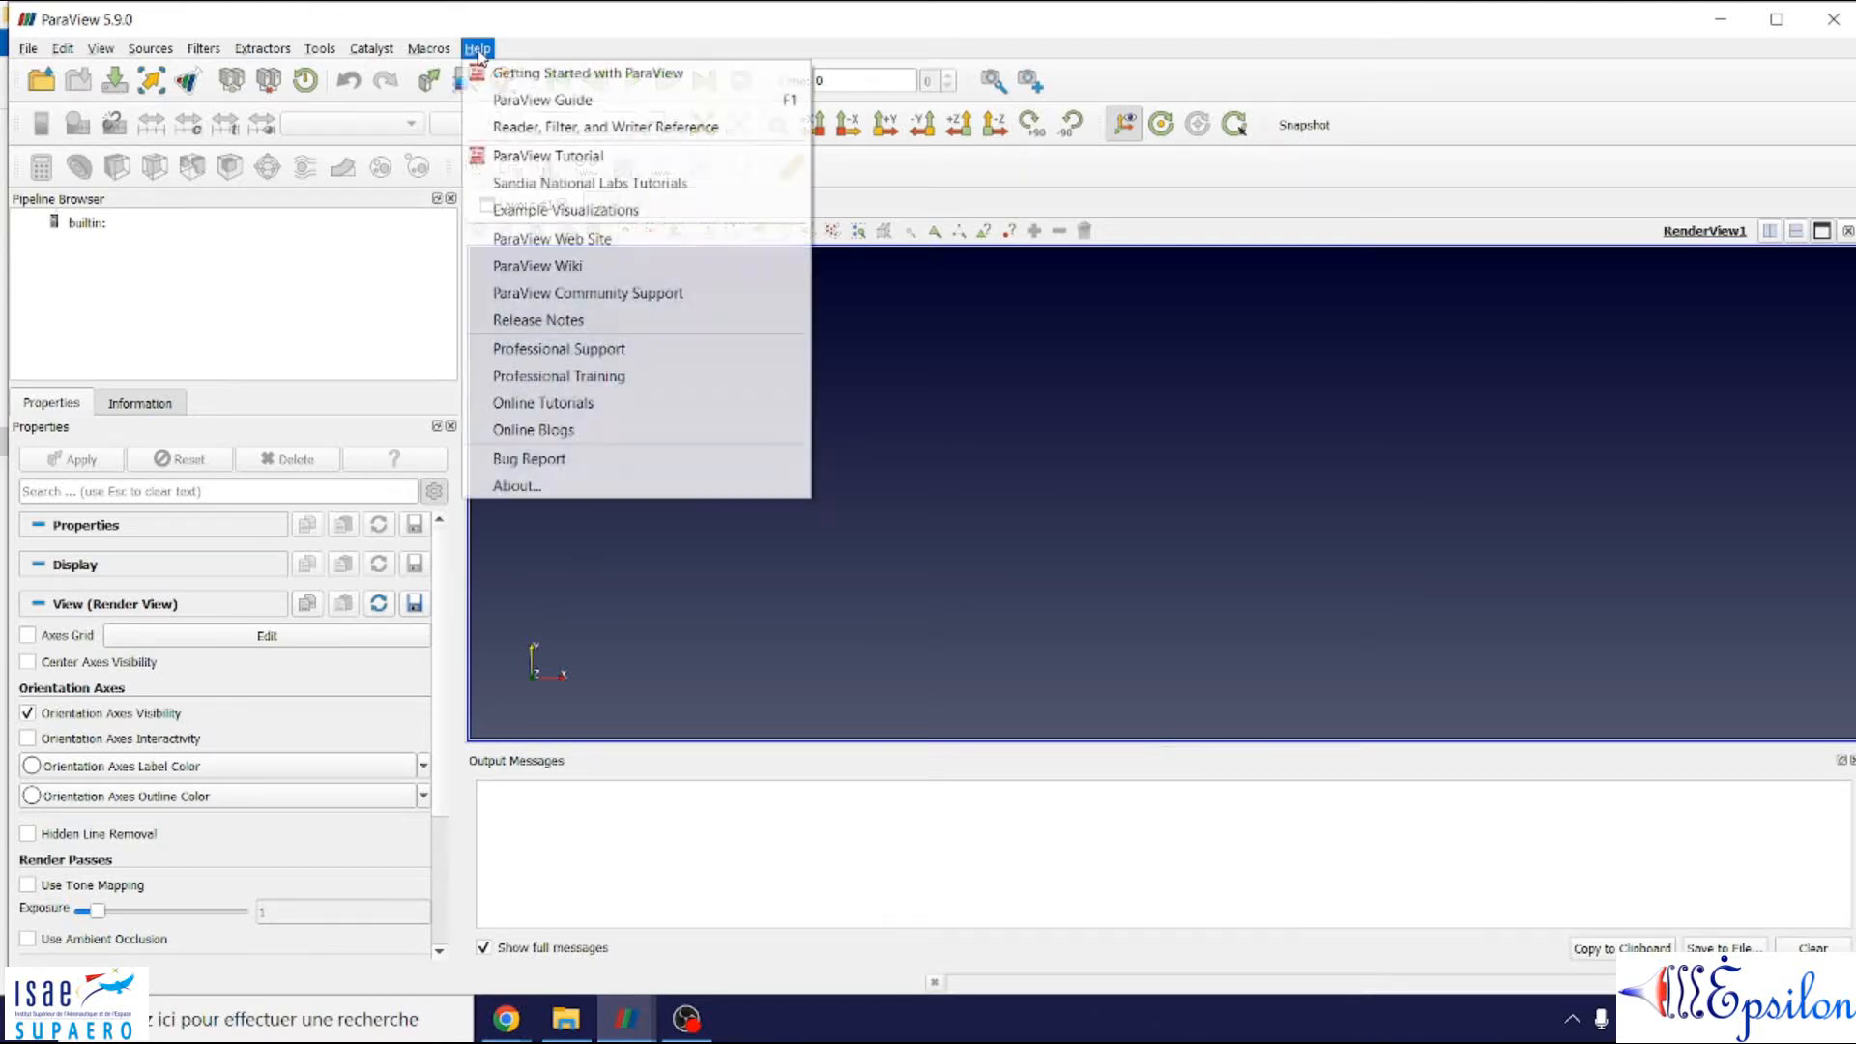
{"action": "left_click", "coordinate": [533, 486]}
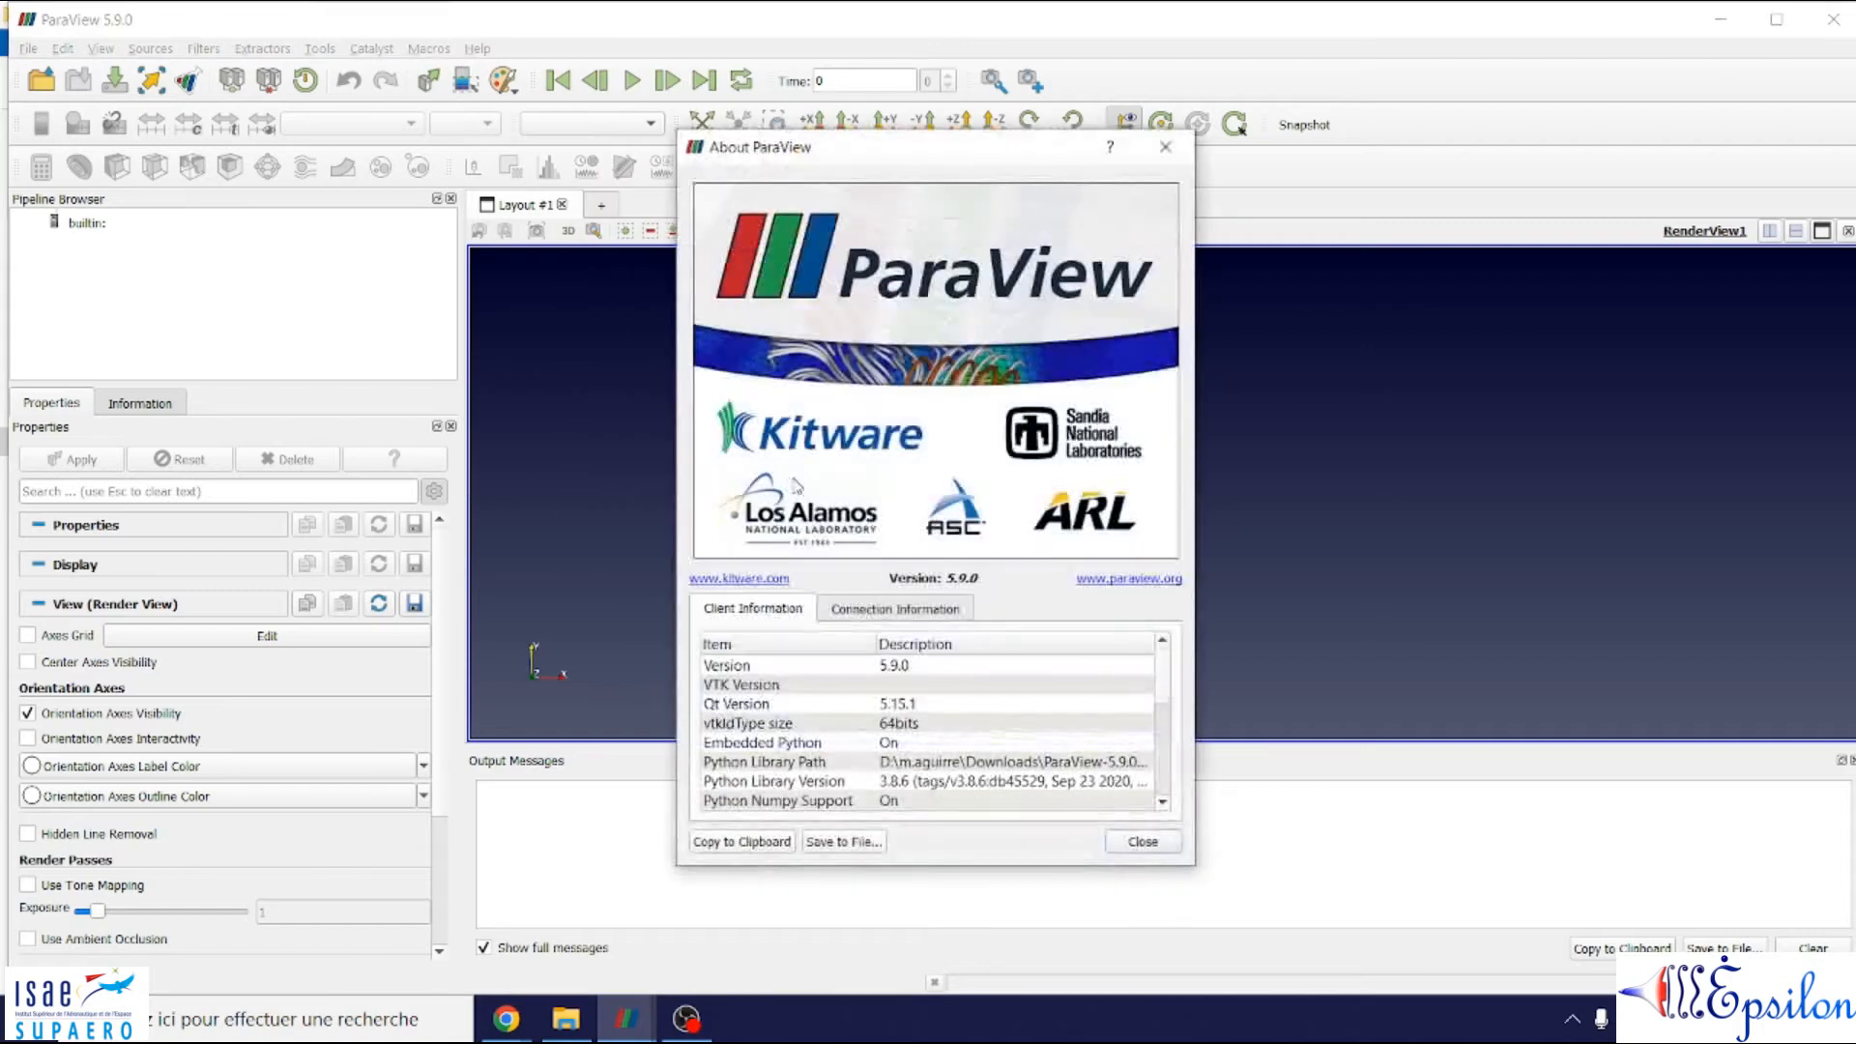
{"action": "scroll", "coordinate": [918, 732], "scroll_direction": "down", "scroll_amount": 2}
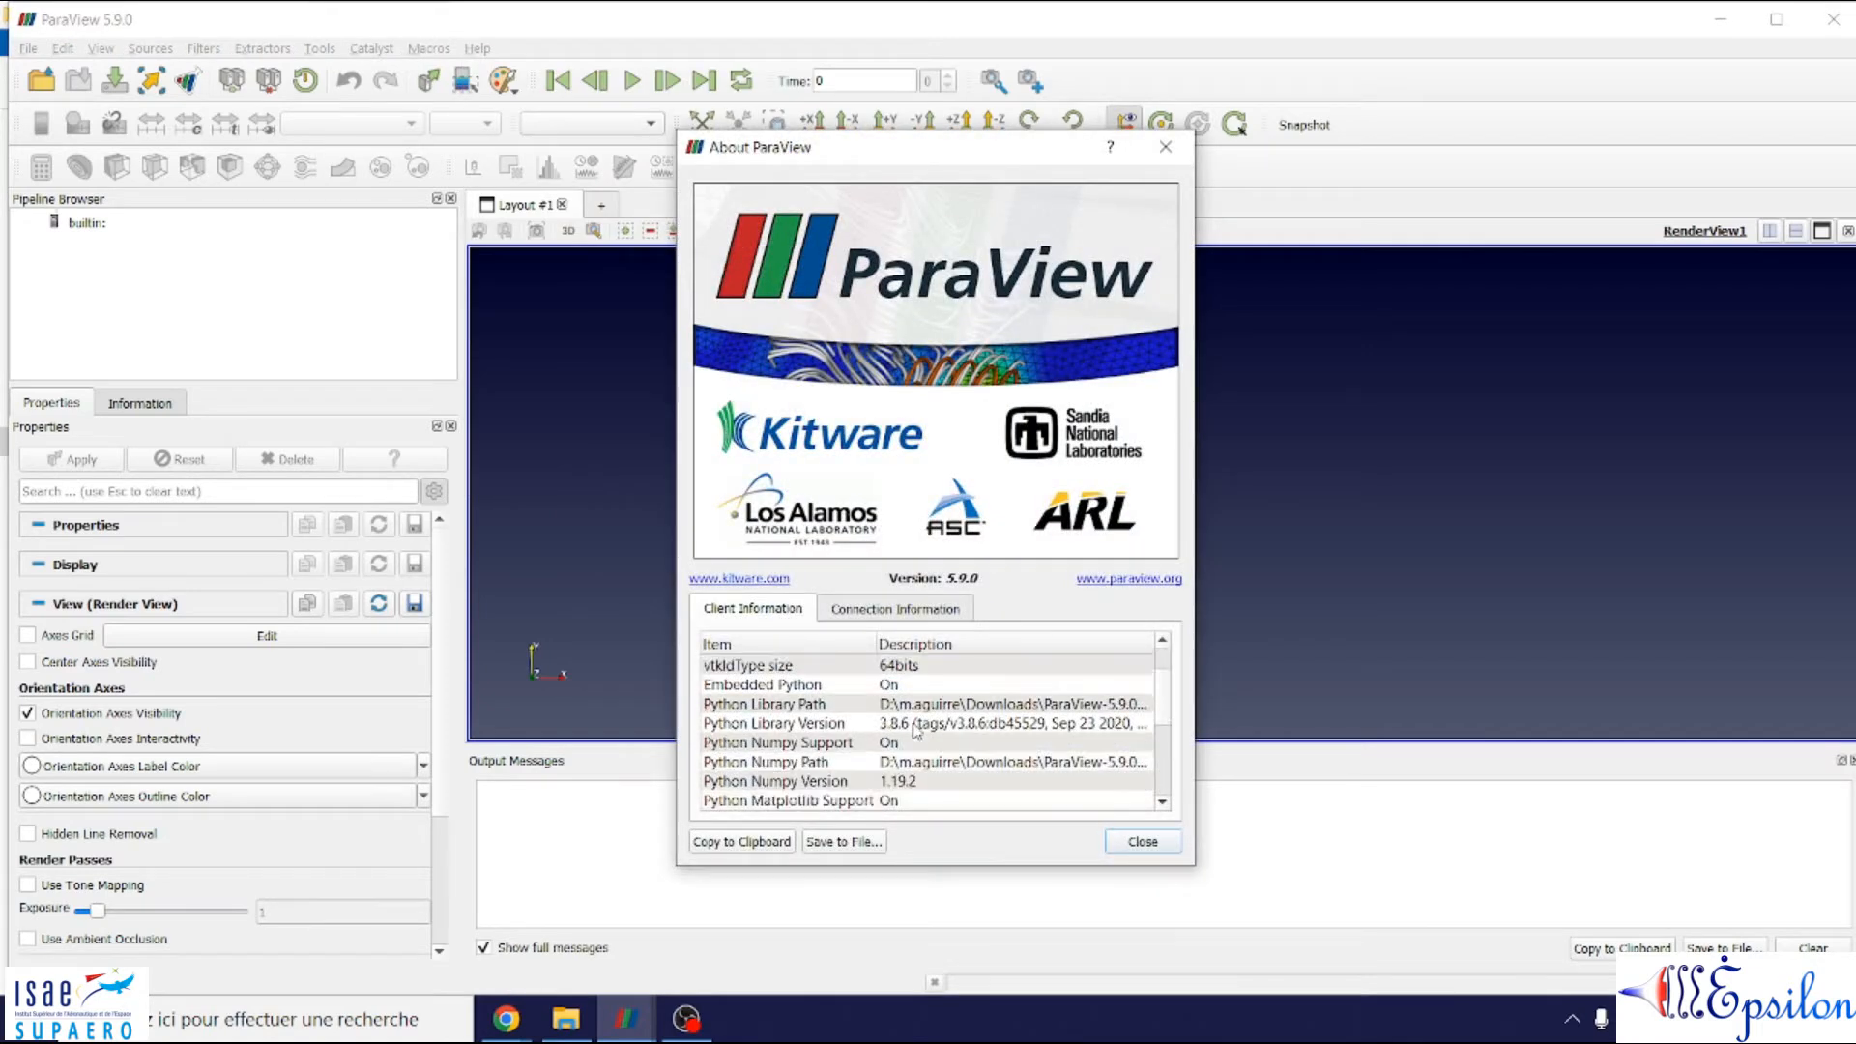
{"action": "scroll", "coordinate": [865, 766], "scroll_direction": "down", "scroll_amount": 1}
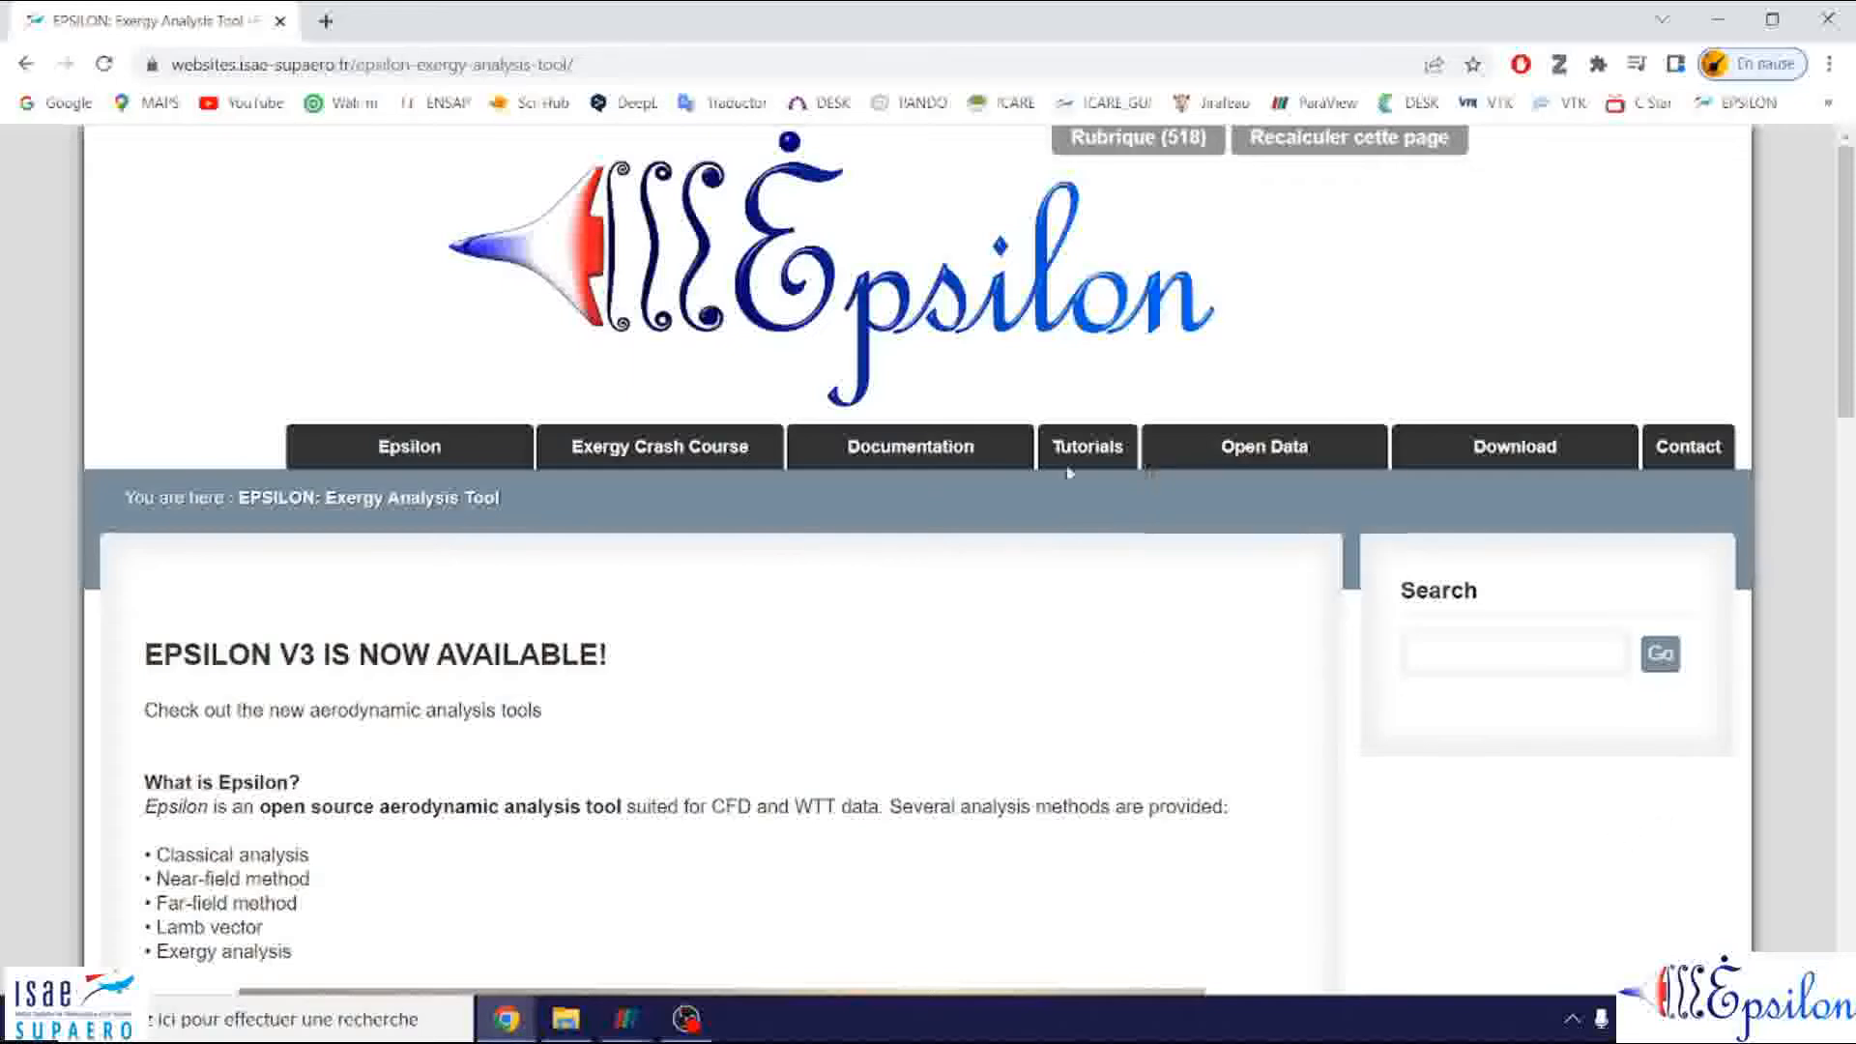
- Download the Epsilon V3.0 zip archive from the Epsilon website
{"action": "mouse_move", "coordinate": [1494, 450]}
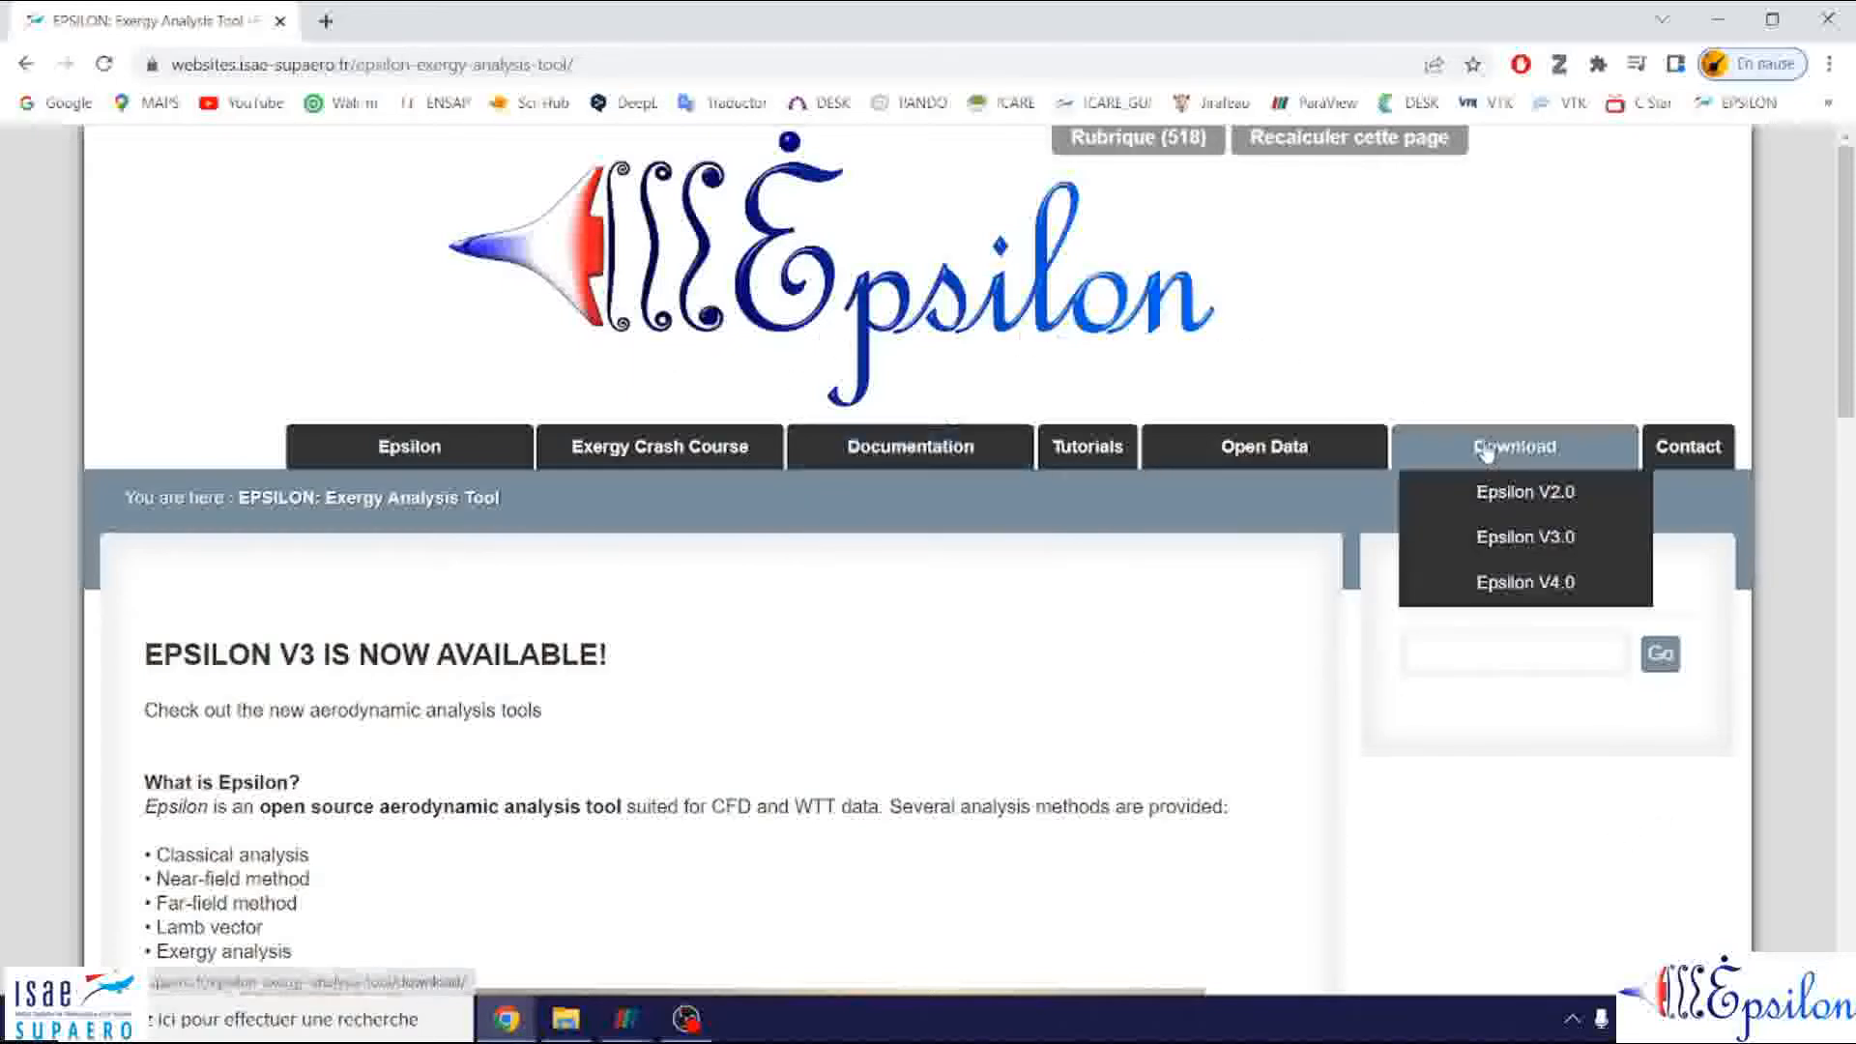
{"action": "left_click", "coordinate": [1495, 538]}
{"action": "scroll", "coordinate": [182, 800], "scroll_direction": "down", "scroll_amount": 1}
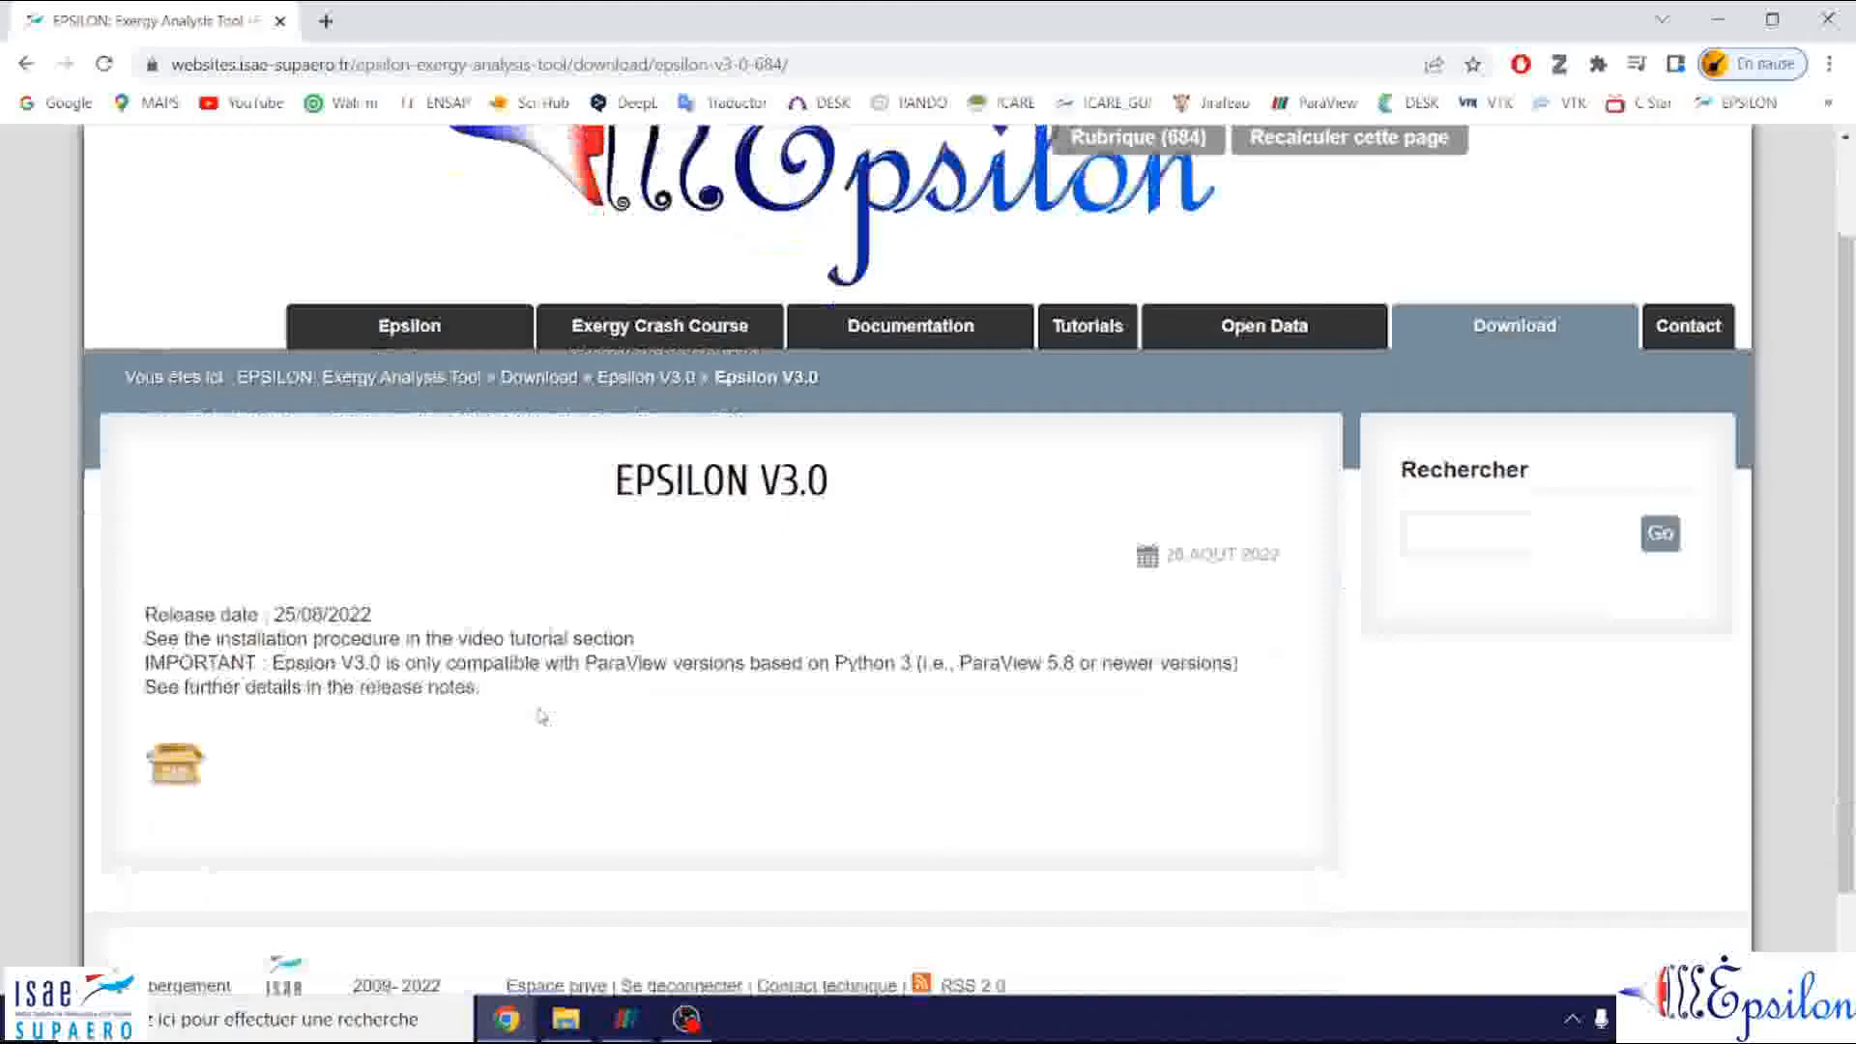
{"action": "left_click", "coordinate": [184, 783]}
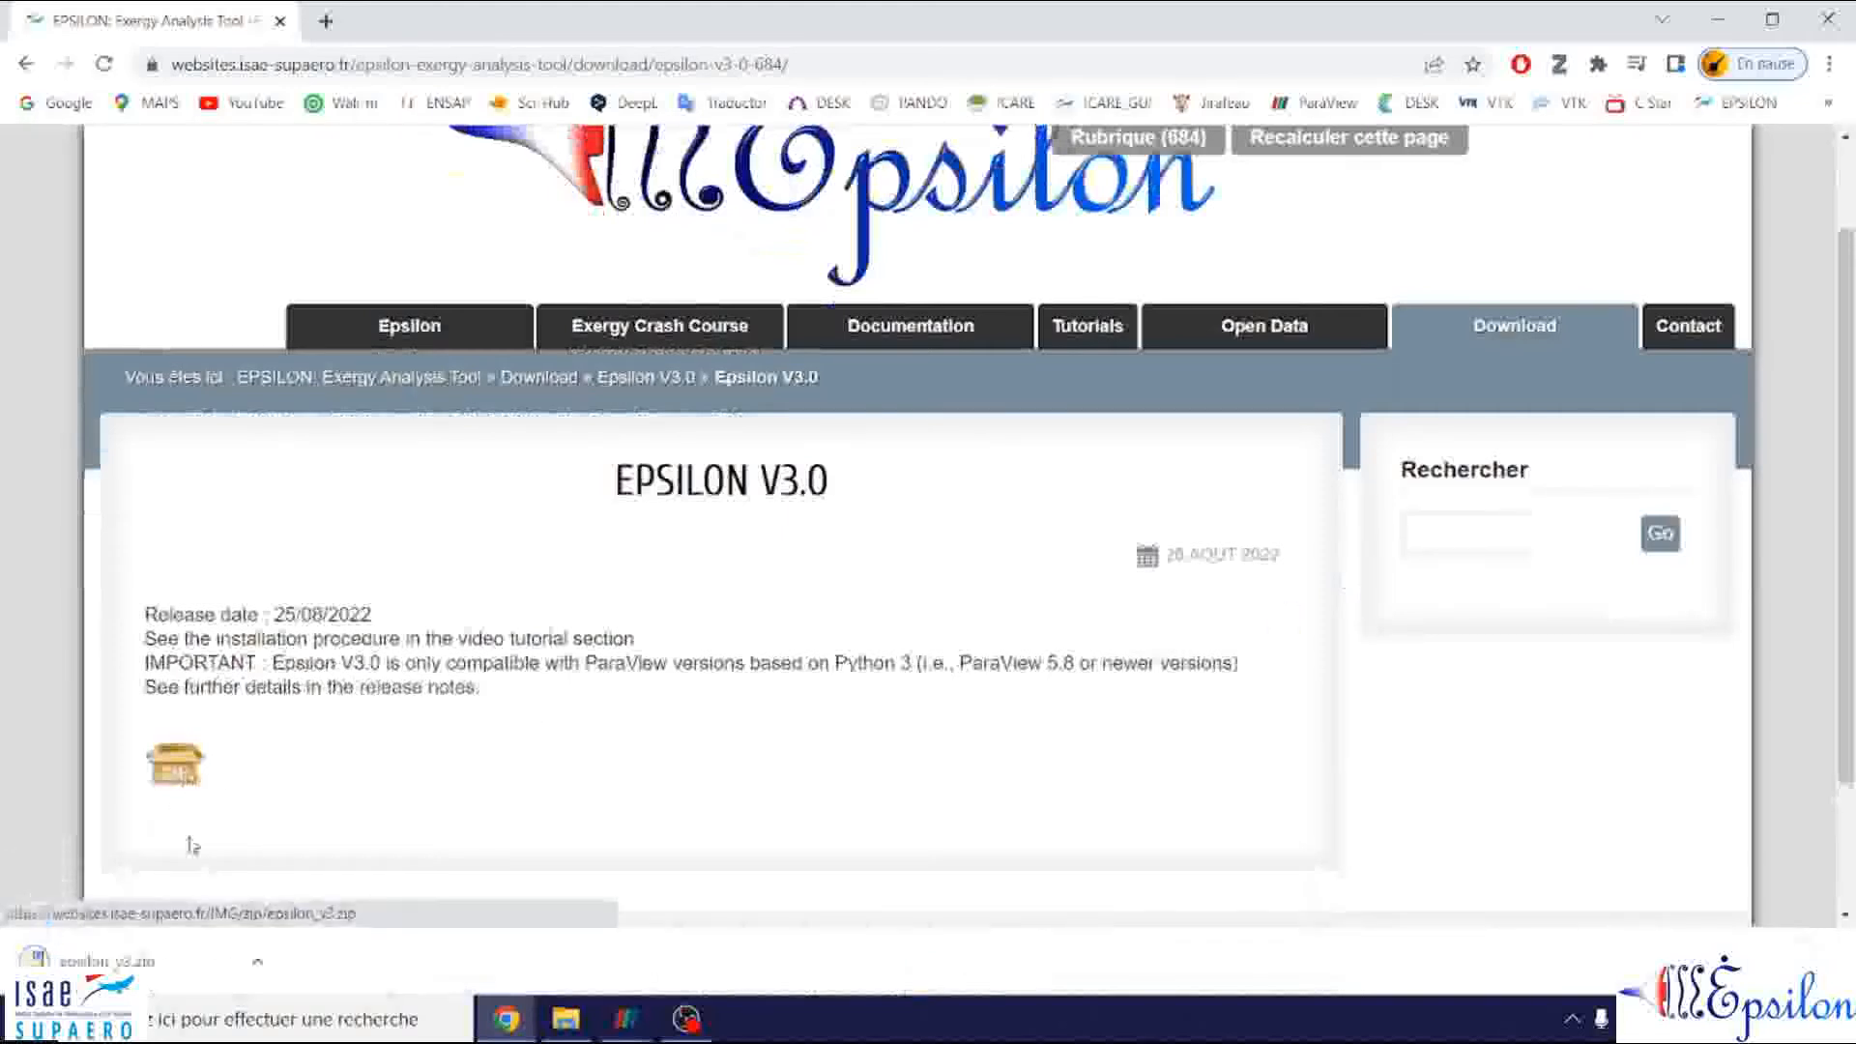
- Switch to File Explorer and extract the epsilon_v3 archive into the Téléchargements folder with 7-Zip
{"action": "left_click", "coordinate": [566, 1019]}
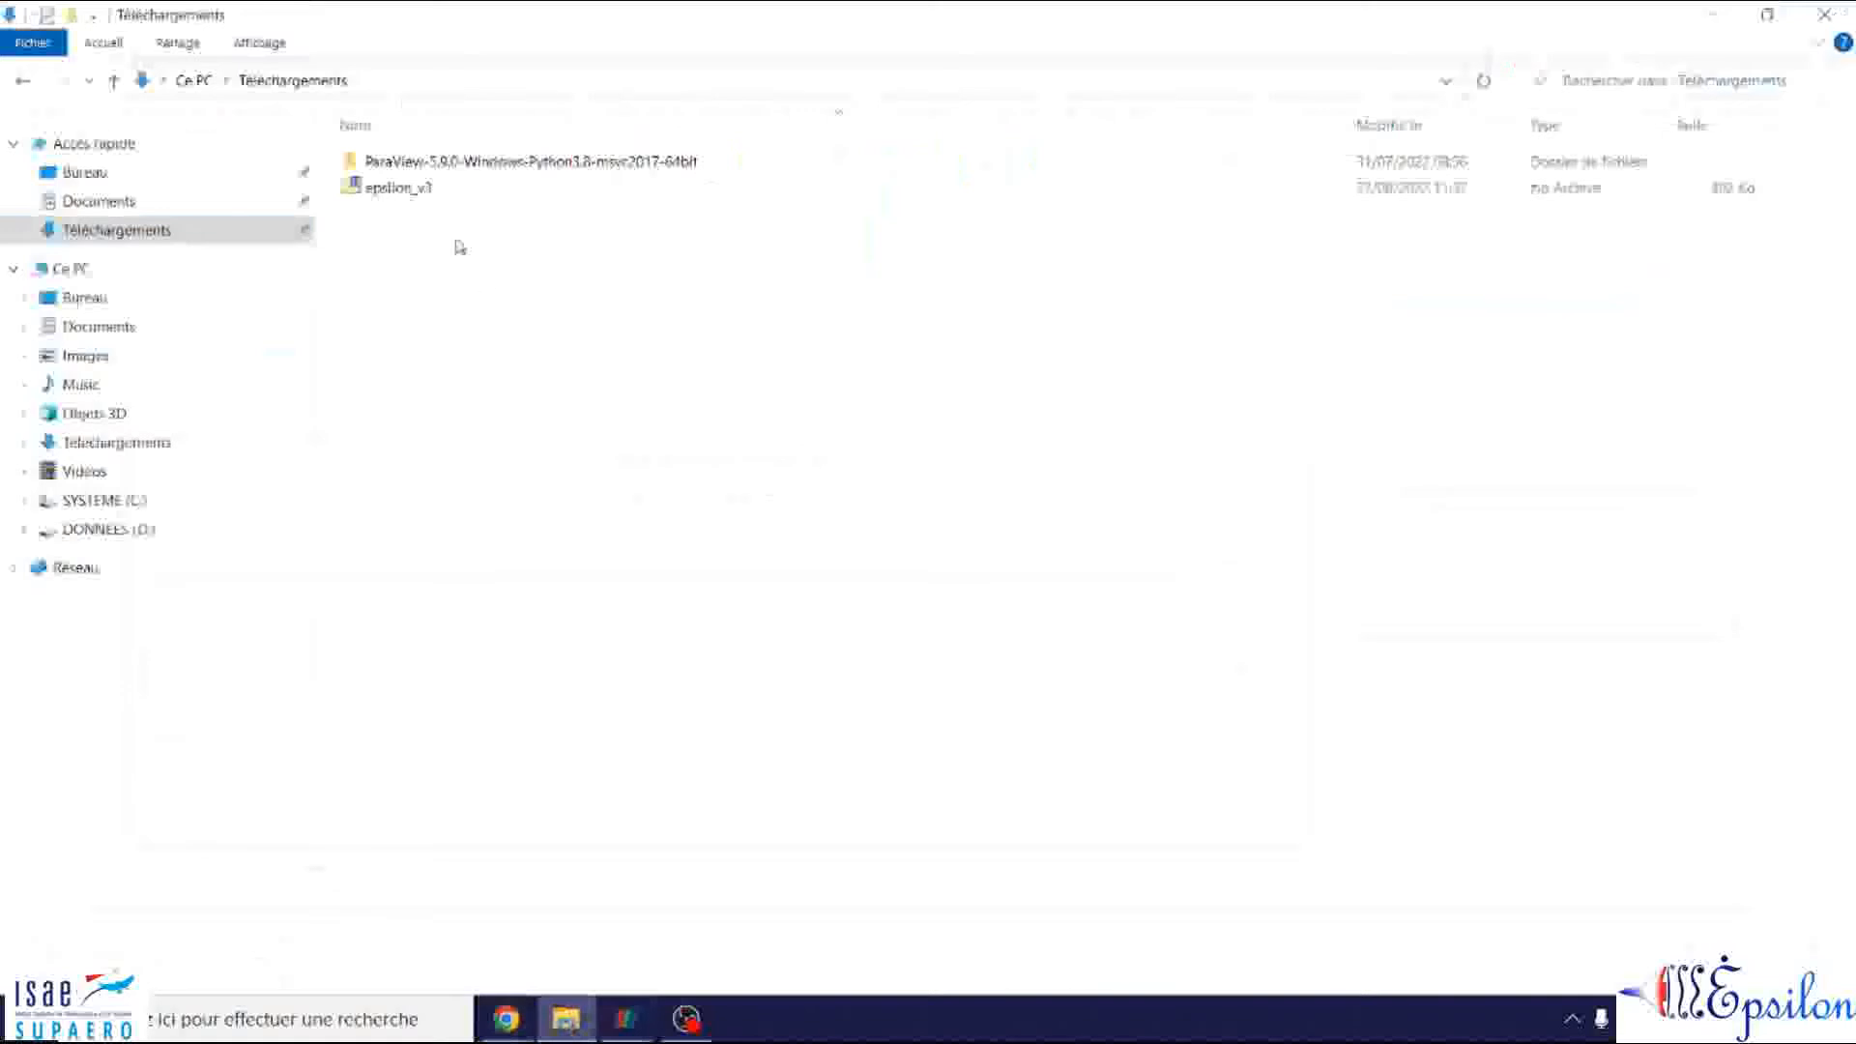
{"action": "right_click", "coordinate": [397, 201]}
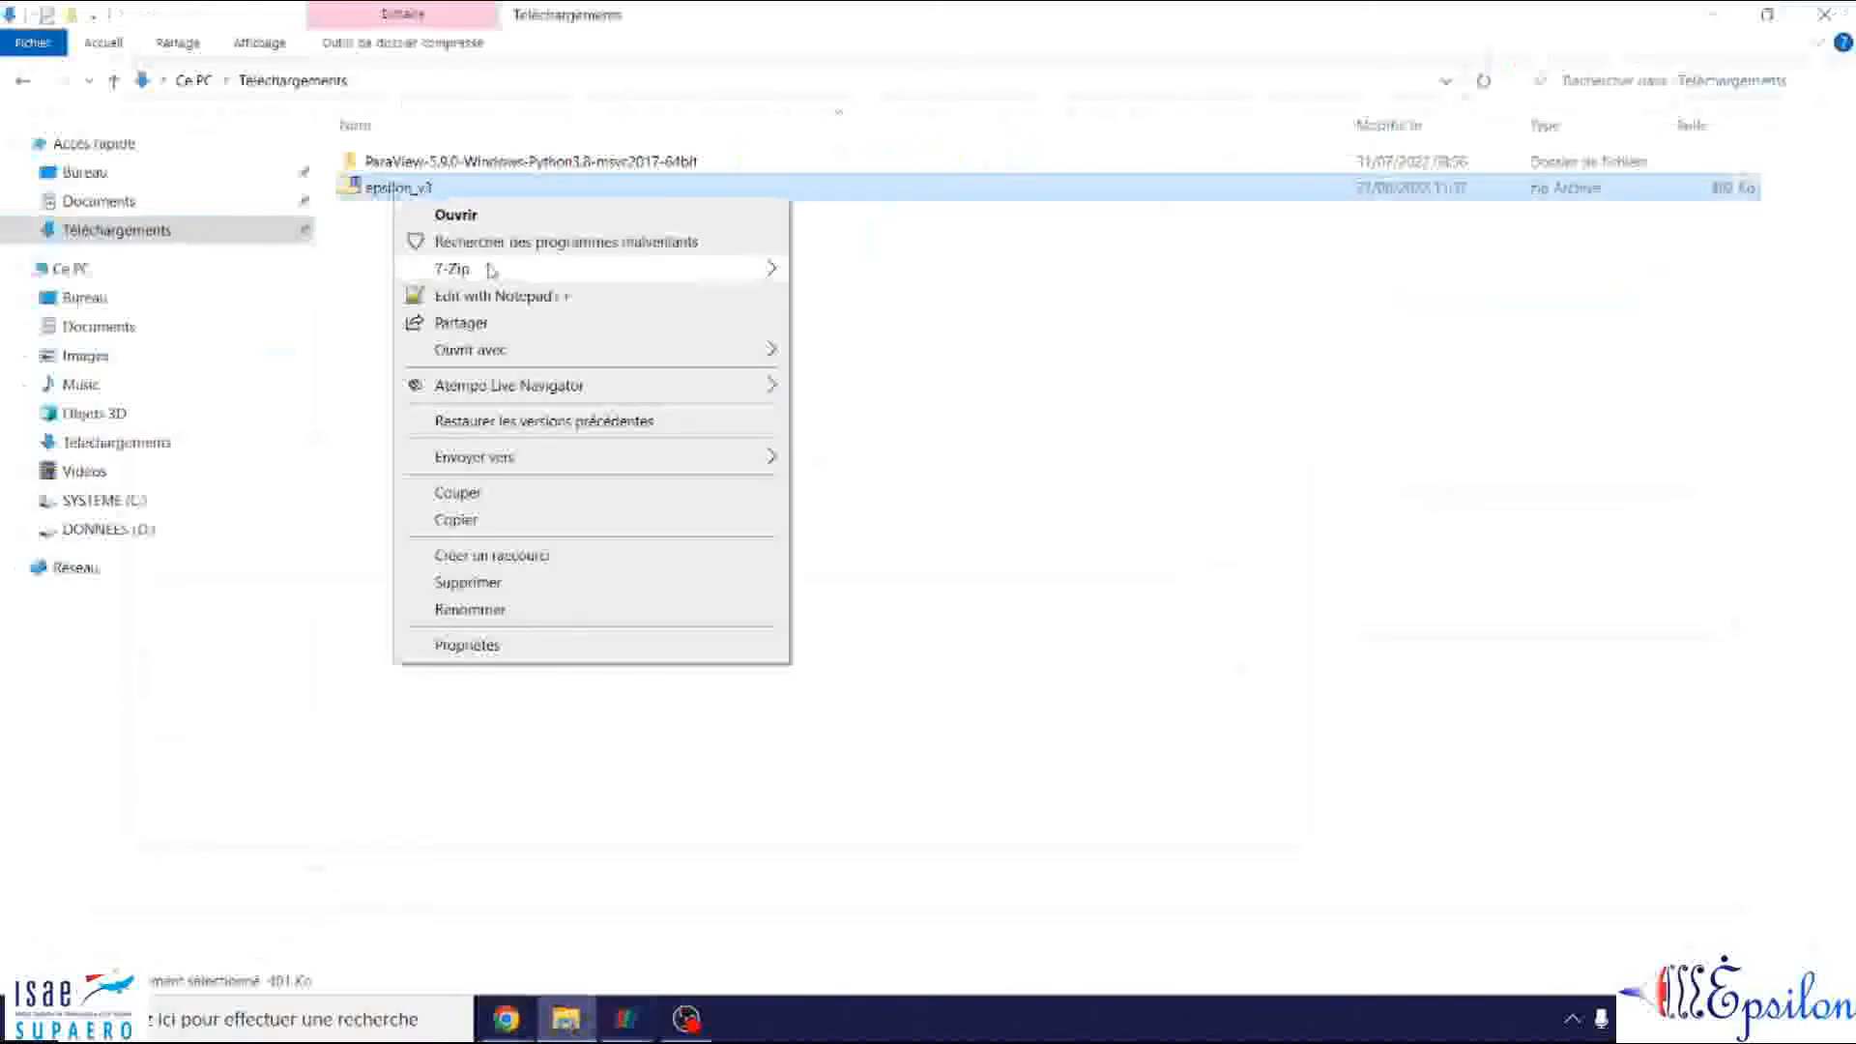
{"action": "mouse_move", "coordinate": [488, 271]}
{"action": "left_click", "coordinate": [897, 354]}
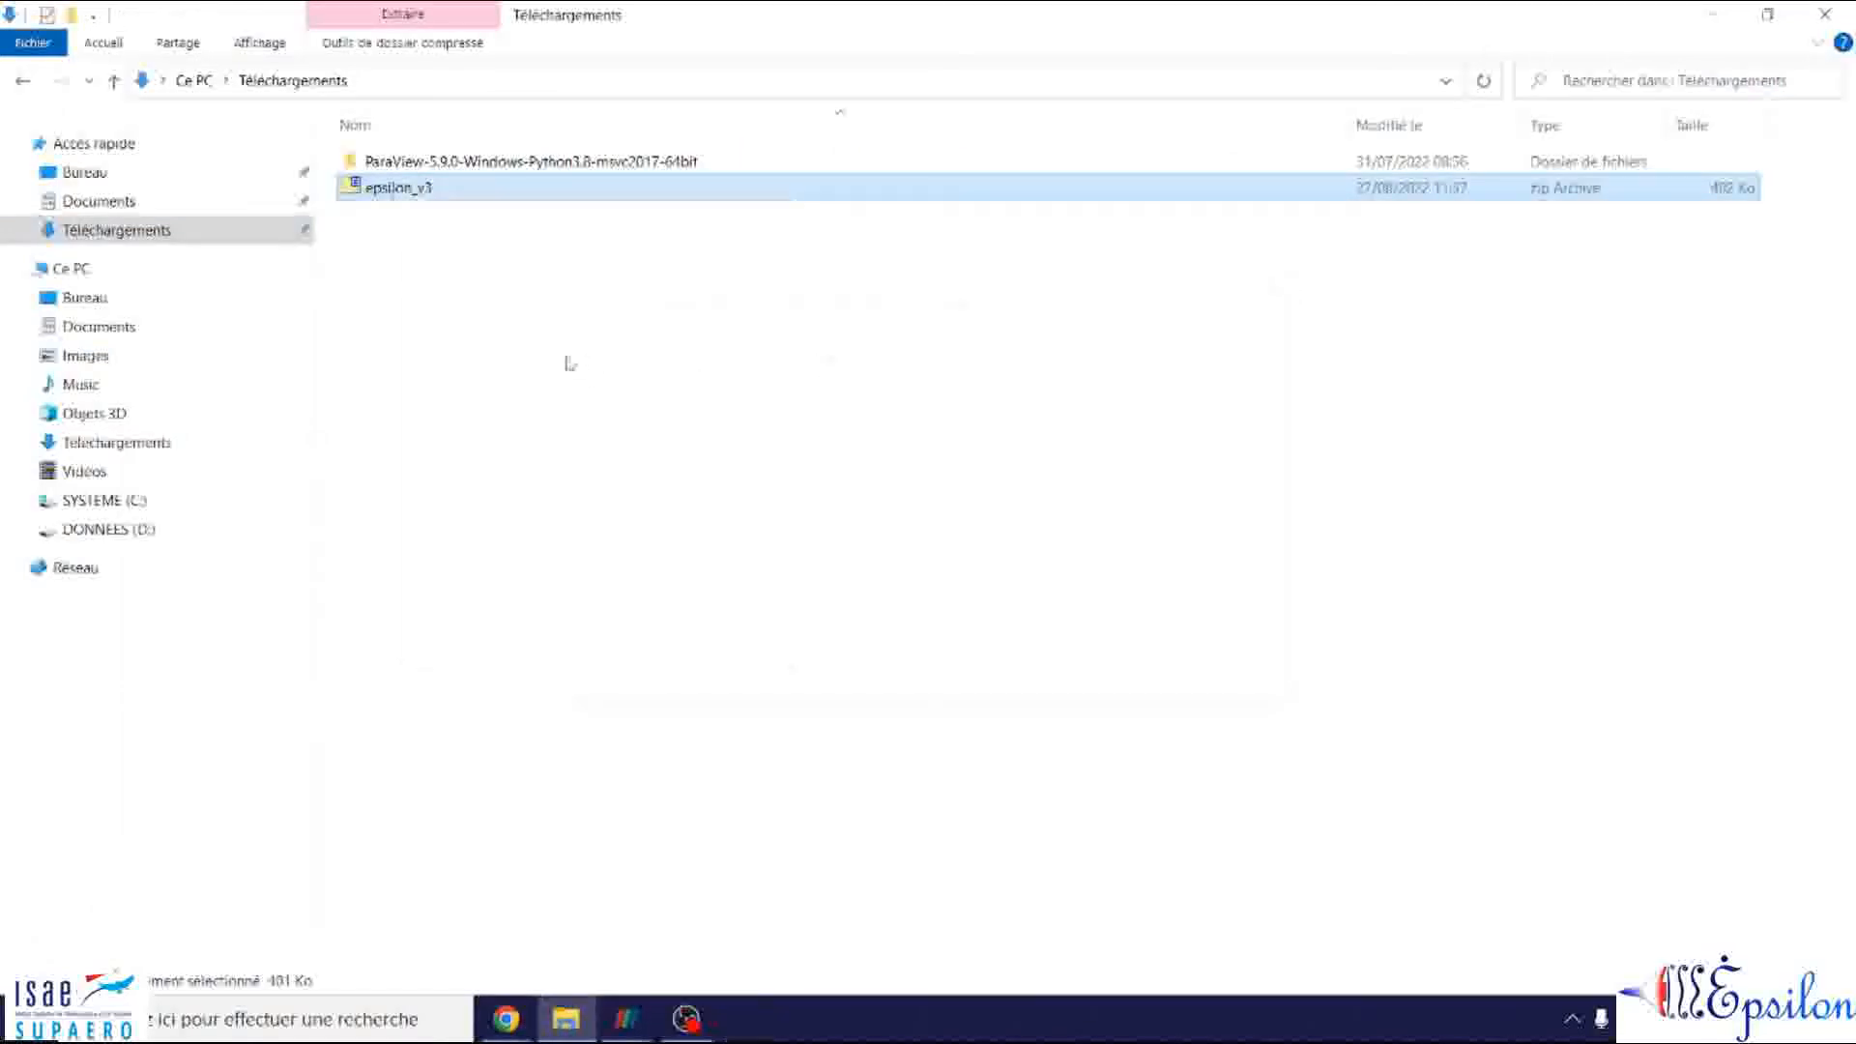
{"action": "left_click", "coordinate": [406, 223]}
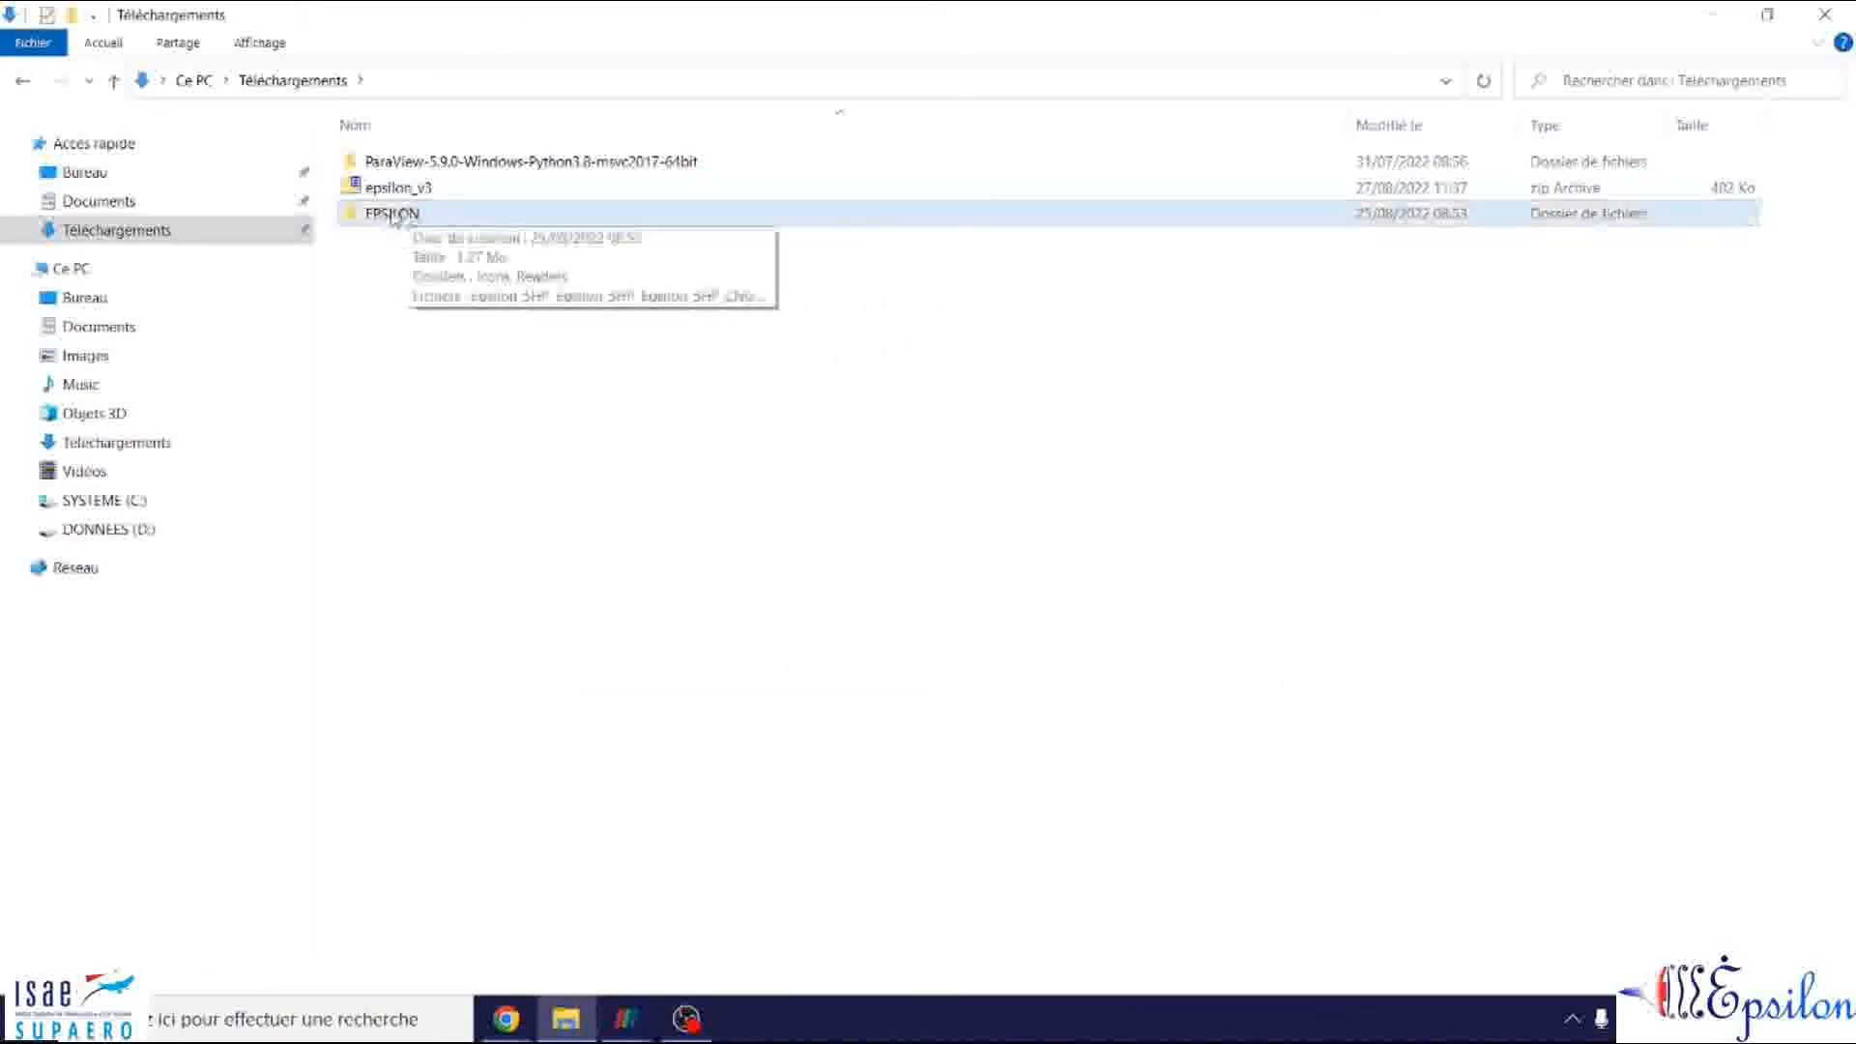
{"action": "left_click", "coordinate": [382, 319]}
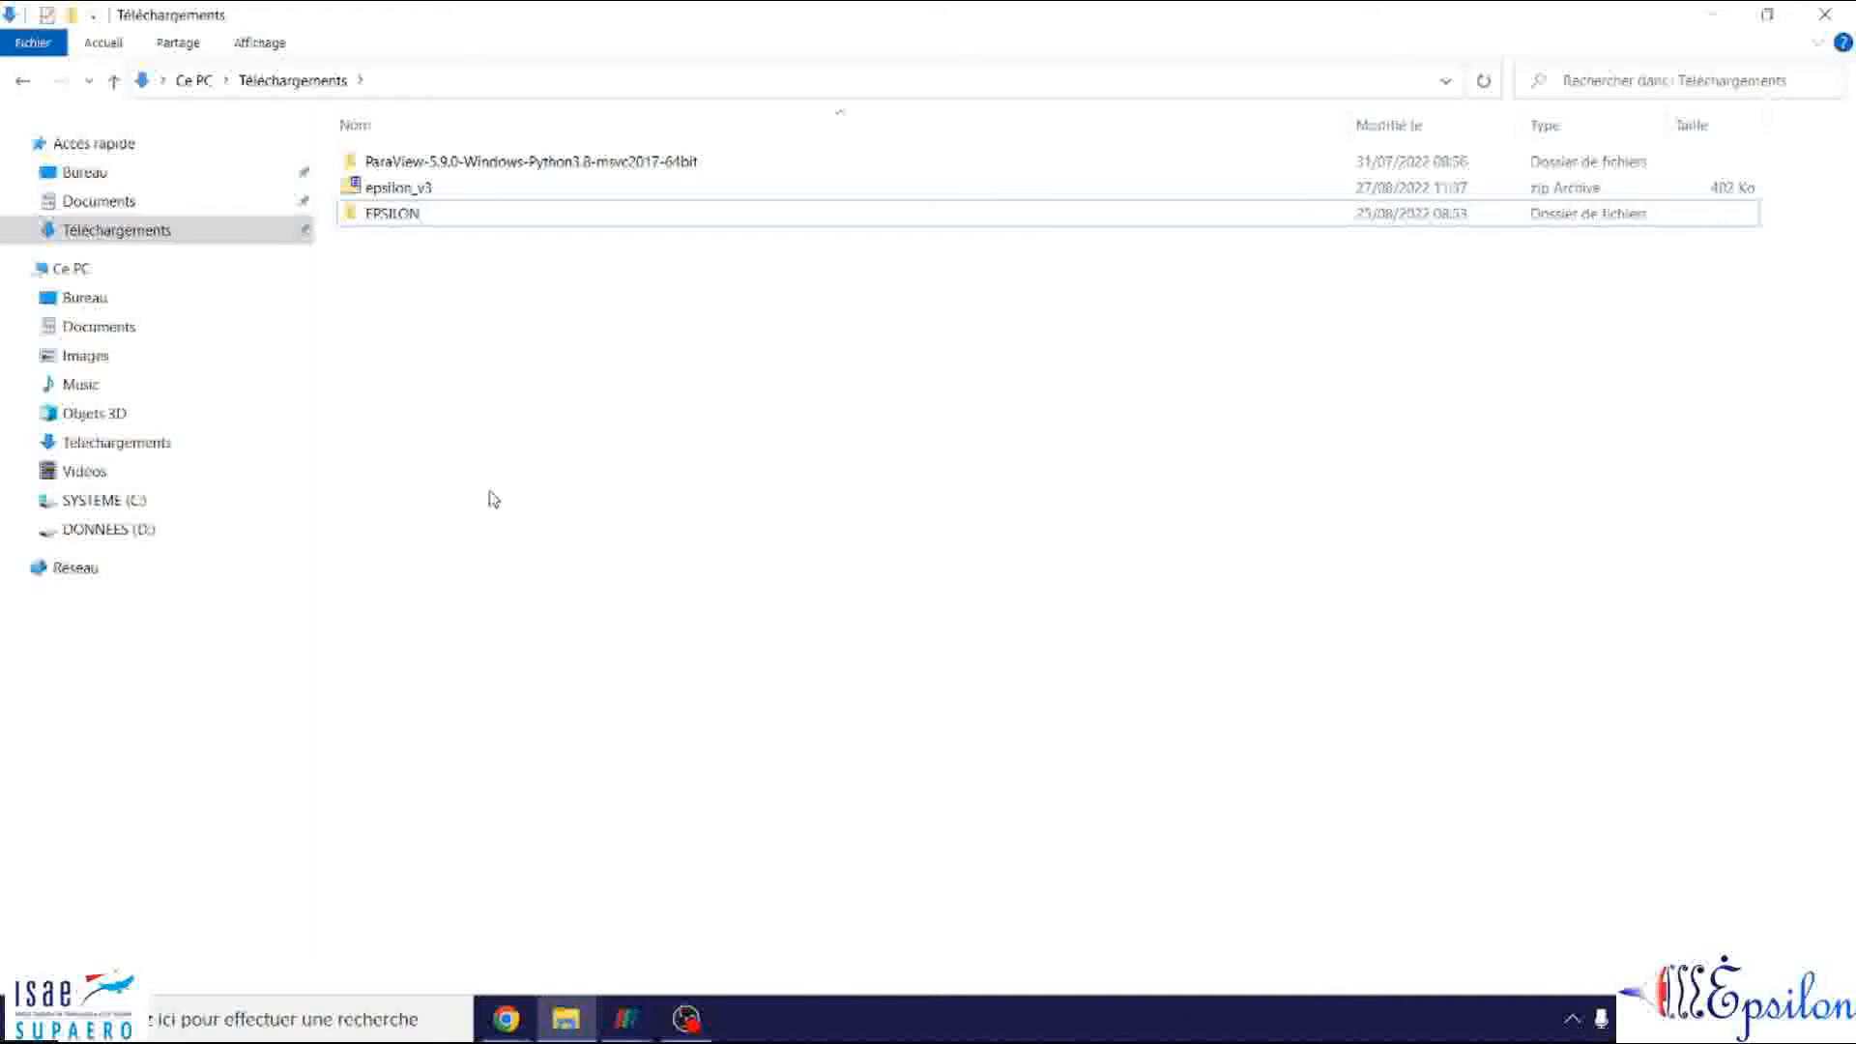
{"action": "left_click", "coordinate": [385, 215]}
{"action": "left_click", "coordinate": [380, 255]}
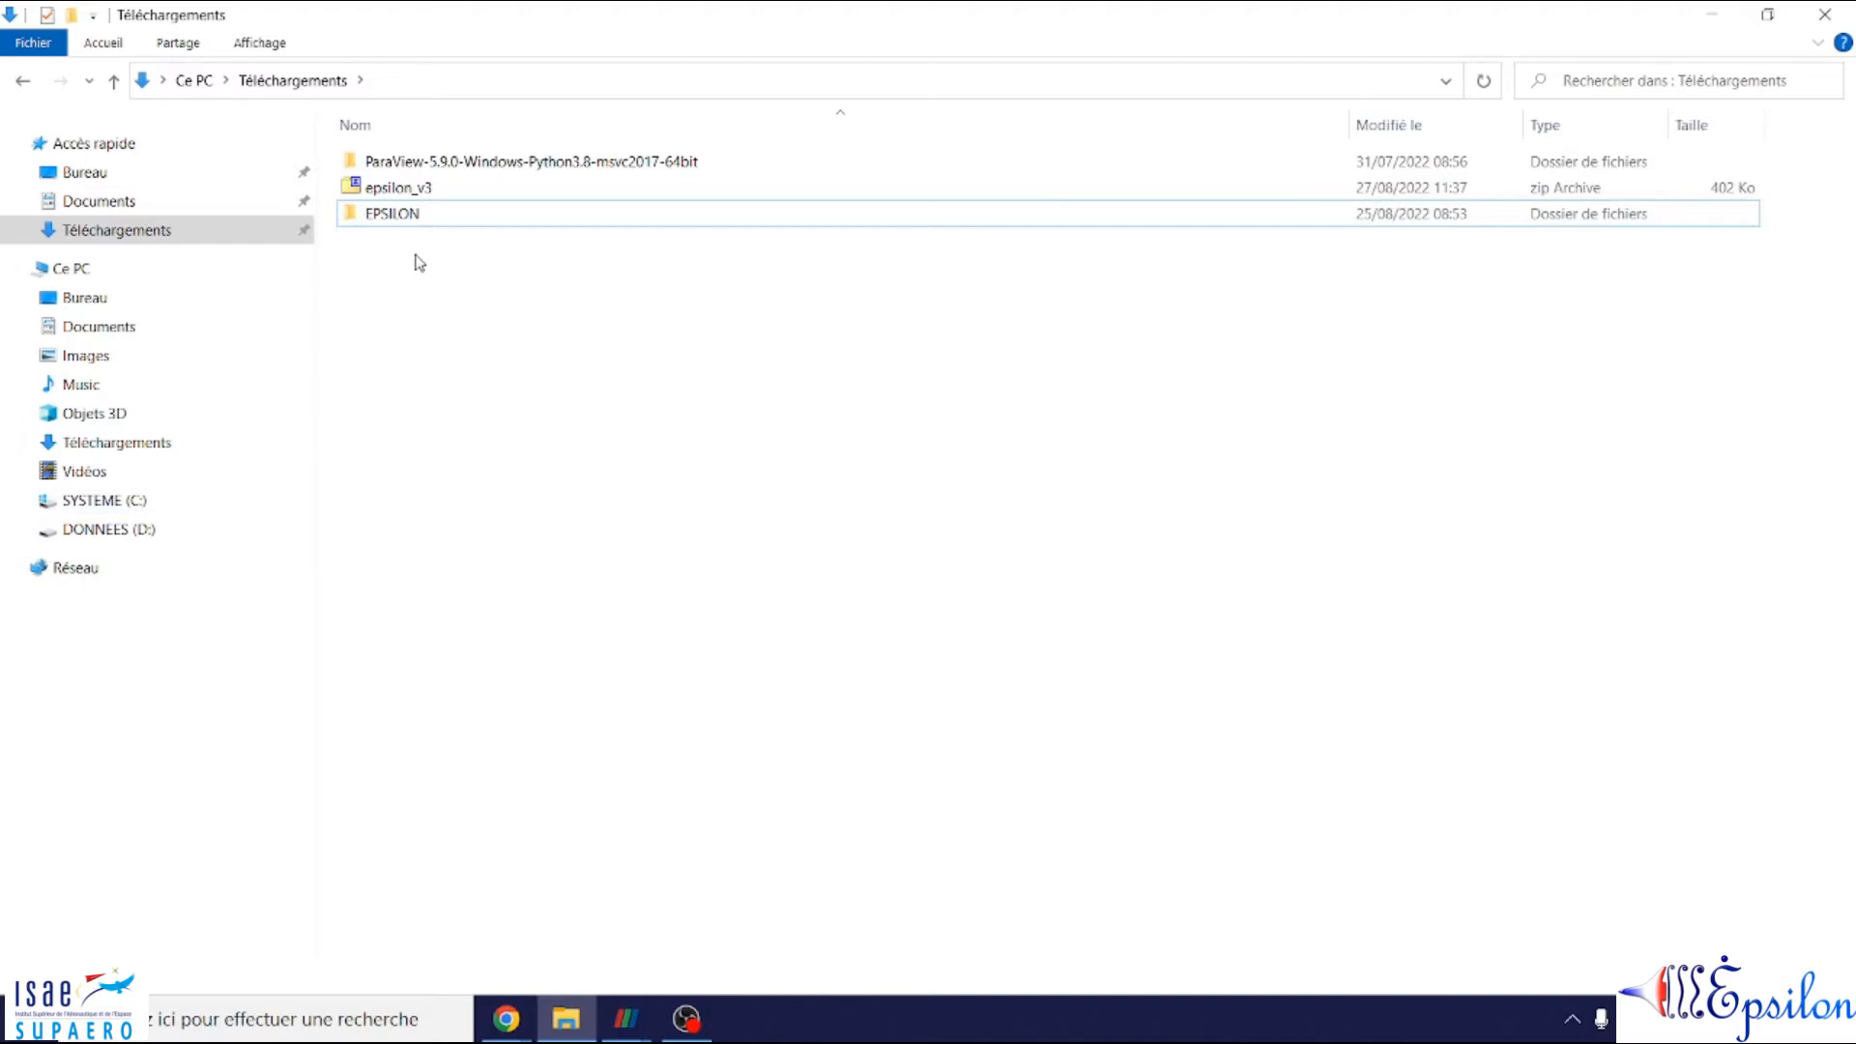
{"action": "left_click", "coordinate": [411, 222]}
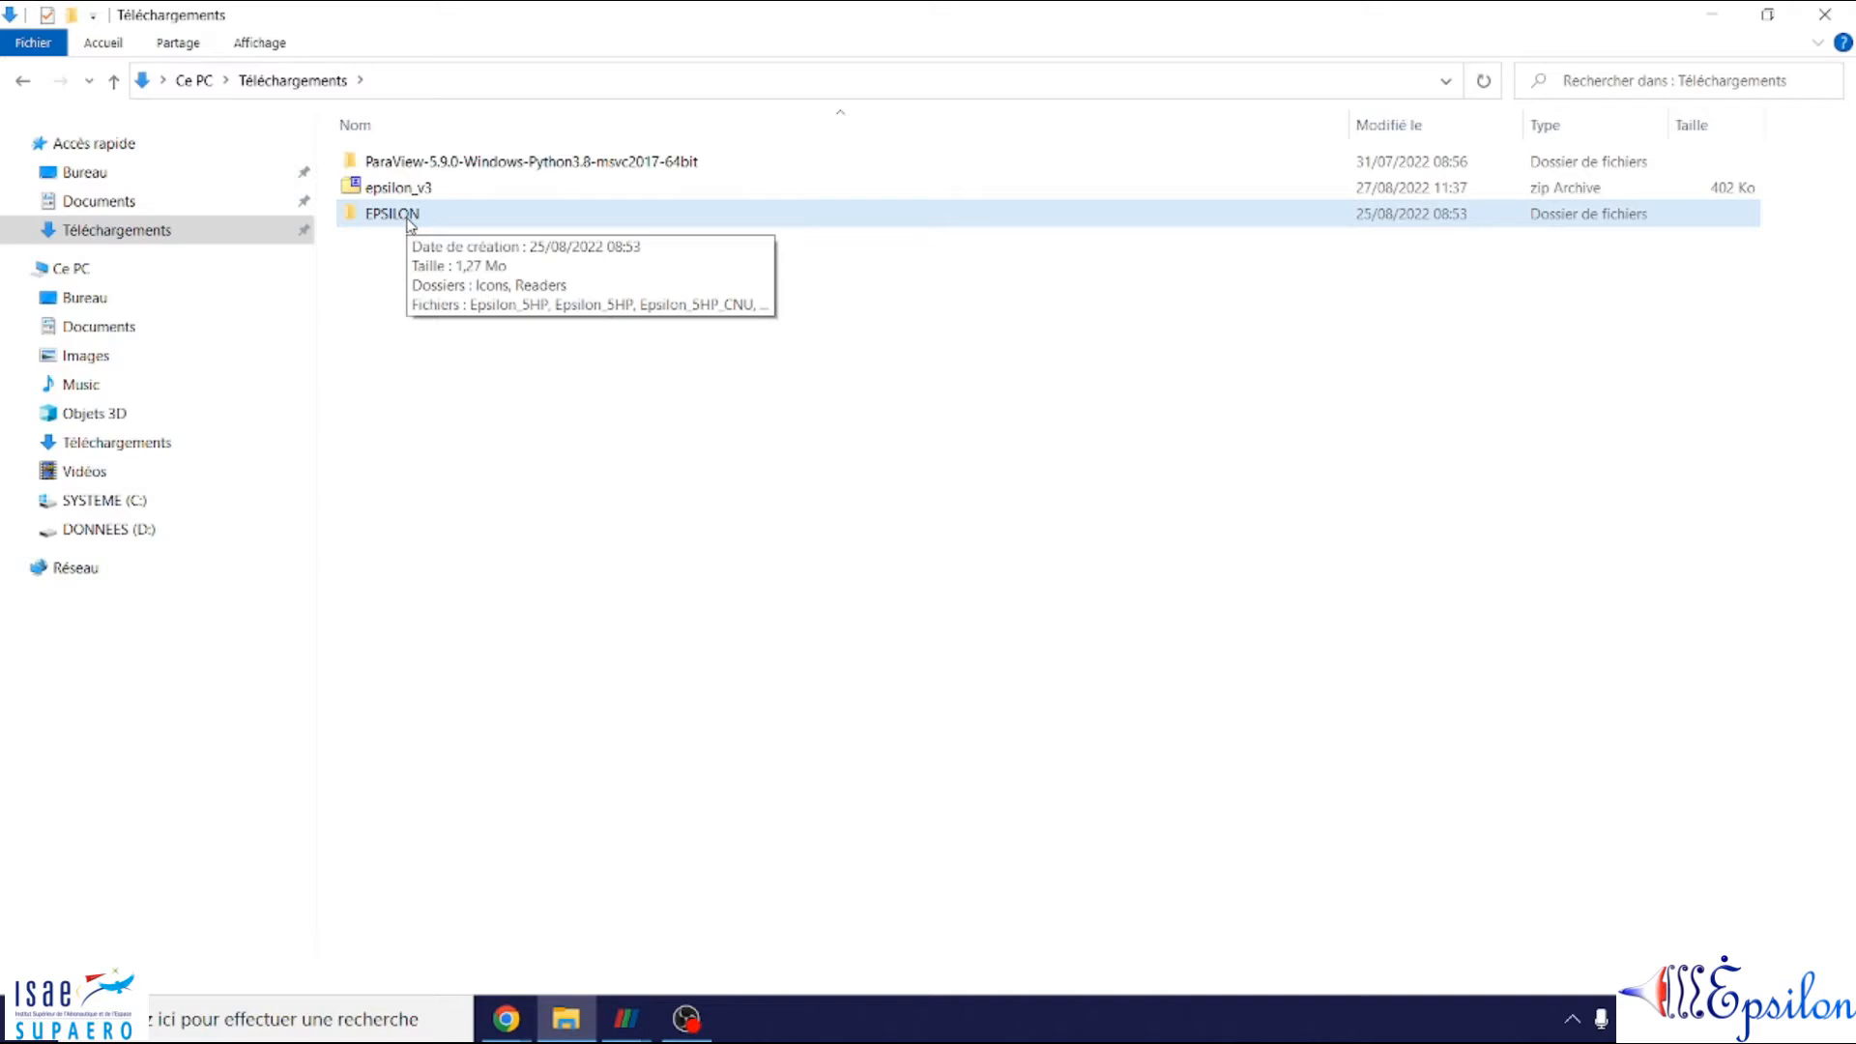
{"action": "left_click", "coordinate": [378, 329]}
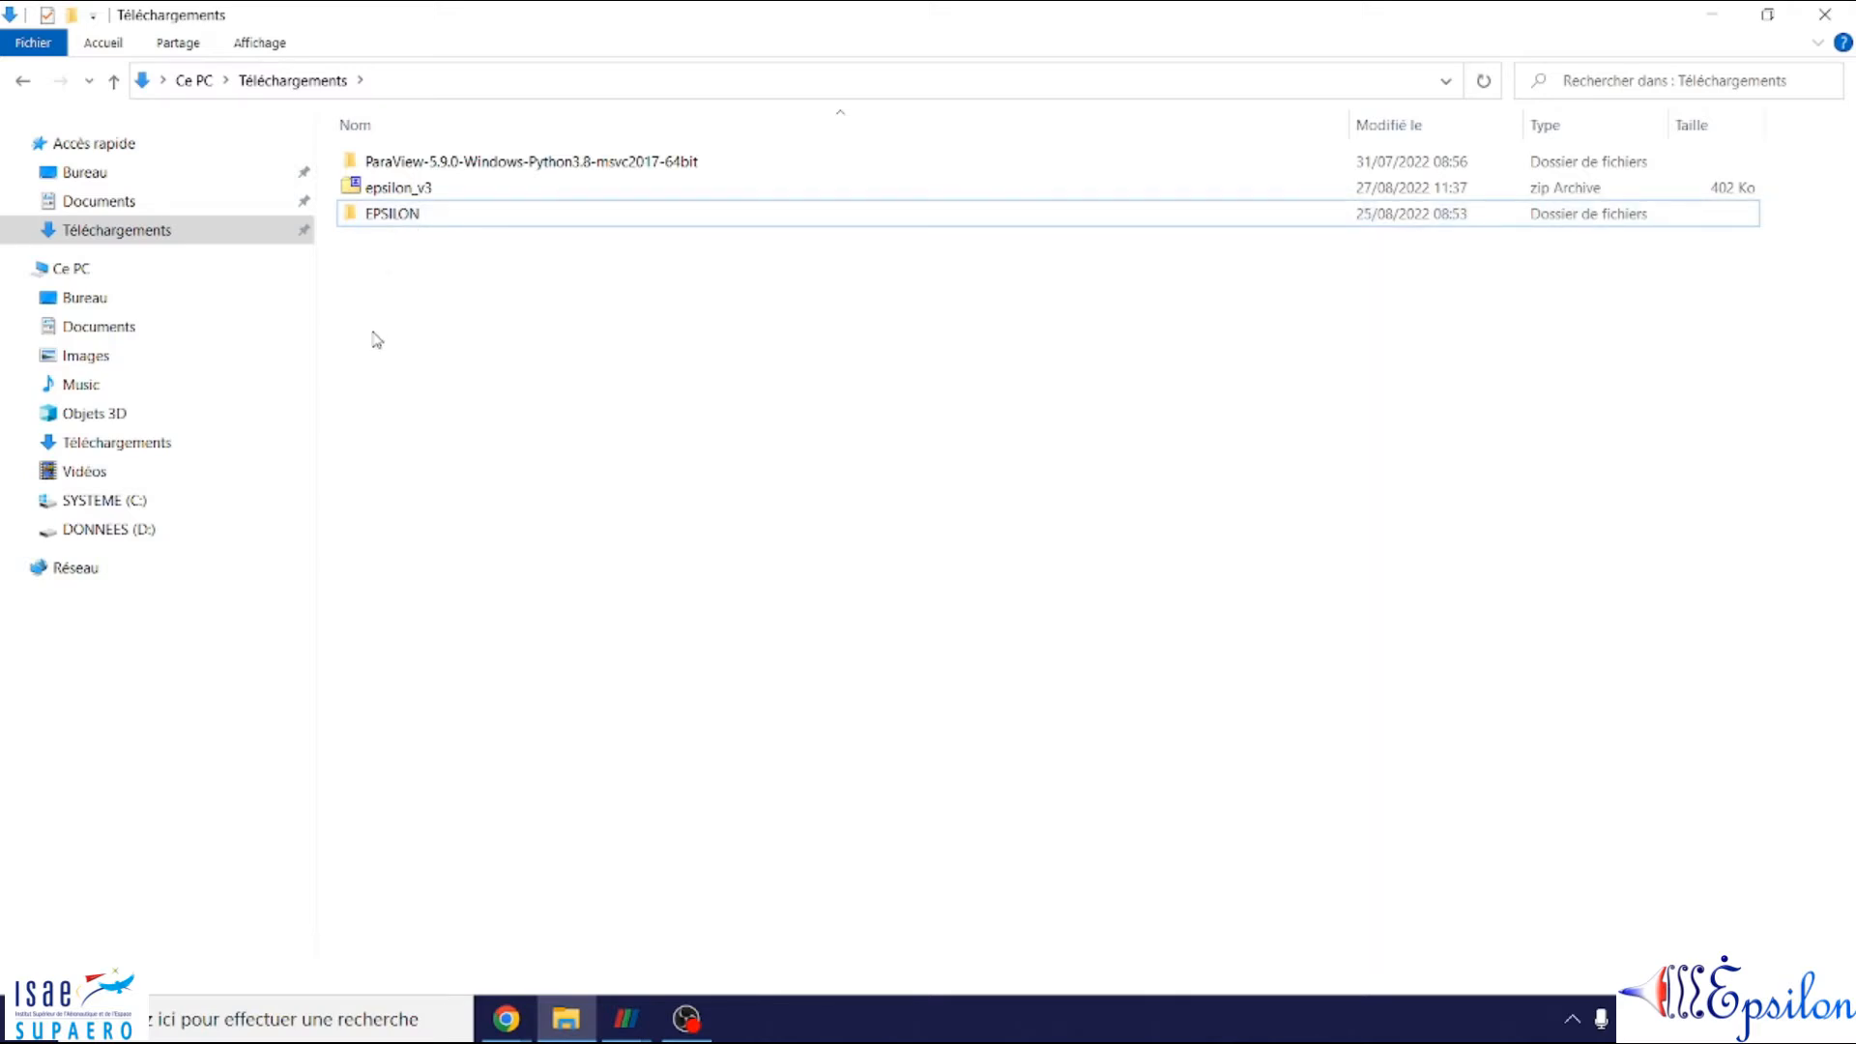
{"action": "right_click", "coordinate": [437, 346]}
{"action": "mouse_move", "coordinate": [609, 733]}
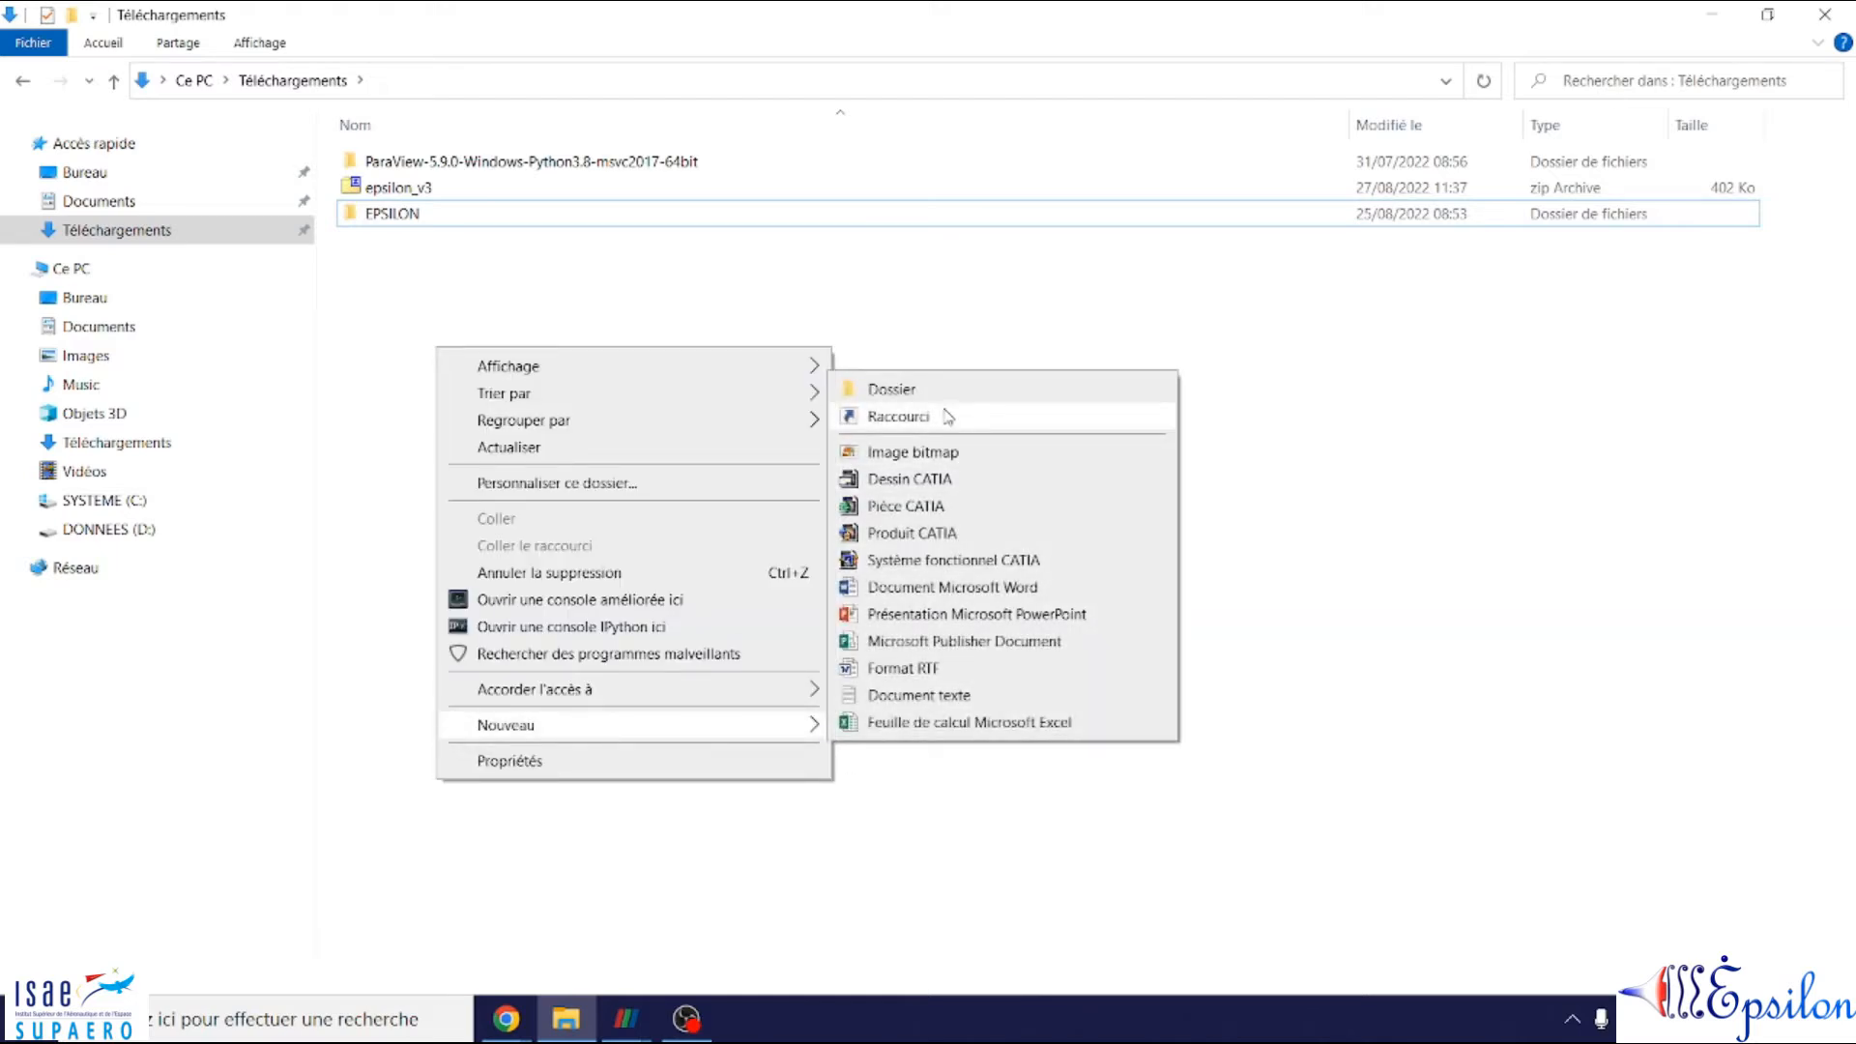
{"action": "left_click", "coordinate": [401, 234]}
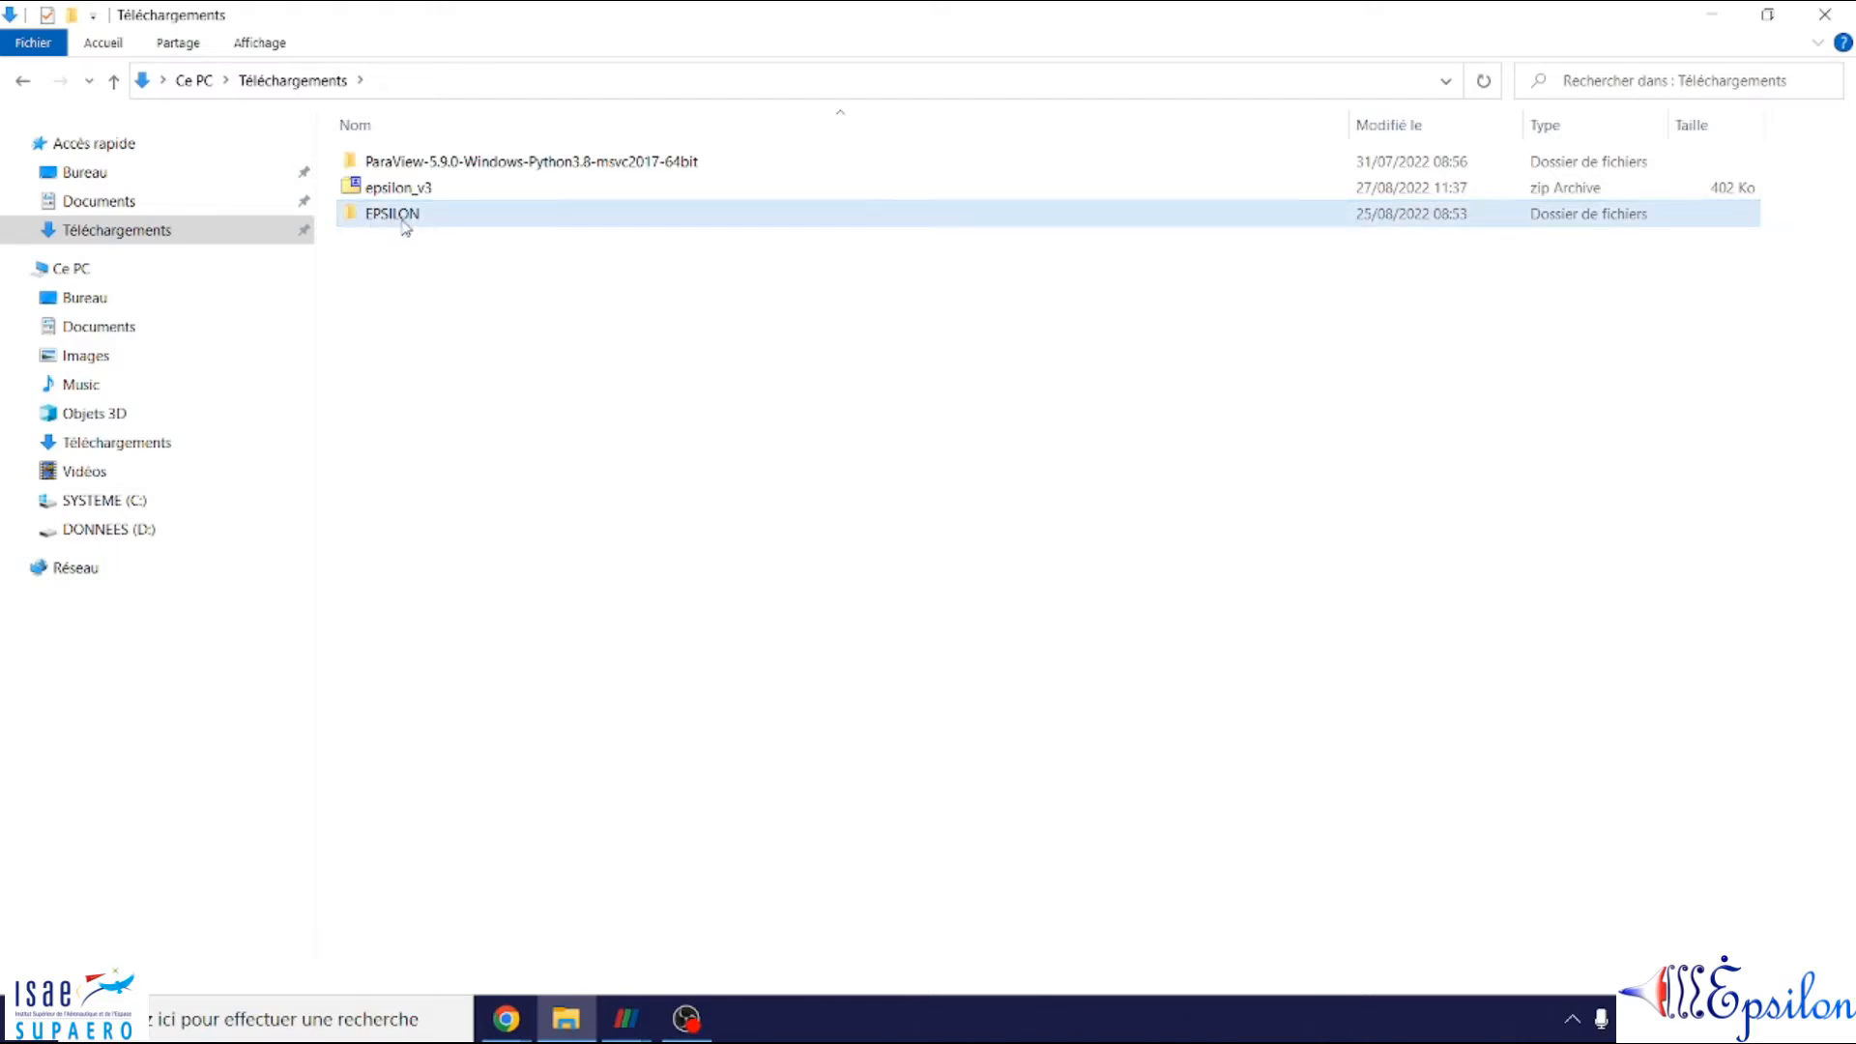
- Create a folder named MyPath in Téléchargements and place the EPSILON folder inside it
{"action": "right_click", "coordinate": [545, 424]}
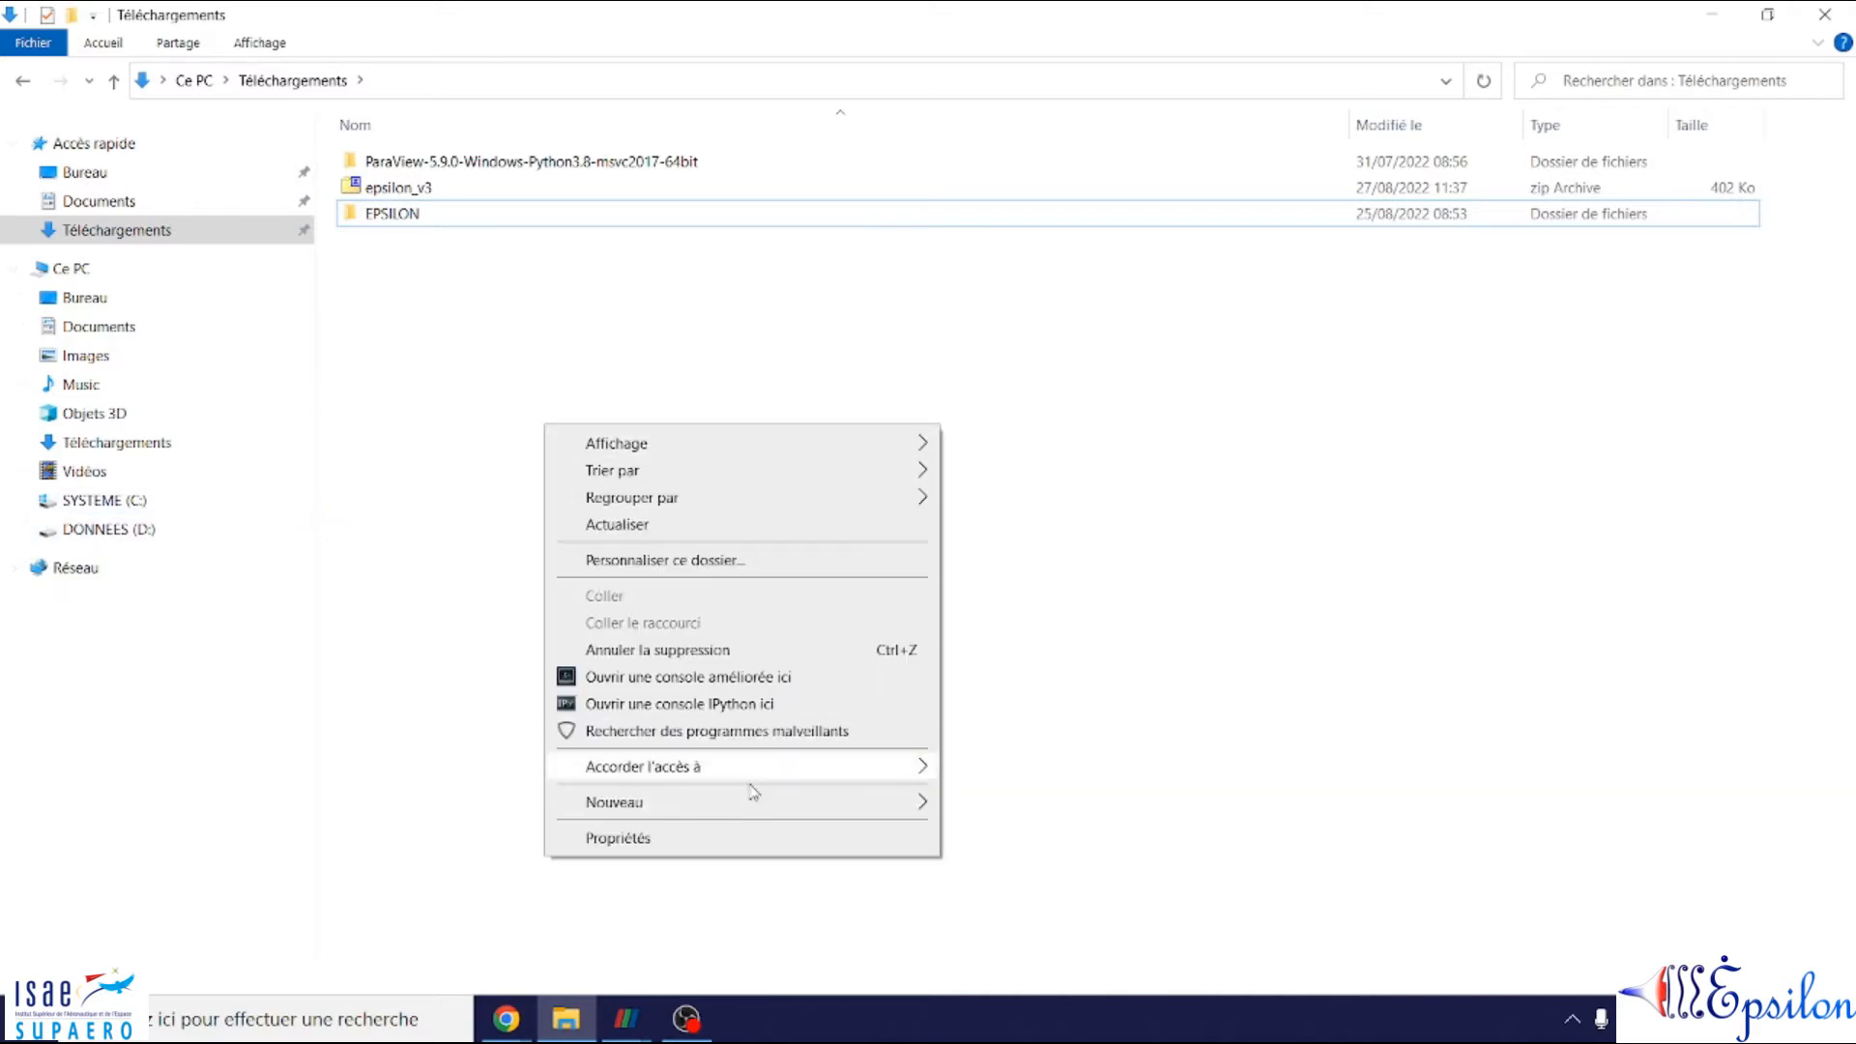
{"action": "mouse_move", "coordinate": [905, 806]}
{"action": "left_click", "coordinate": [1064, 472]}
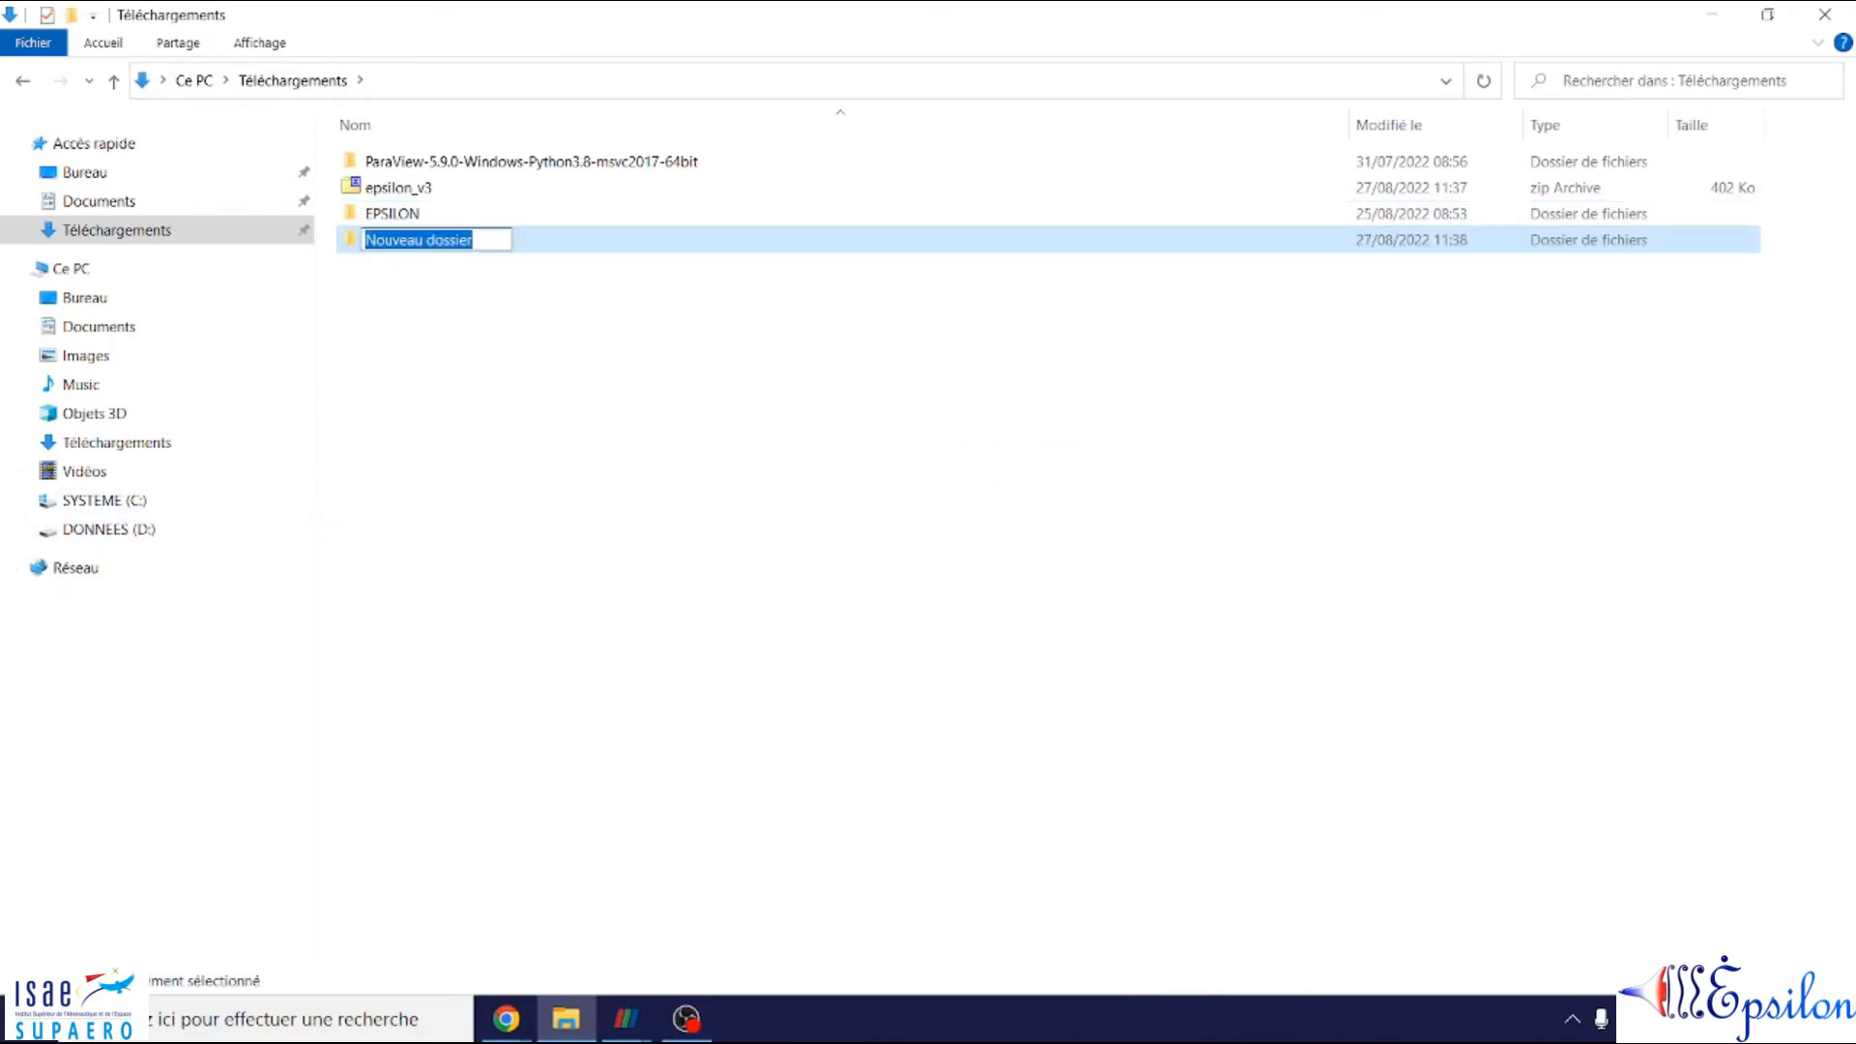
{"action": "type", "text": "MyPath"}
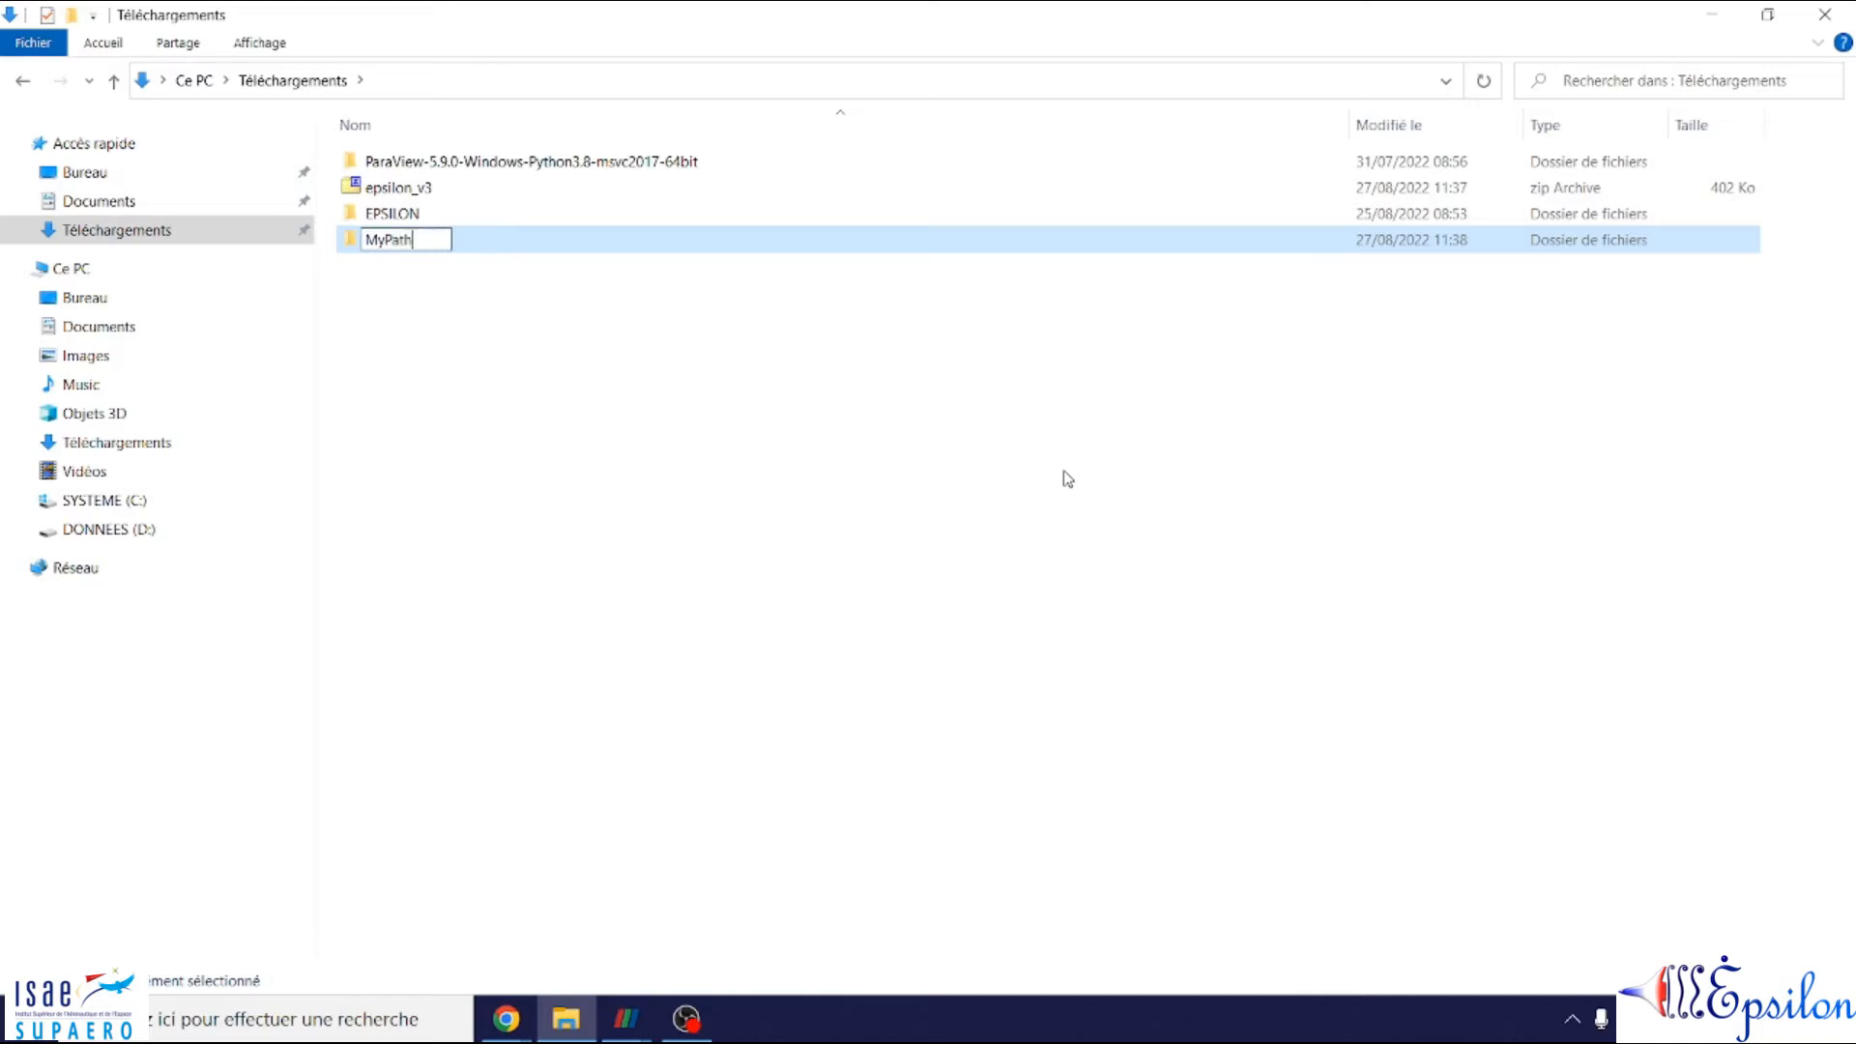
{"action": "left_click", "coordinate": [1068, 478]}
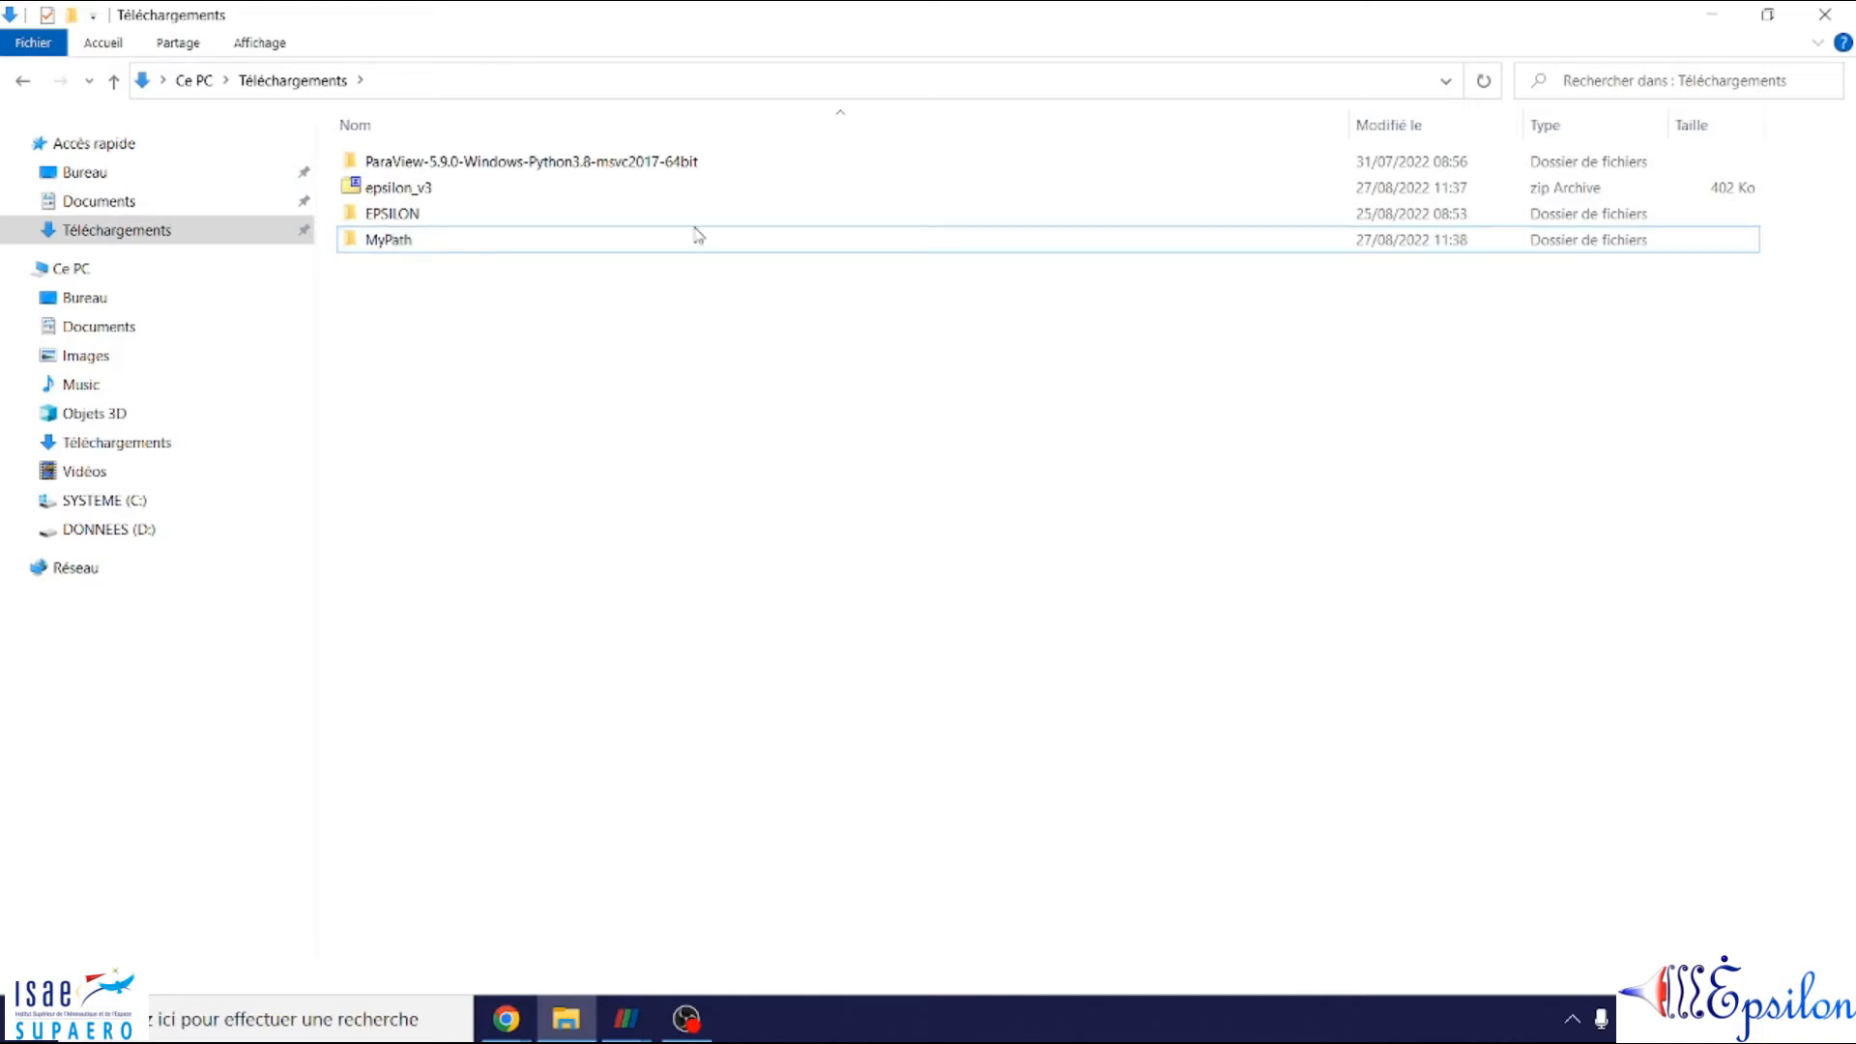
{"action": "double_click", "coordinate": [415, 244]}
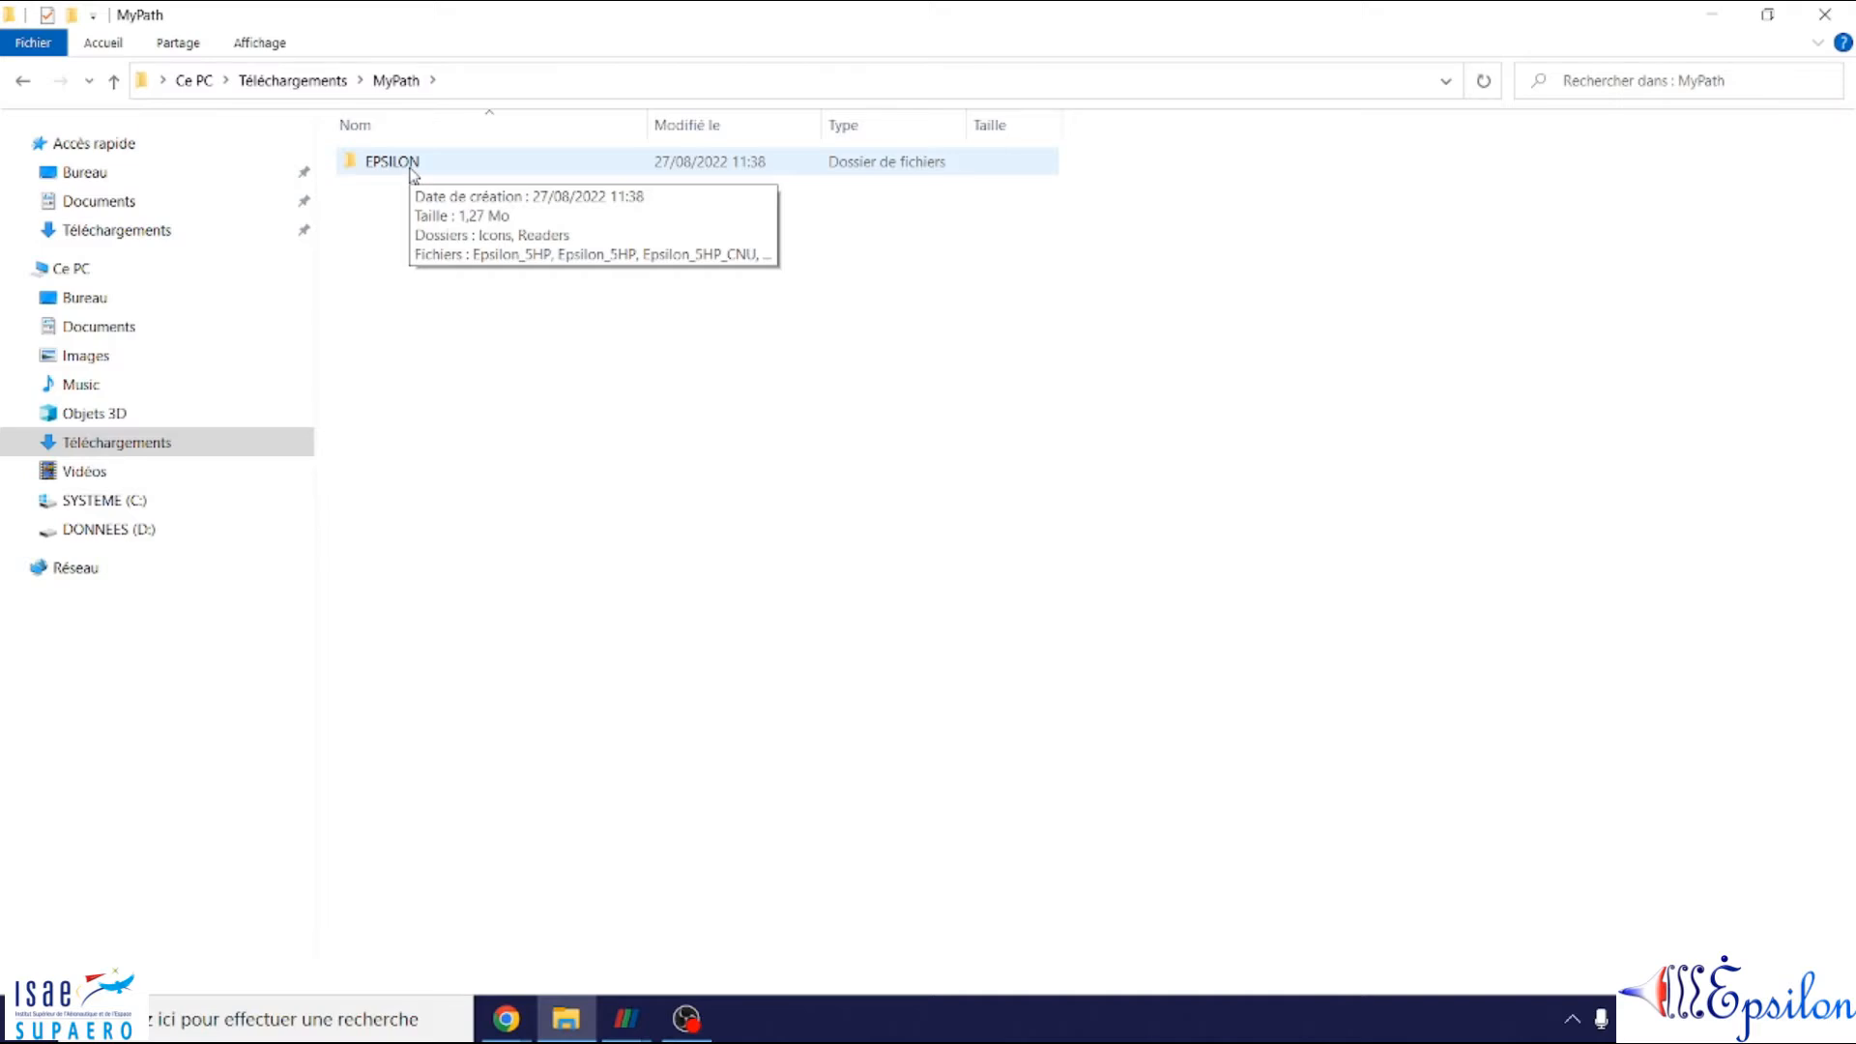
- Open the Epsilon_5HP XML file from the EPSILON folder inside MyPath for editing in Notepad++
{"action": "double_click", "coordinate": [398, 167]}
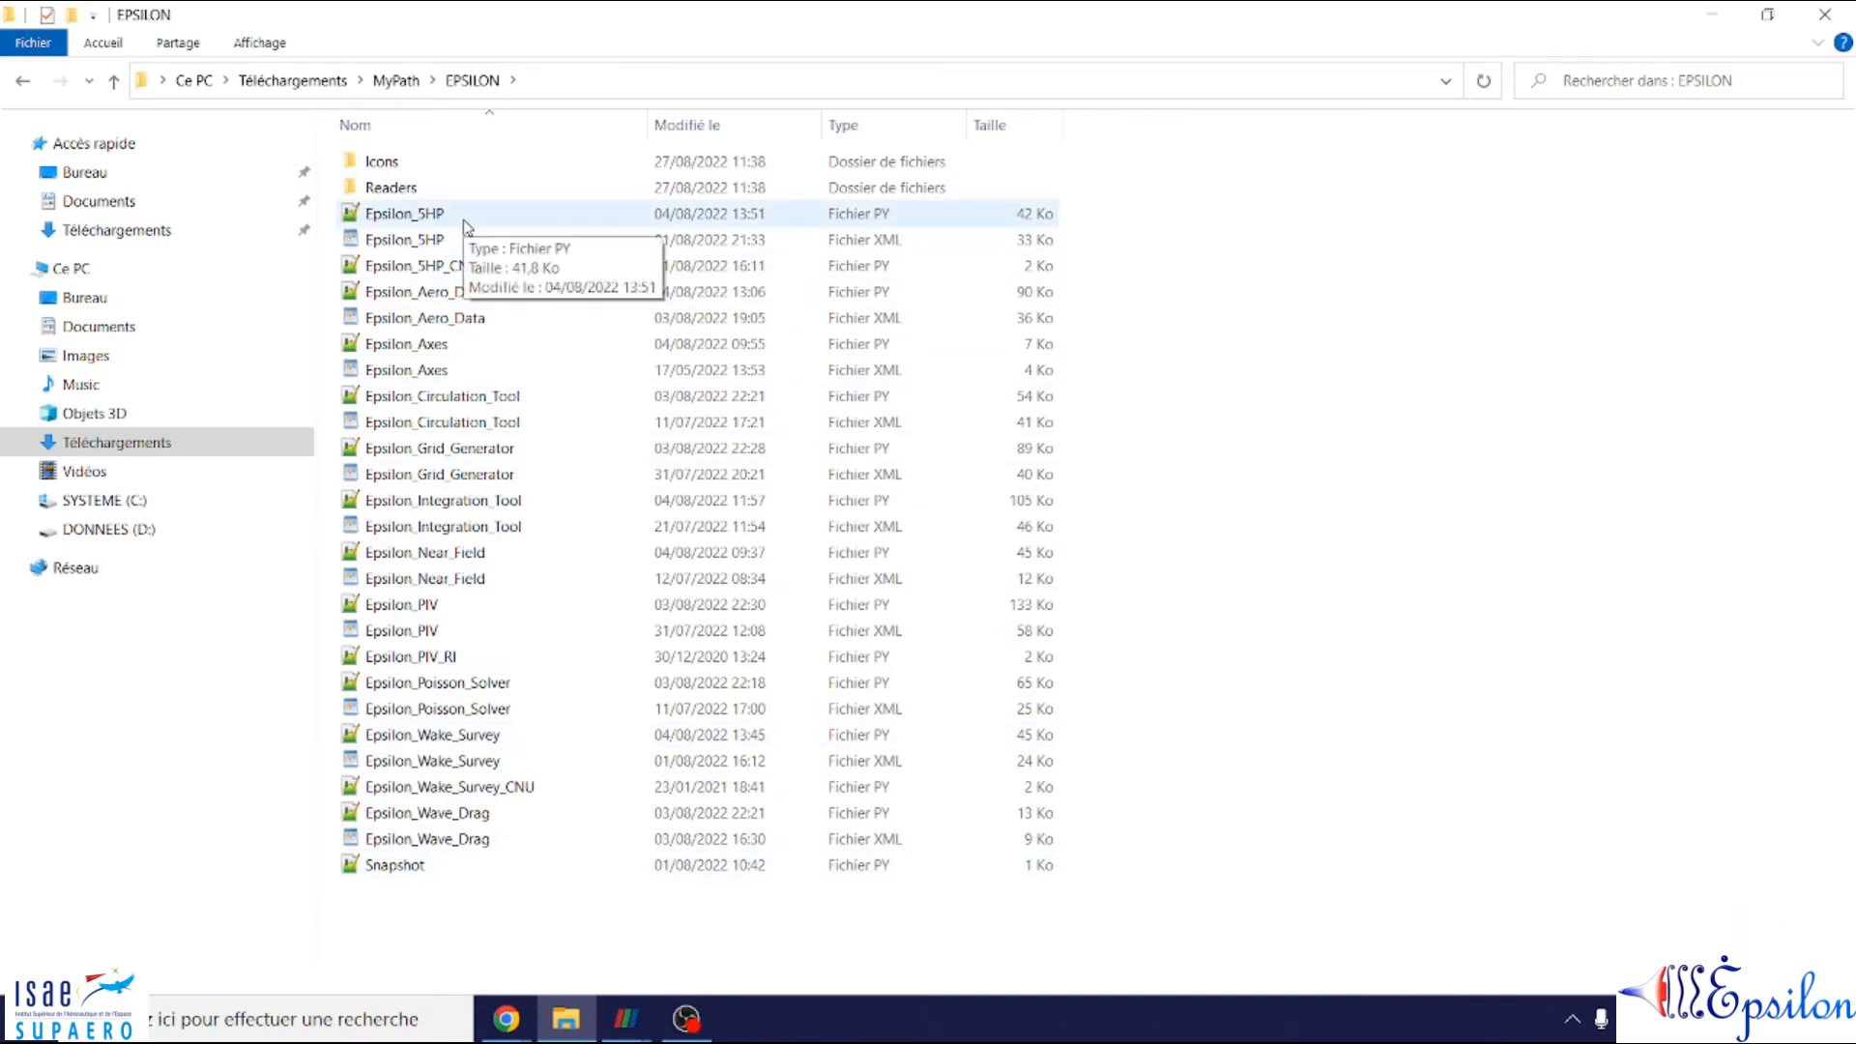
{"action": "left_click", "coordinate": [403, 249]}
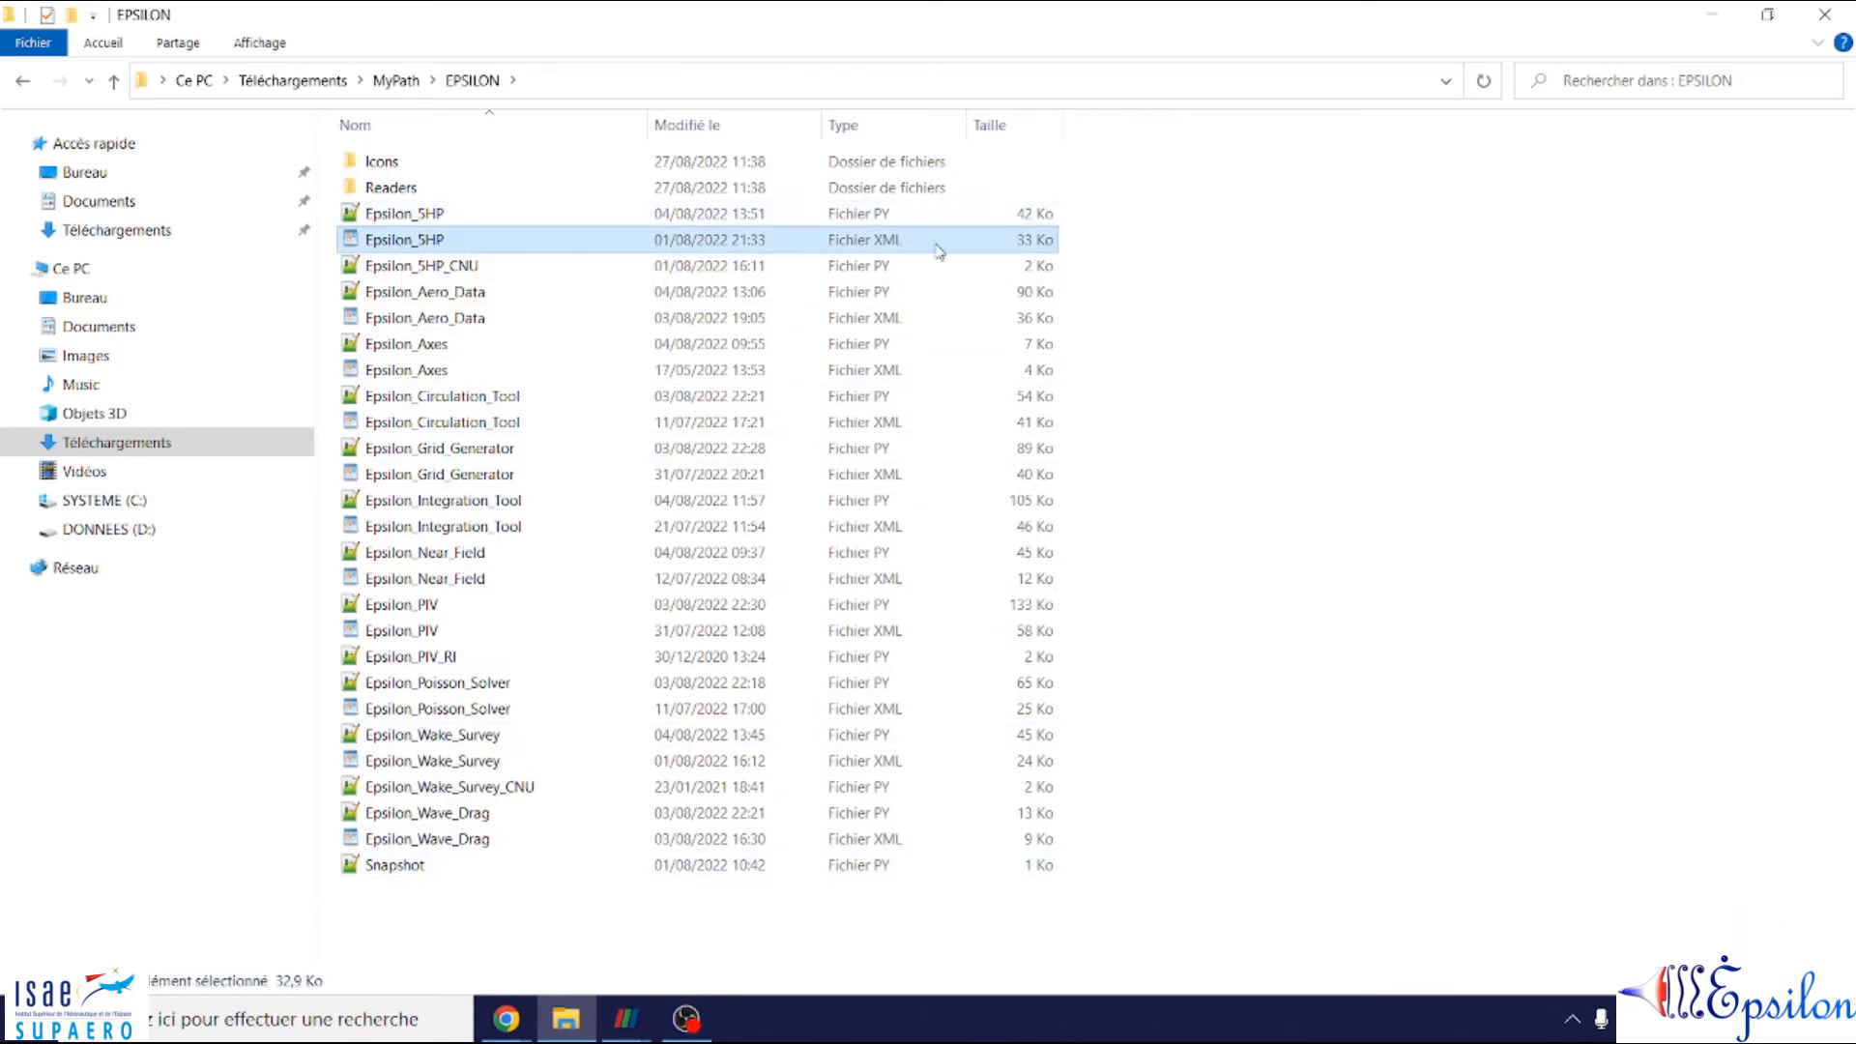
{"action": "right_click", "coordinate": [415, 240]}
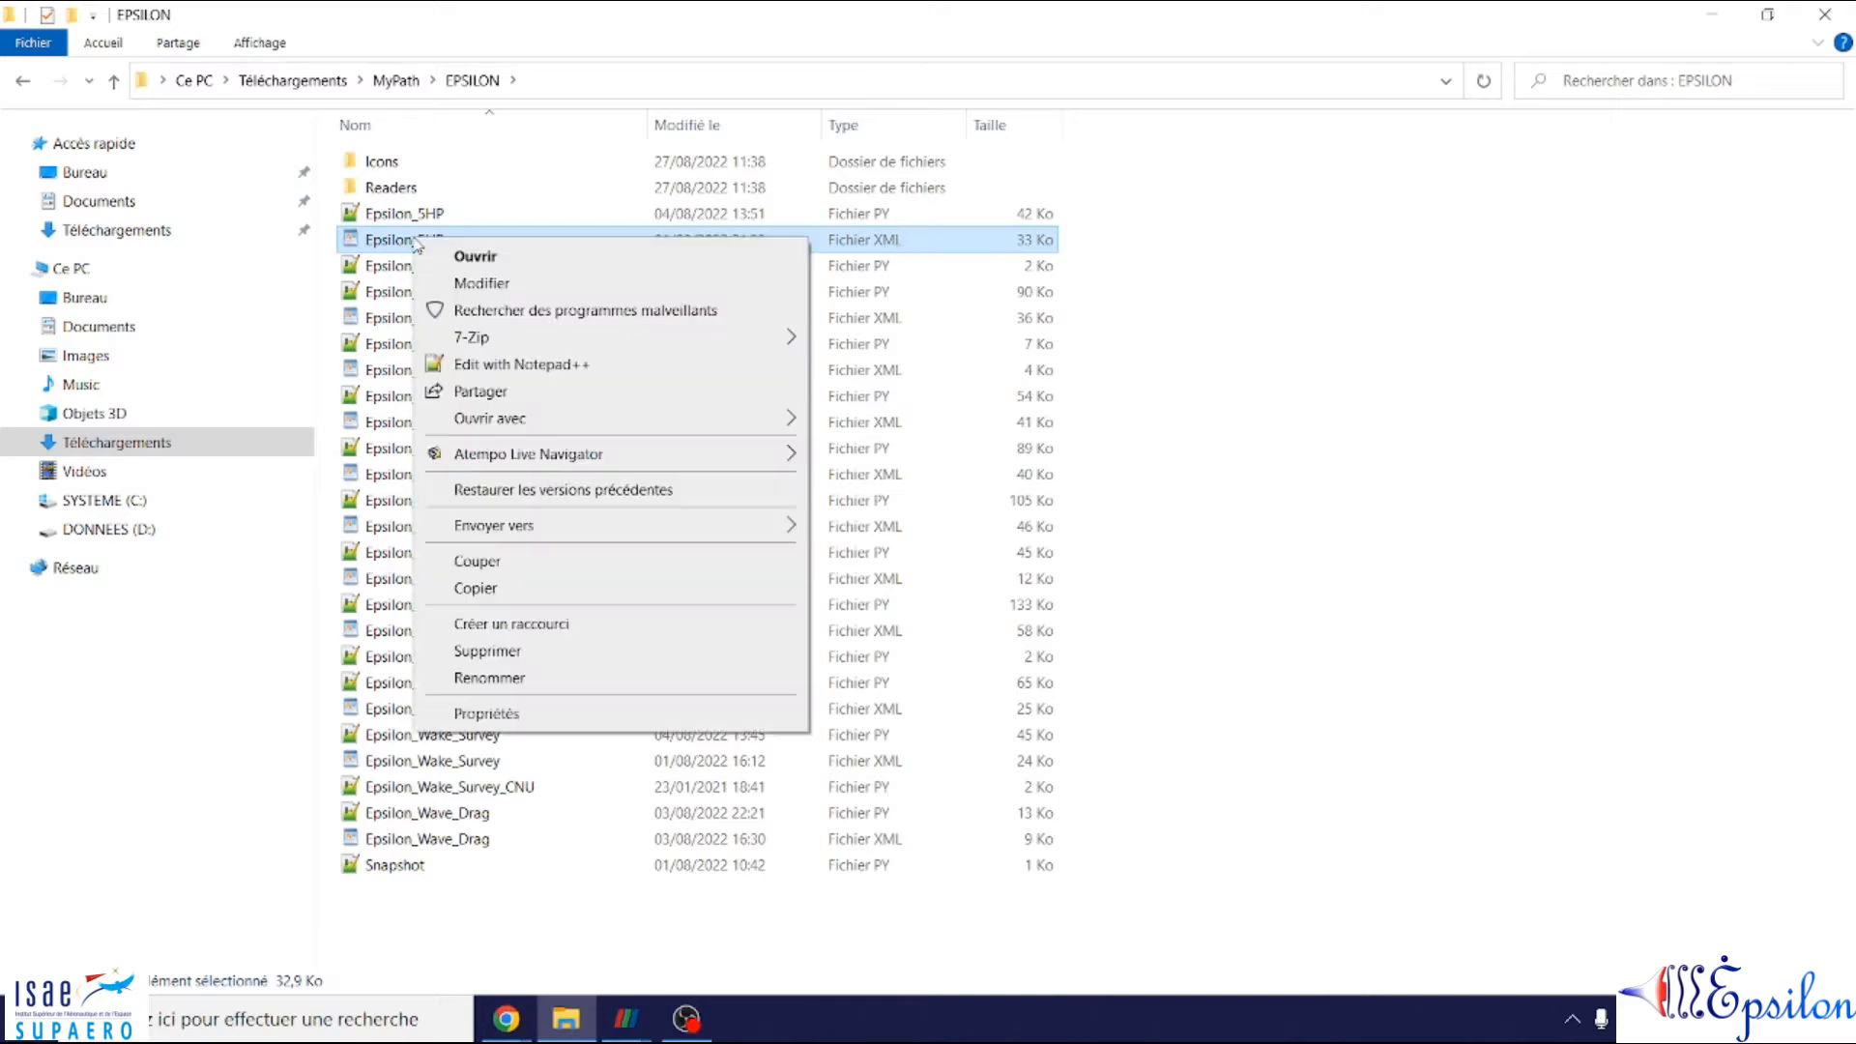
{"action": "left_click", "coordinate": [499, 368]}
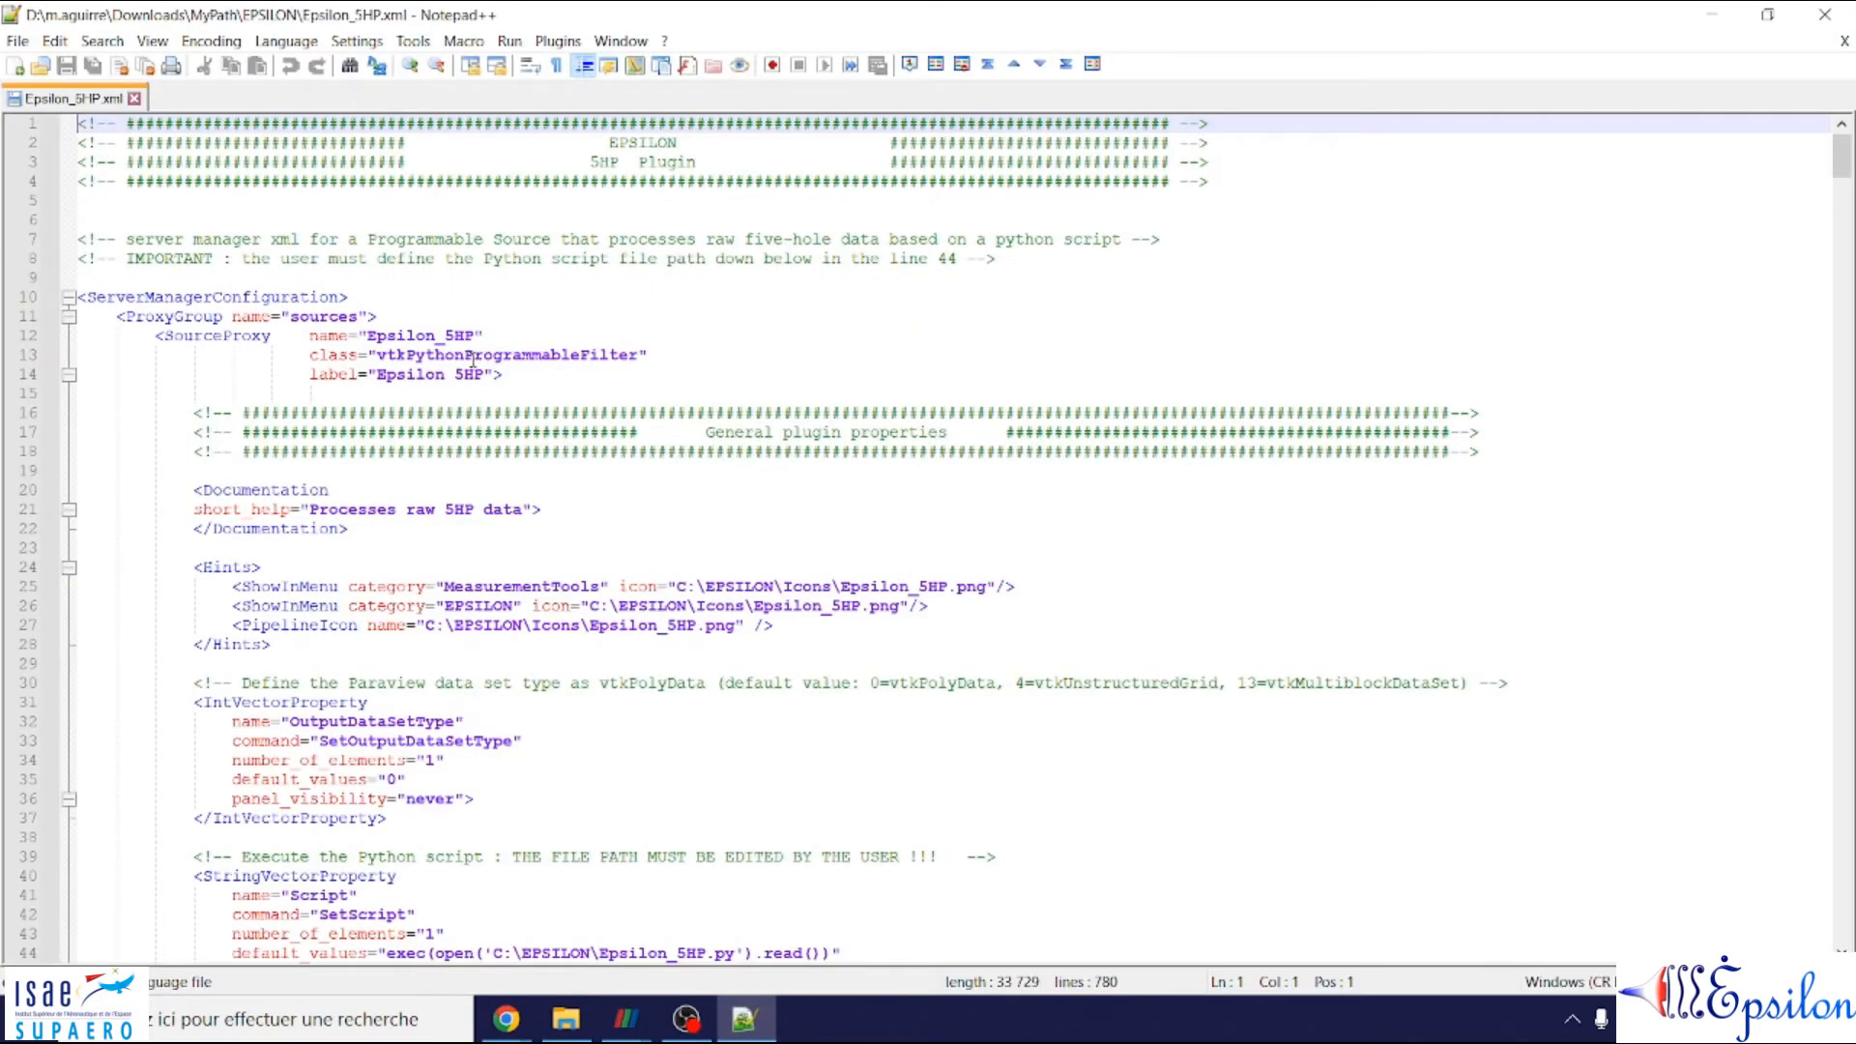
- Examine the folder paths in the icon and PipelineIcon entries on lines 25 to 27 of Epsilon_5HP.xml, then close the file
{"action": "scroll", "coordinate": [474, 360], "scroll_direction": "down", "scroll_amount": 1}
{"action": "left_click_drag", "start_coordinate": [680, 528], "coordinate": [778, 527]}
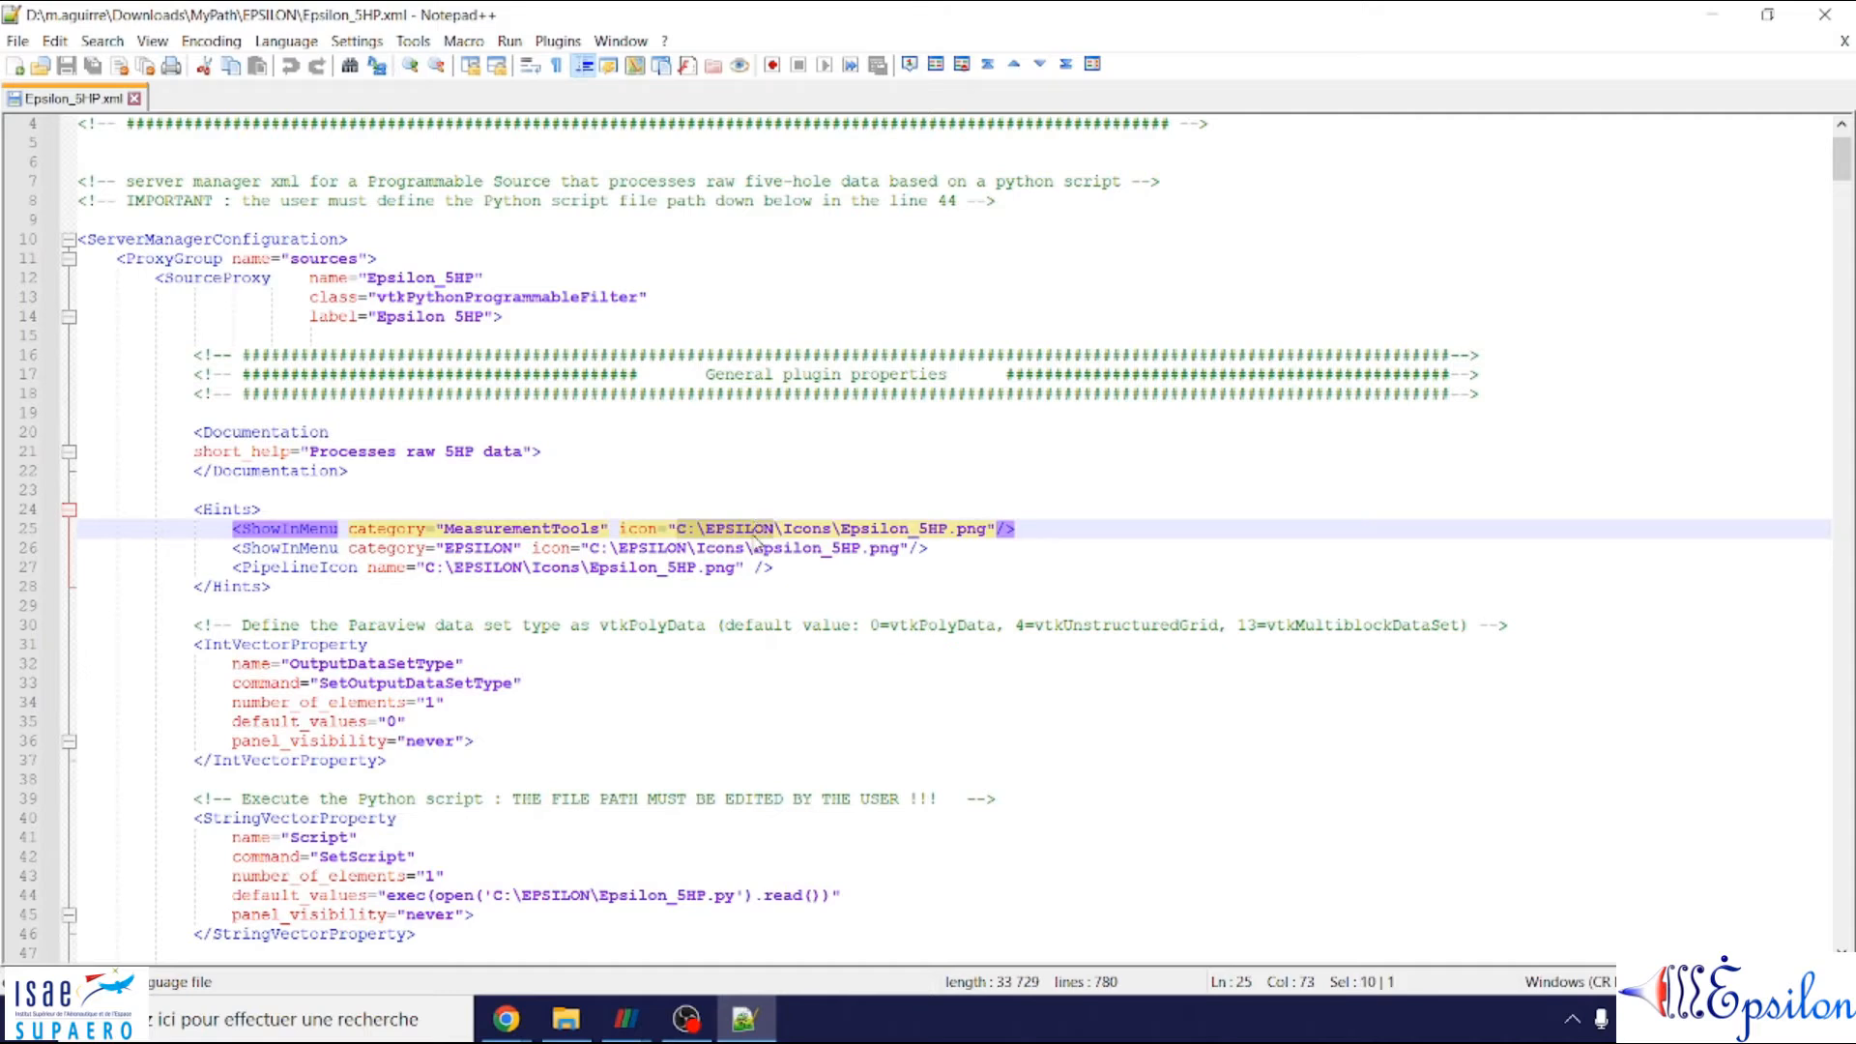
{"action": "double_click", "coordinate": [646, 547]}
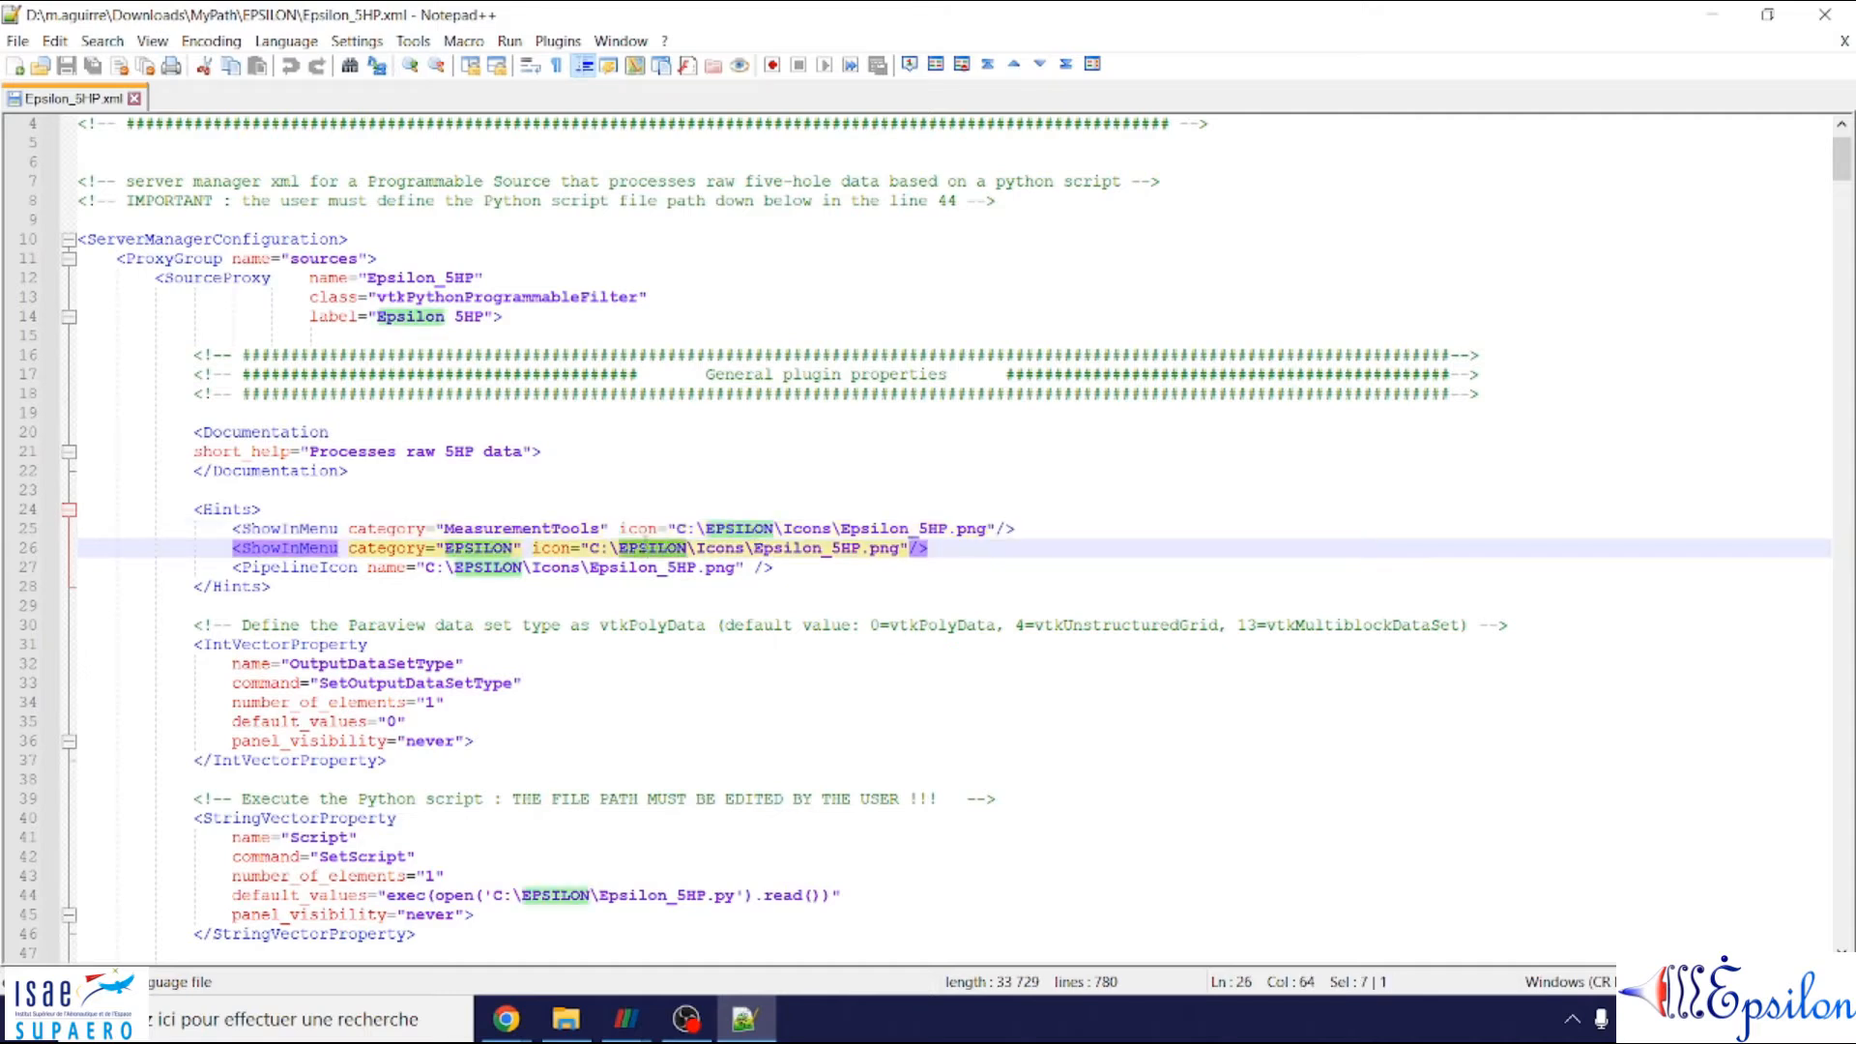
{"action": "double_click", "coordinate": [503, 568]}
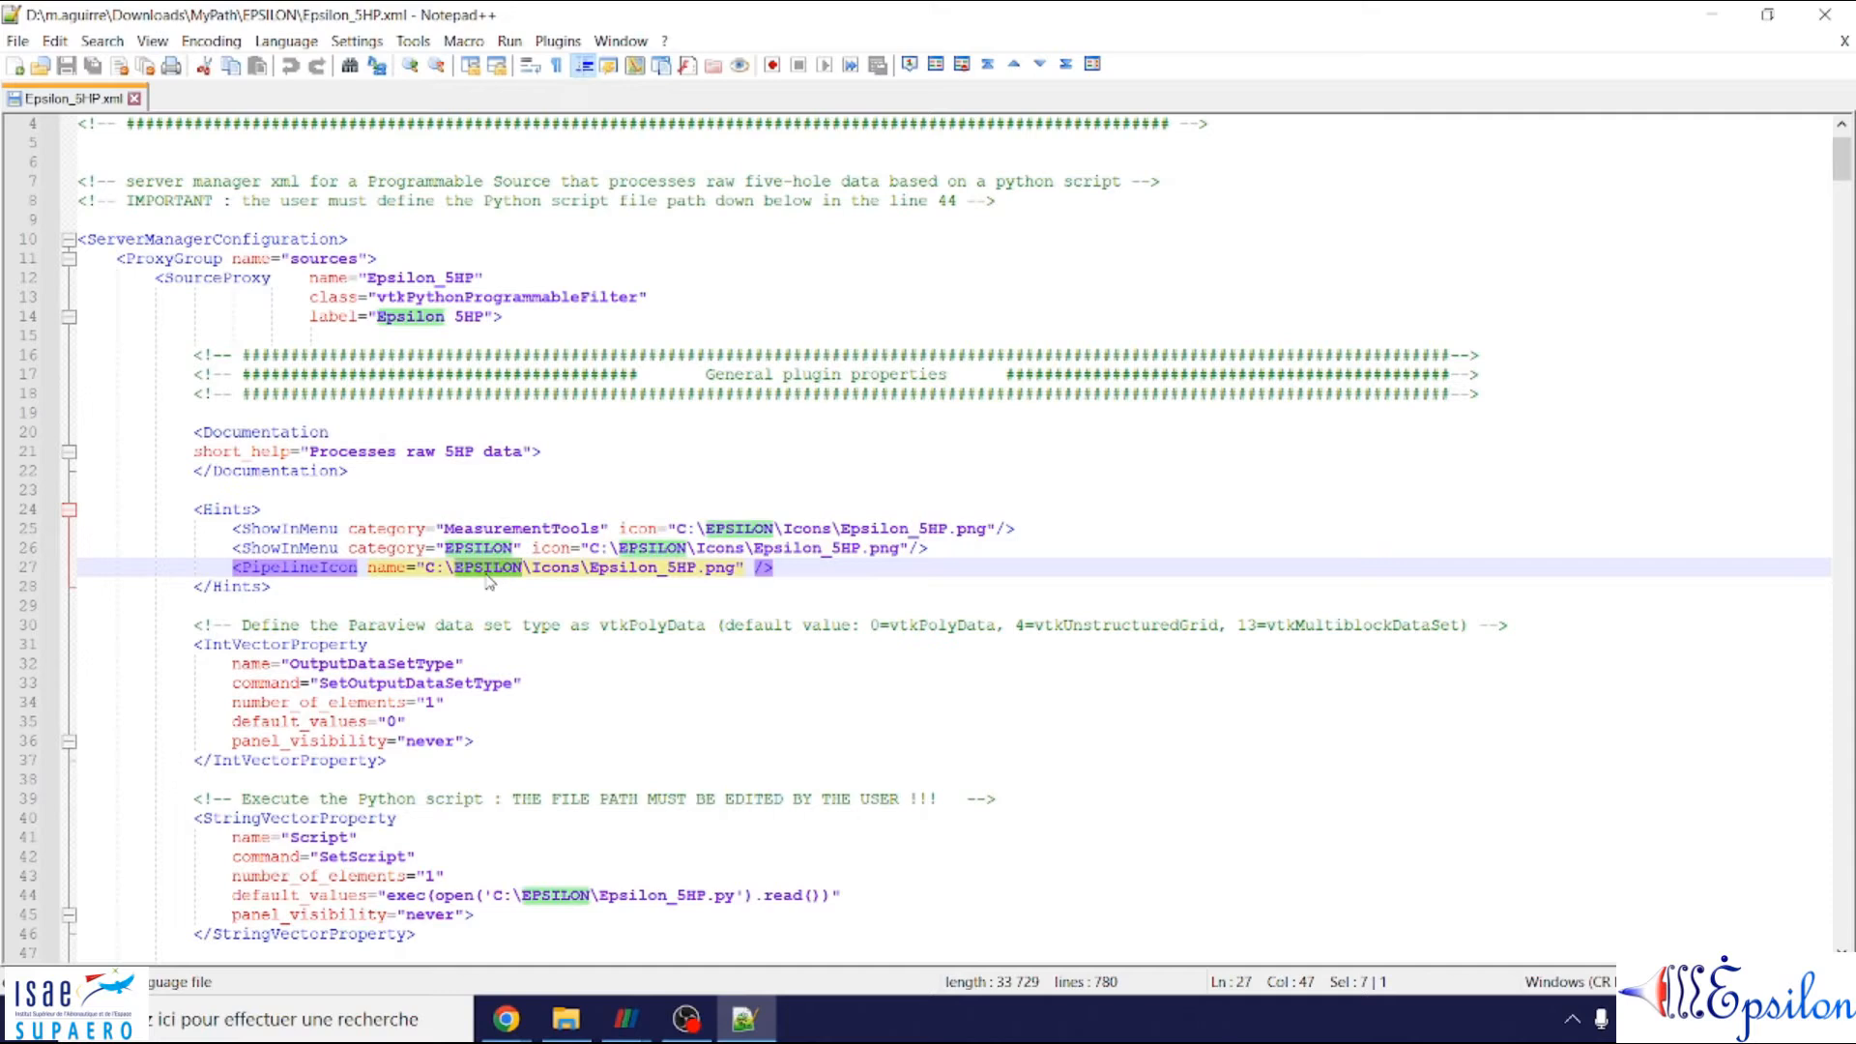
{"action": "left_click", "coordinate": [518, 586]}
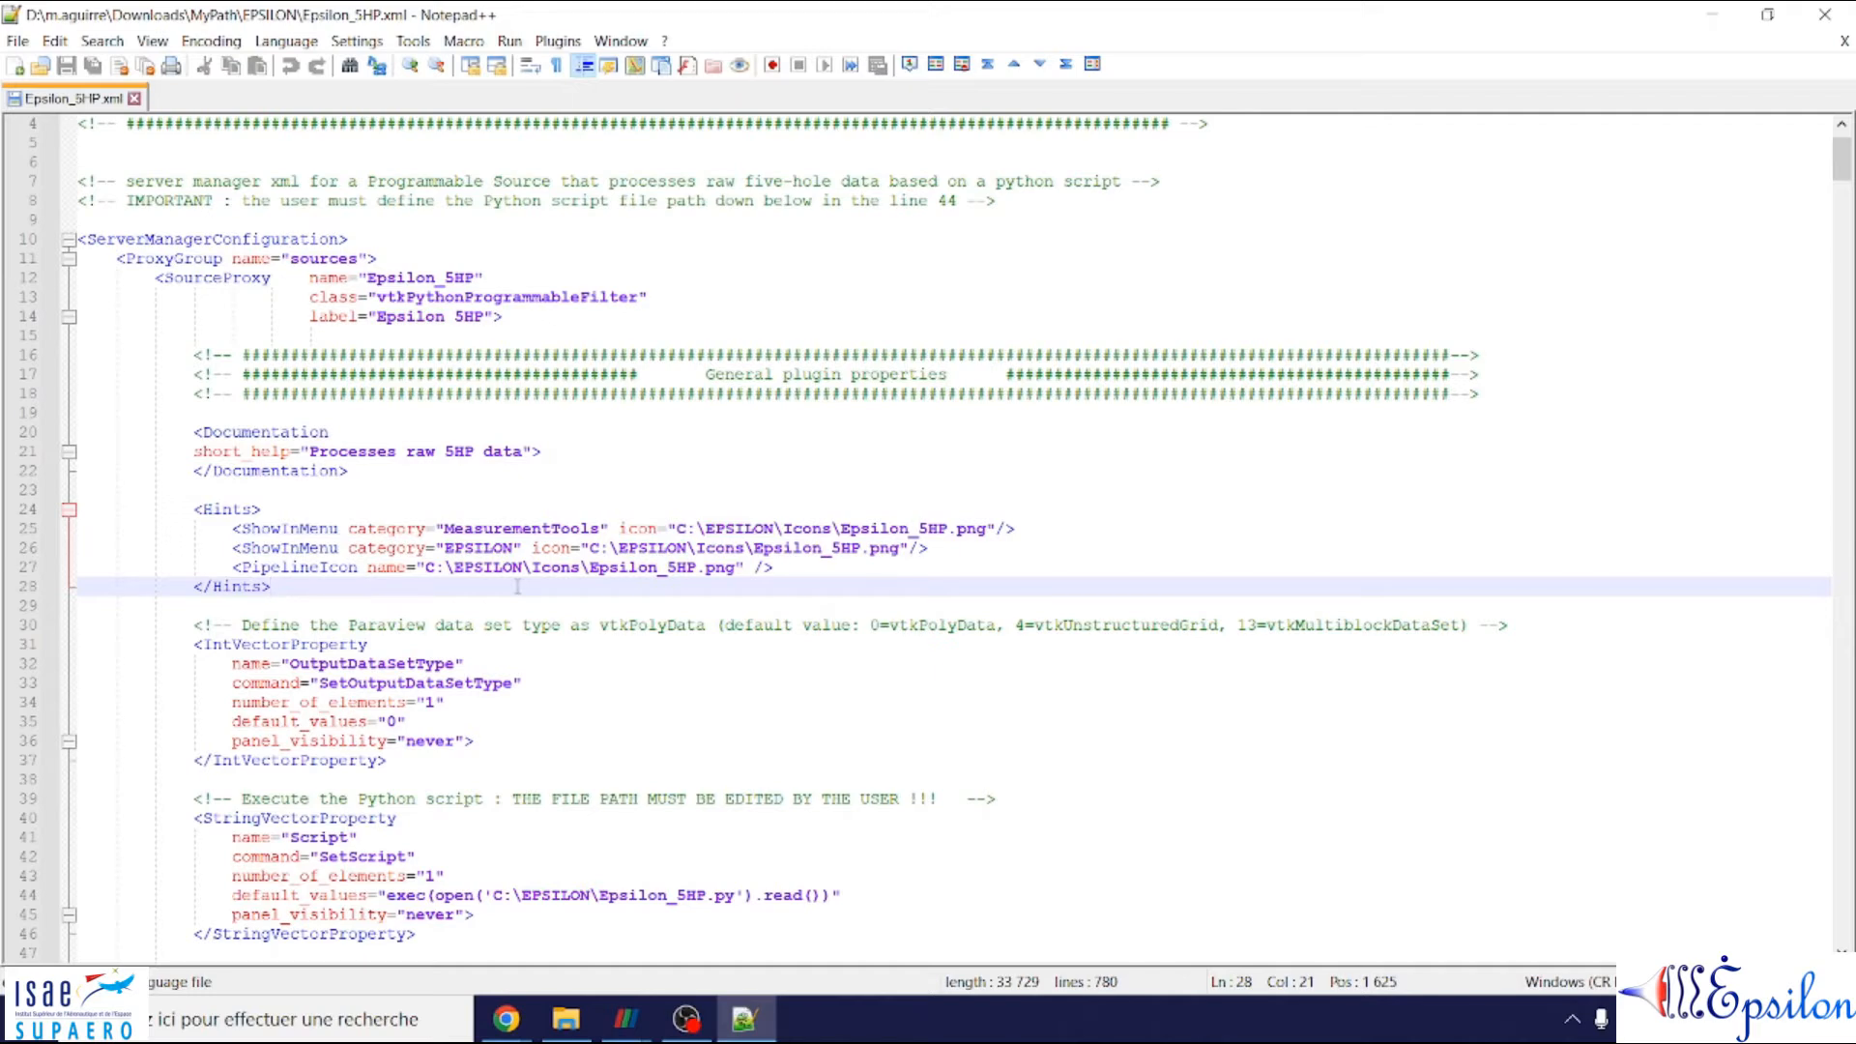
{"action": "left_click_drag", "start_coordinate": [675, 529], "coordinate": [774, 530]}
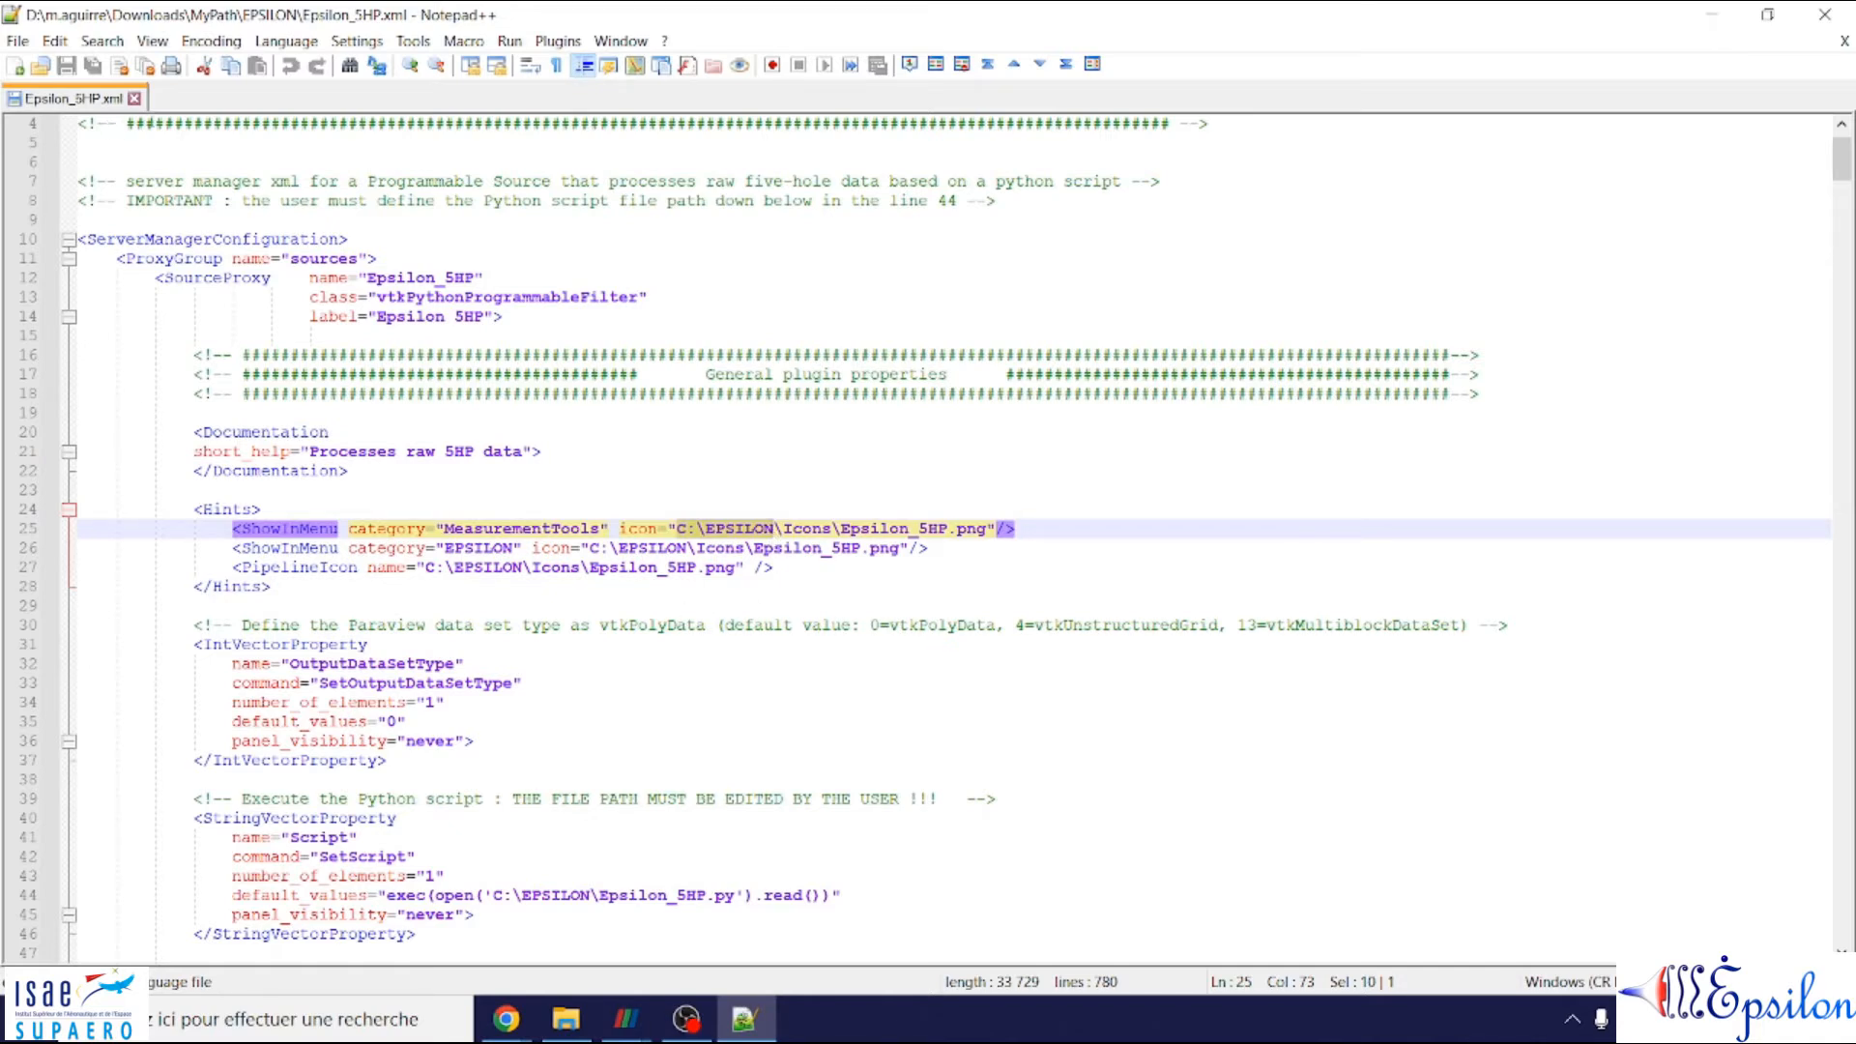
{"action": "left_click", "coordinate": [135, 97]}
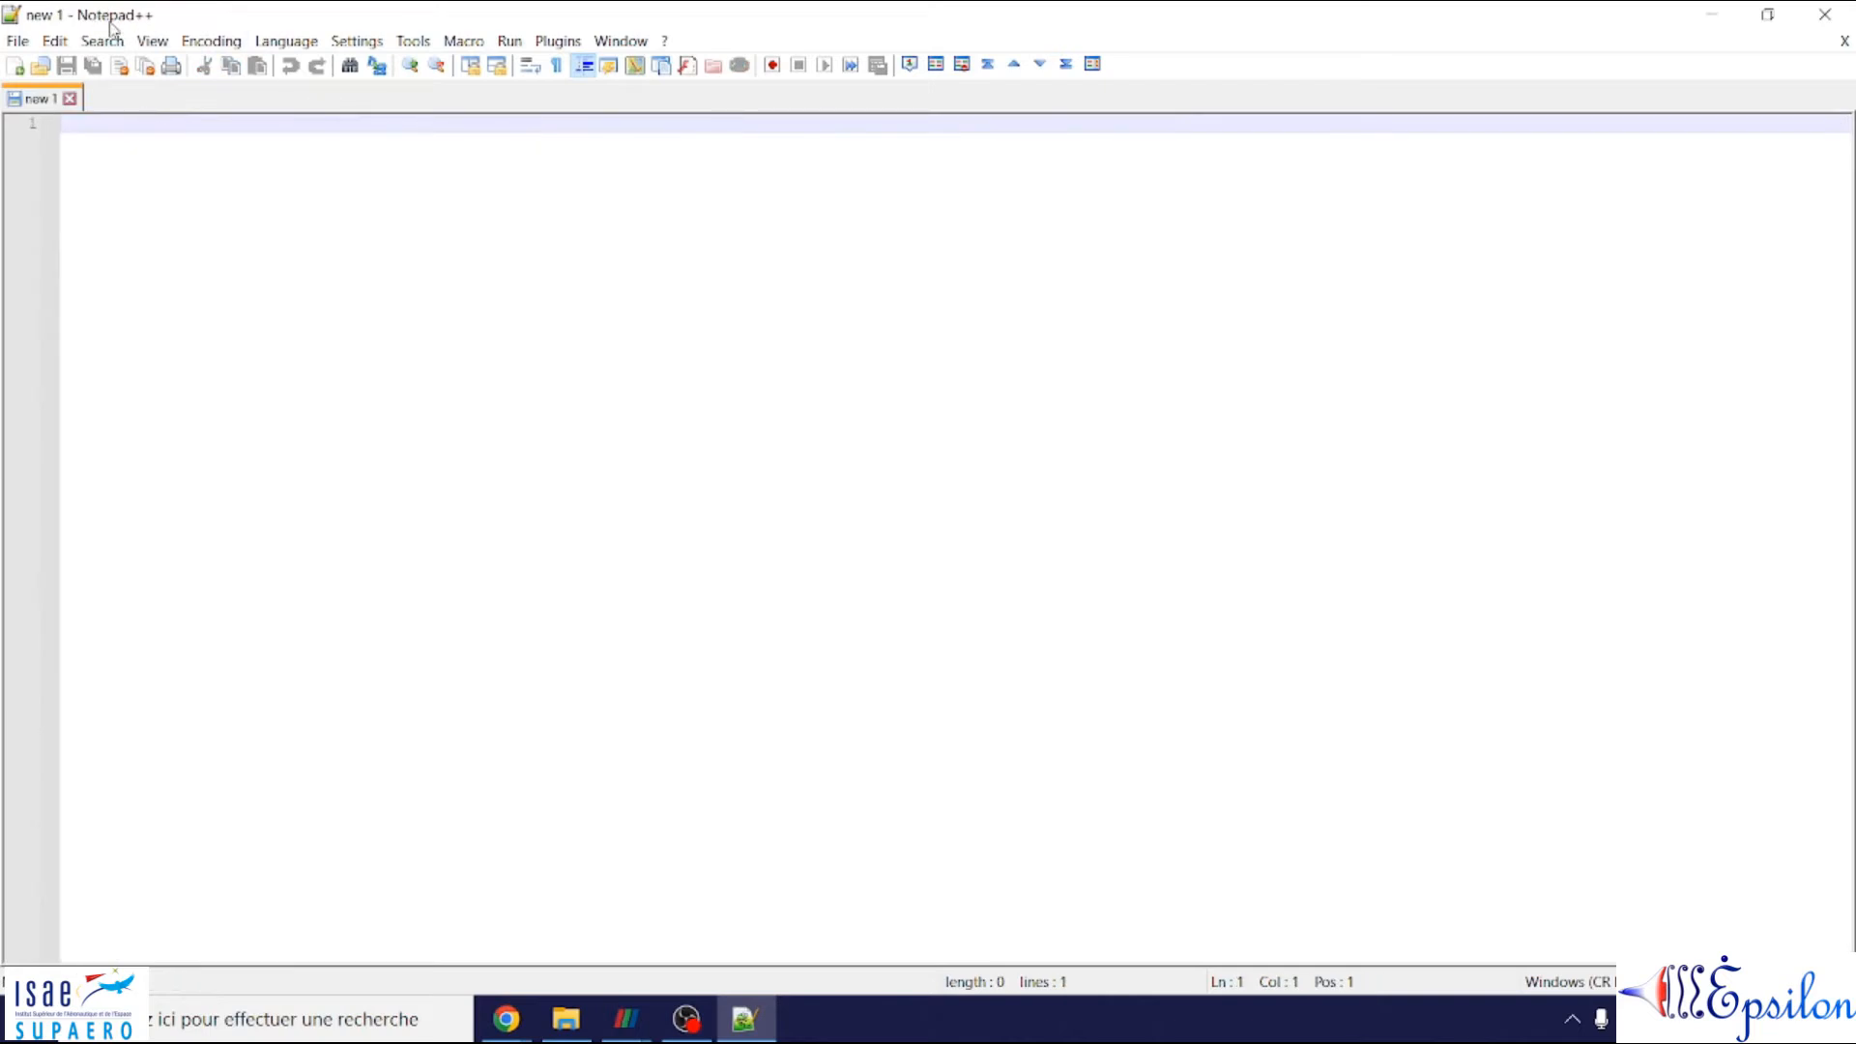
- Open Find in Files in Notepad++ with C:\EPSILON as the search text
{"action": "left_click", "coordinate": [566, 1019]}
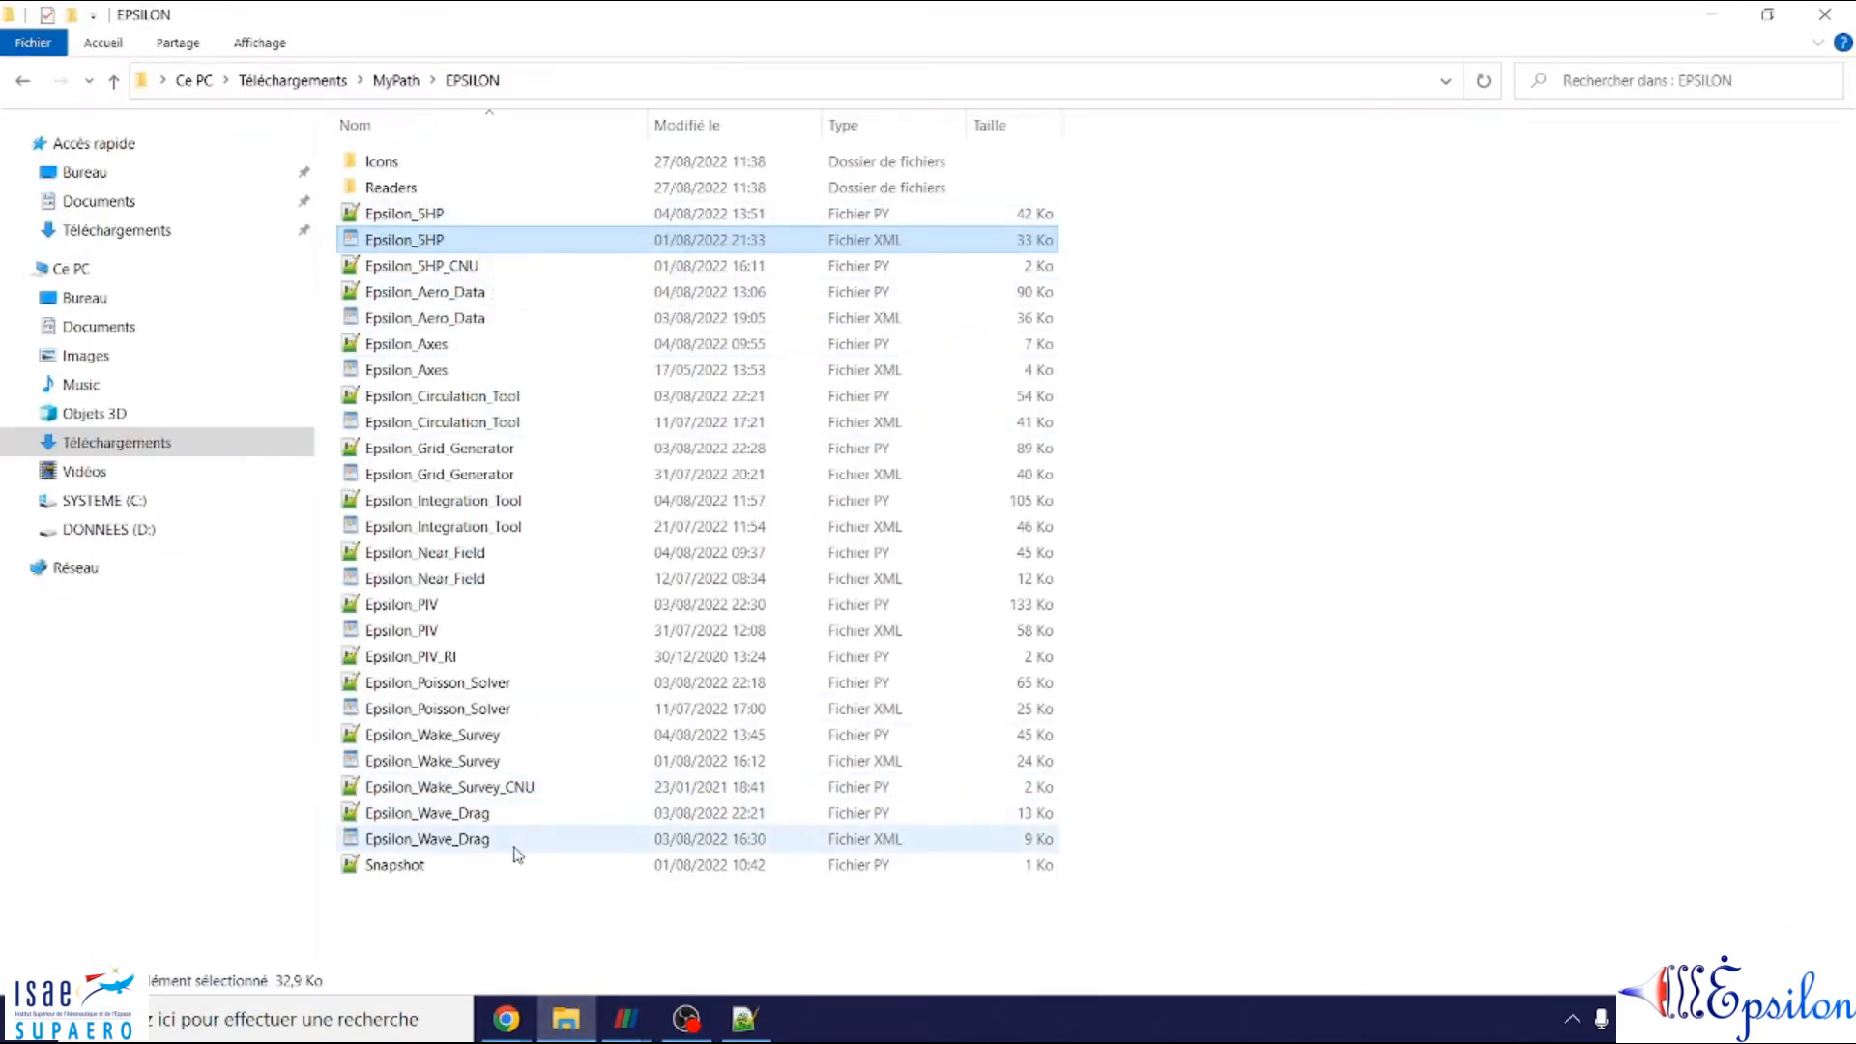
{"action": "left_click", "coordinate": [461, 904]}
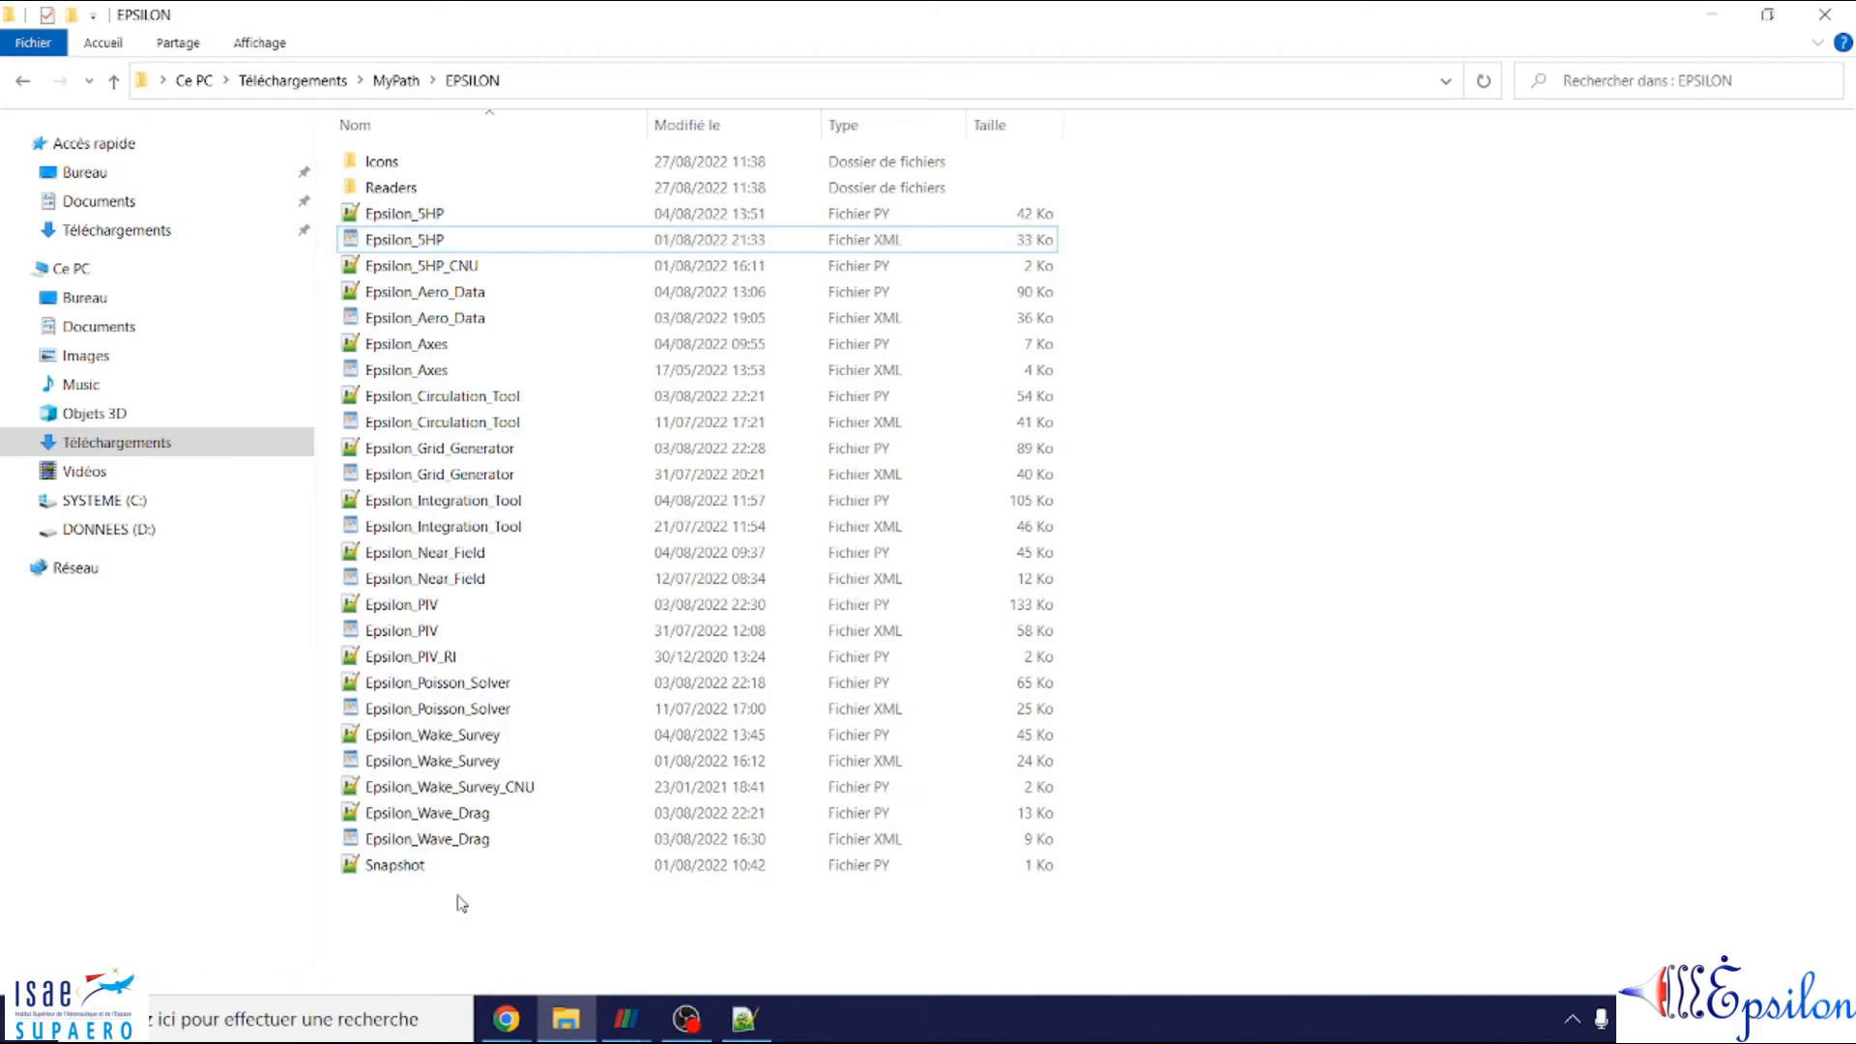
{"action": "left_click", "coordinate": [749, 1033]}
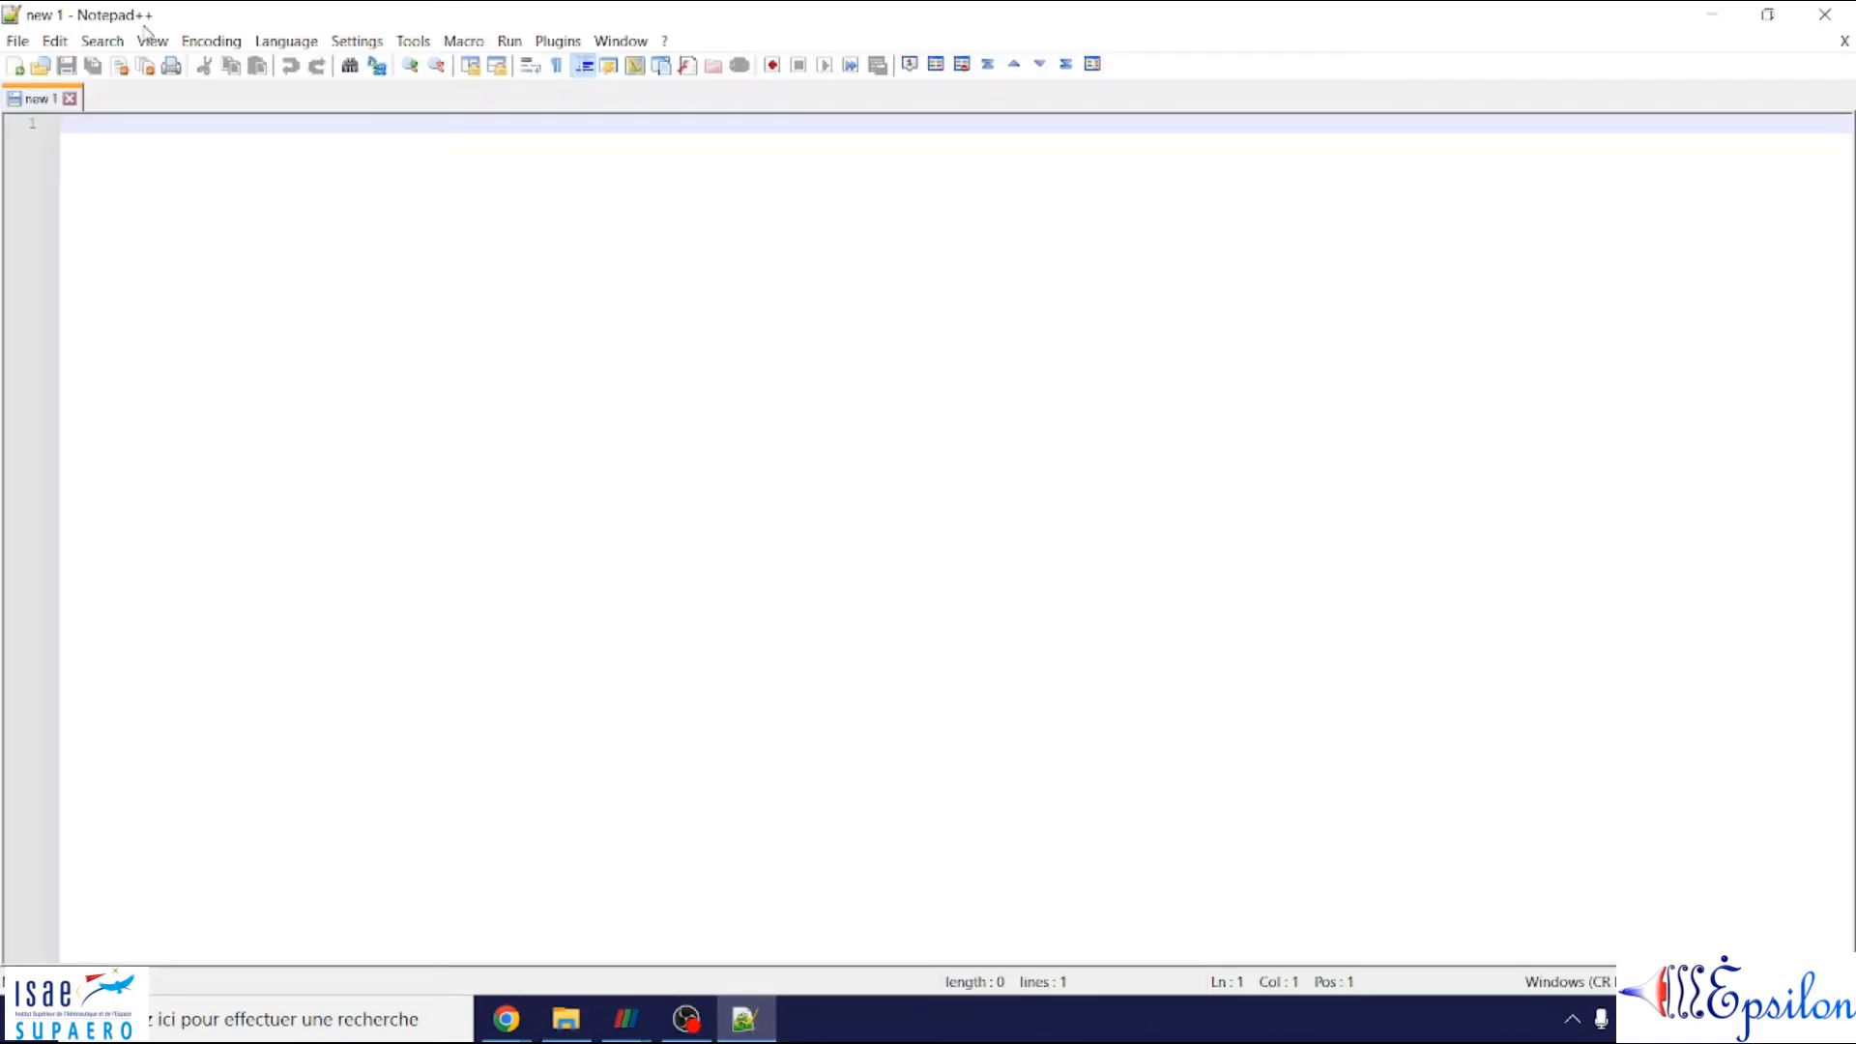
{"action": "left_click", "coordinate": [350, 68]}
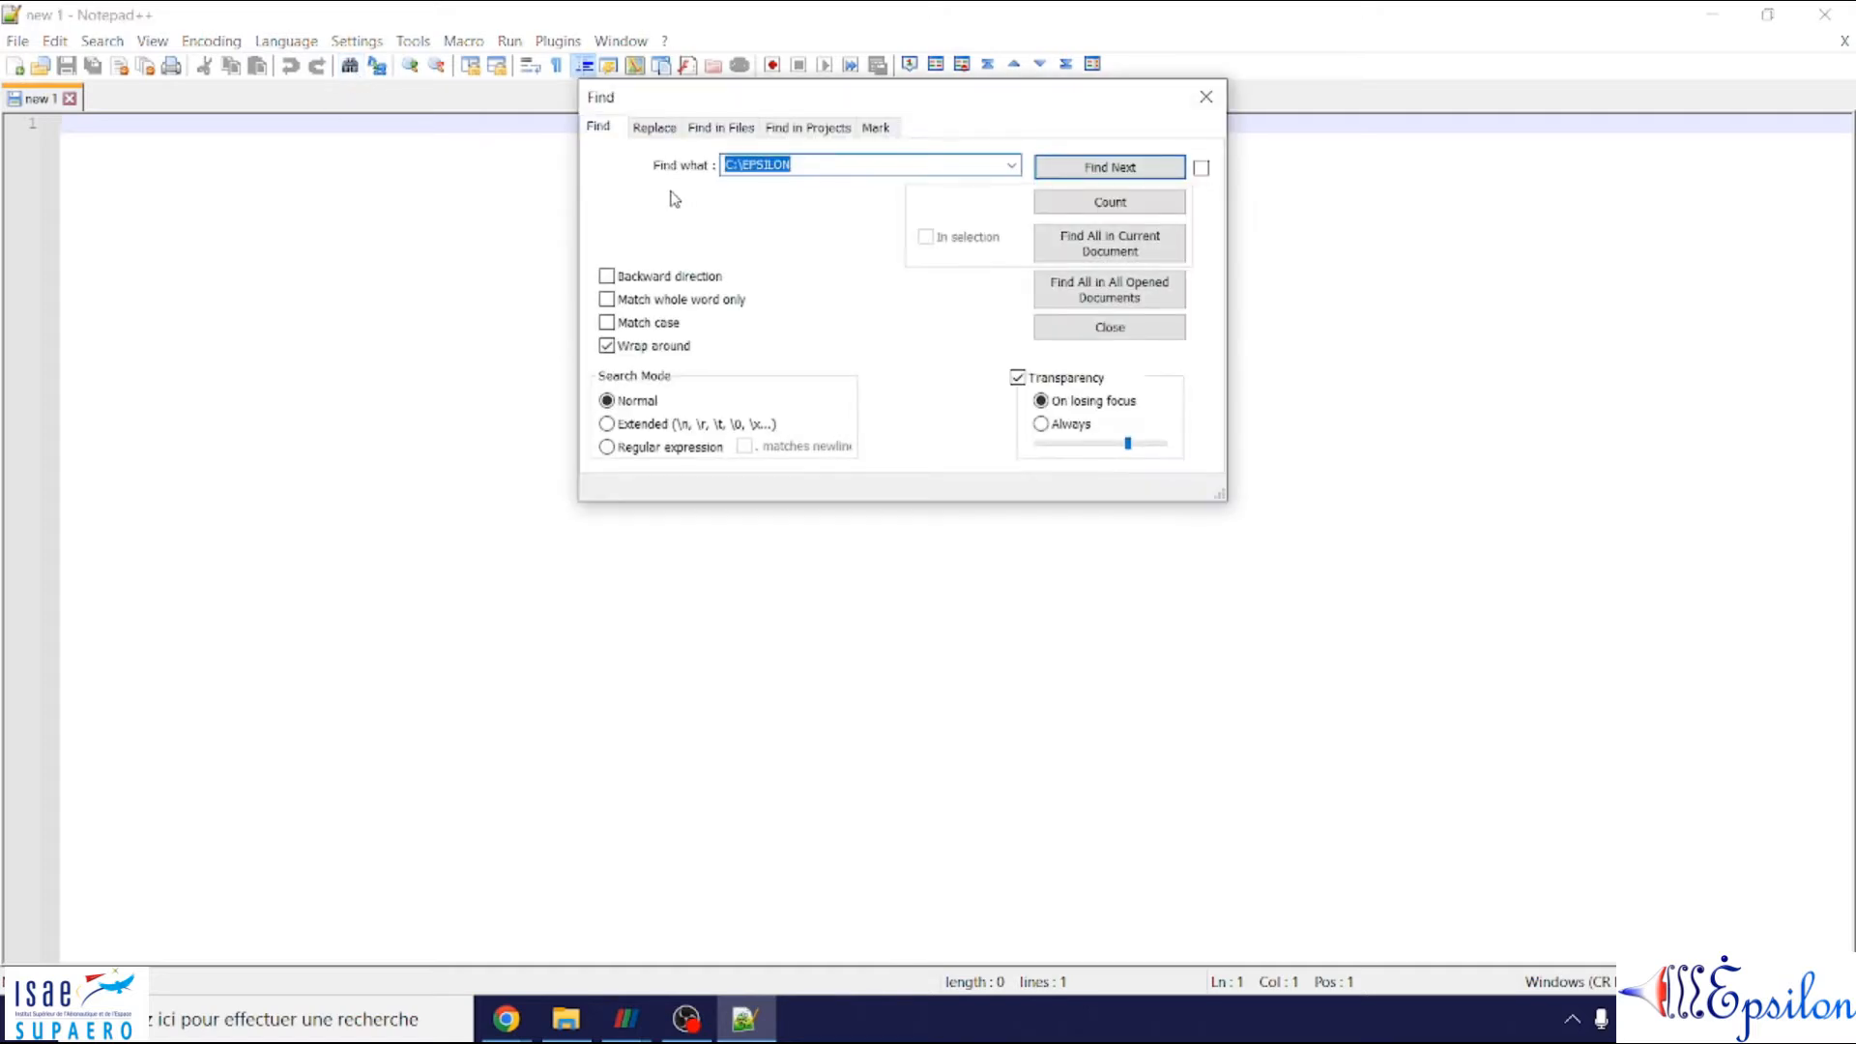
{"action": "left_click", "coordinate": [719, 130]}
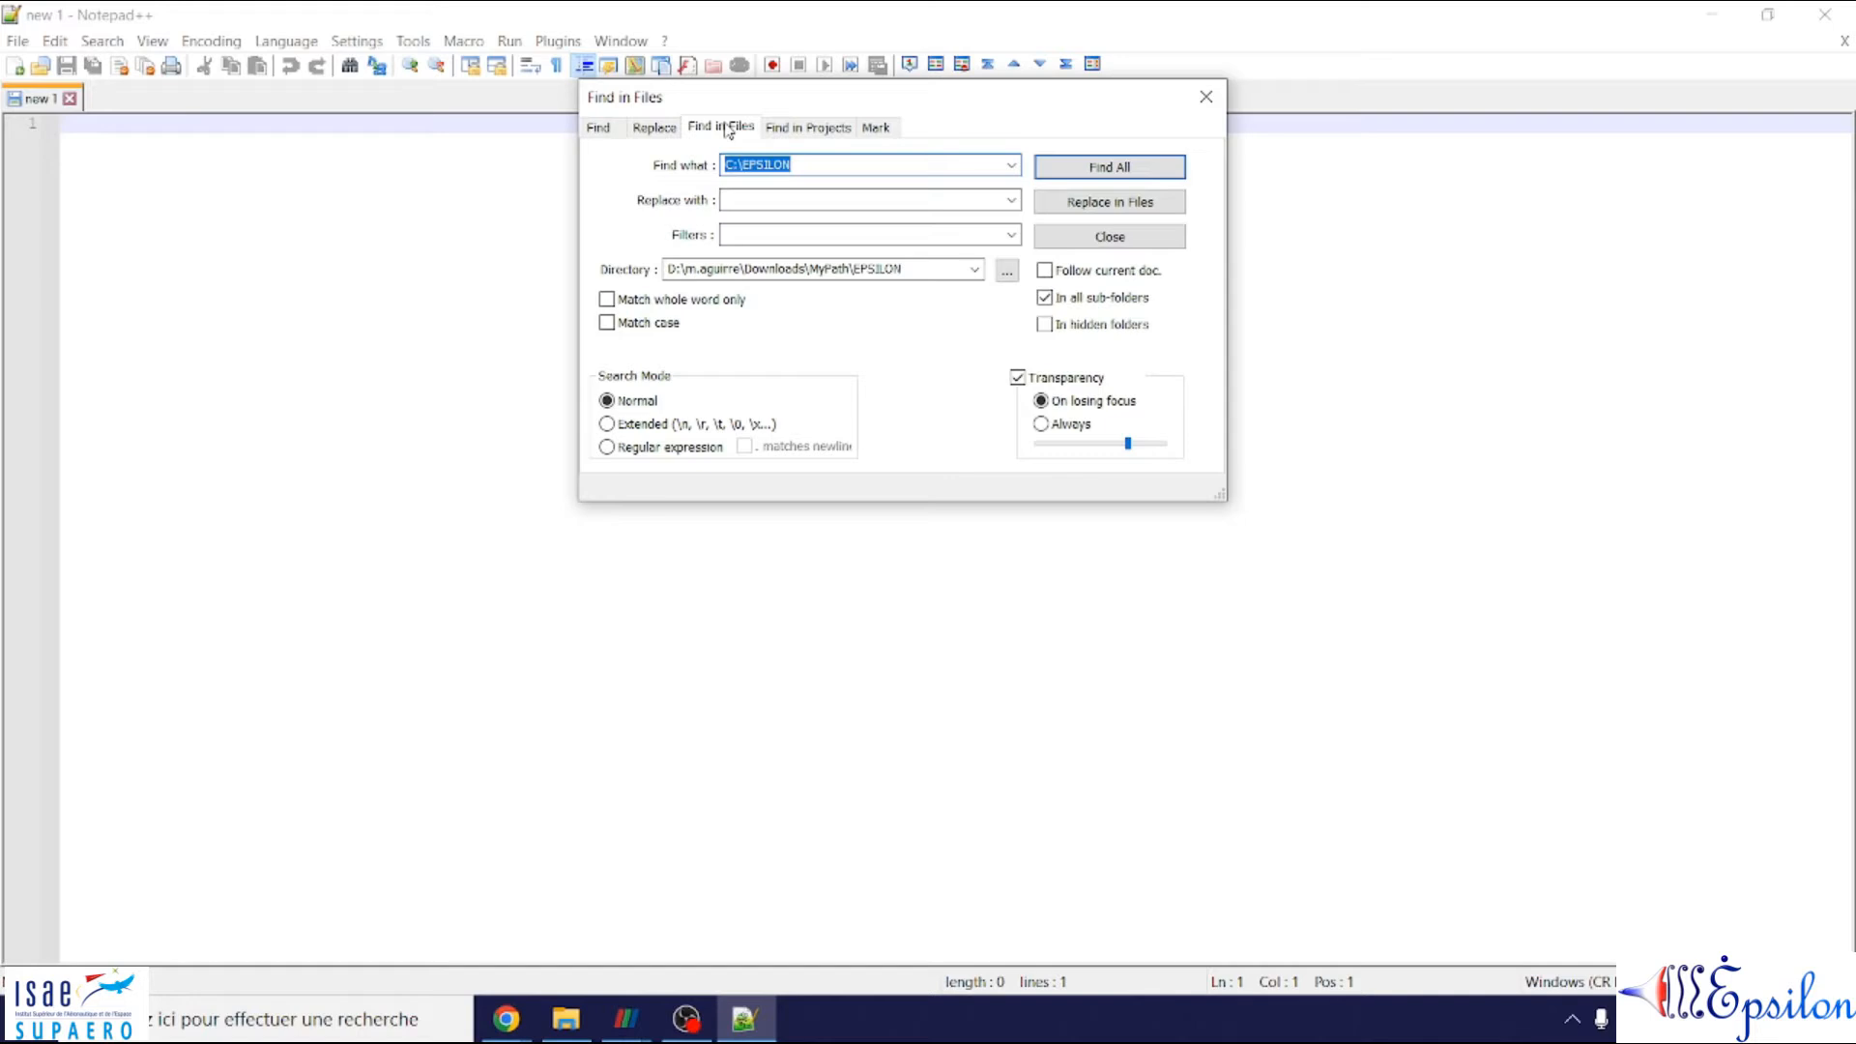
- Set the replacement text to the full path of MyPath\EPSILON, copied from File Explorer
{"action": "left_click", "coordinate": [786, 201]}
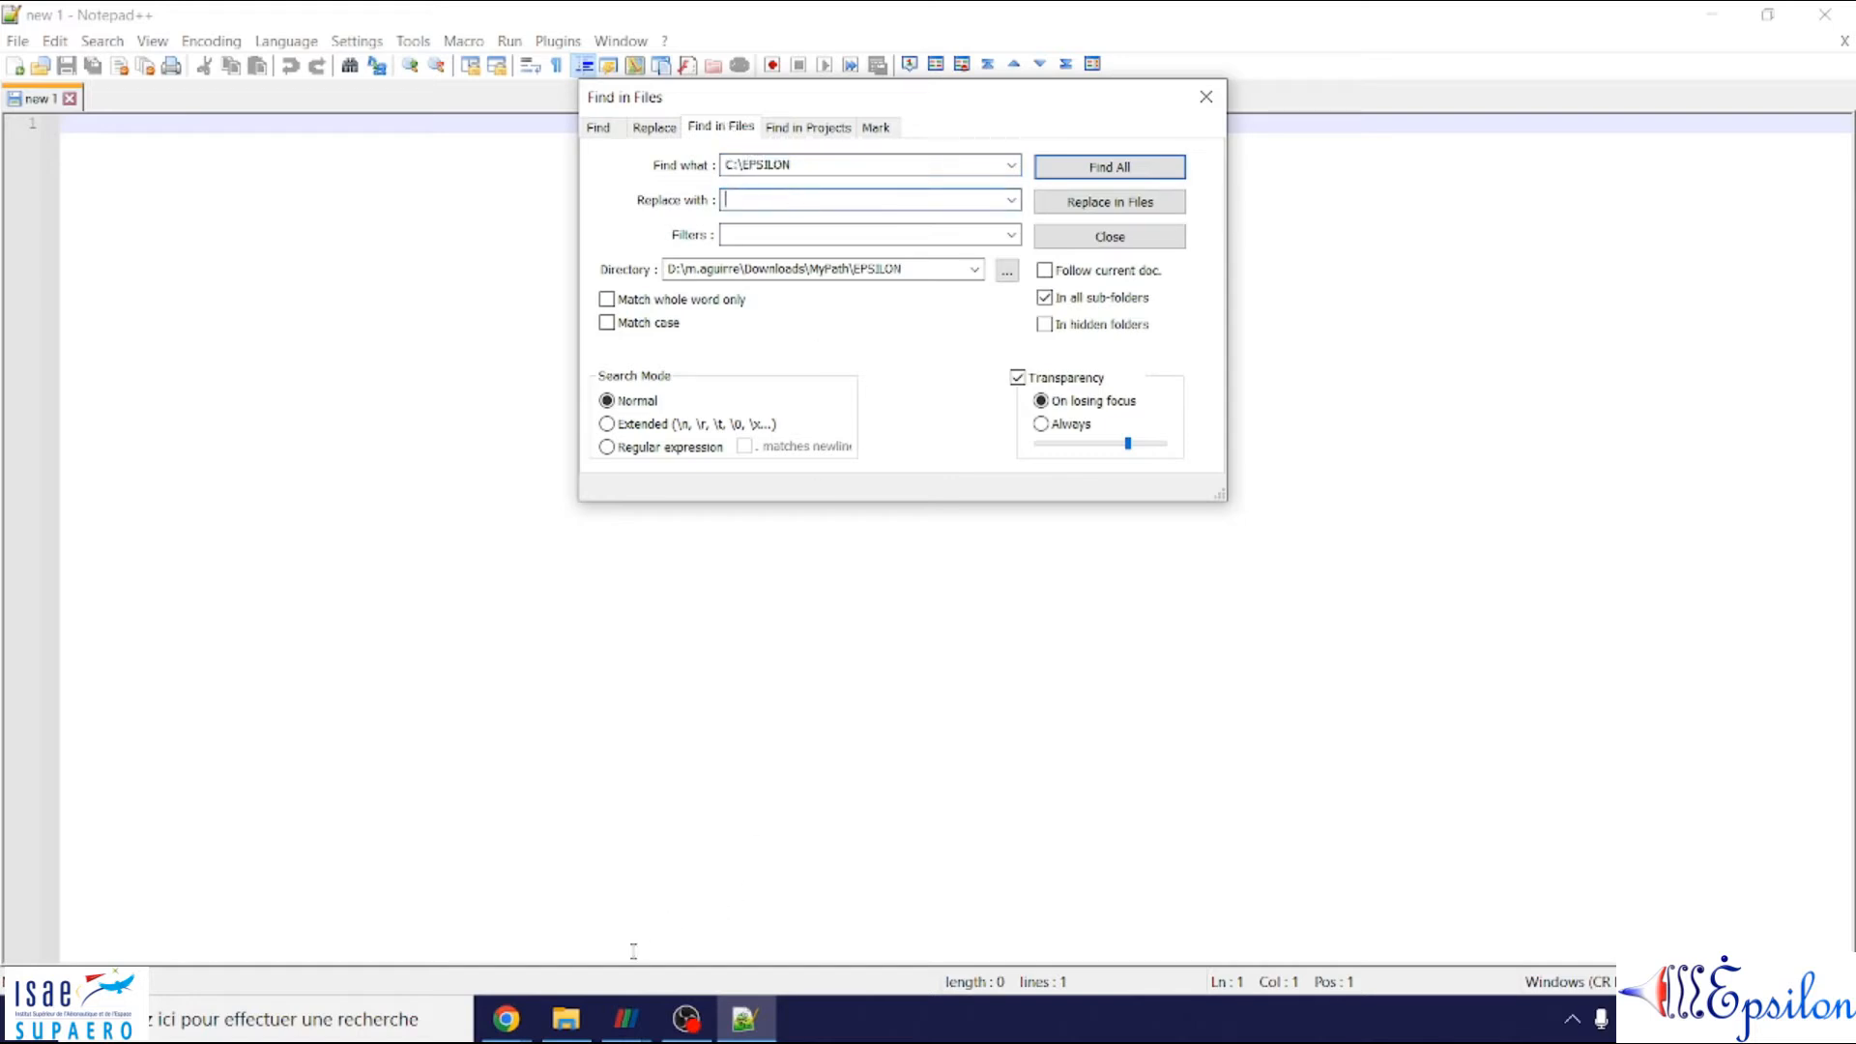
{"action": "left_click", "coordinate": [566, 1019]}
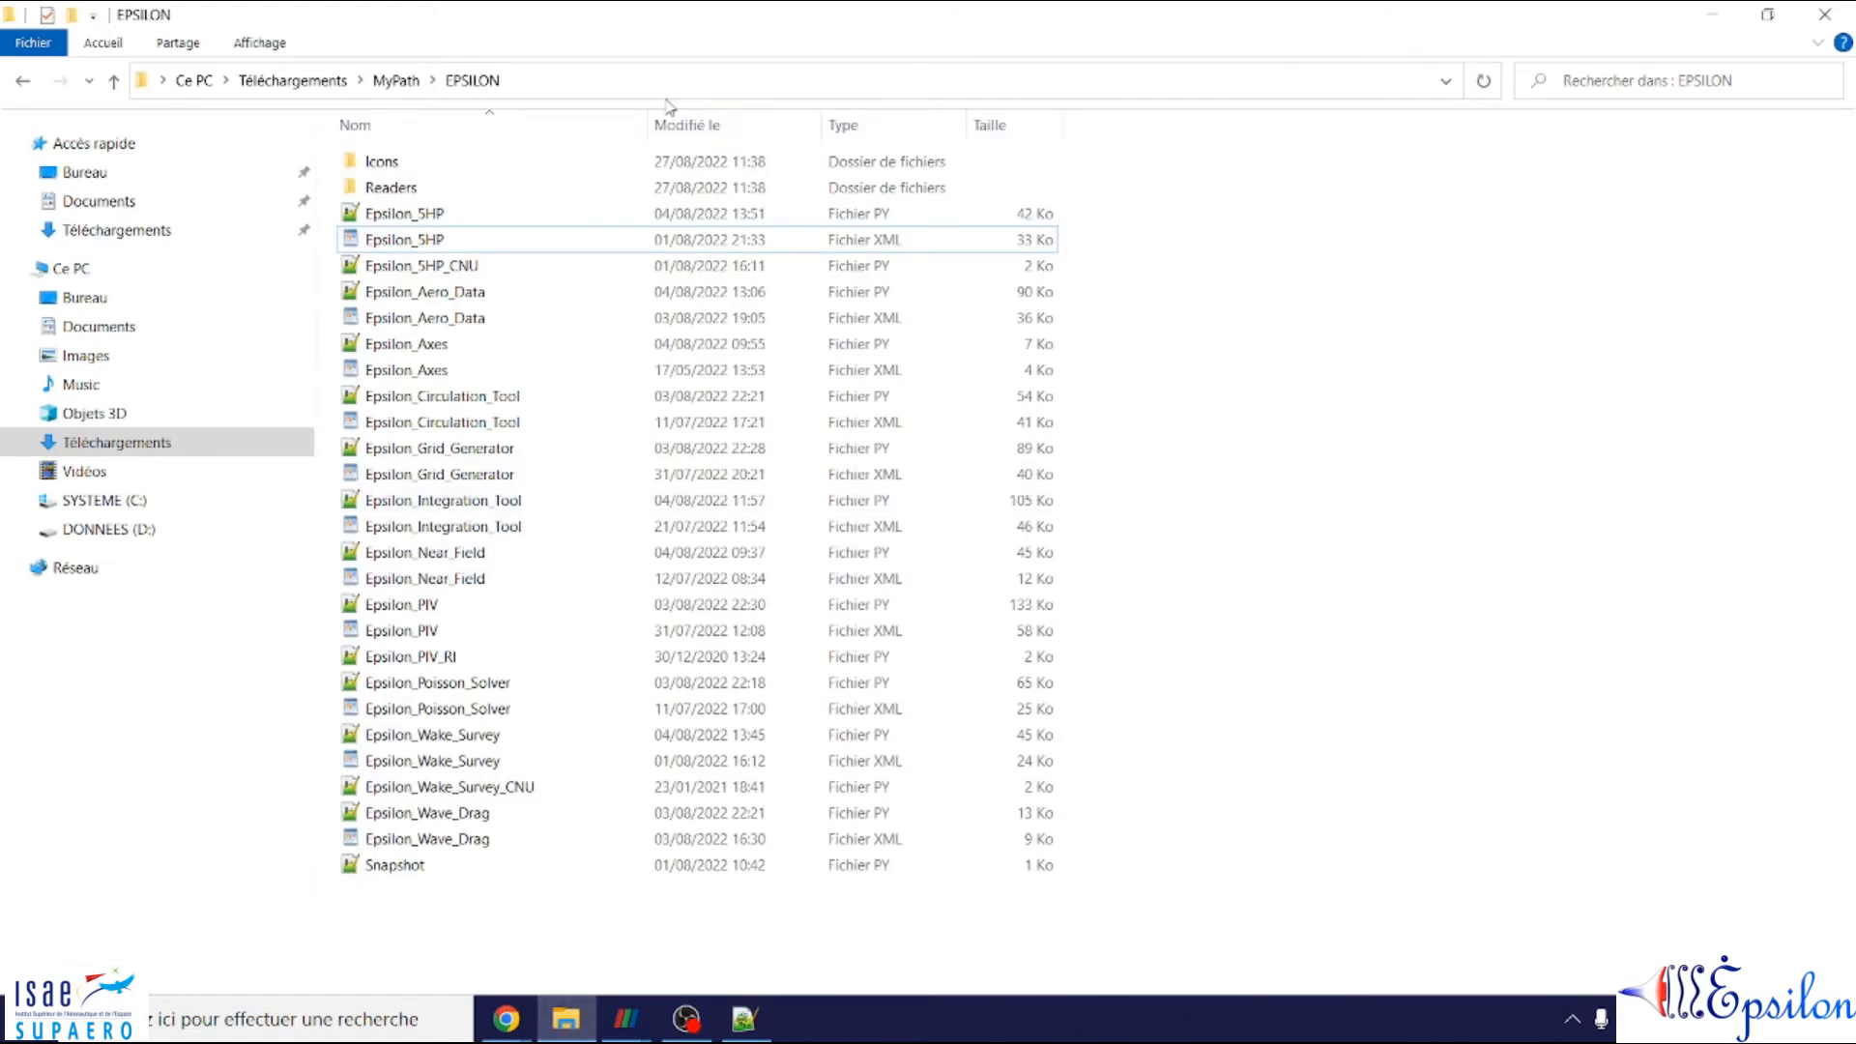
{"action": "left_click", "coordinate": [546, 80]}
{"action": "key", "text": "ctrl+c"}
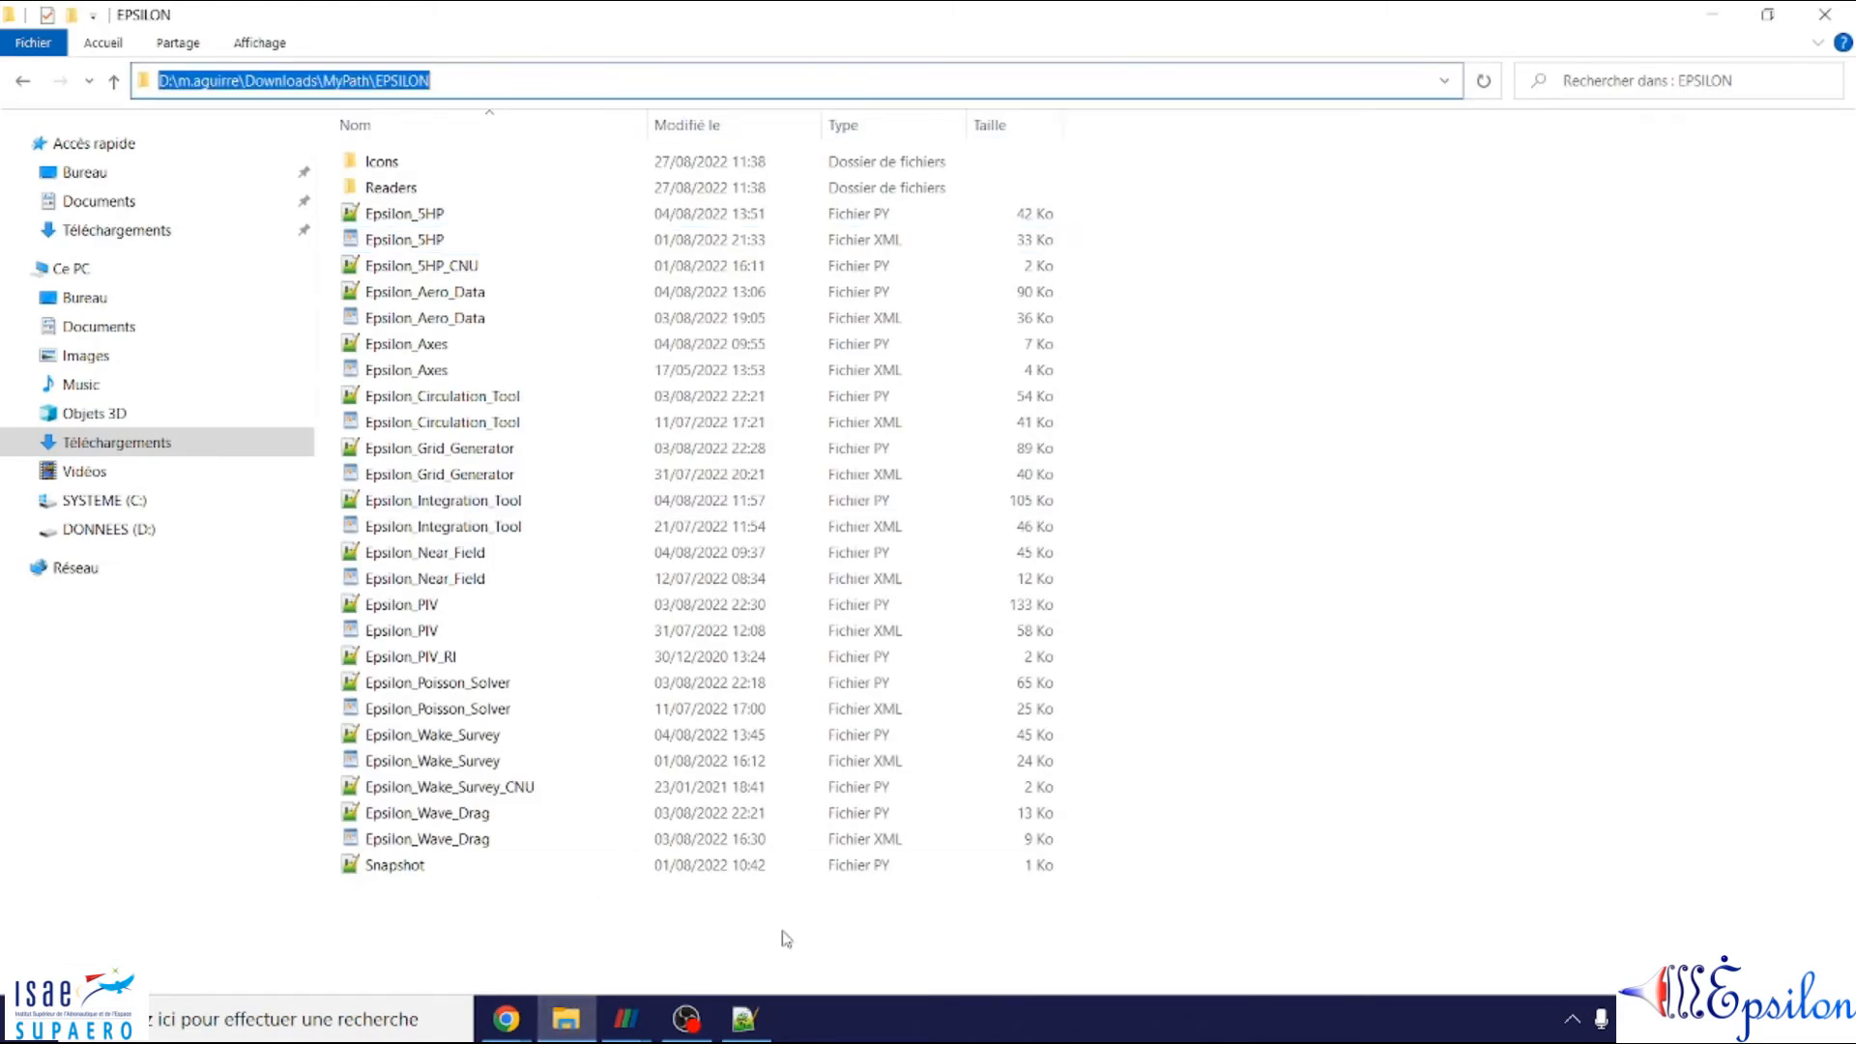
{"action": "left_click", "coordinate": [744, 1019]}
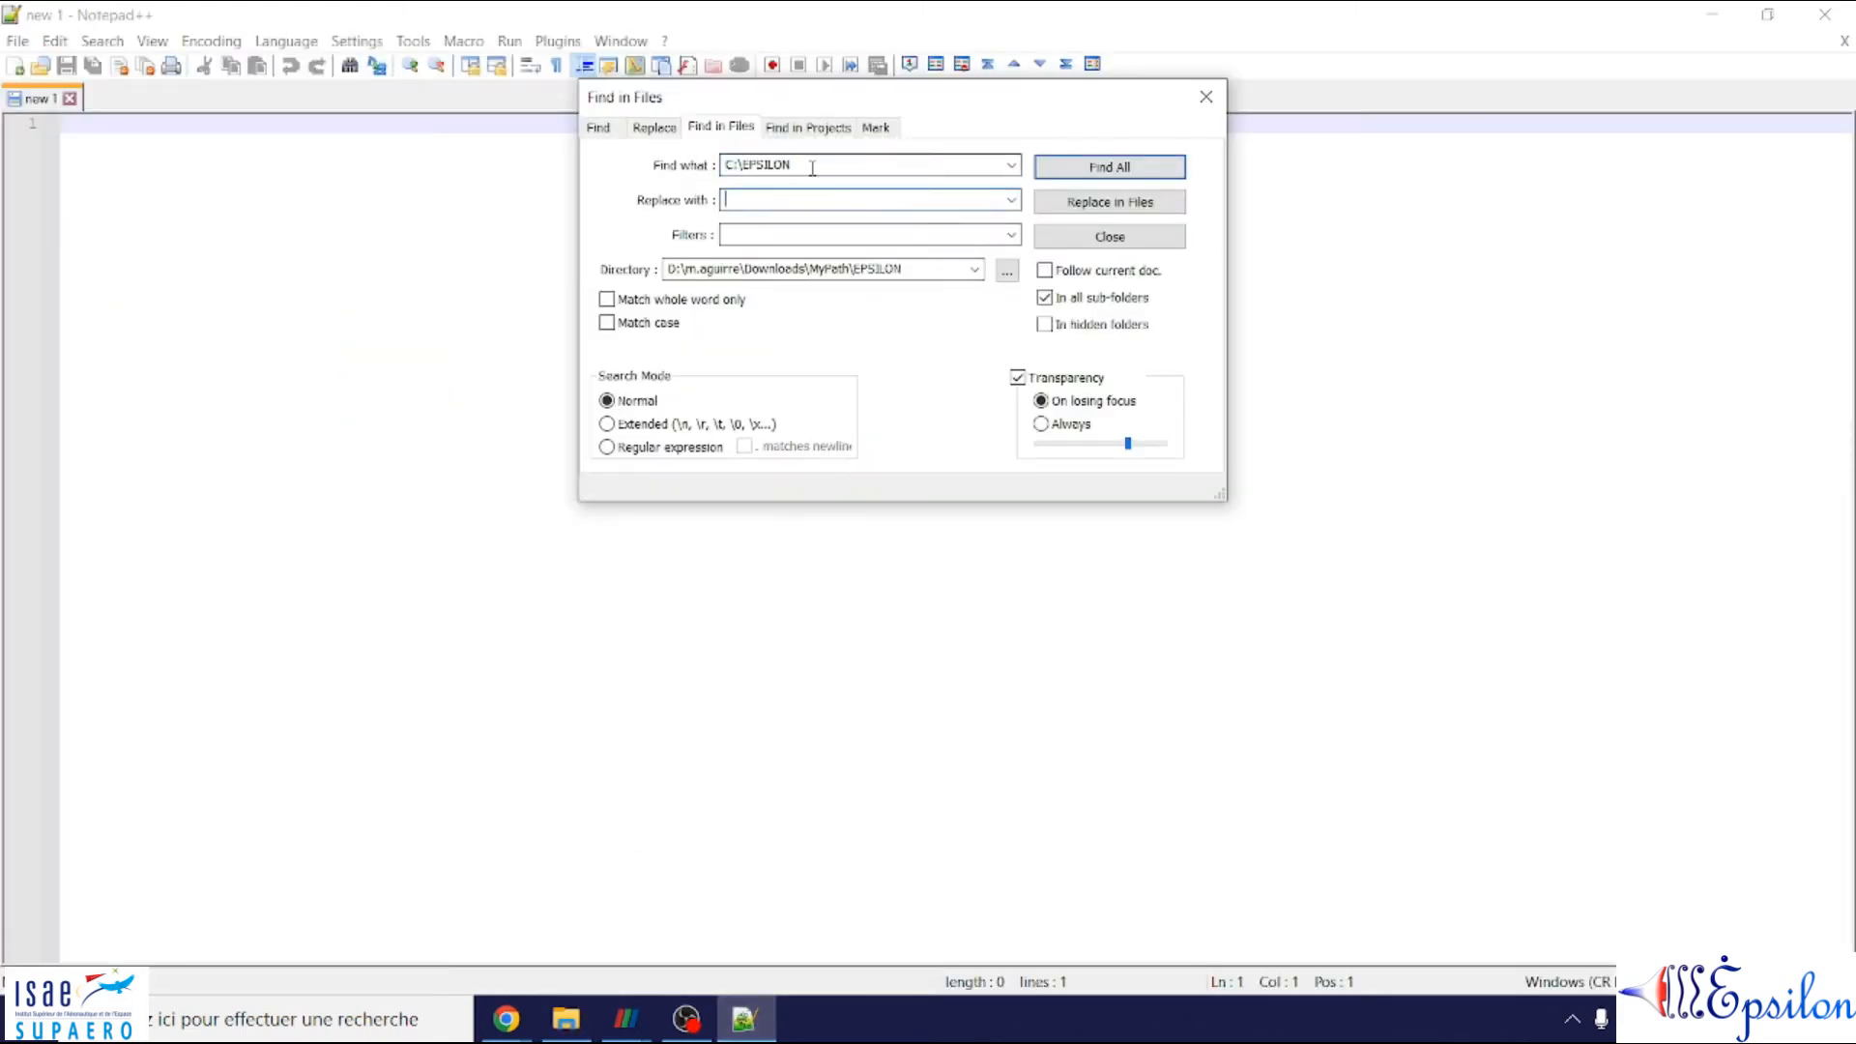
{"action": "left_click", "coordinate": [761, 199]}
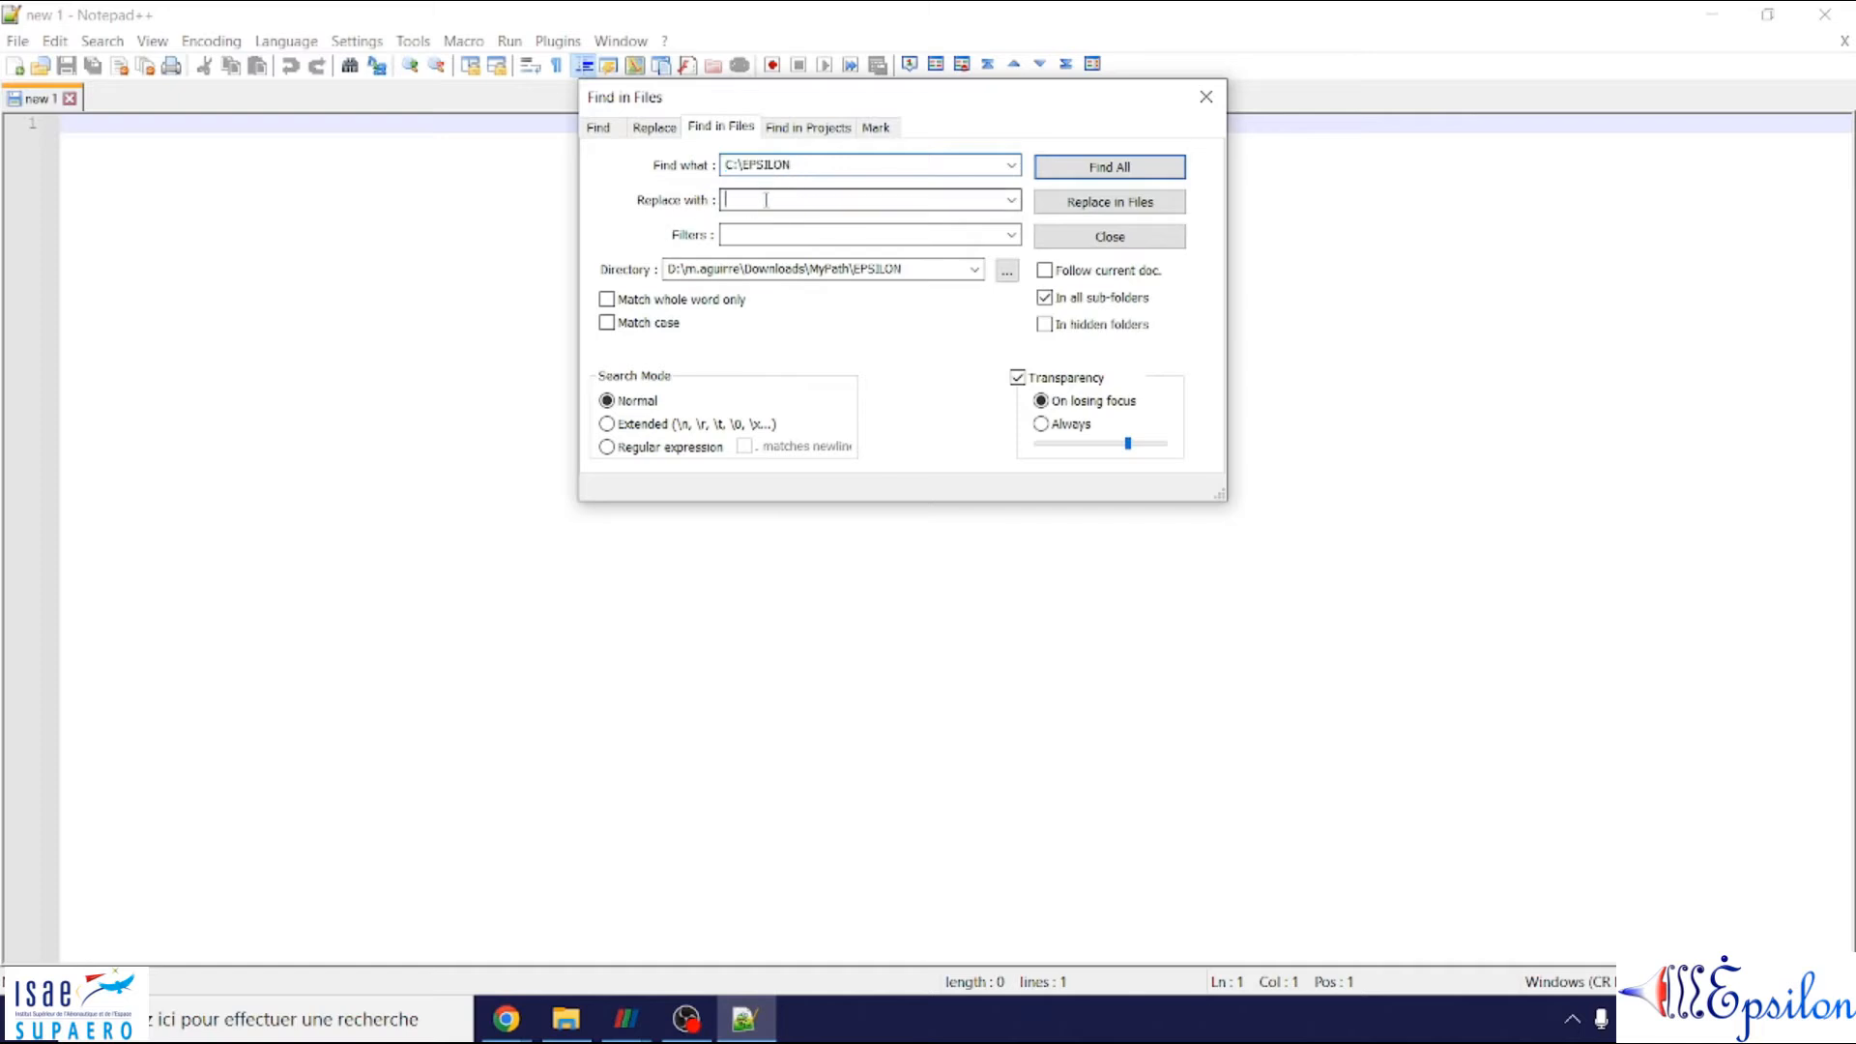
{"action": "key", "text": "ctrl+v"}
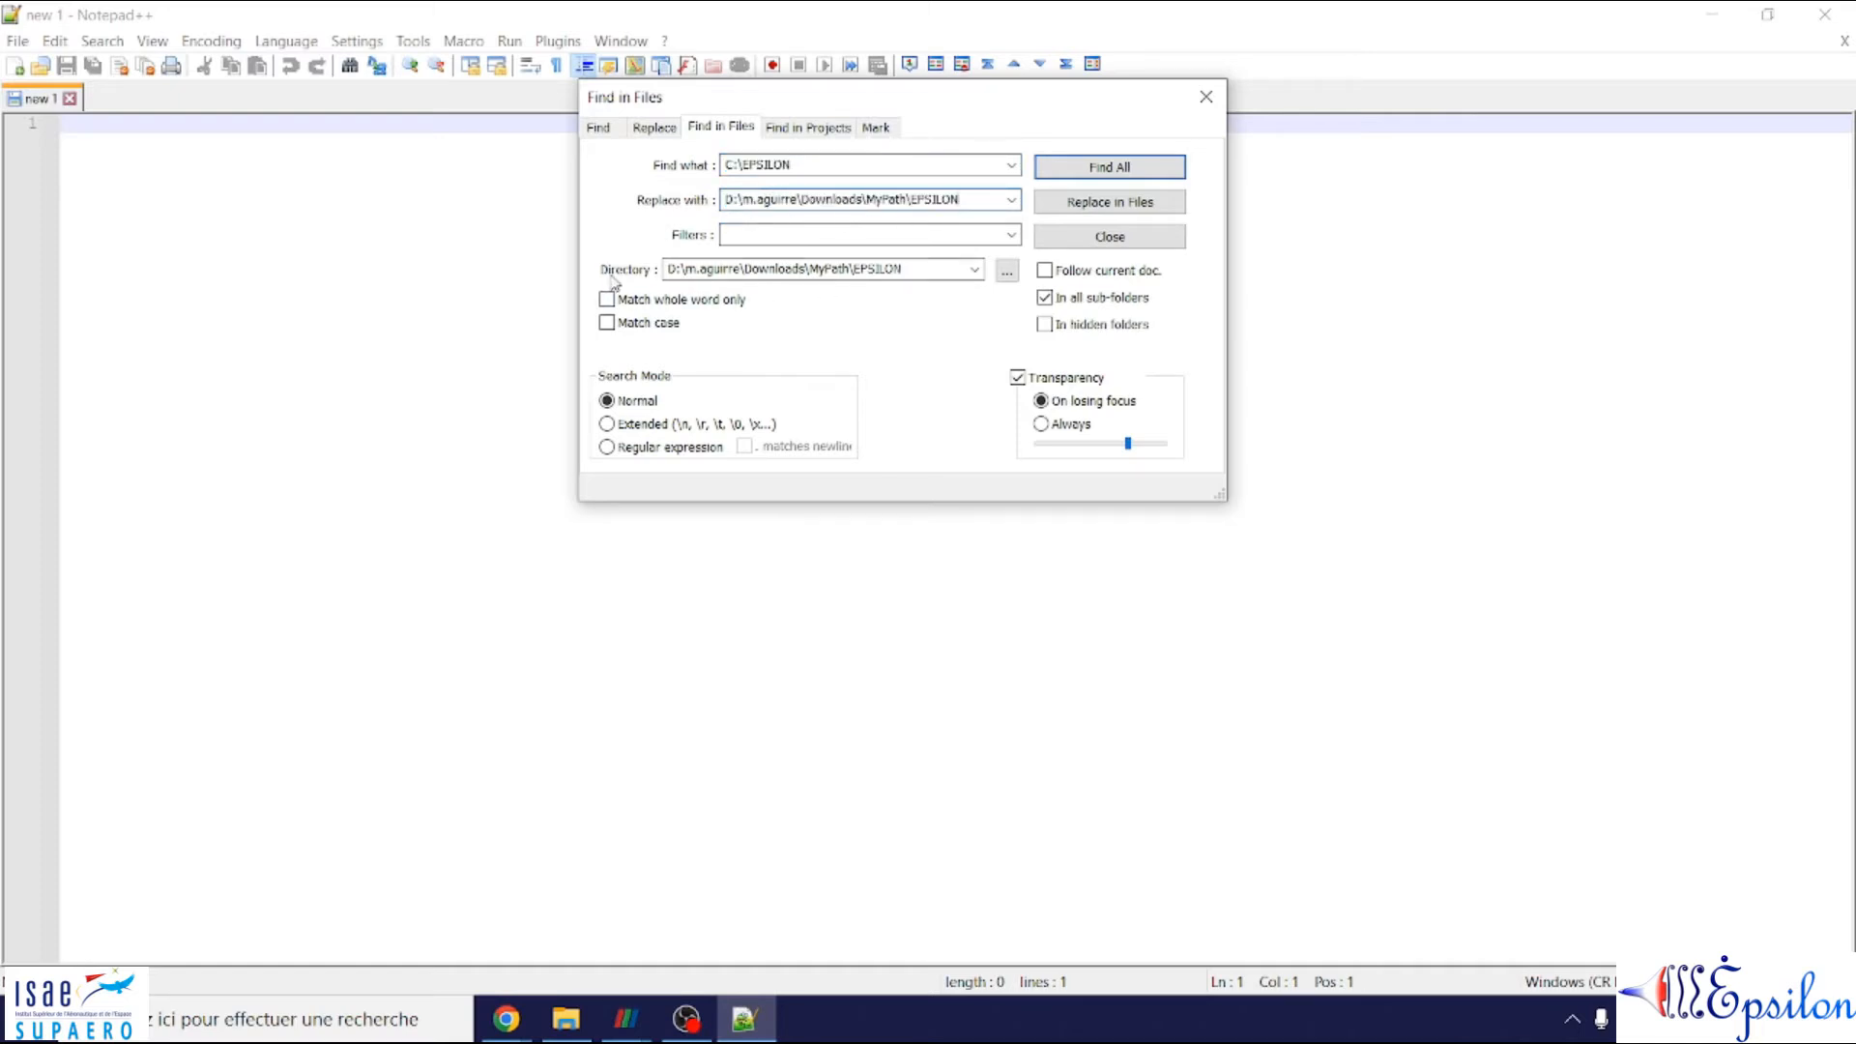
- Choose the EPSILON folder inside MyPath as the directory for the file search
{"action": "left_click", "coordinate": [1006, 272]}
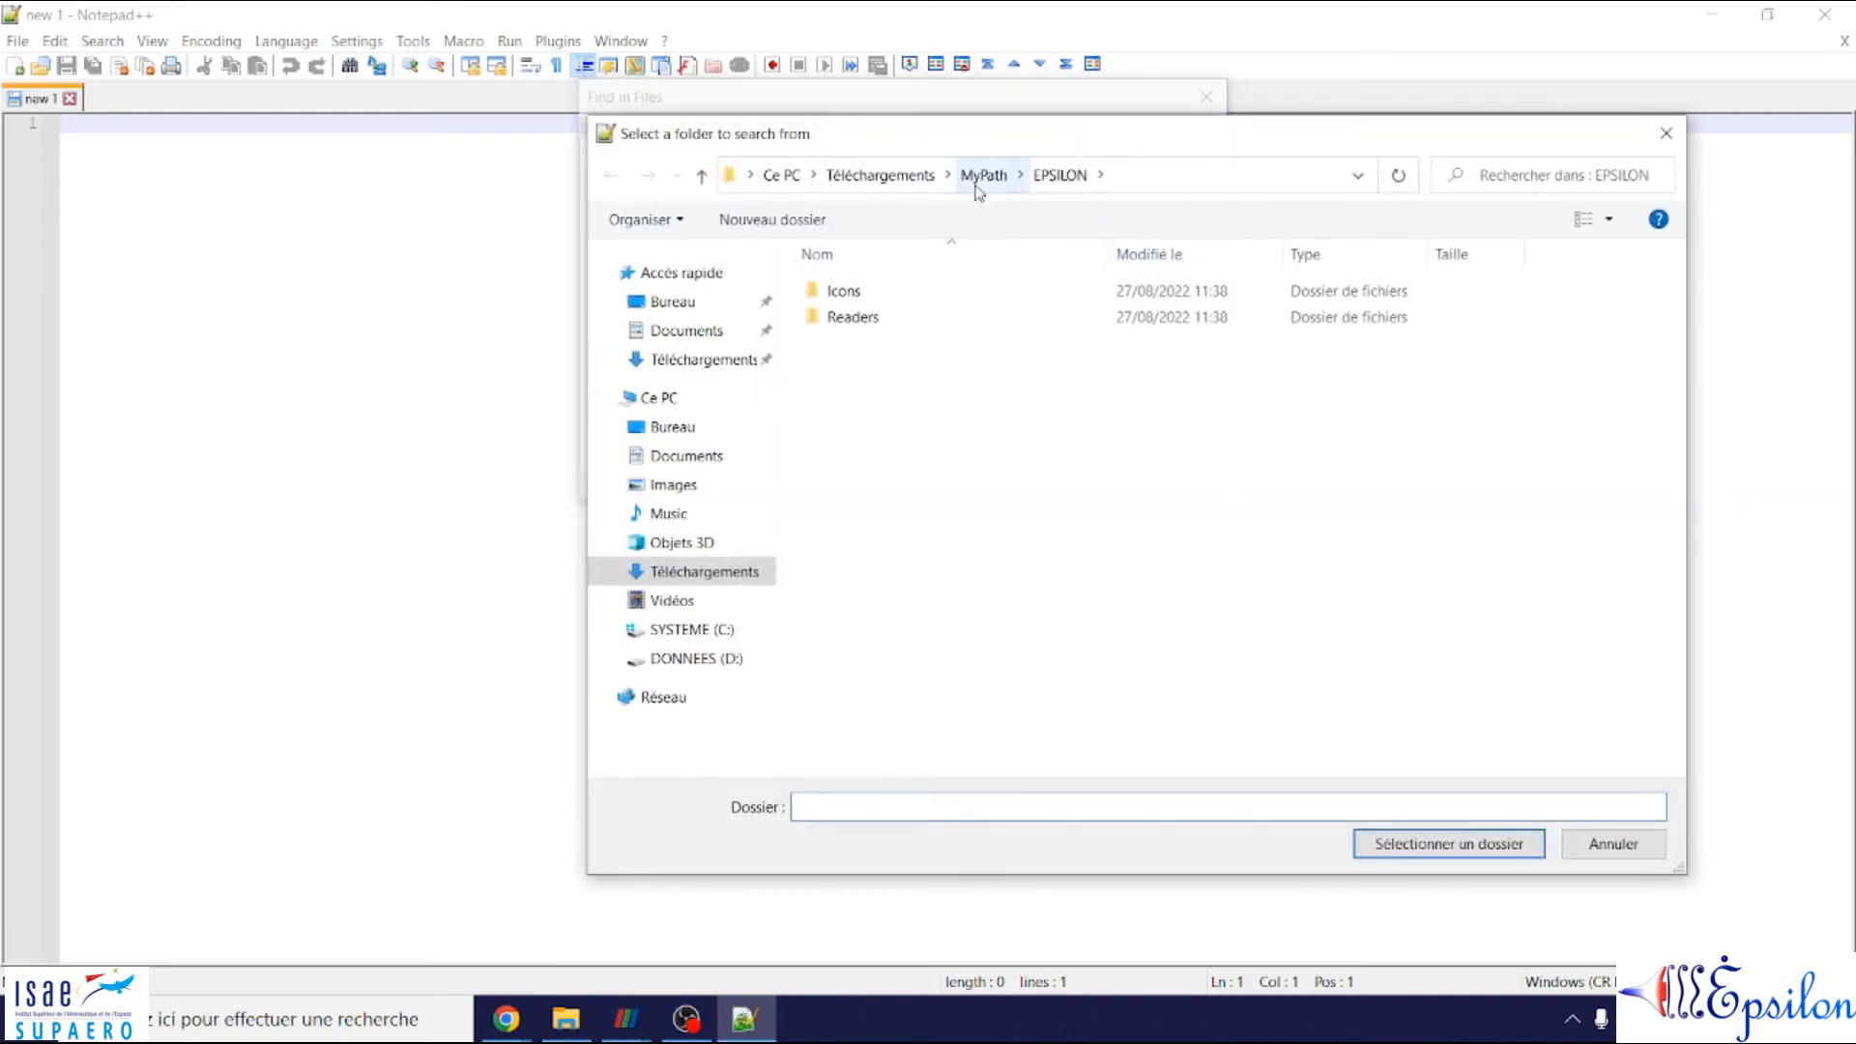
{"action": "left_click", "coordinate": [1157, 180]}
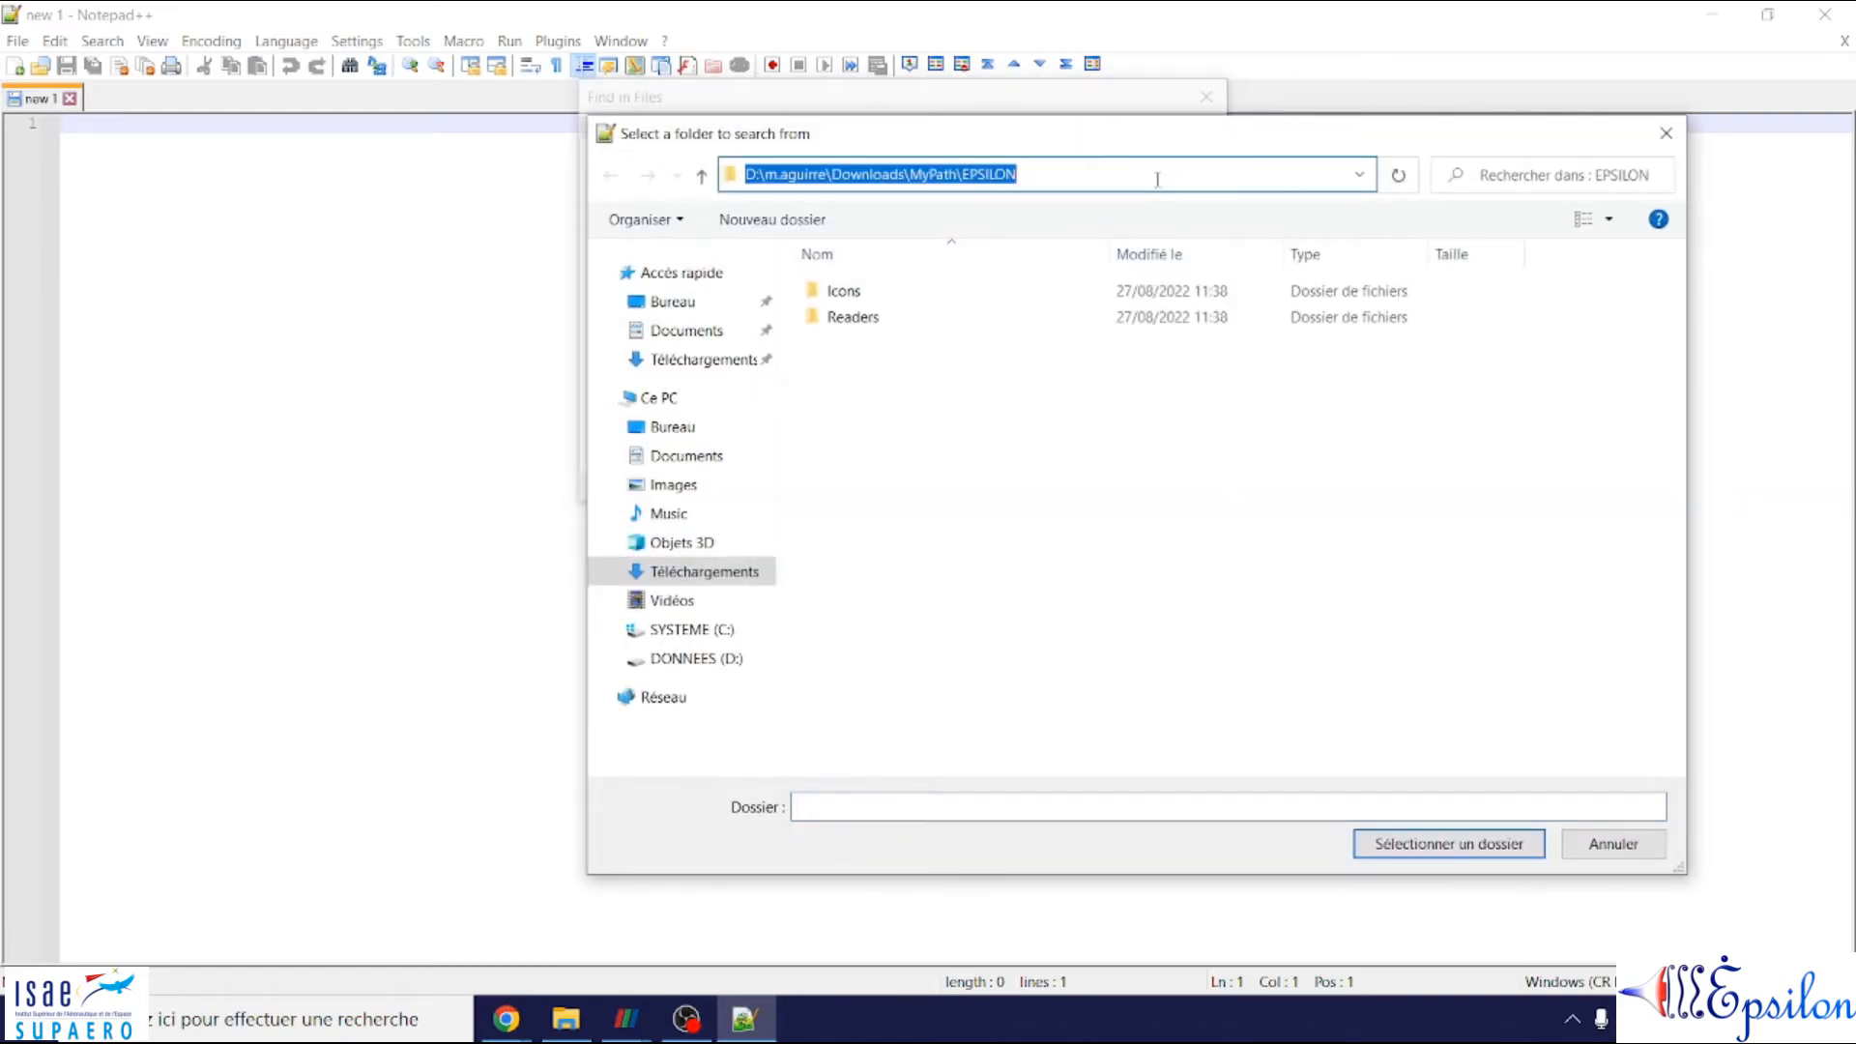
{"action": "left_click", "coordinate": [1501, 846]}
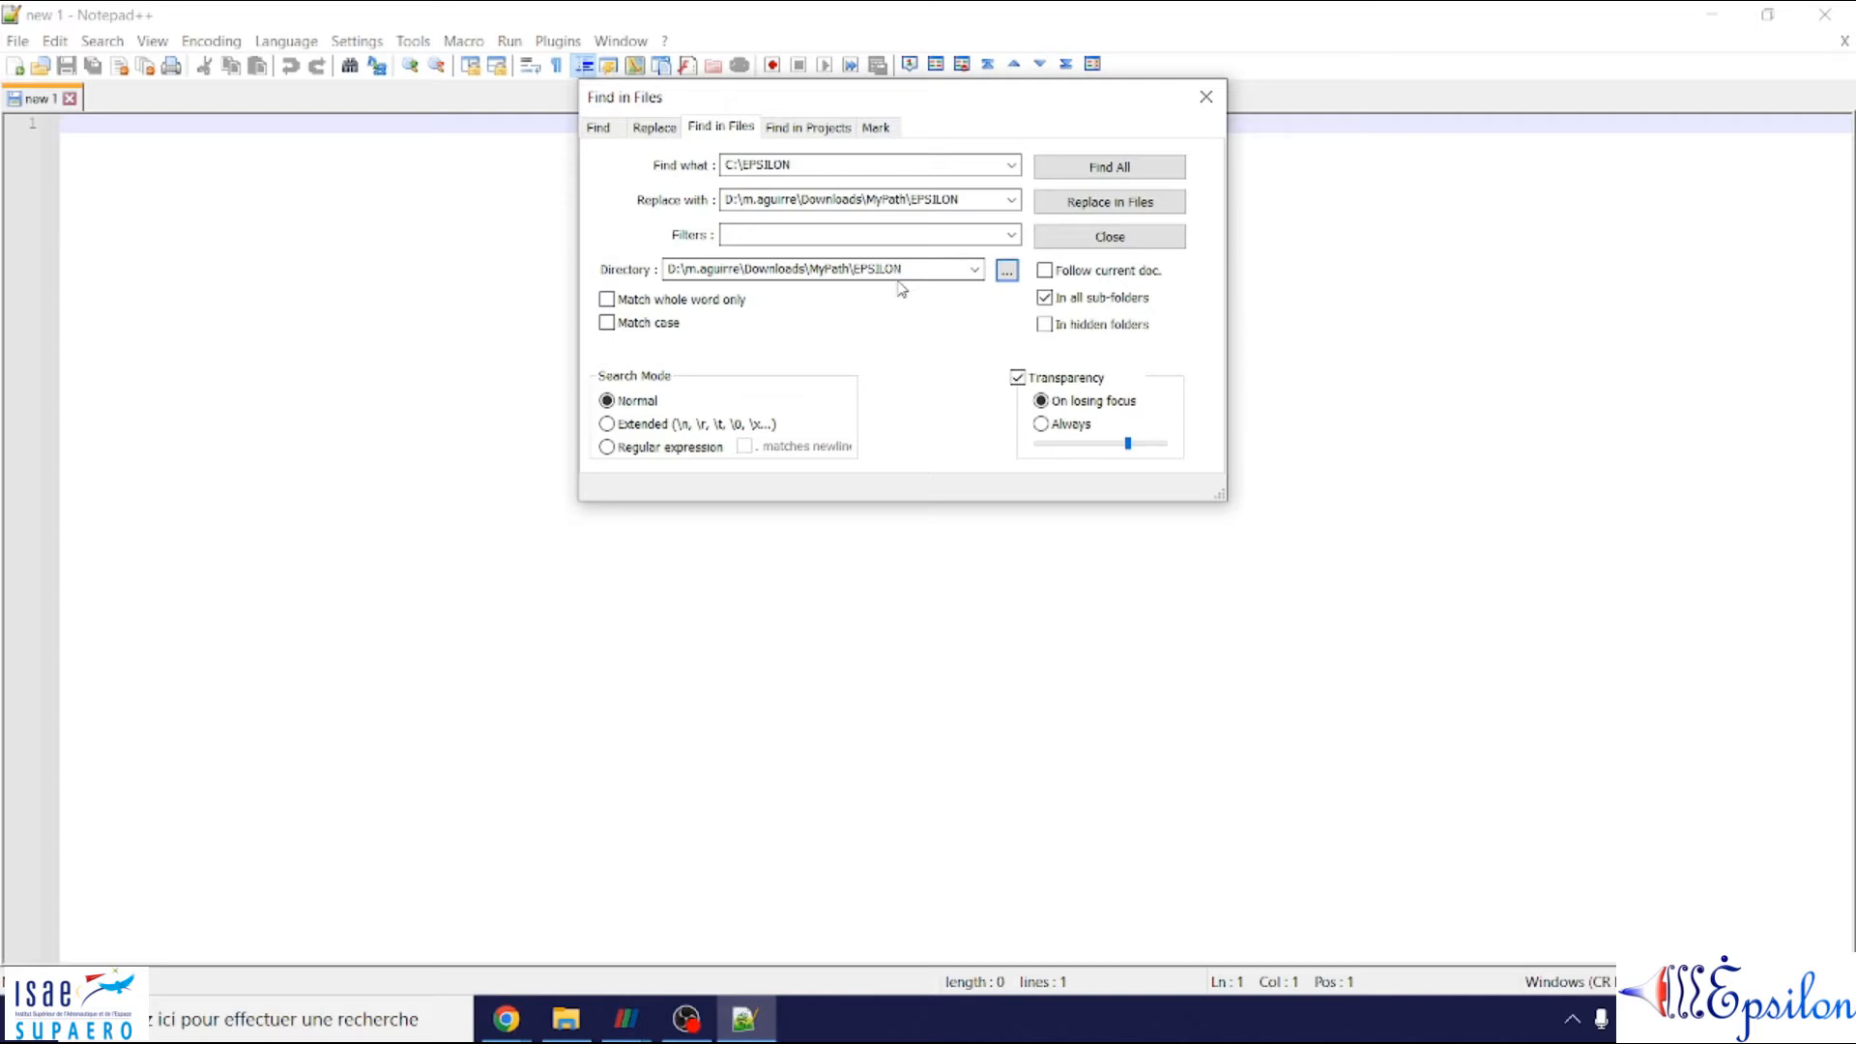
- Replace C:\EPSILON with the new folder path in all files using the *.* filter, then close Notepad++
{"action": "double_click", "coordinate": [781, 165]}
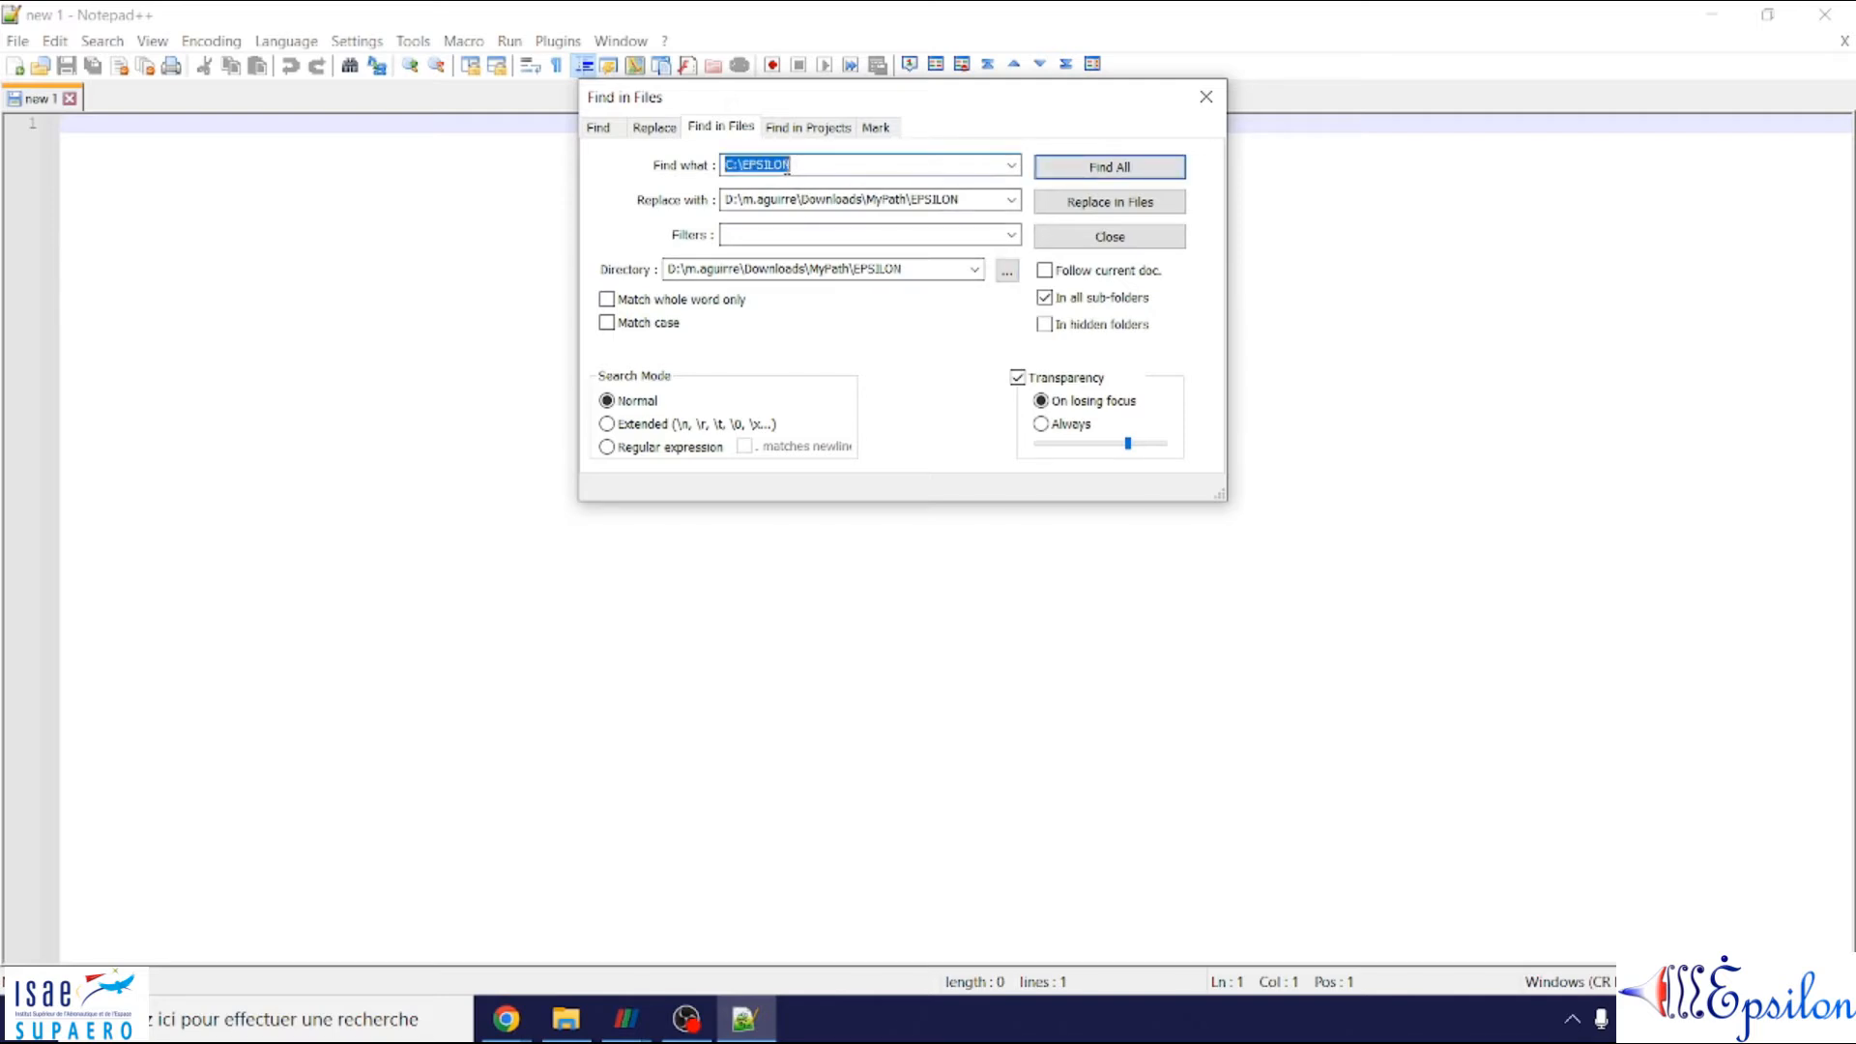
{"action": "double_click", "coordinate": [961, 199]}
{"action": "key", "text": "ctrl+shift+f"}
{"action": "left_click", "coordinate": [1062, 207]}
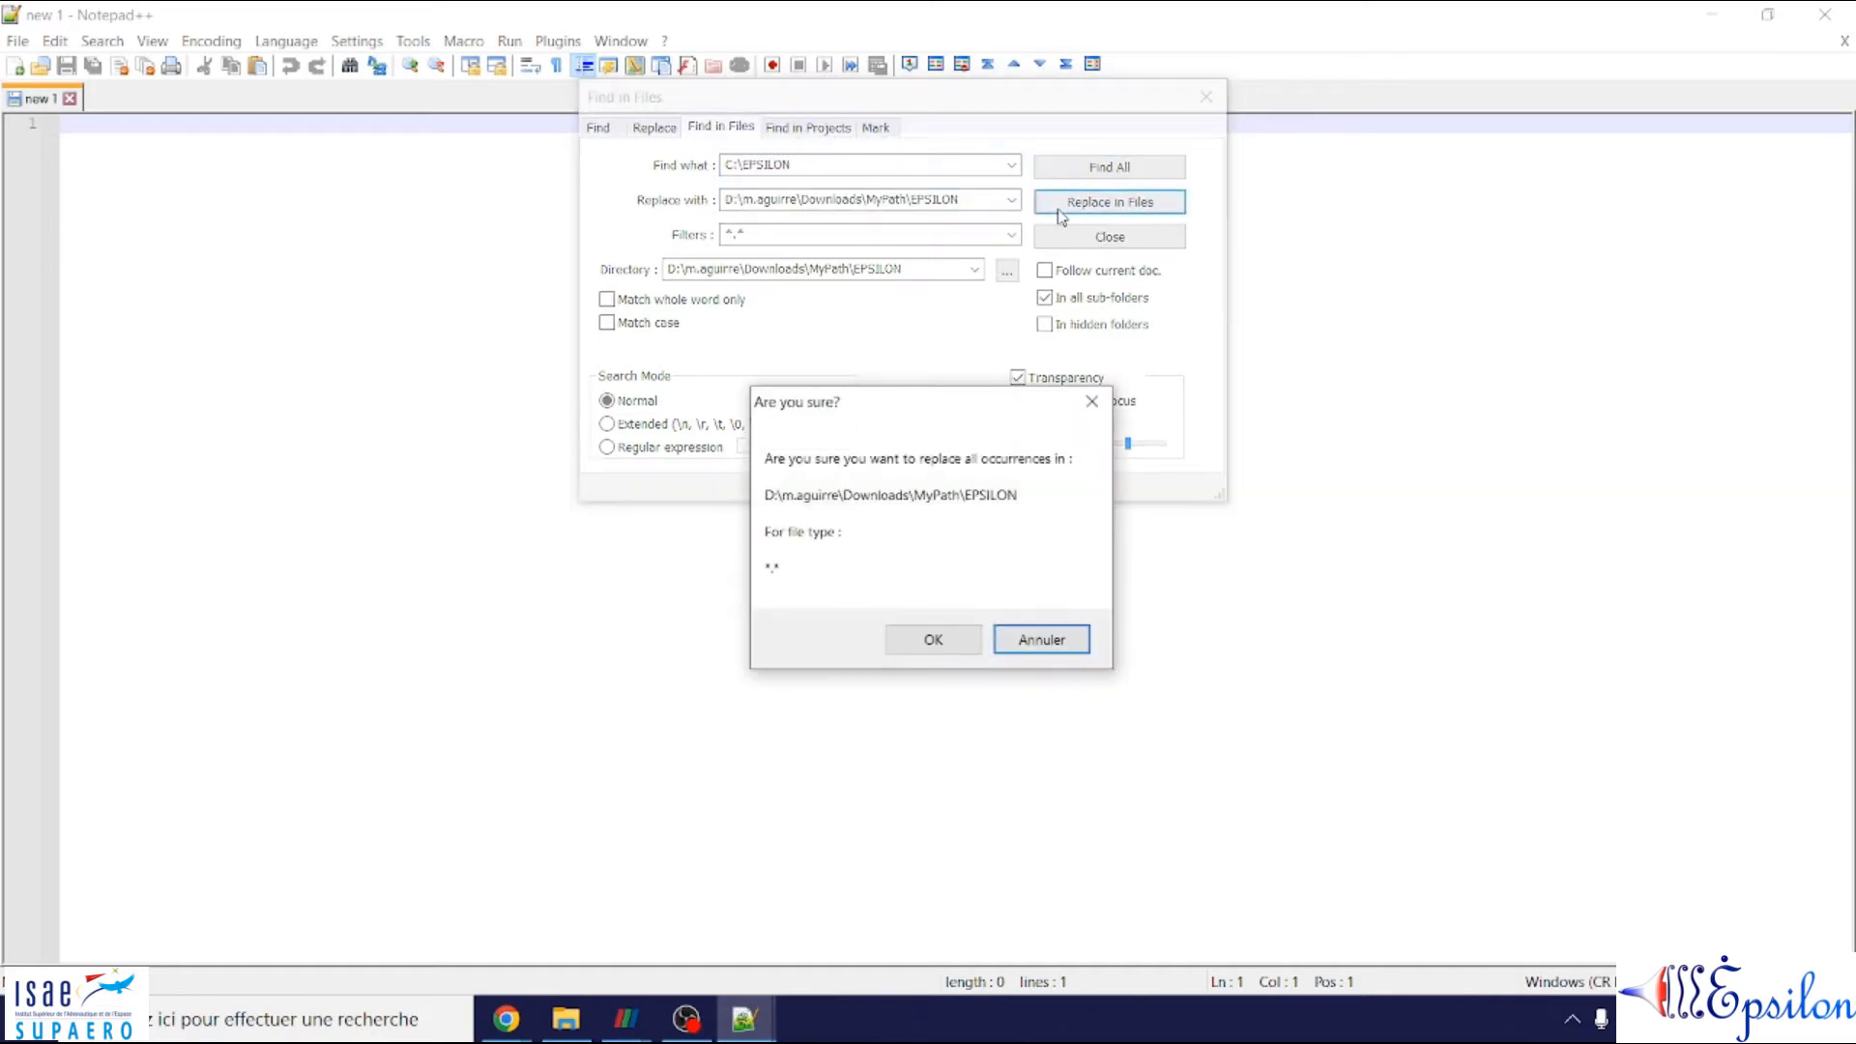
{"action": "left_click", "coordinate": [946, 649]}
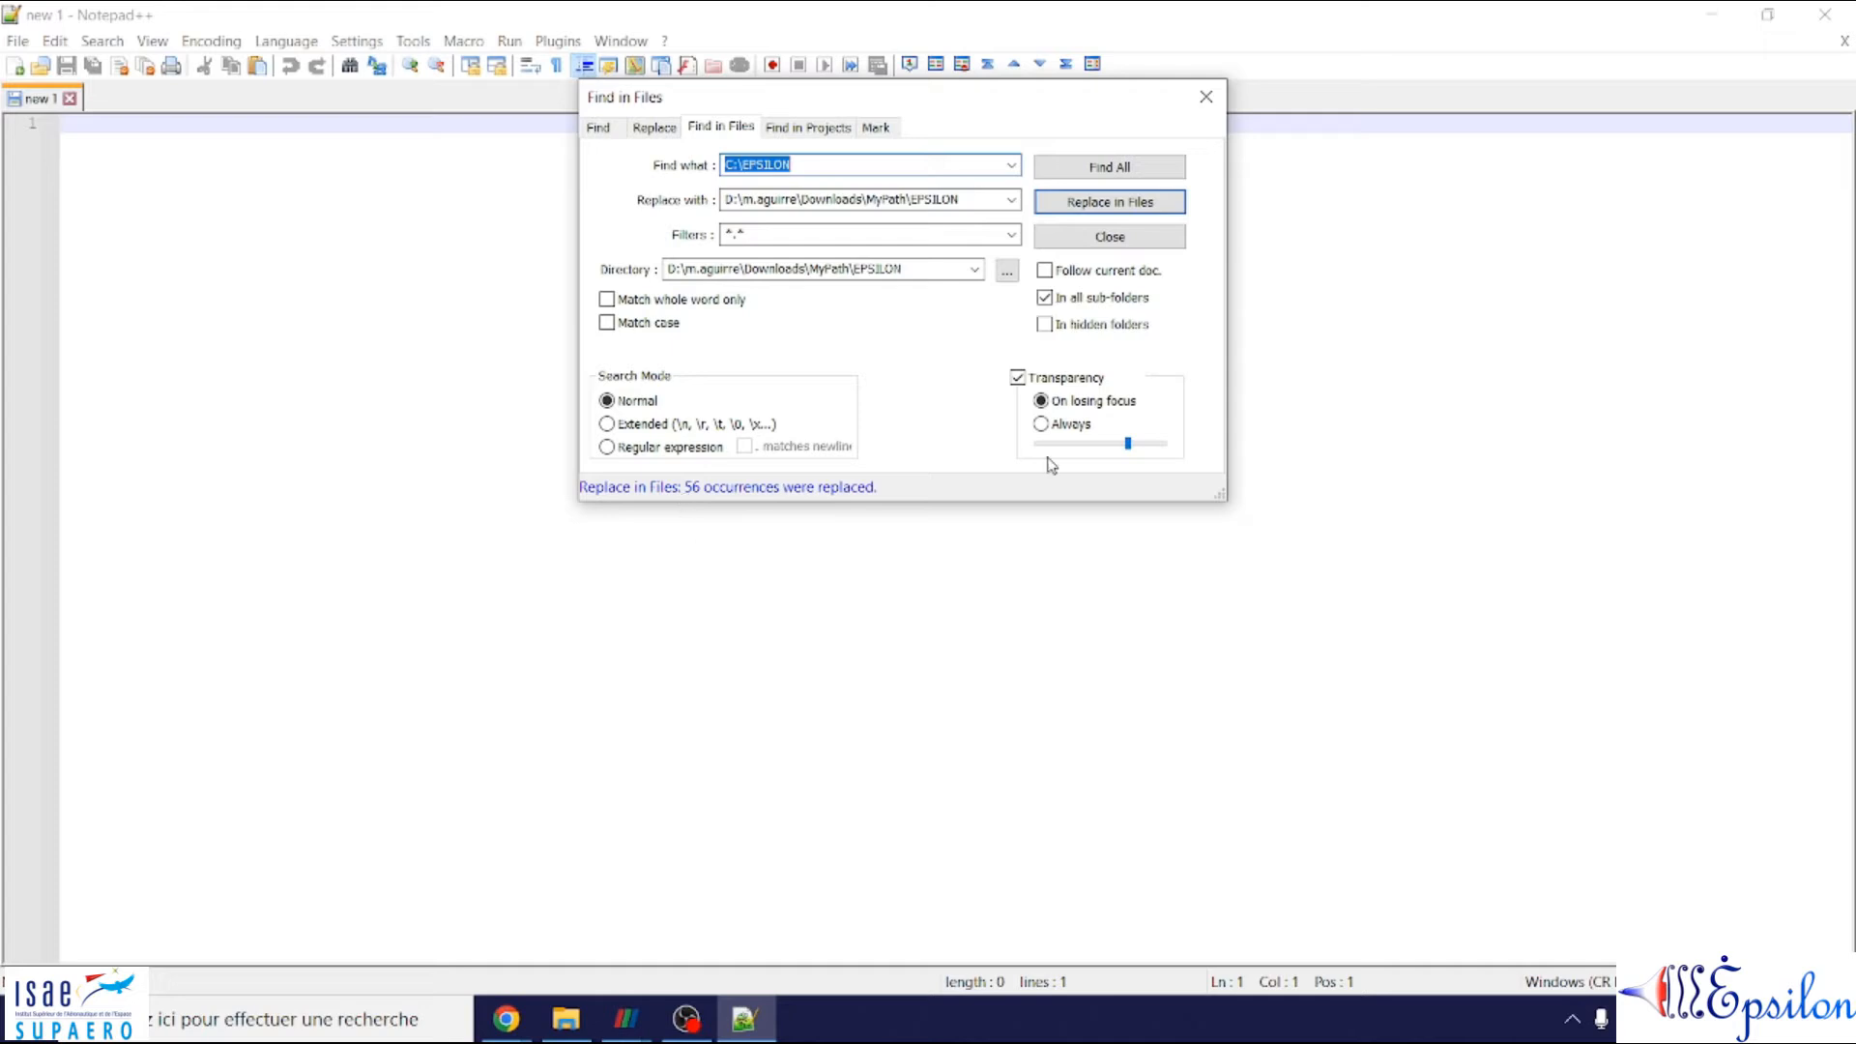
{"action": "left_click", "coordinate": [1207, 97]}
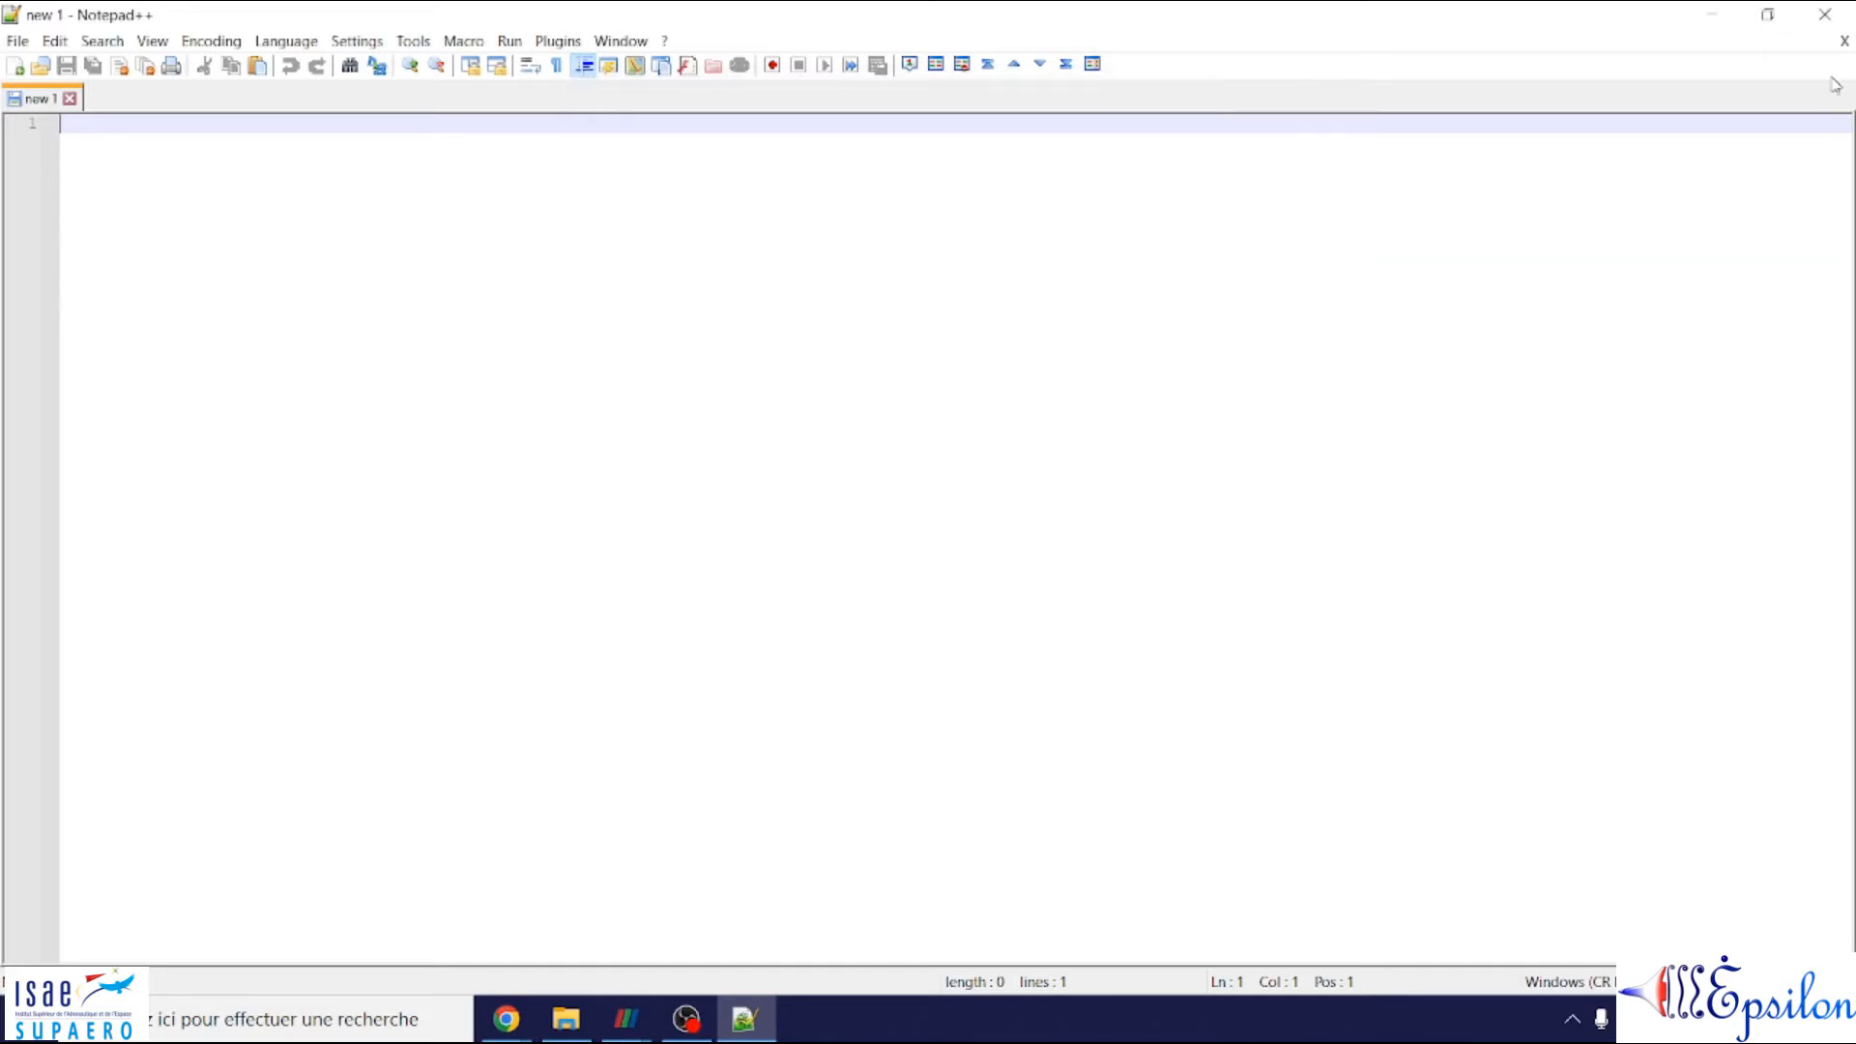
{"action": "left_click", "coordinate": [1825, 15]}
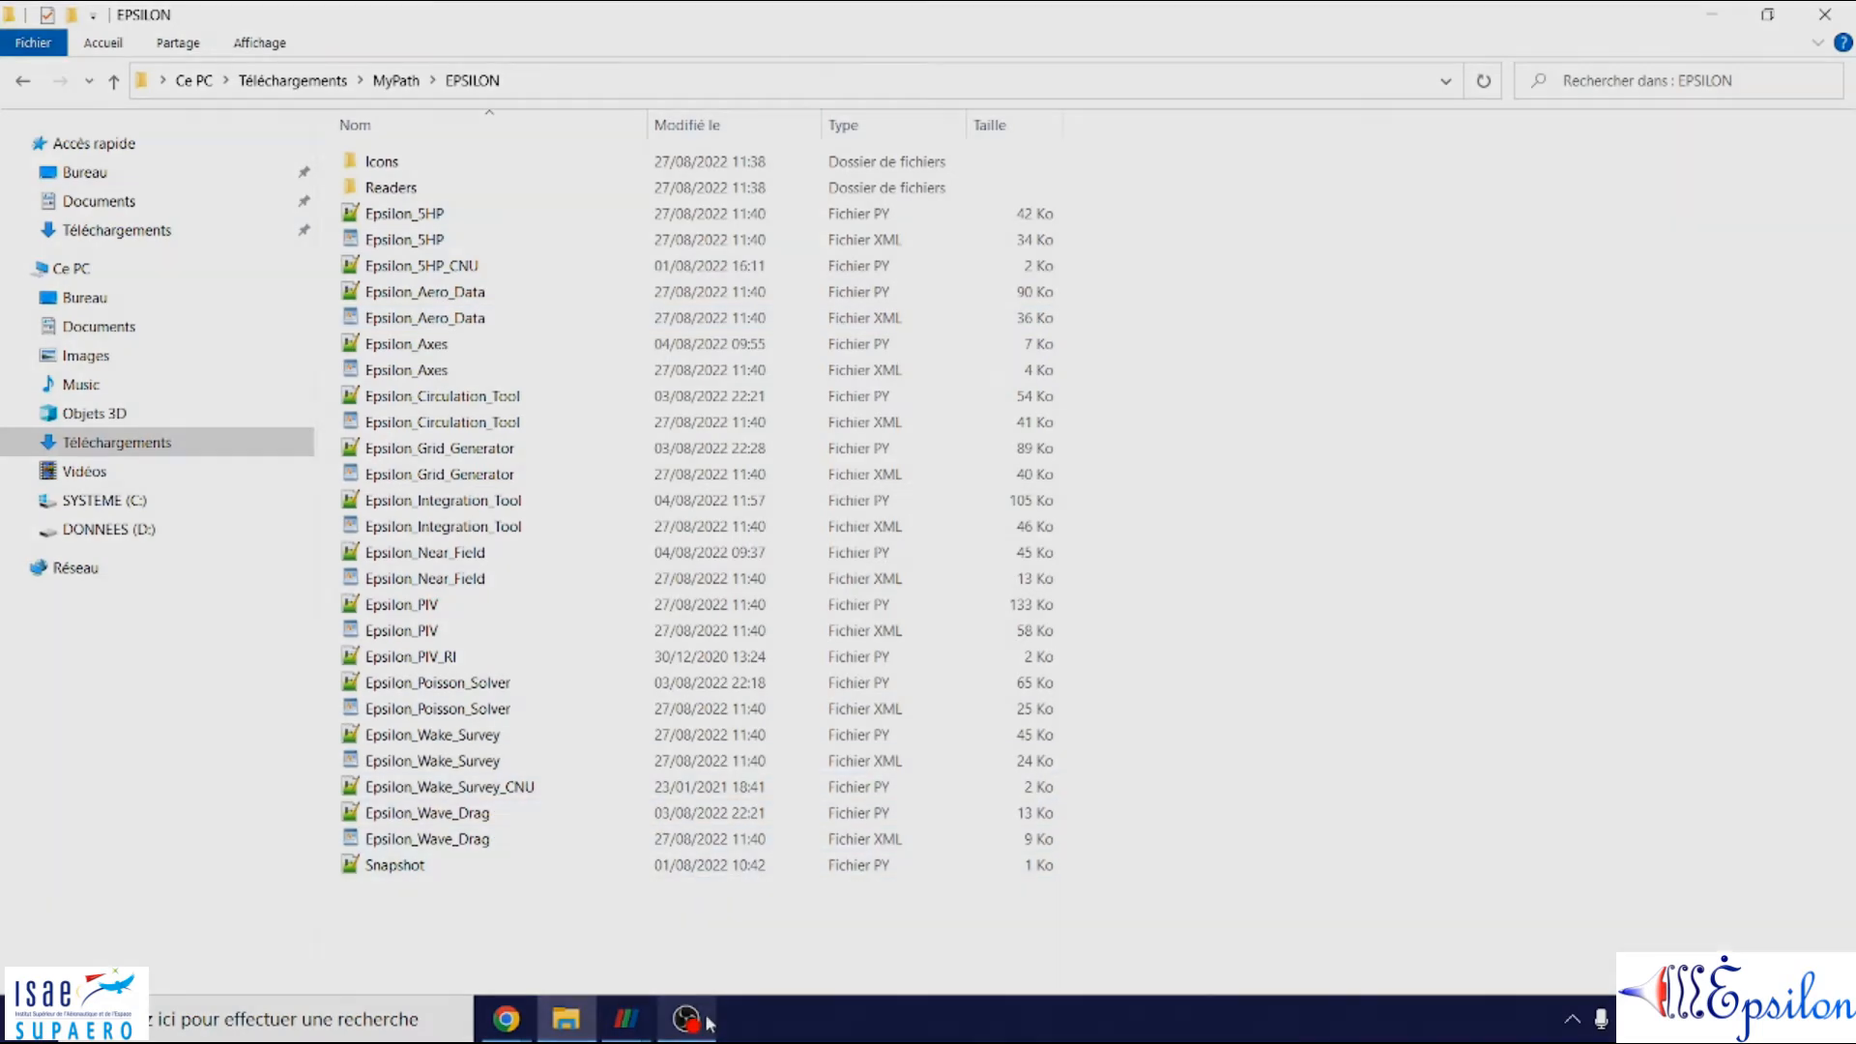
{"action": "mouse_move", "coordinate": [709, 1022]}
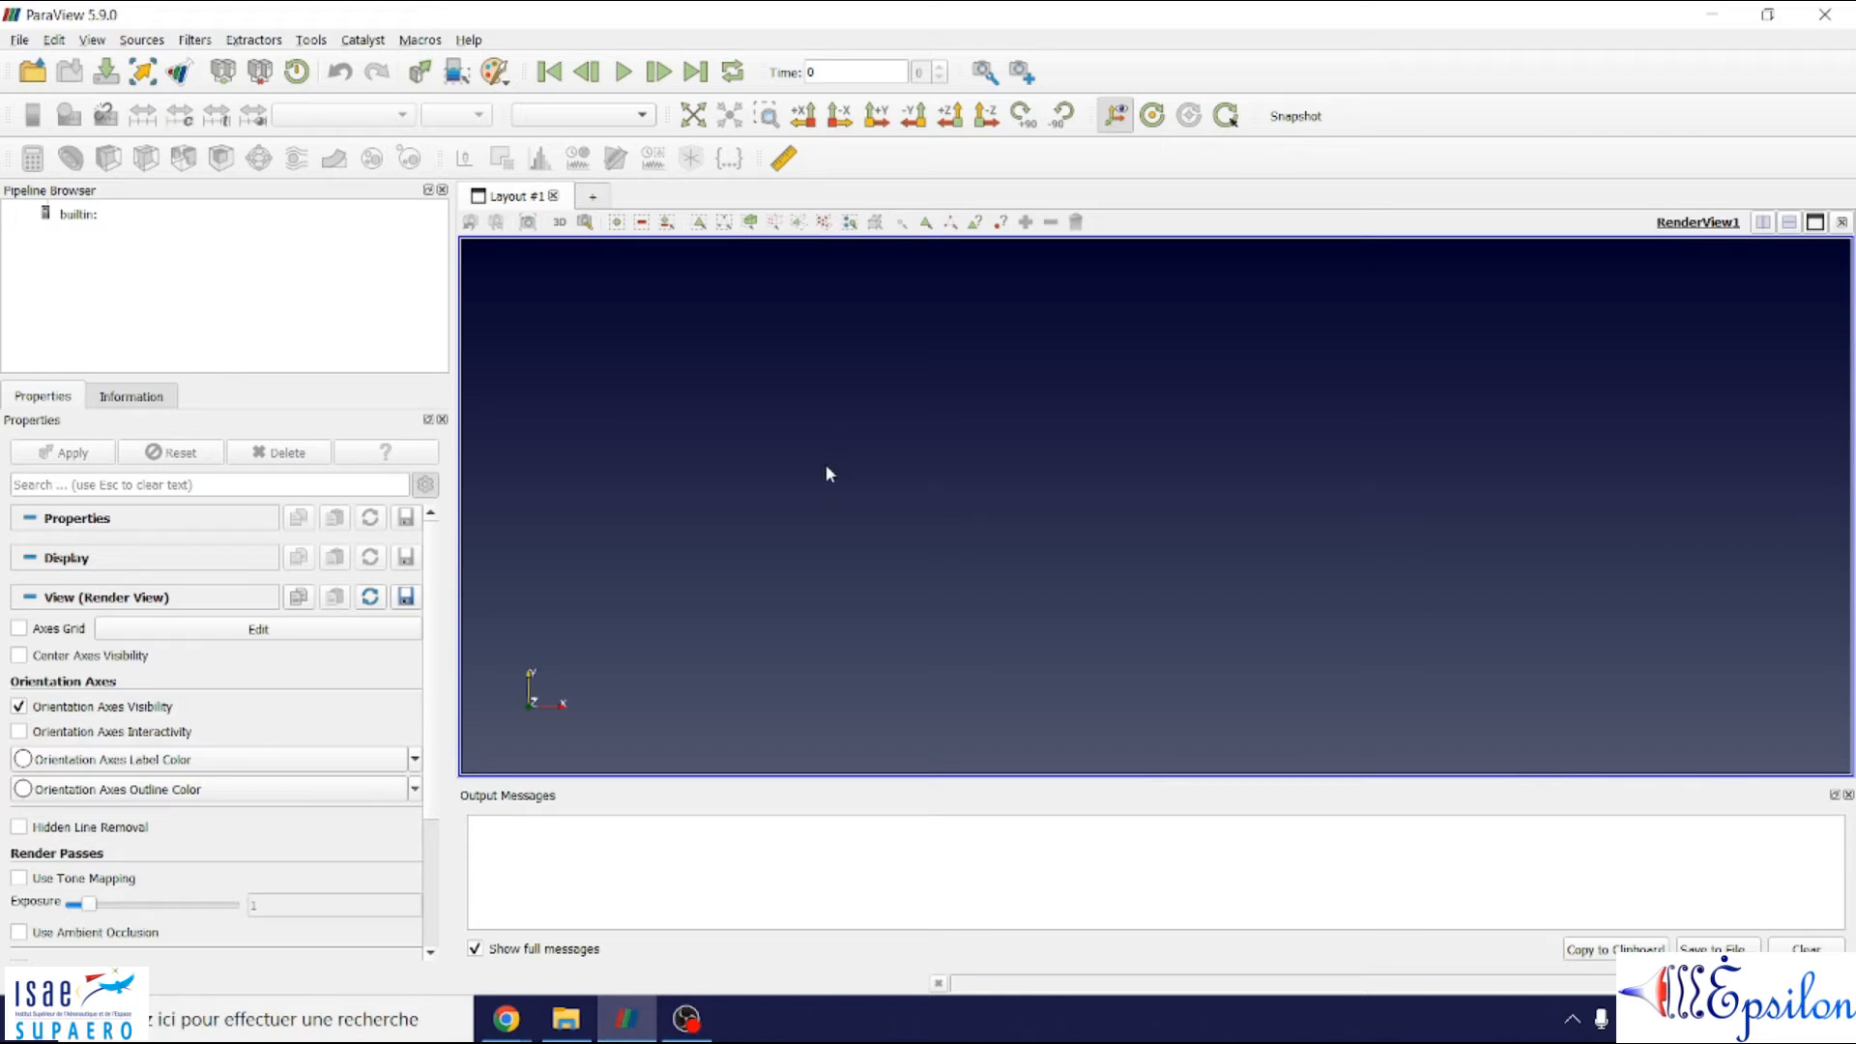
- Open the Plugin Manager and browse to the C:\EPSILON folder for loading a new local plugin
{"action": "left_click", "coordinate": [312, 40]}
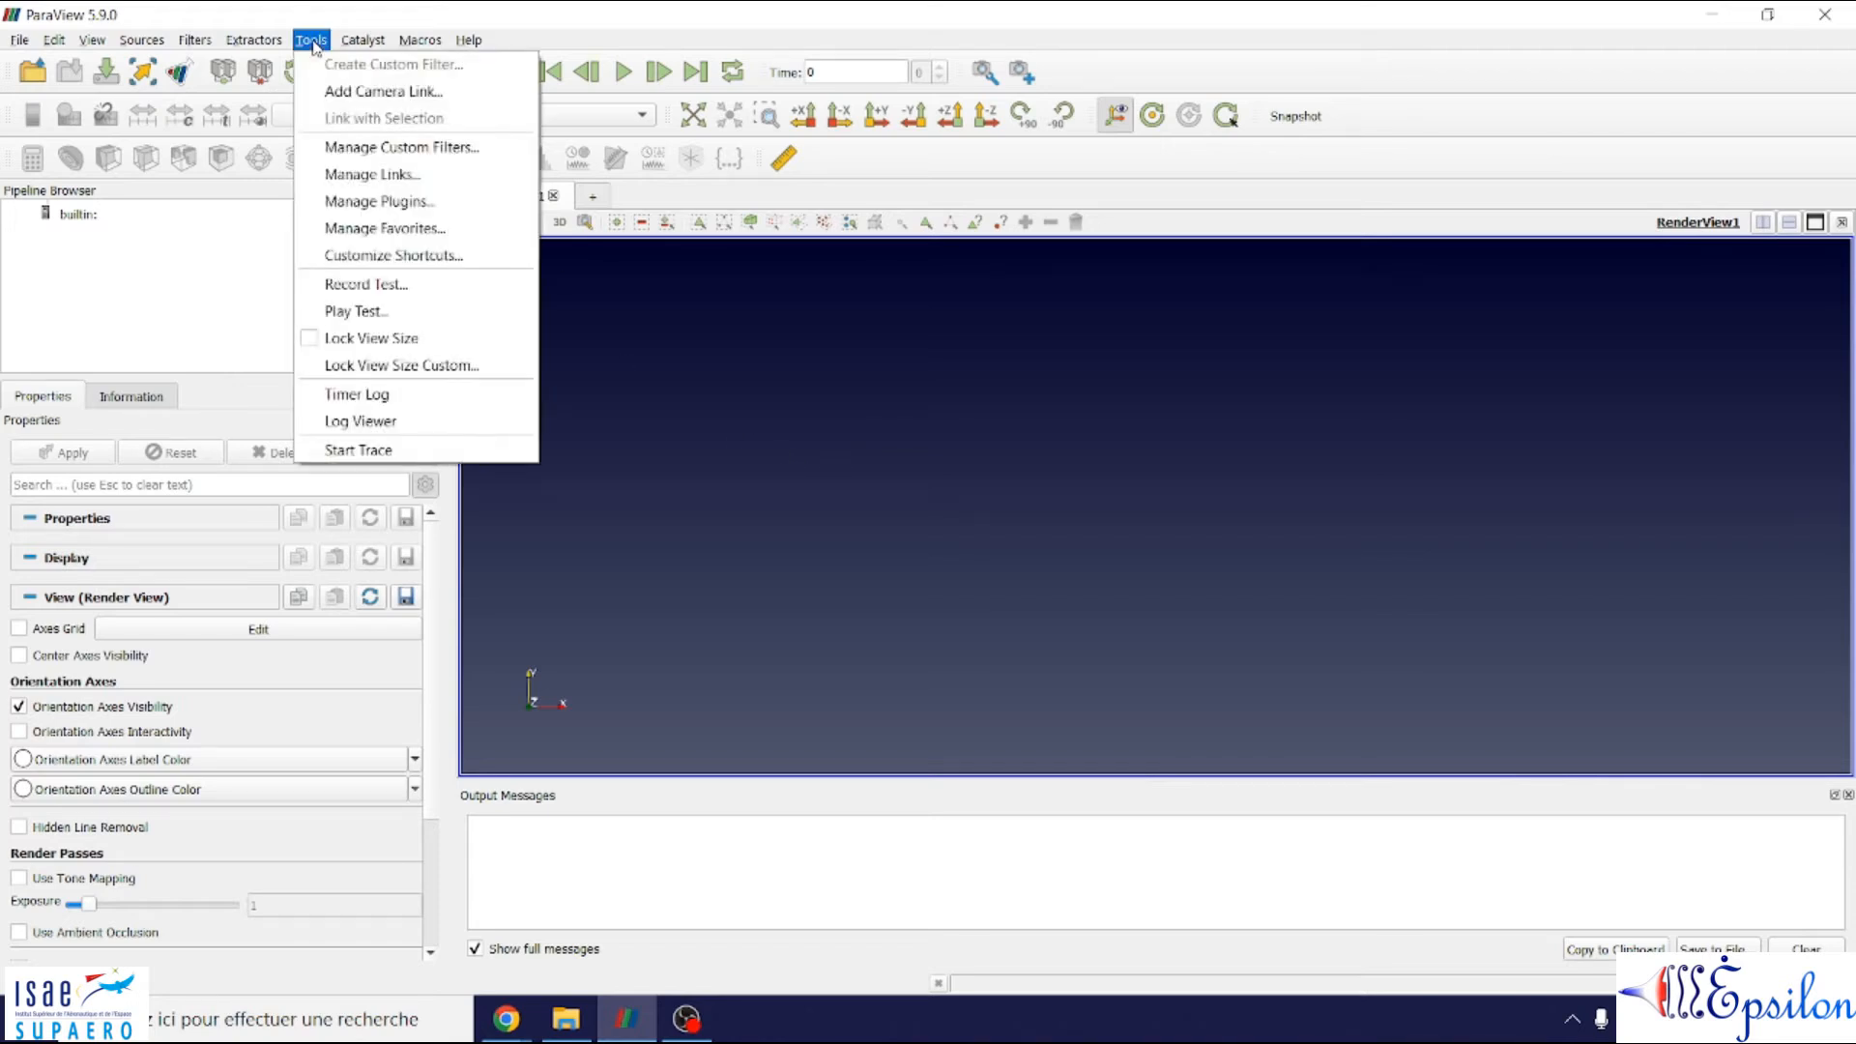
{"action": "left_click", "coordinate": [379, 201]}
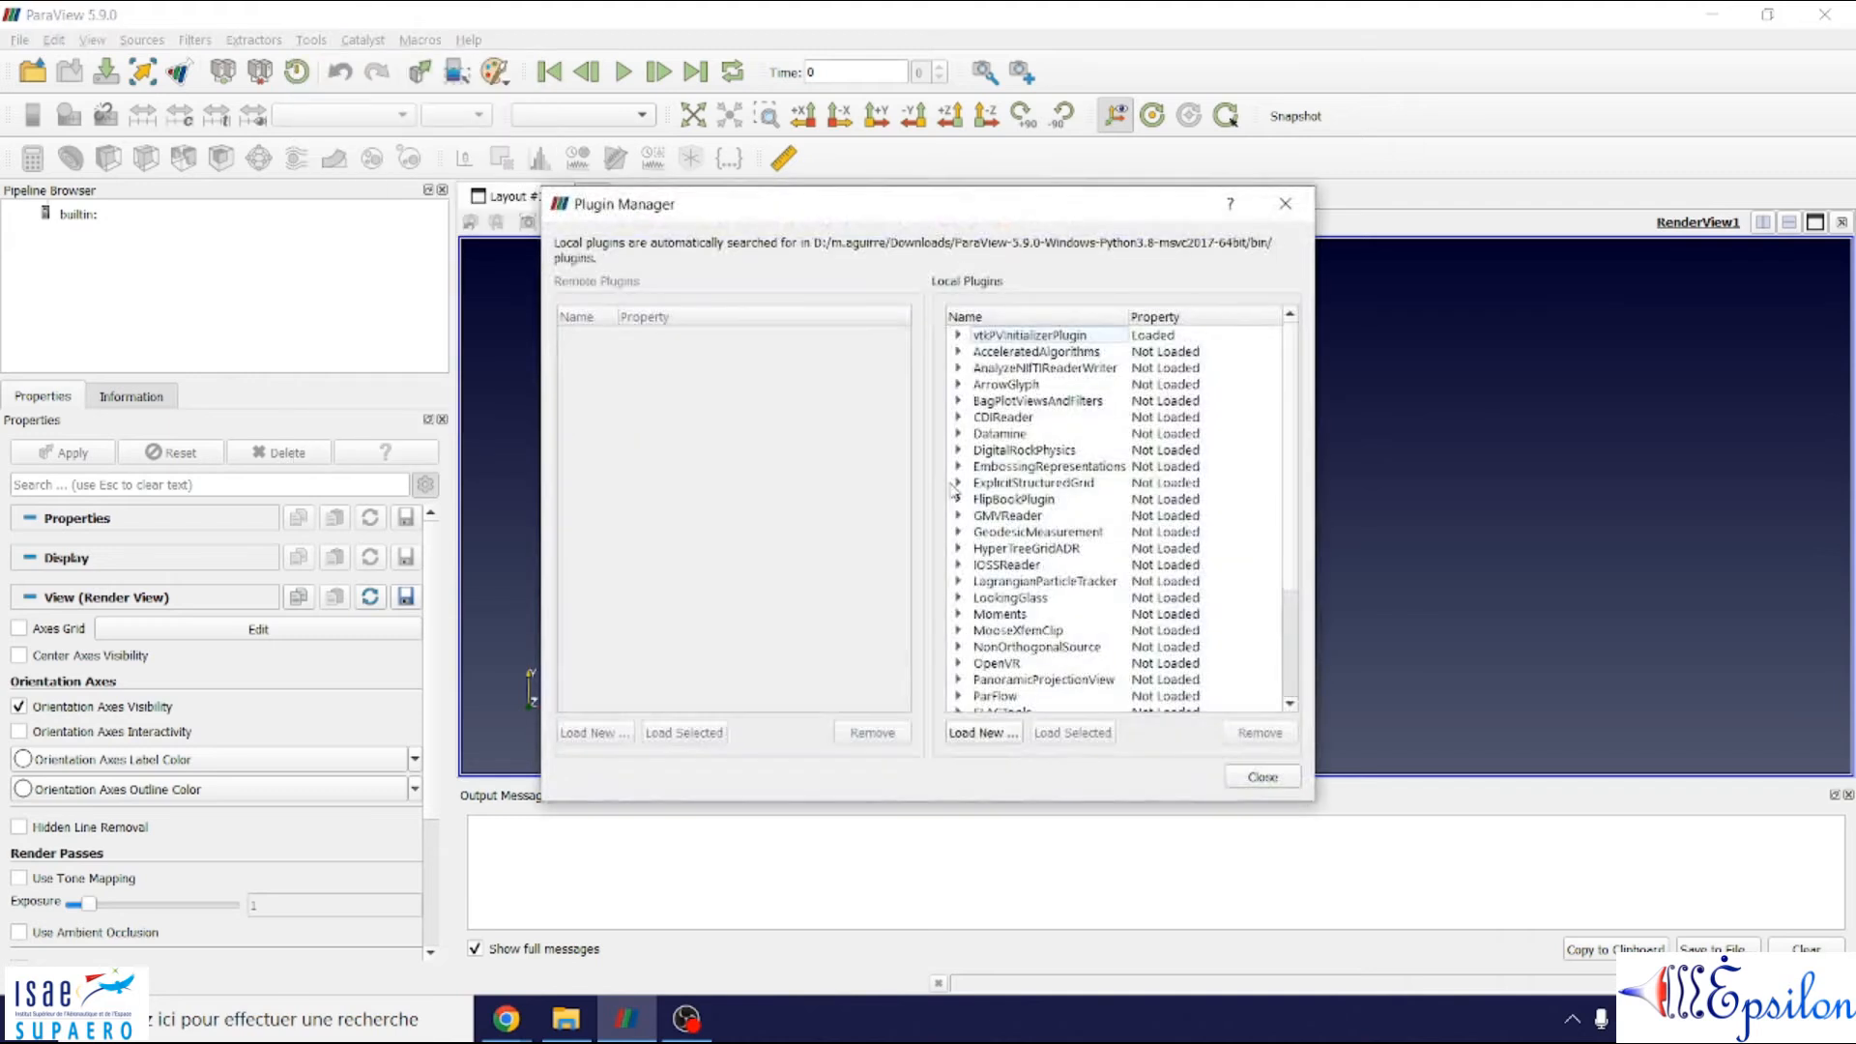
{"action": "scroll", "coordinate": [1109, 450], "scroll_direction": "down", "scroll_amount": 3}
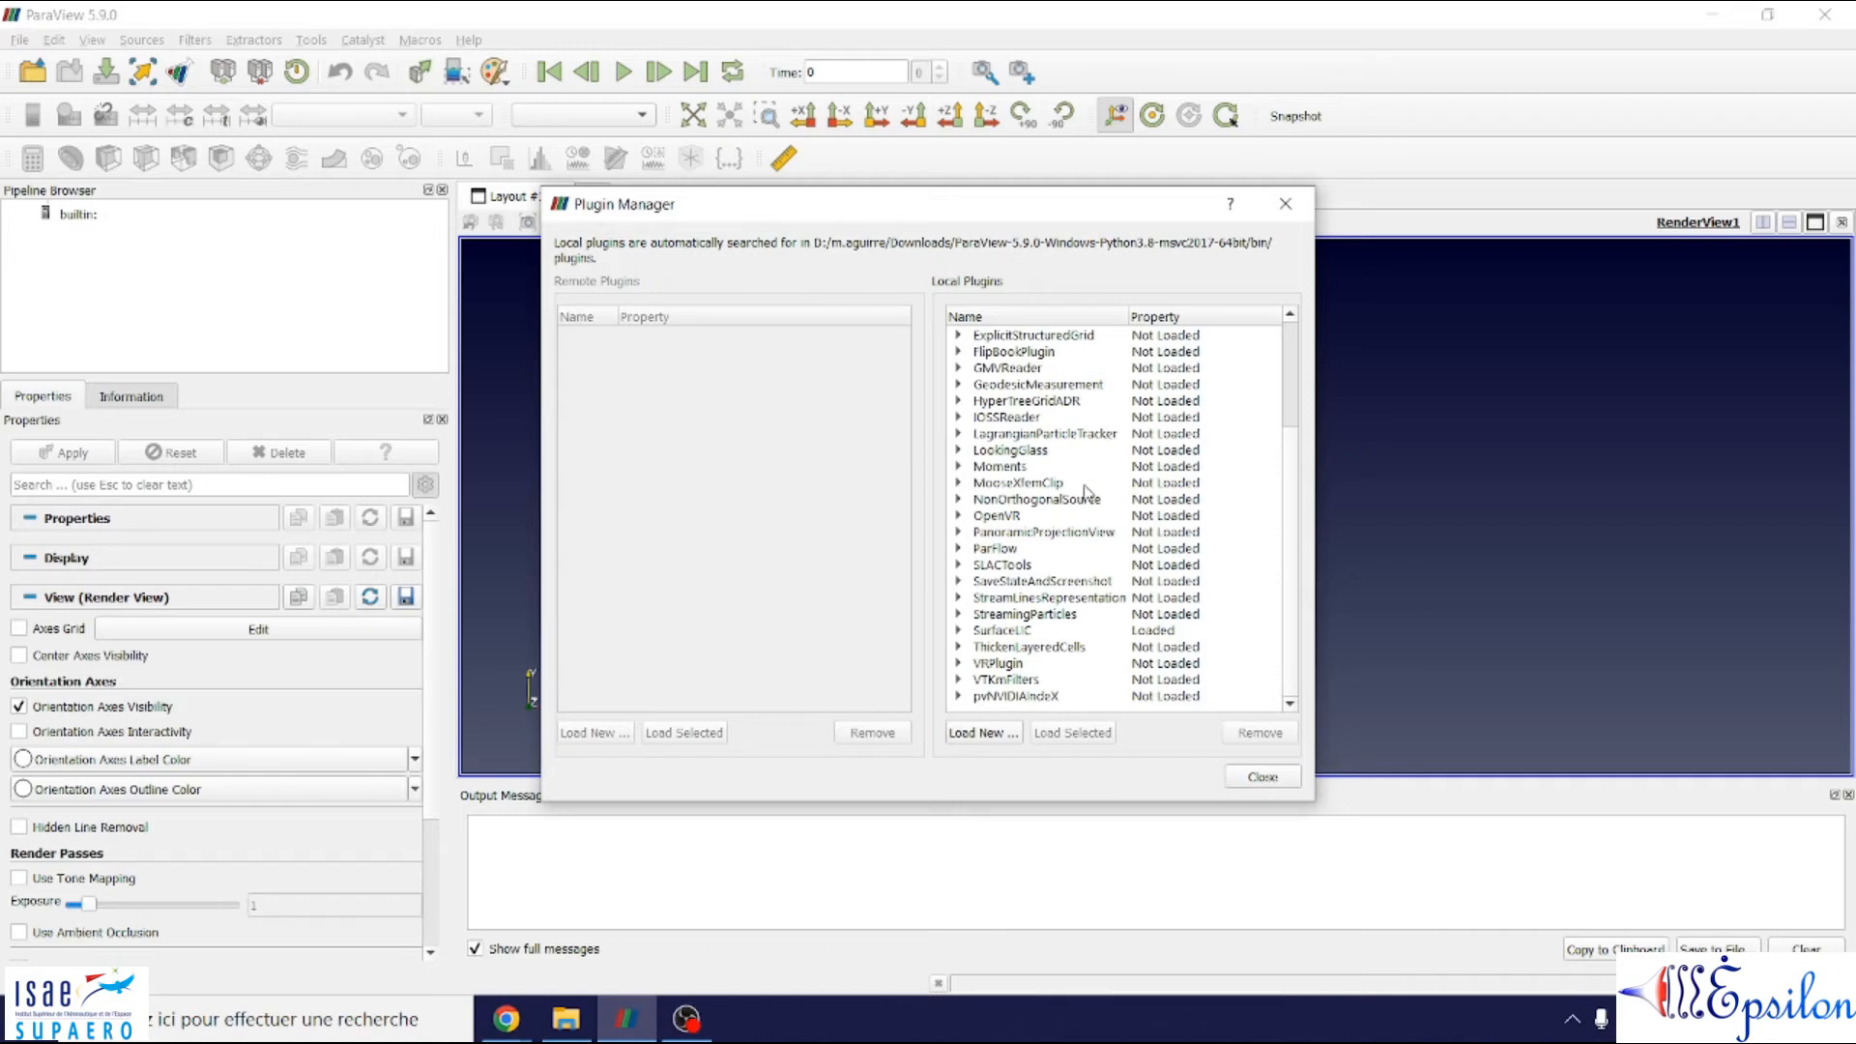
{"action": "left_click", "coordinate": [995, 739]}
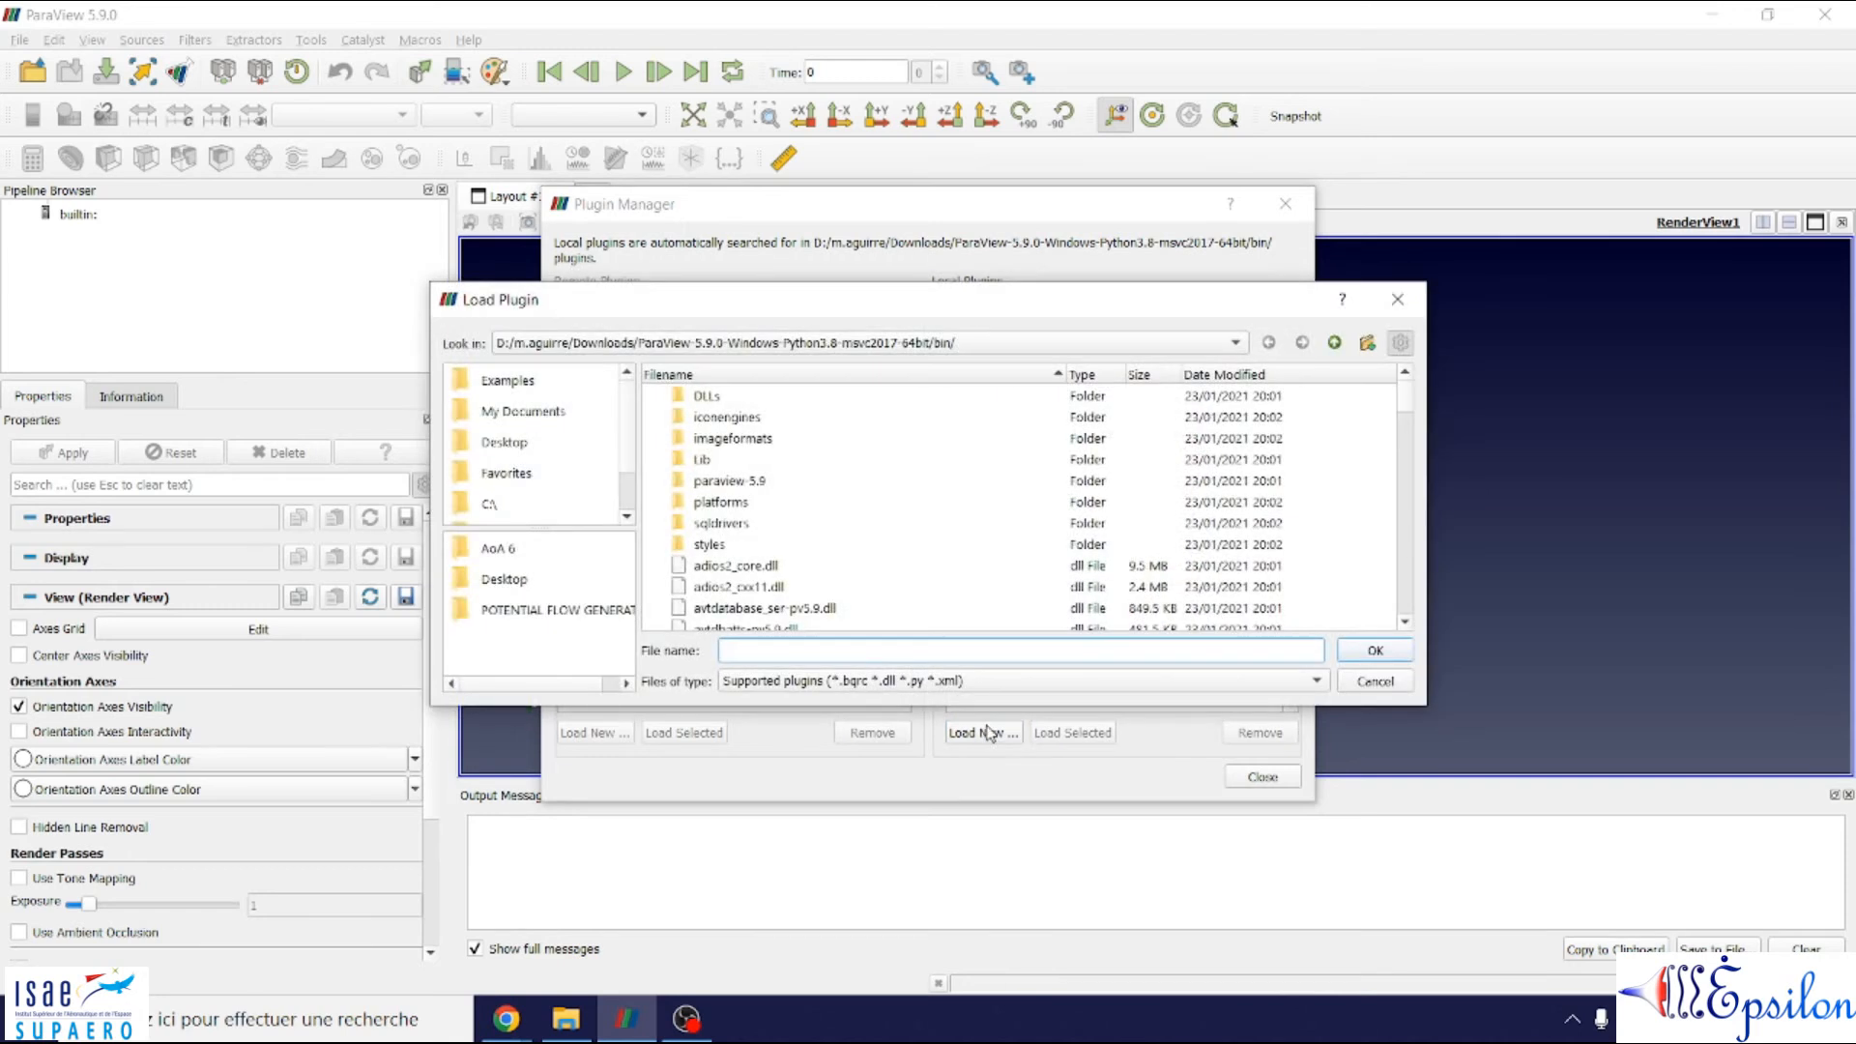
{"action": "left_click", "coordinate": [477, 504]}
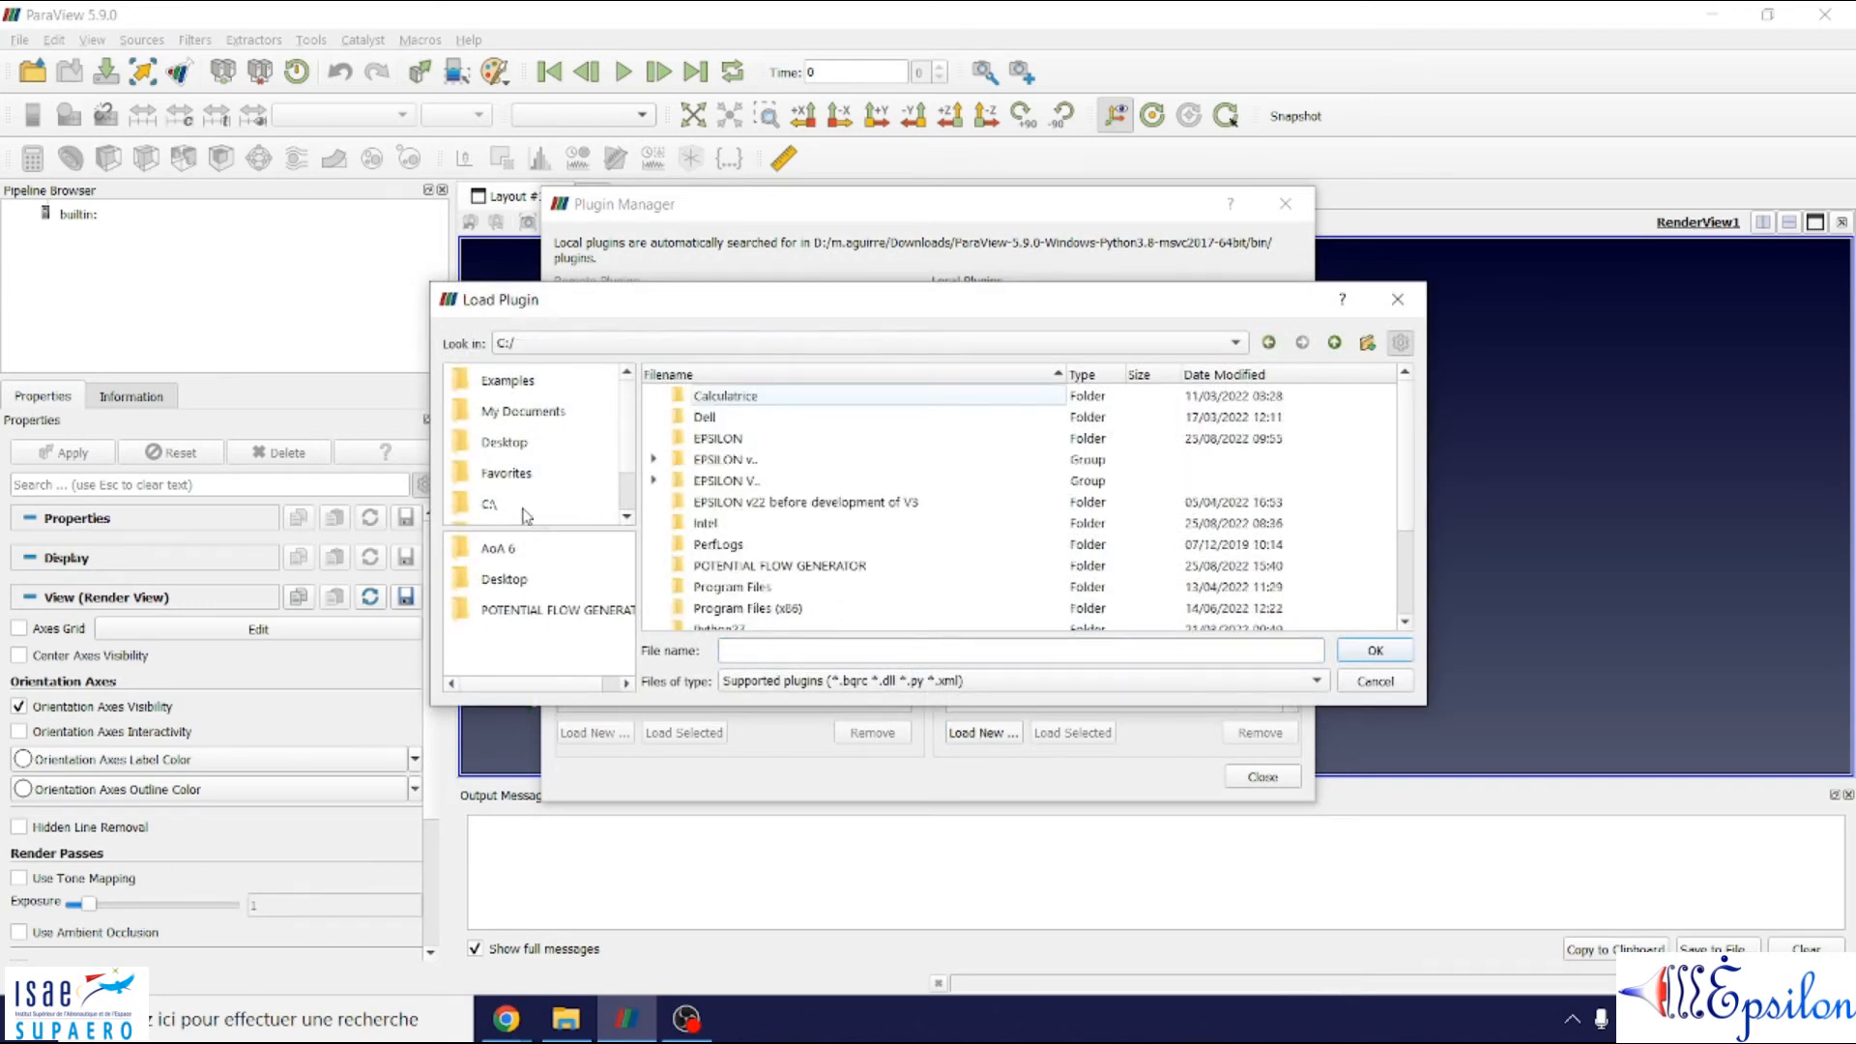
{"action": "left_click", "coordinate": [732, 443]}
{"action": "double_click", "coordinate": [732, 443]}
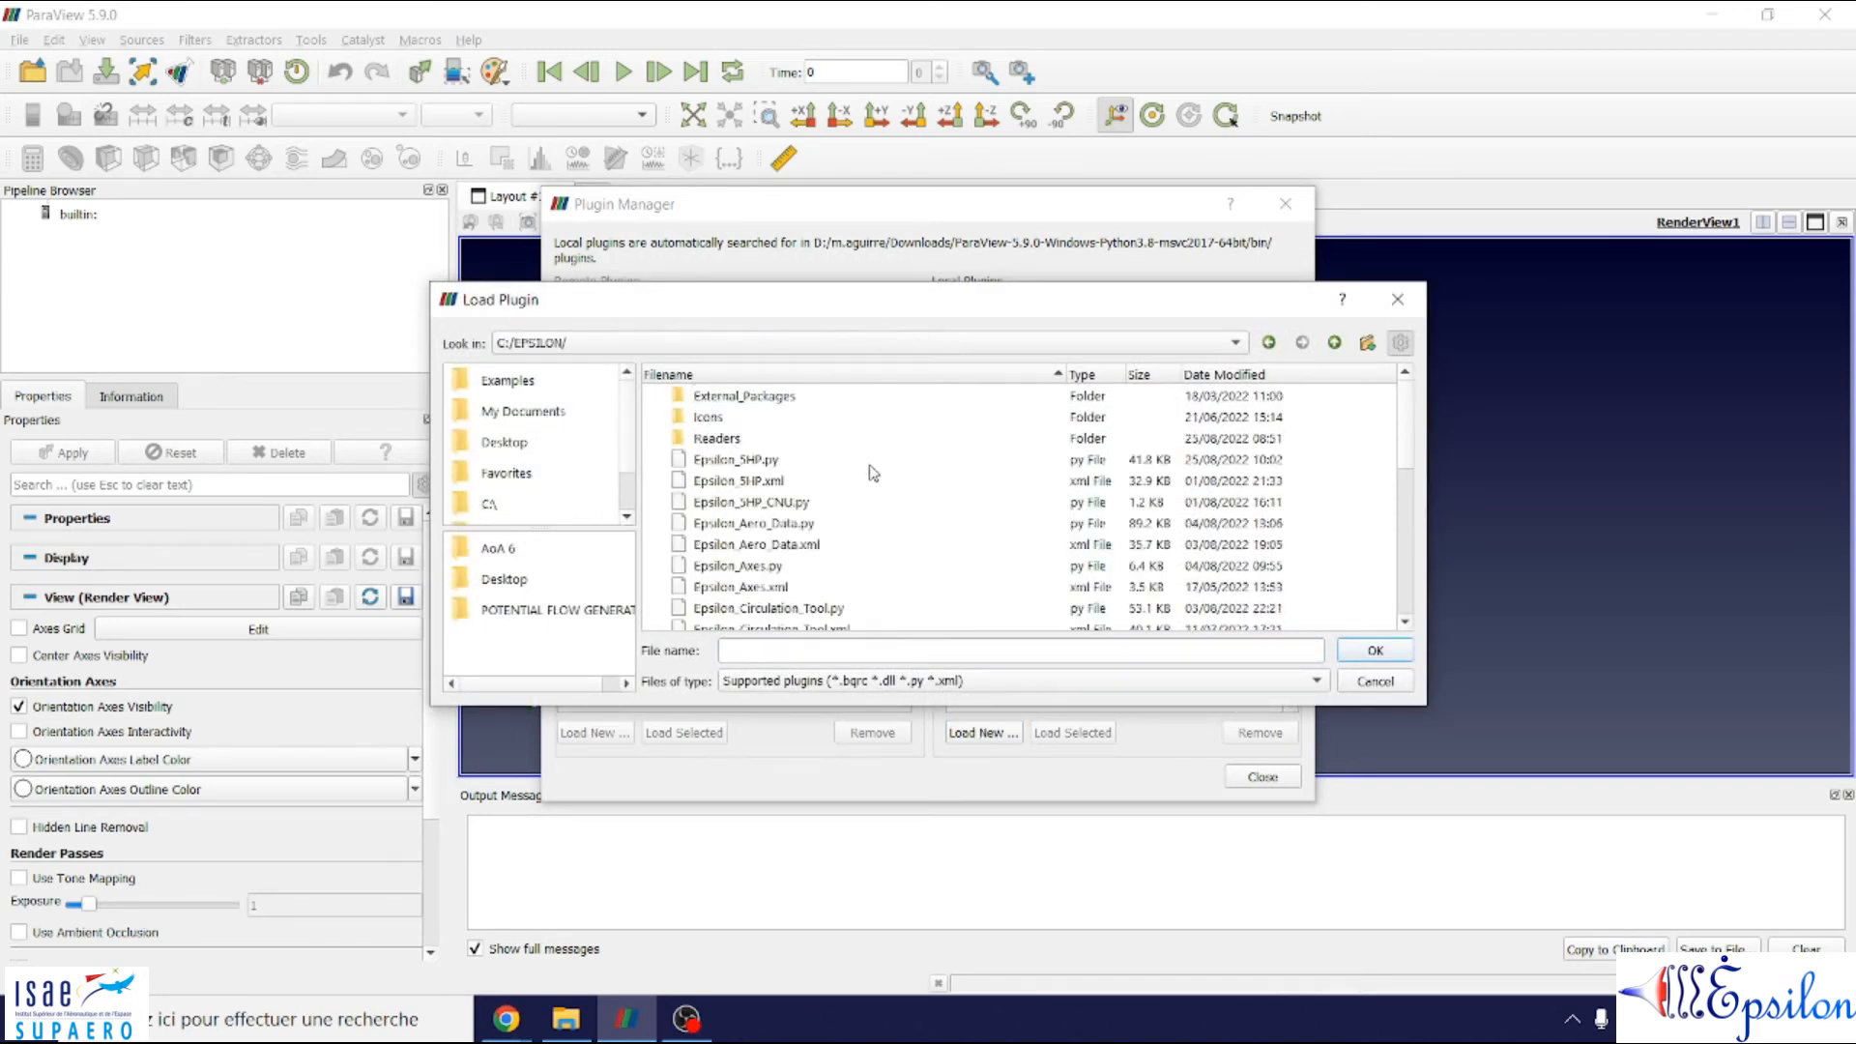
- Filter the files to XML plugins (*.xml) and load Epsilon_5HP.xml
{"action": "left_click", "coordinate": [1188, 683]}
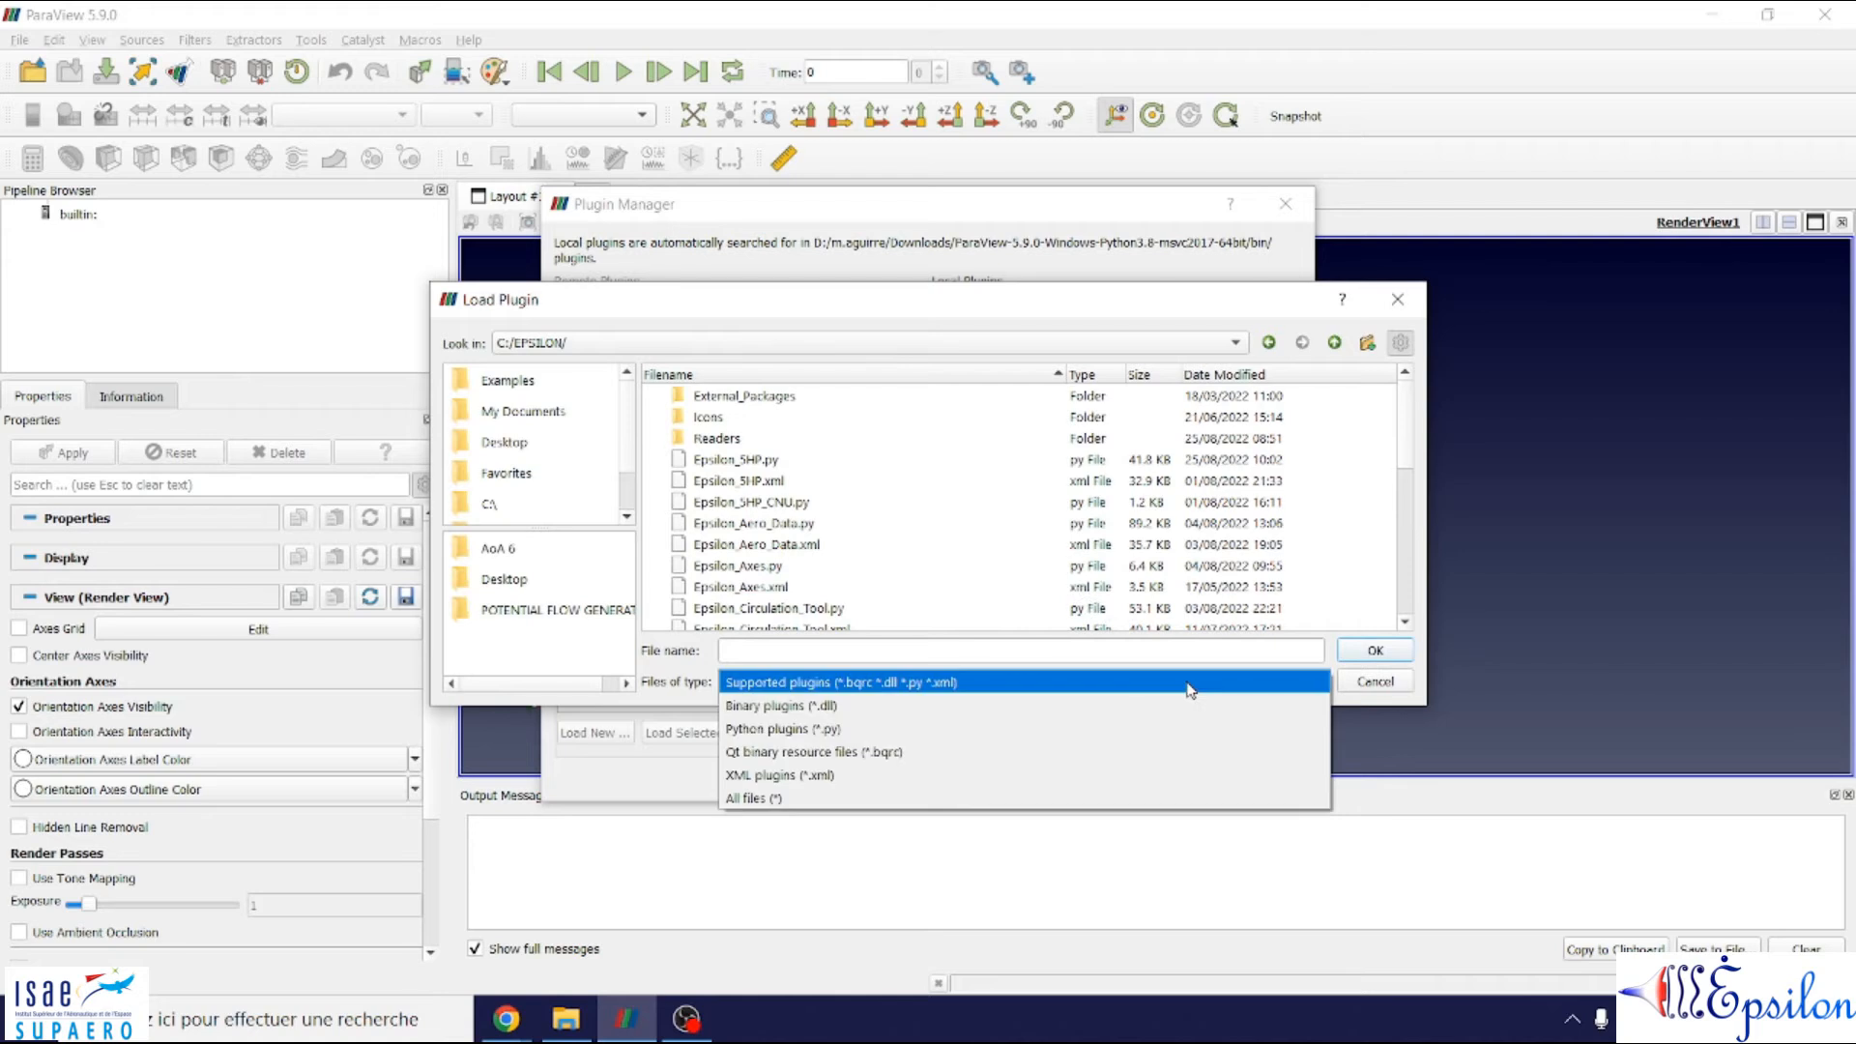
{"action": "left_click", "coordinate": [1047, 774]}
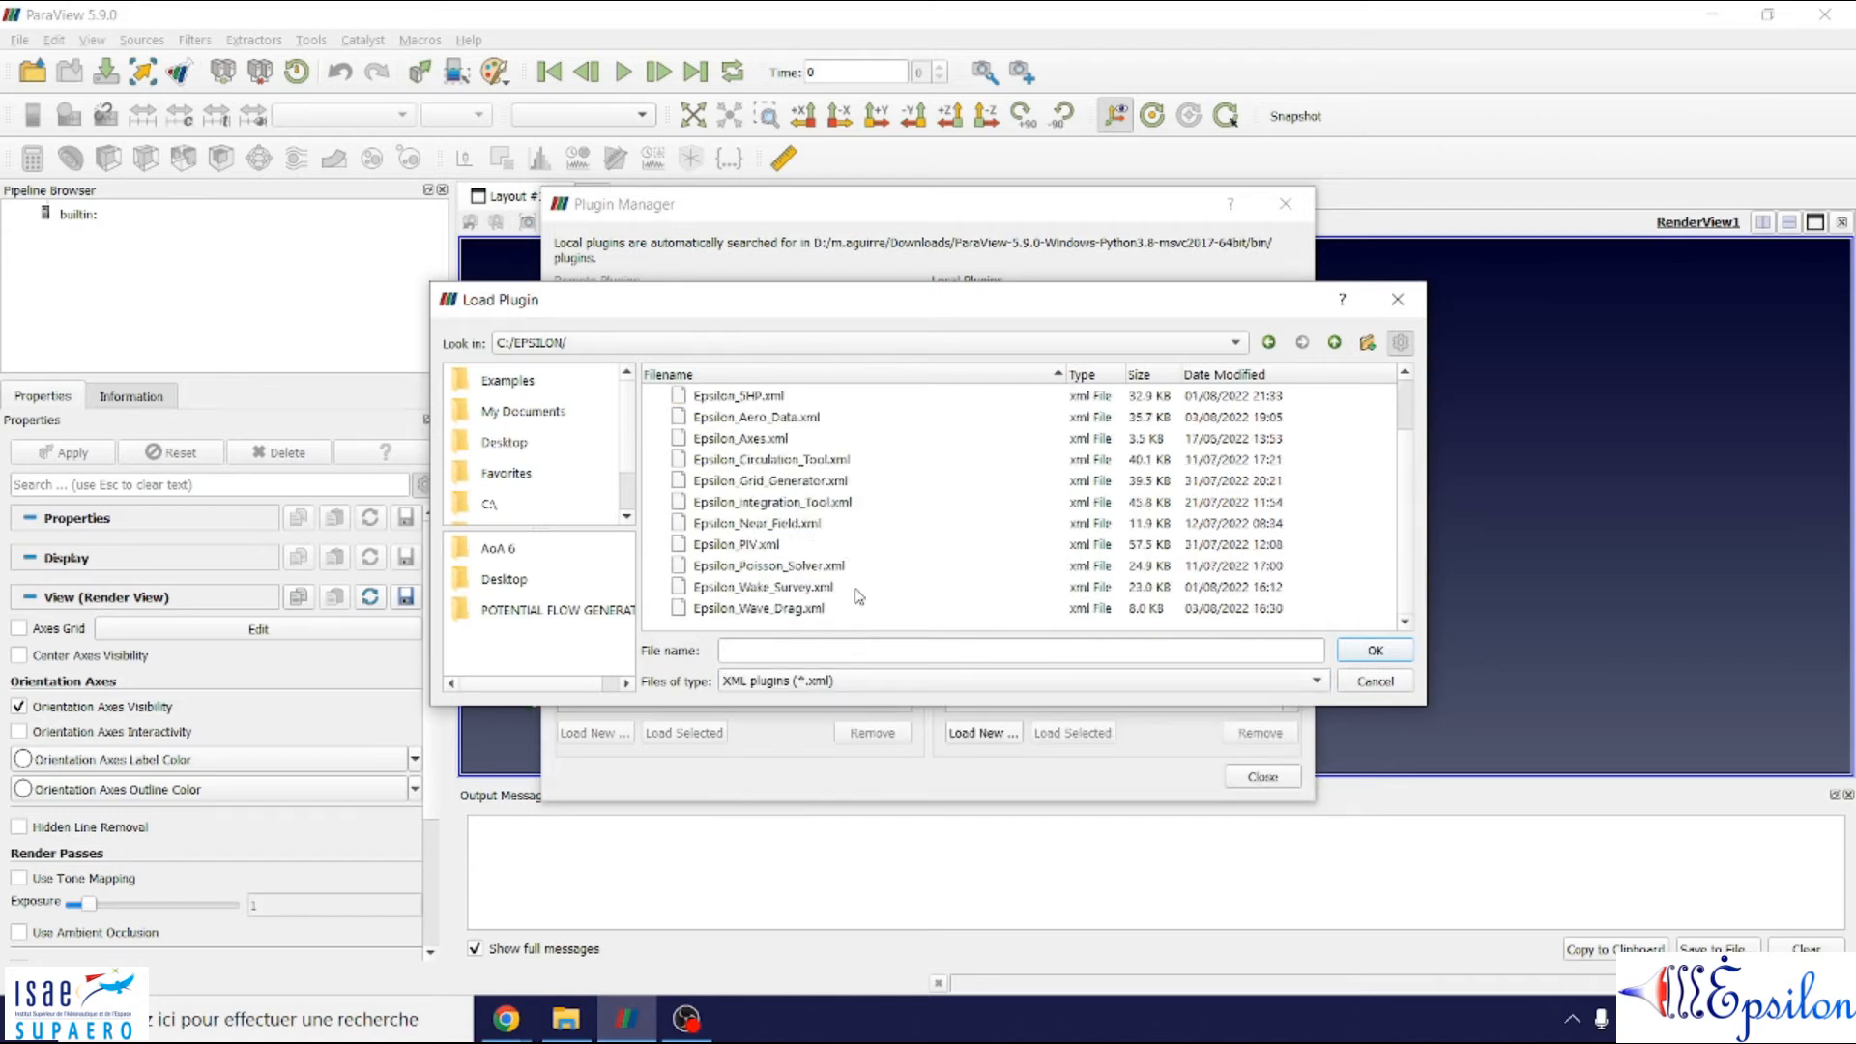
{"action": "scroll", "coordinate": [859, 596], "scroll_direction": "up", "scroll_amount": 1}
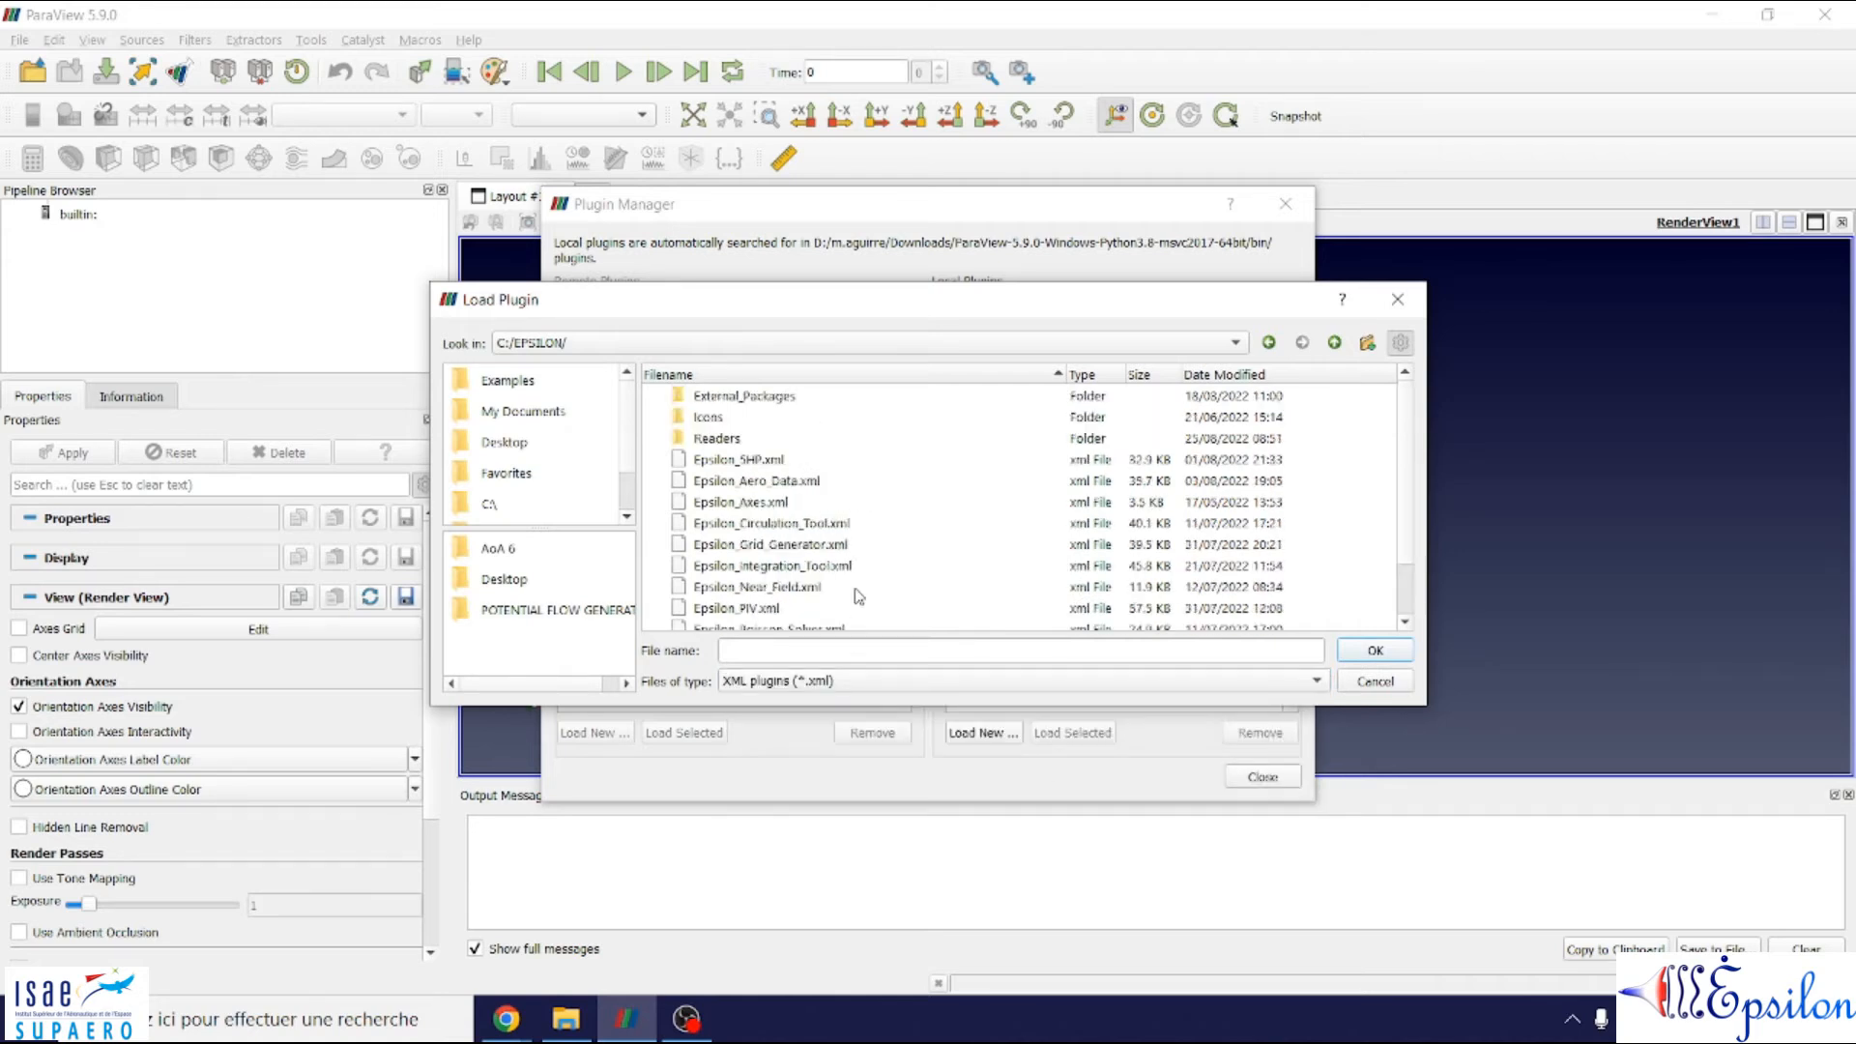
{"action": "left_click", "coordinate": [755, 462]}
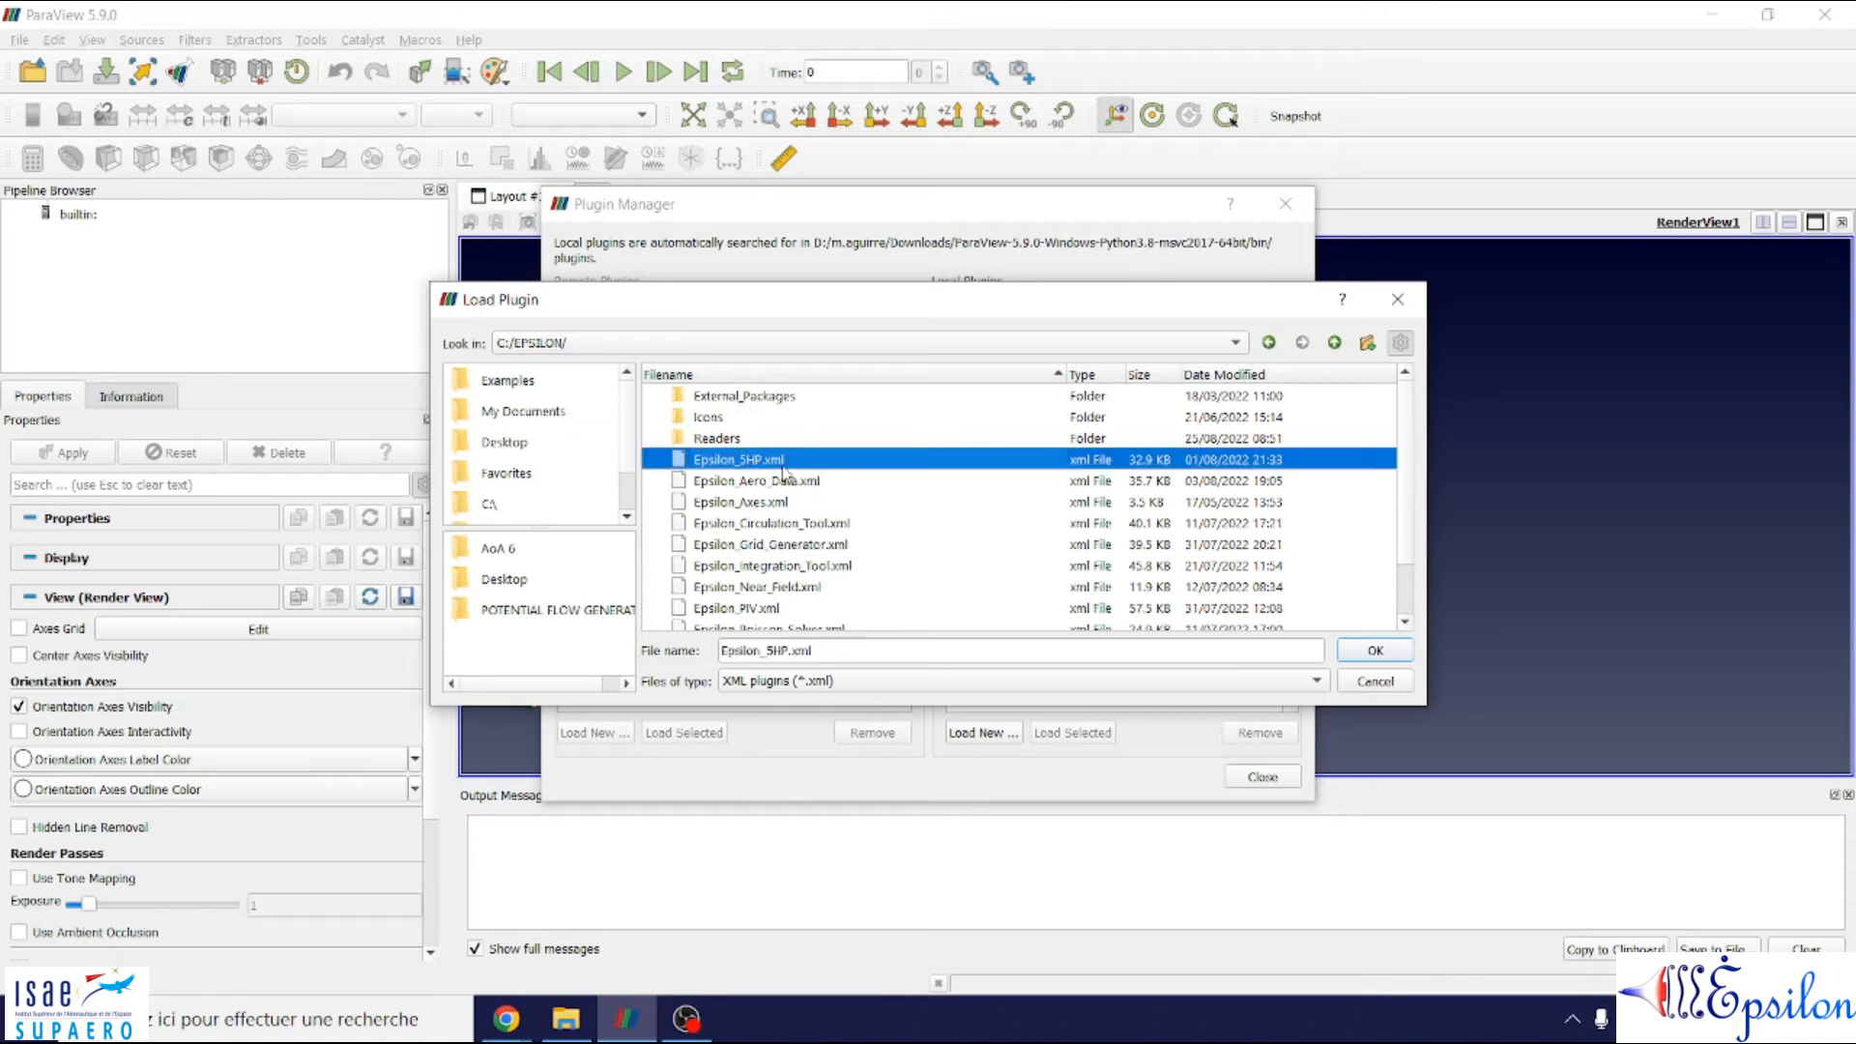
{"action": "double_click", "coordinate": [767, 467]}
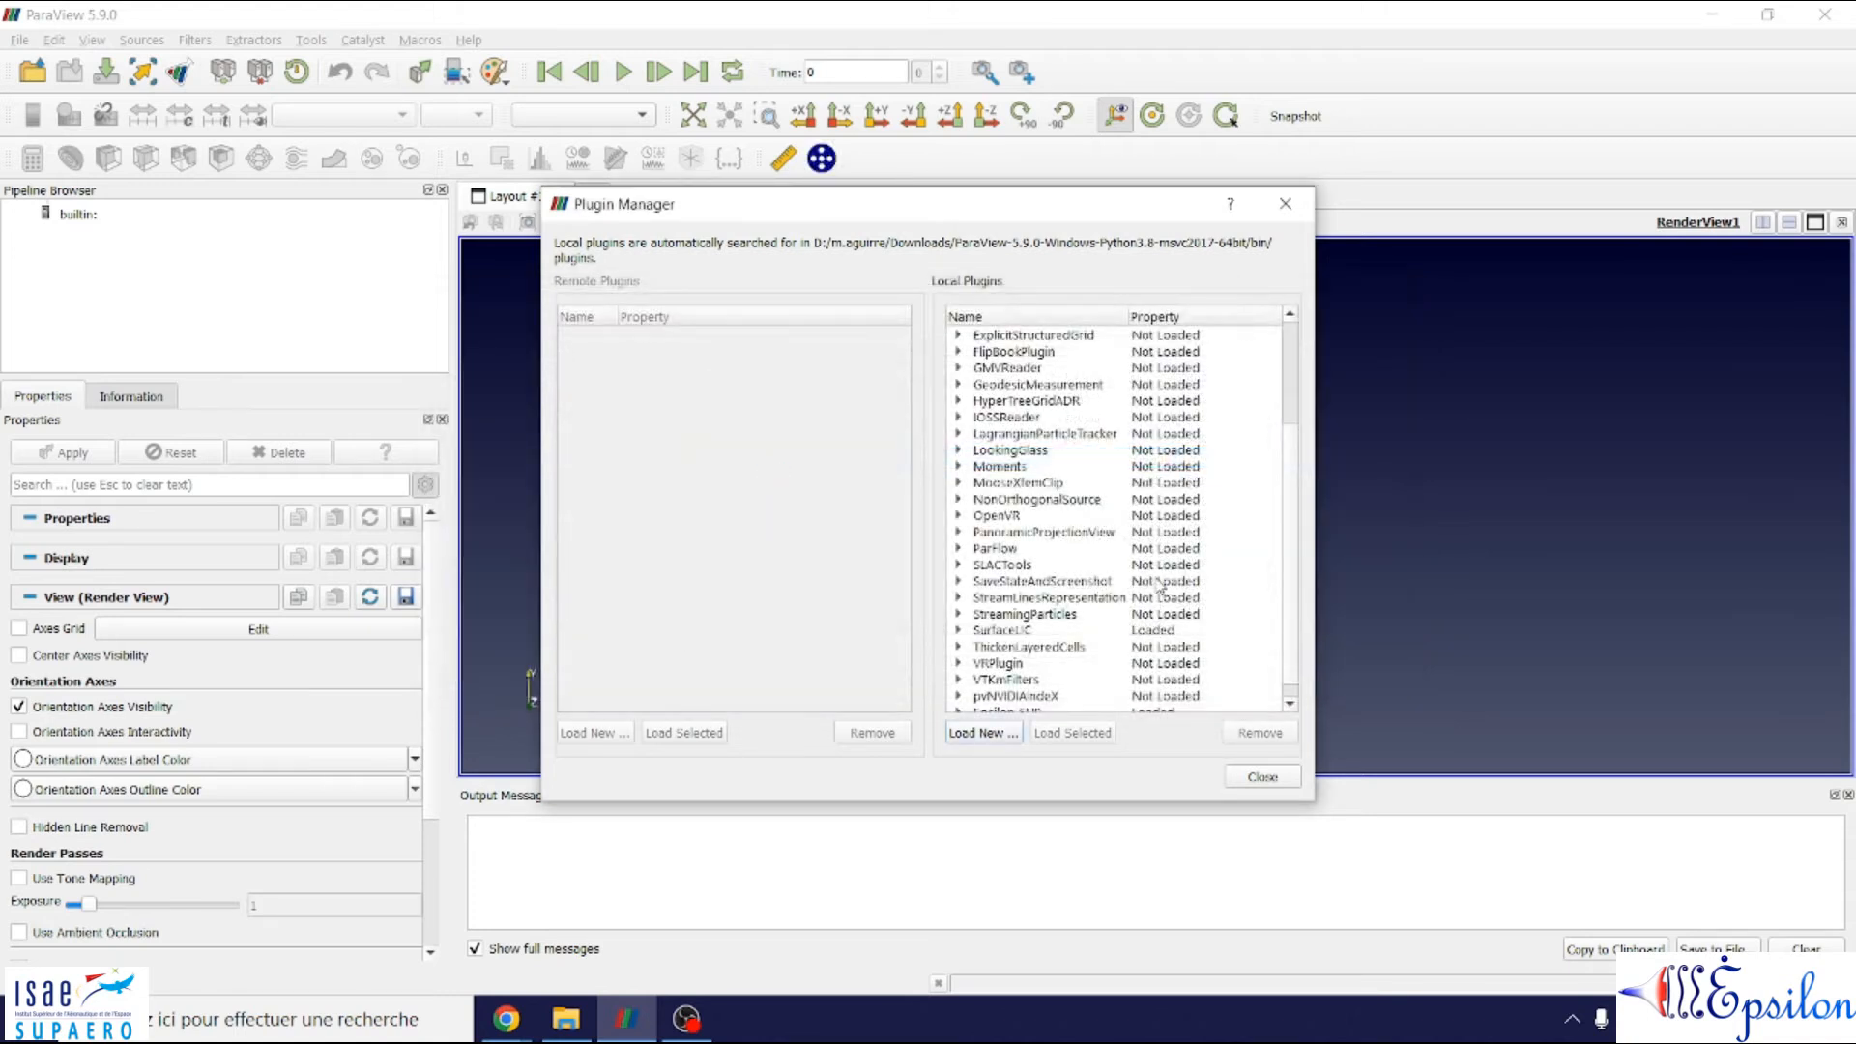
- Expand the Epsilon_5HP entry among the local plugins and enable its Auto Load option
{"action": "scroll", "coordinate": [1160, 586], "scroll_direction": "down", "scroll_amount": 1}
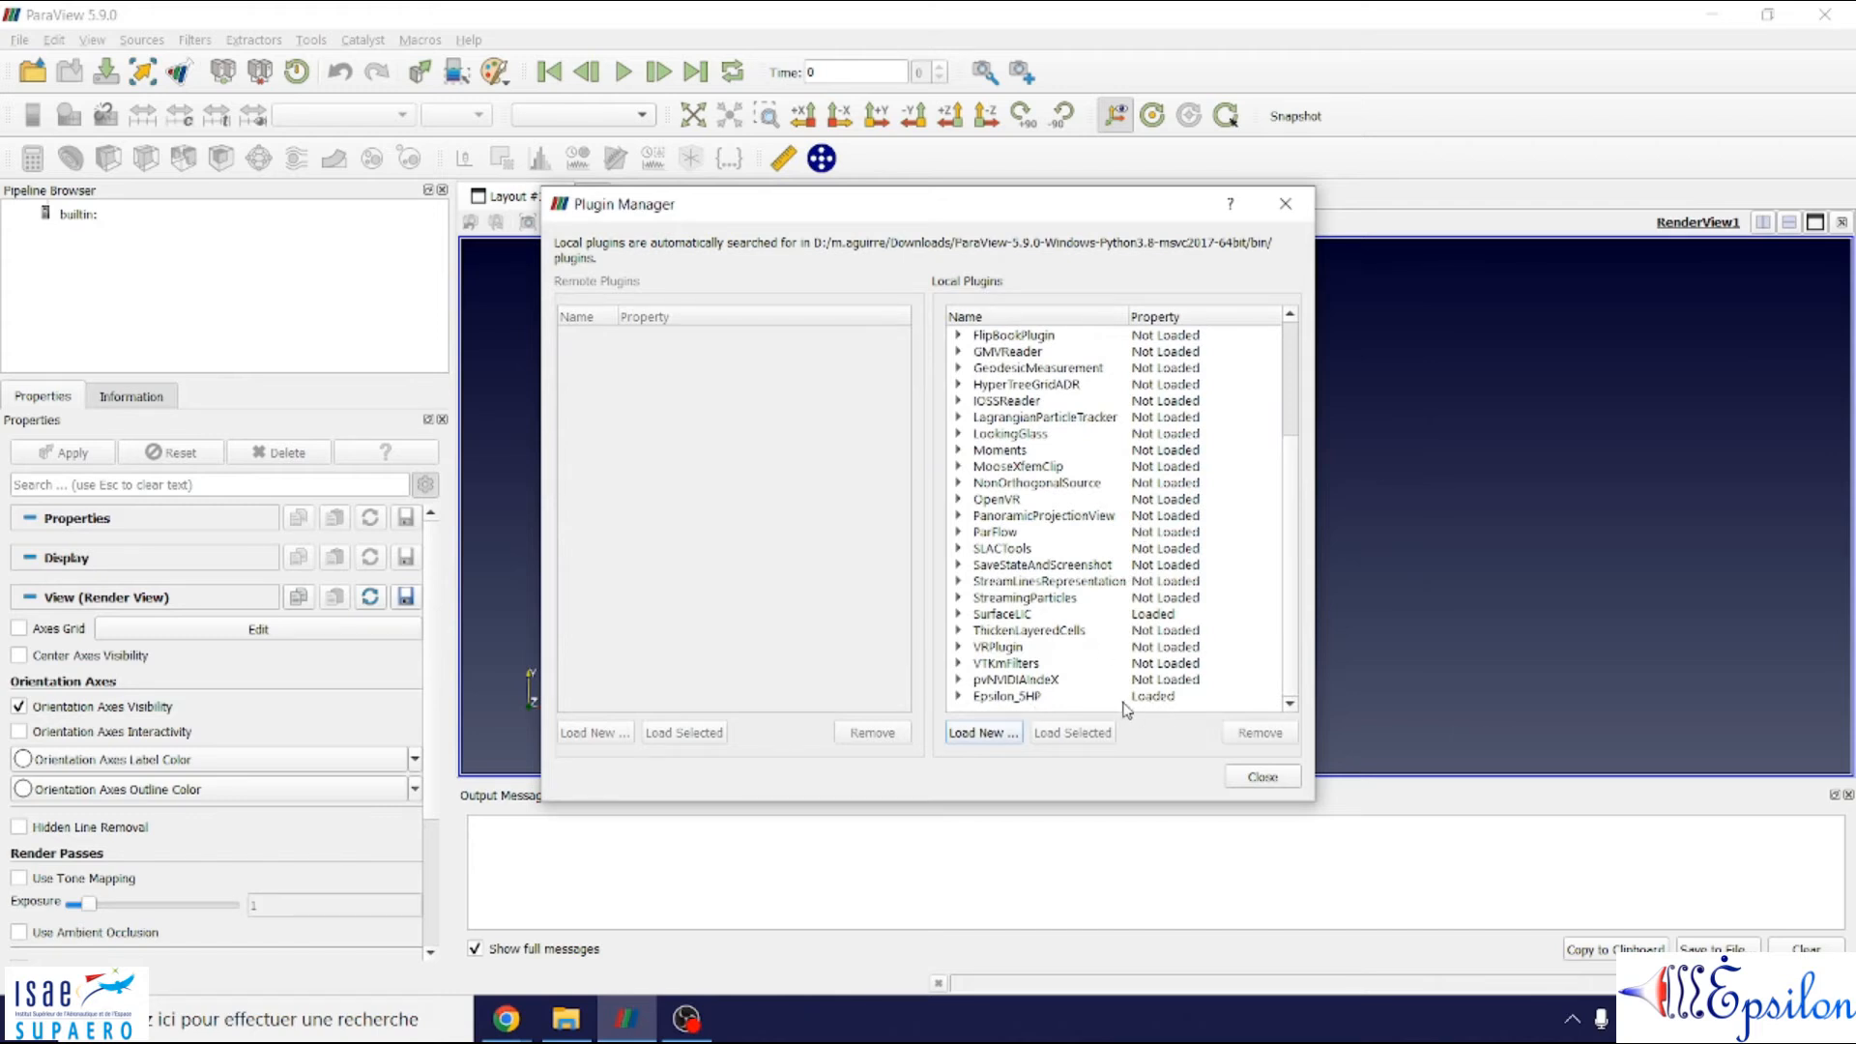
{"action": "left_click", "coordinate": [959, 698]}
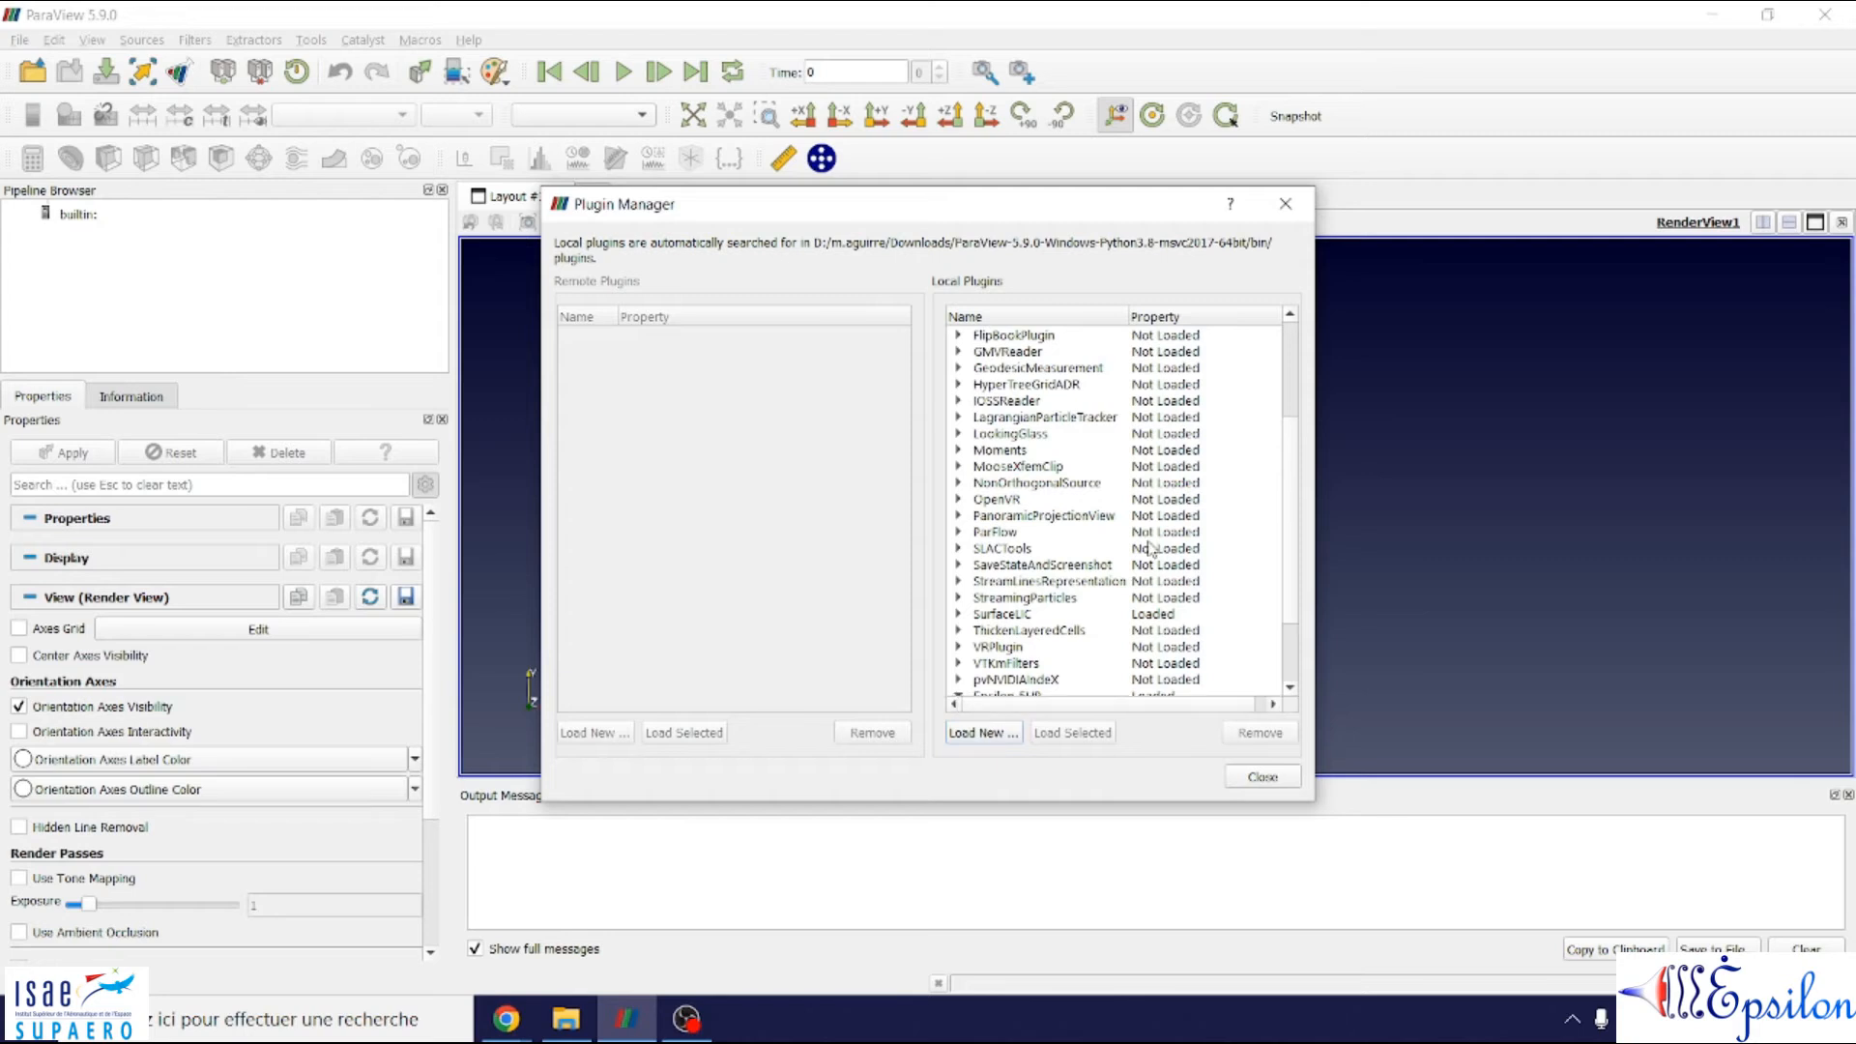
{"action": "scroll", "coordinate": [1148, 541], "scroll_direction": "down", "scroll_amount": 2}
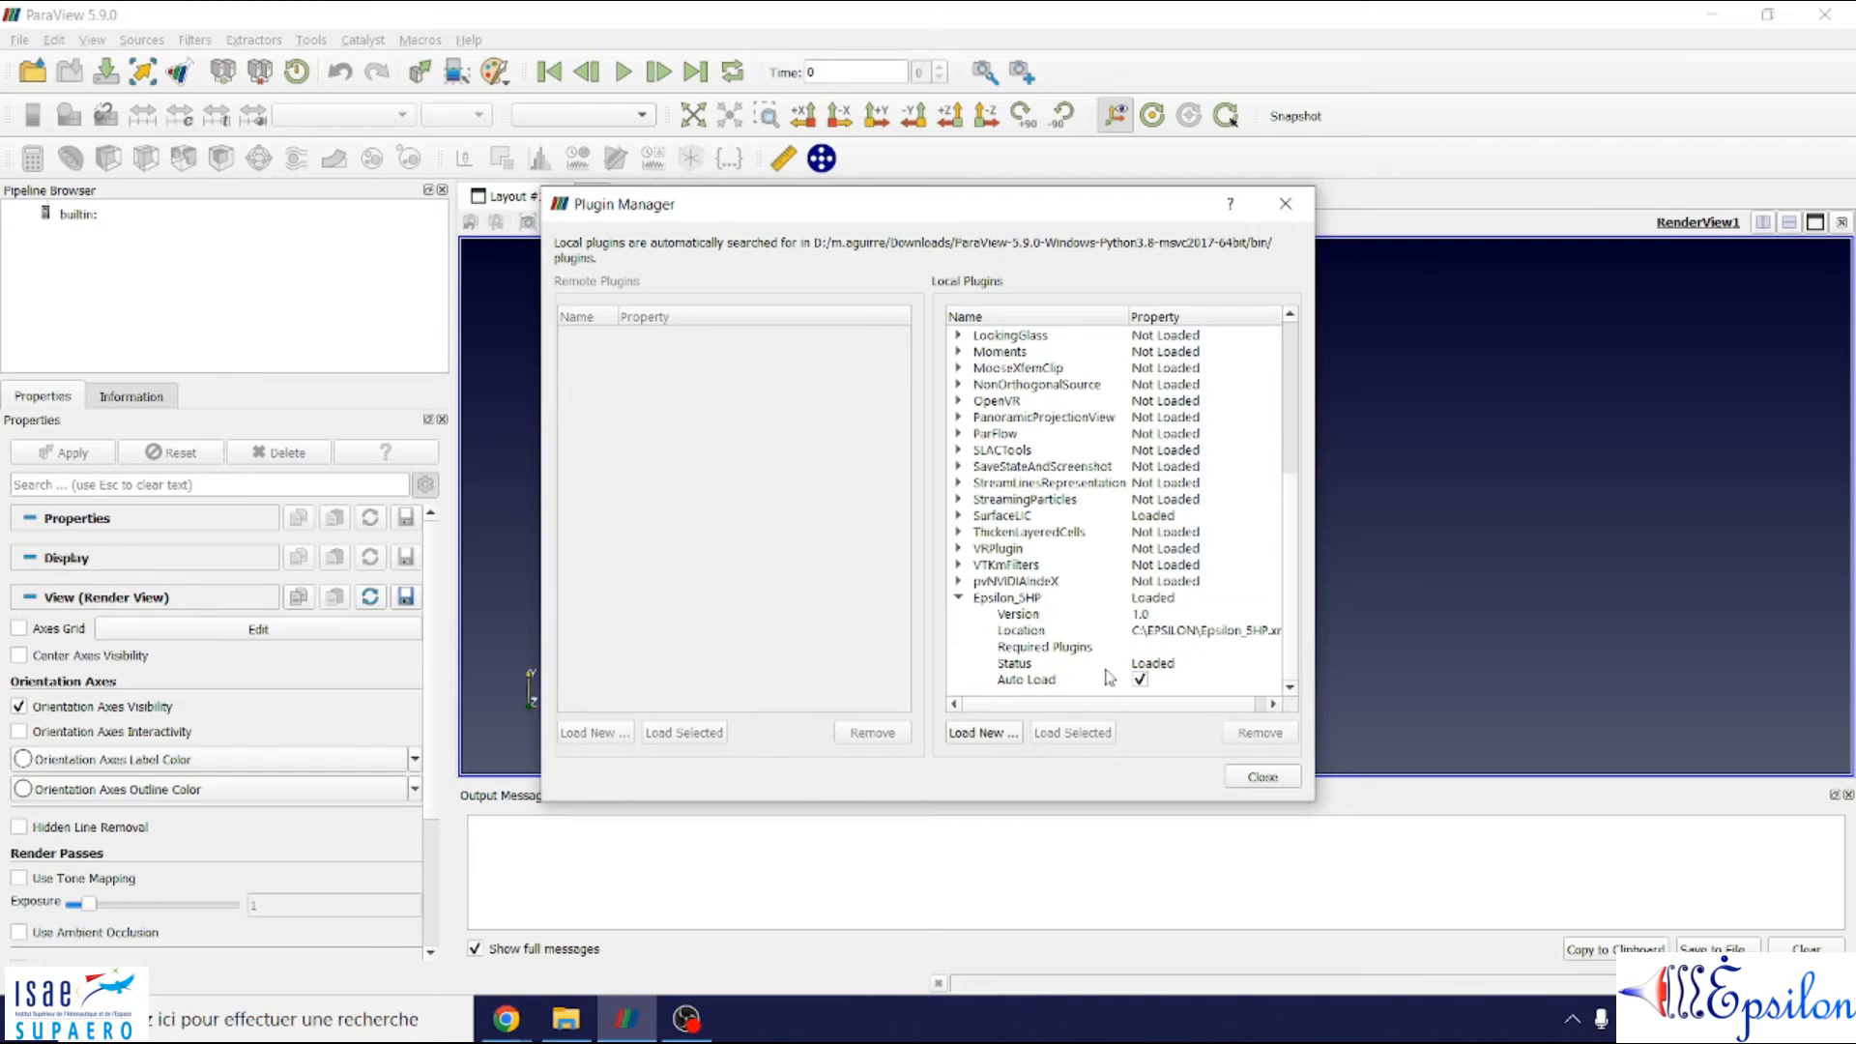
- Load Epsilon_Aero_Data.xml with Auto Load on, add the remaining Epsilon XML plugins from the same folder, and close the Plugin Manager
{"action": "left_click", "coordinate": [994, 737]}
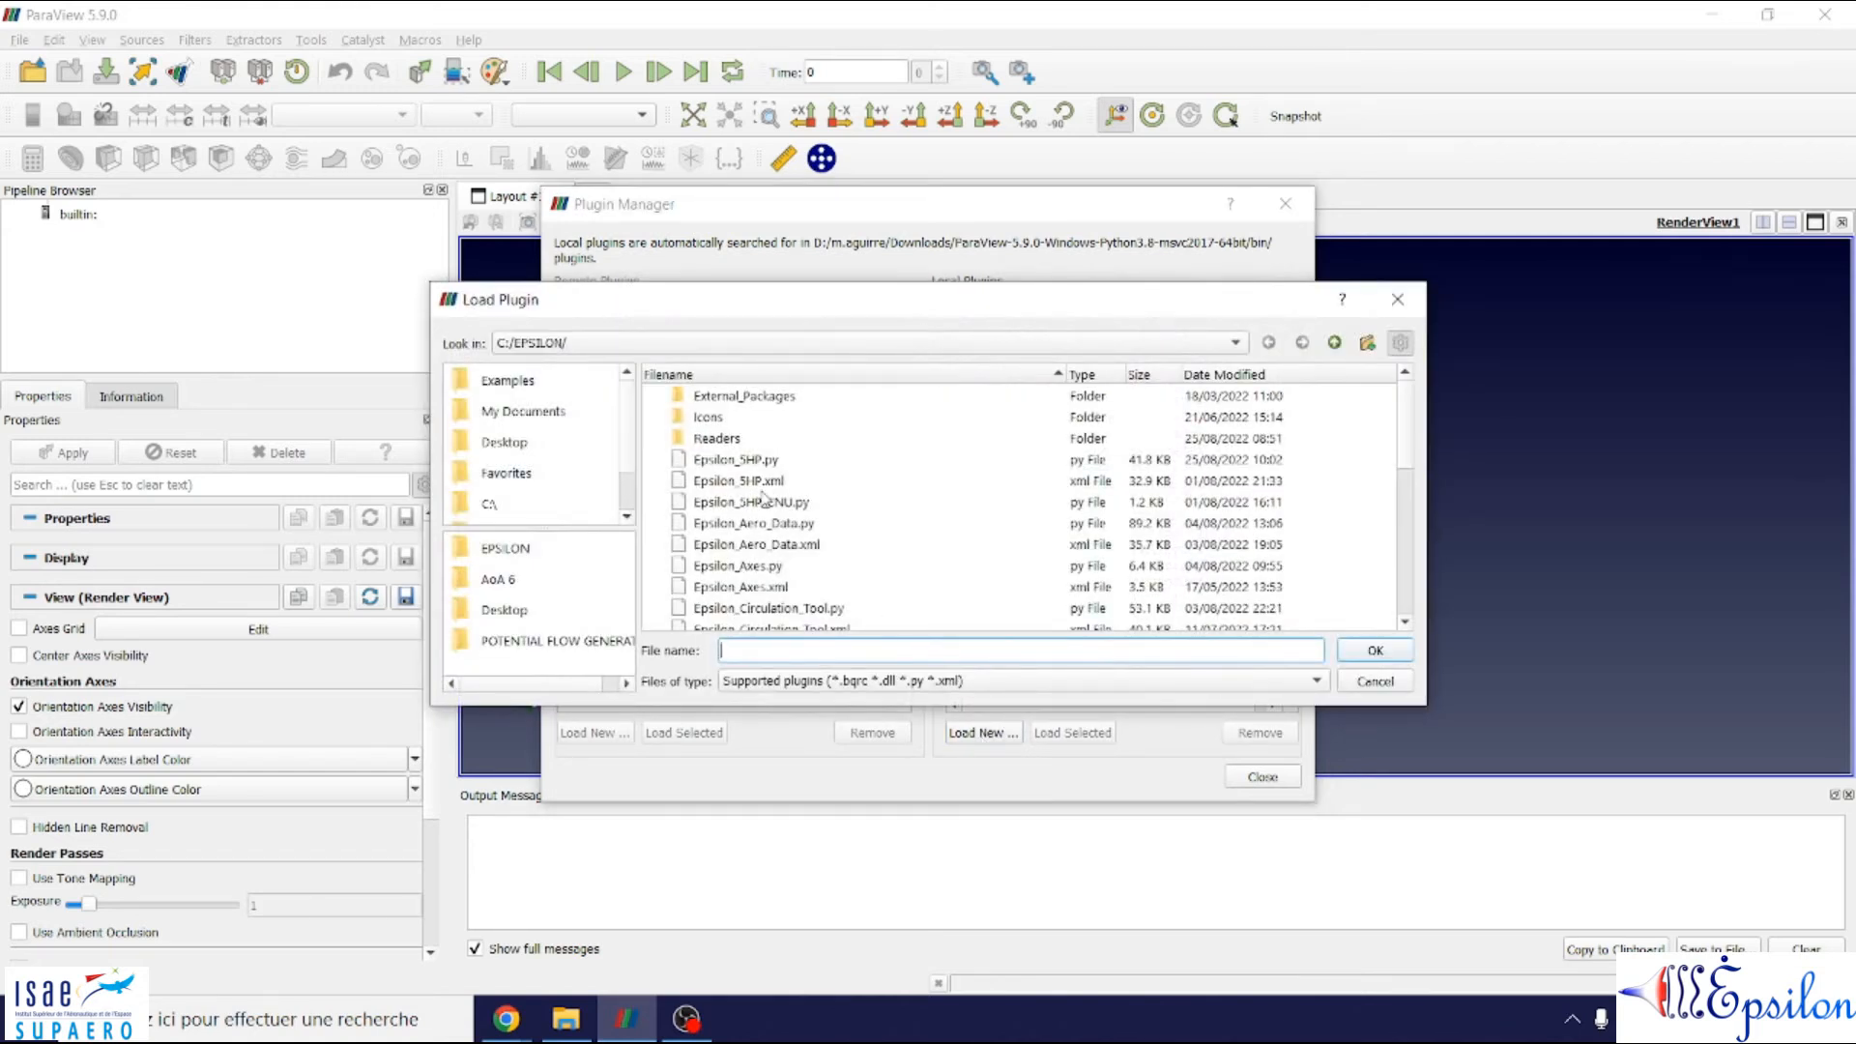
{"action": "double_click", "coordinate": [787, 547]}
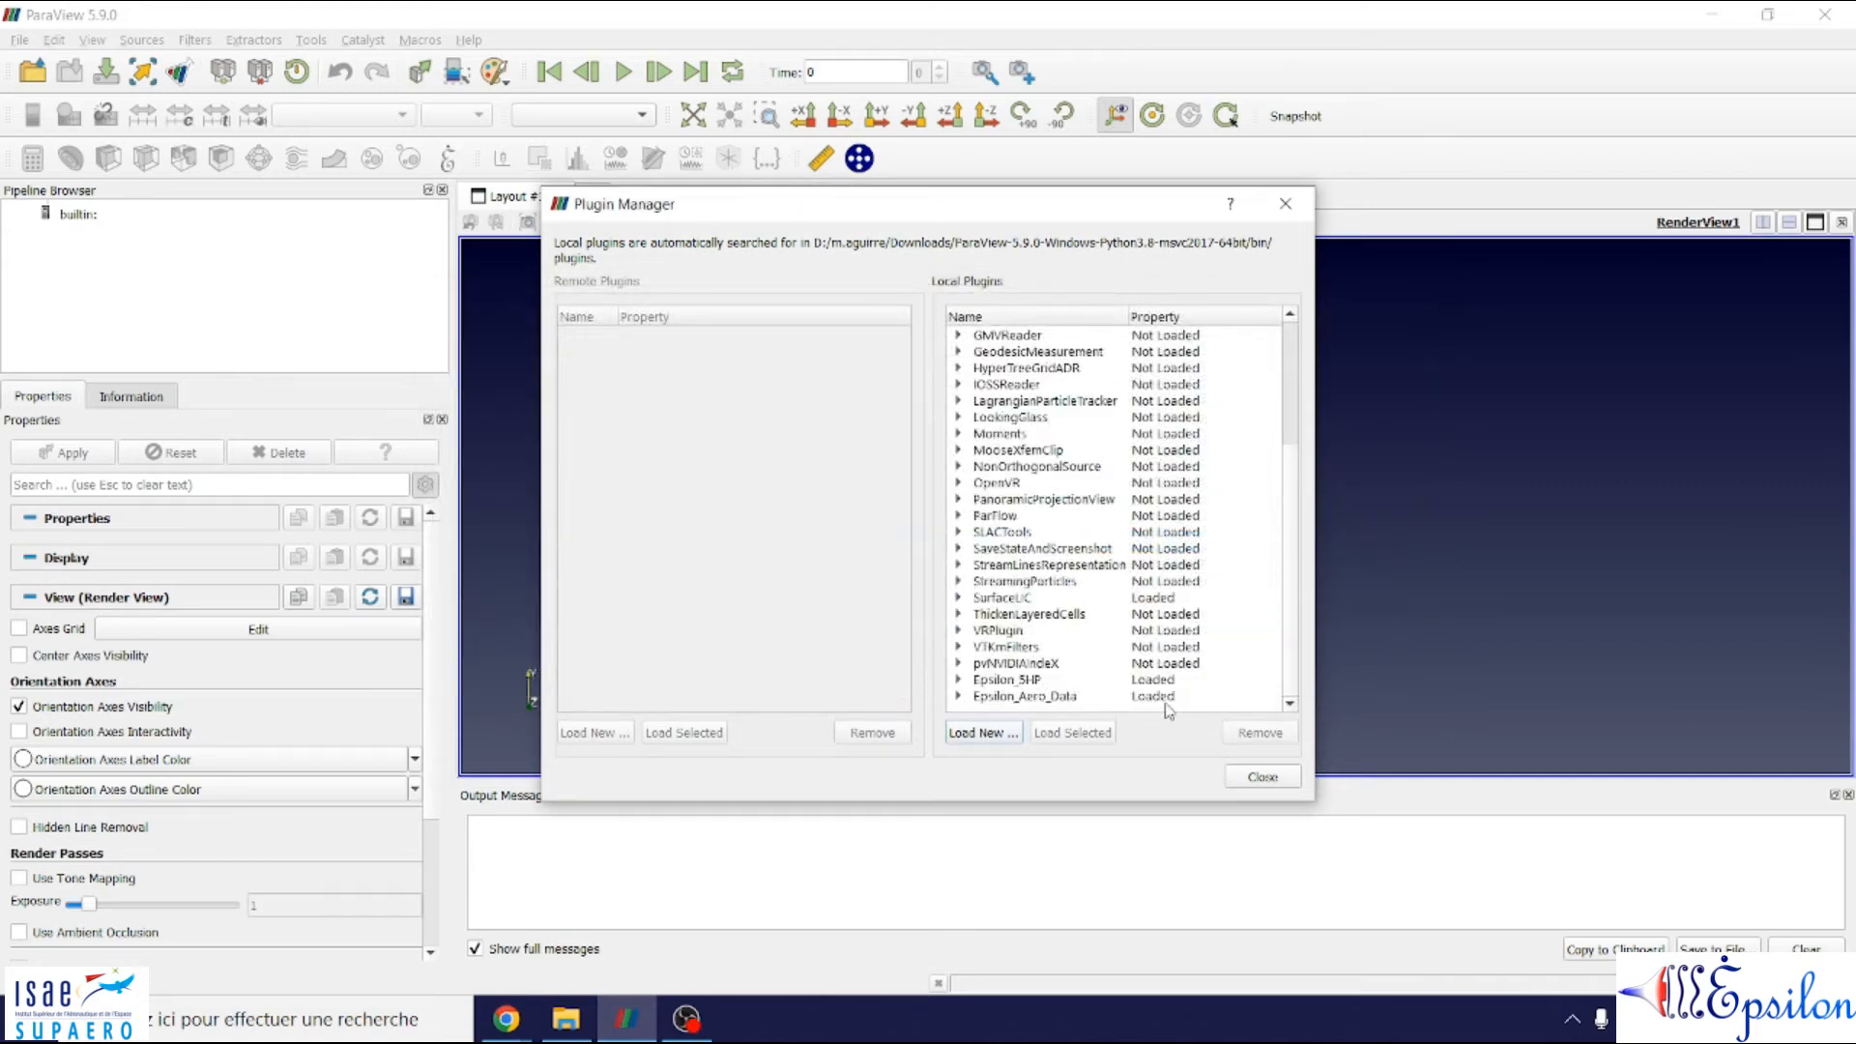
{"action": "left_click", "coordinate": [958, 696]}
{"action": "scroll", "coordinate": [1100, 430], "scroll_direction": "down", "scroll_amount": 2}
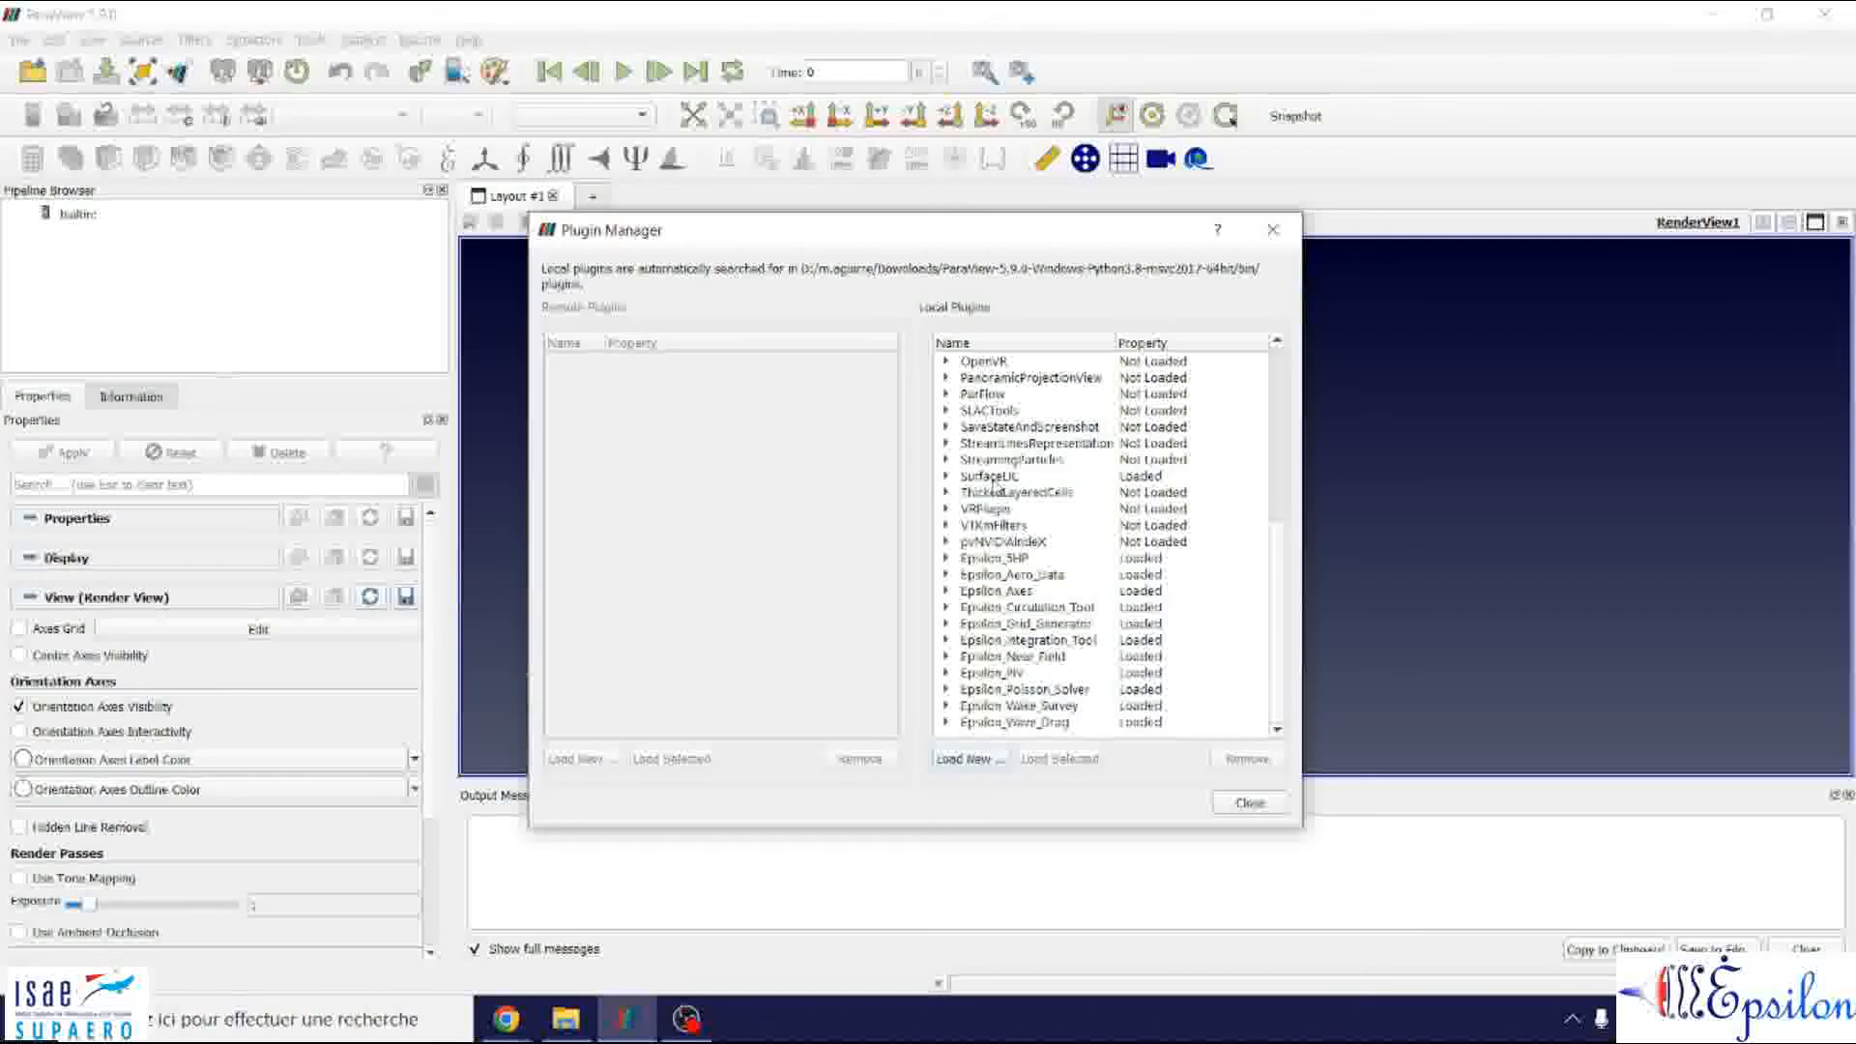
{"action": "left_click", "coordinate": [1253, 804]}
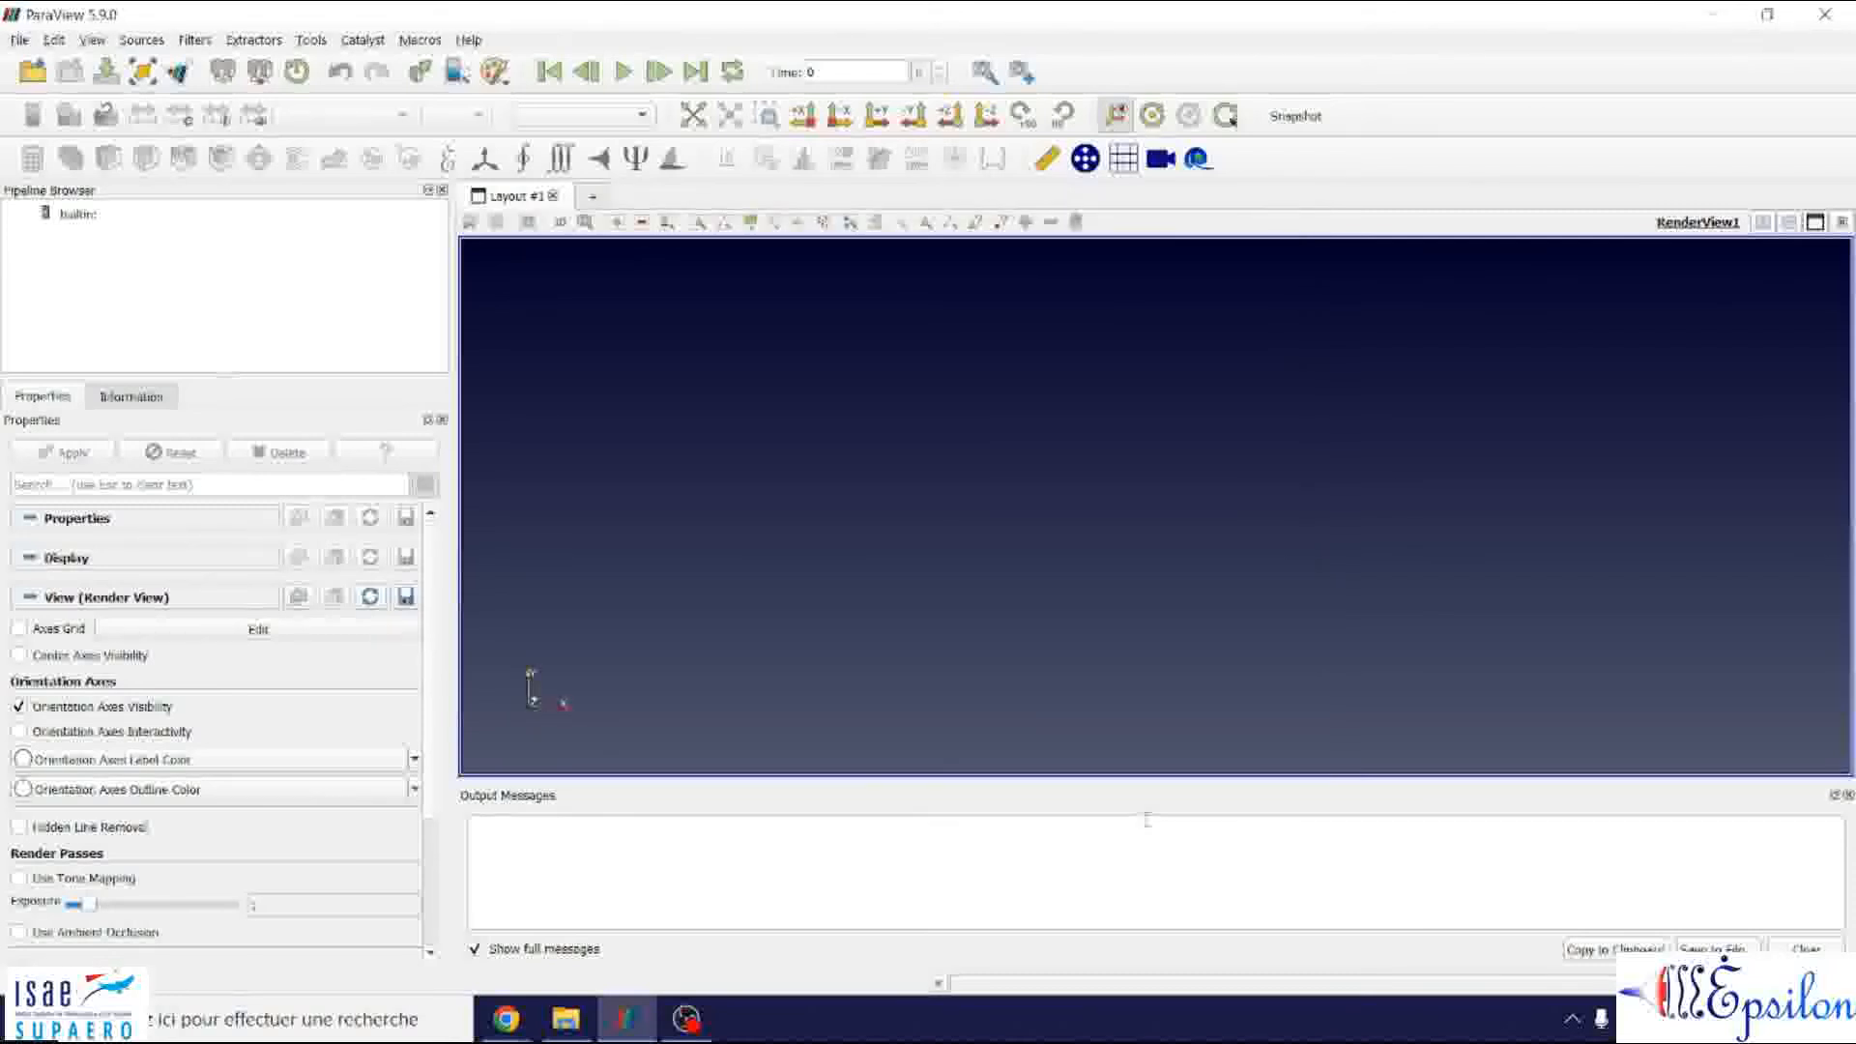
- Reset the session, discarding the current visualization, and restart ParaView
{"action": "left_click", "coordinate": [53, 40]}
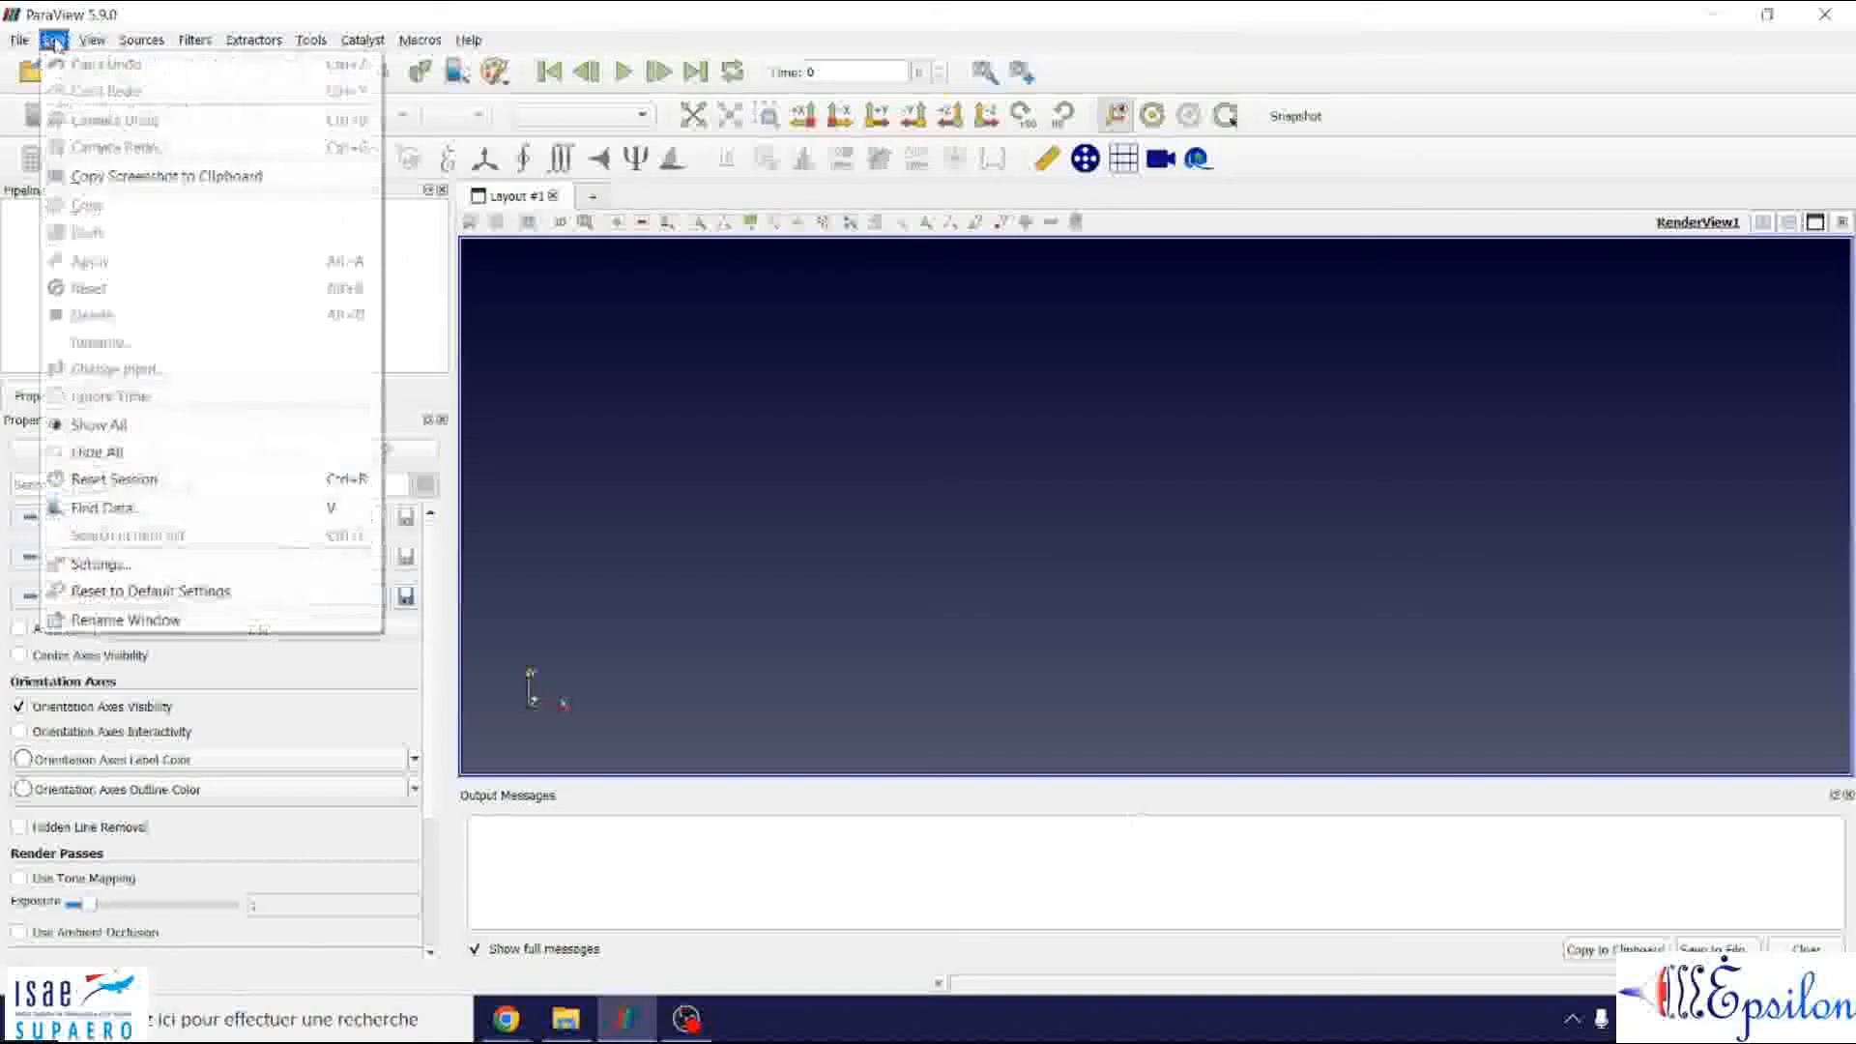
{"action": "left_click", "coordinate": [147, 481]}
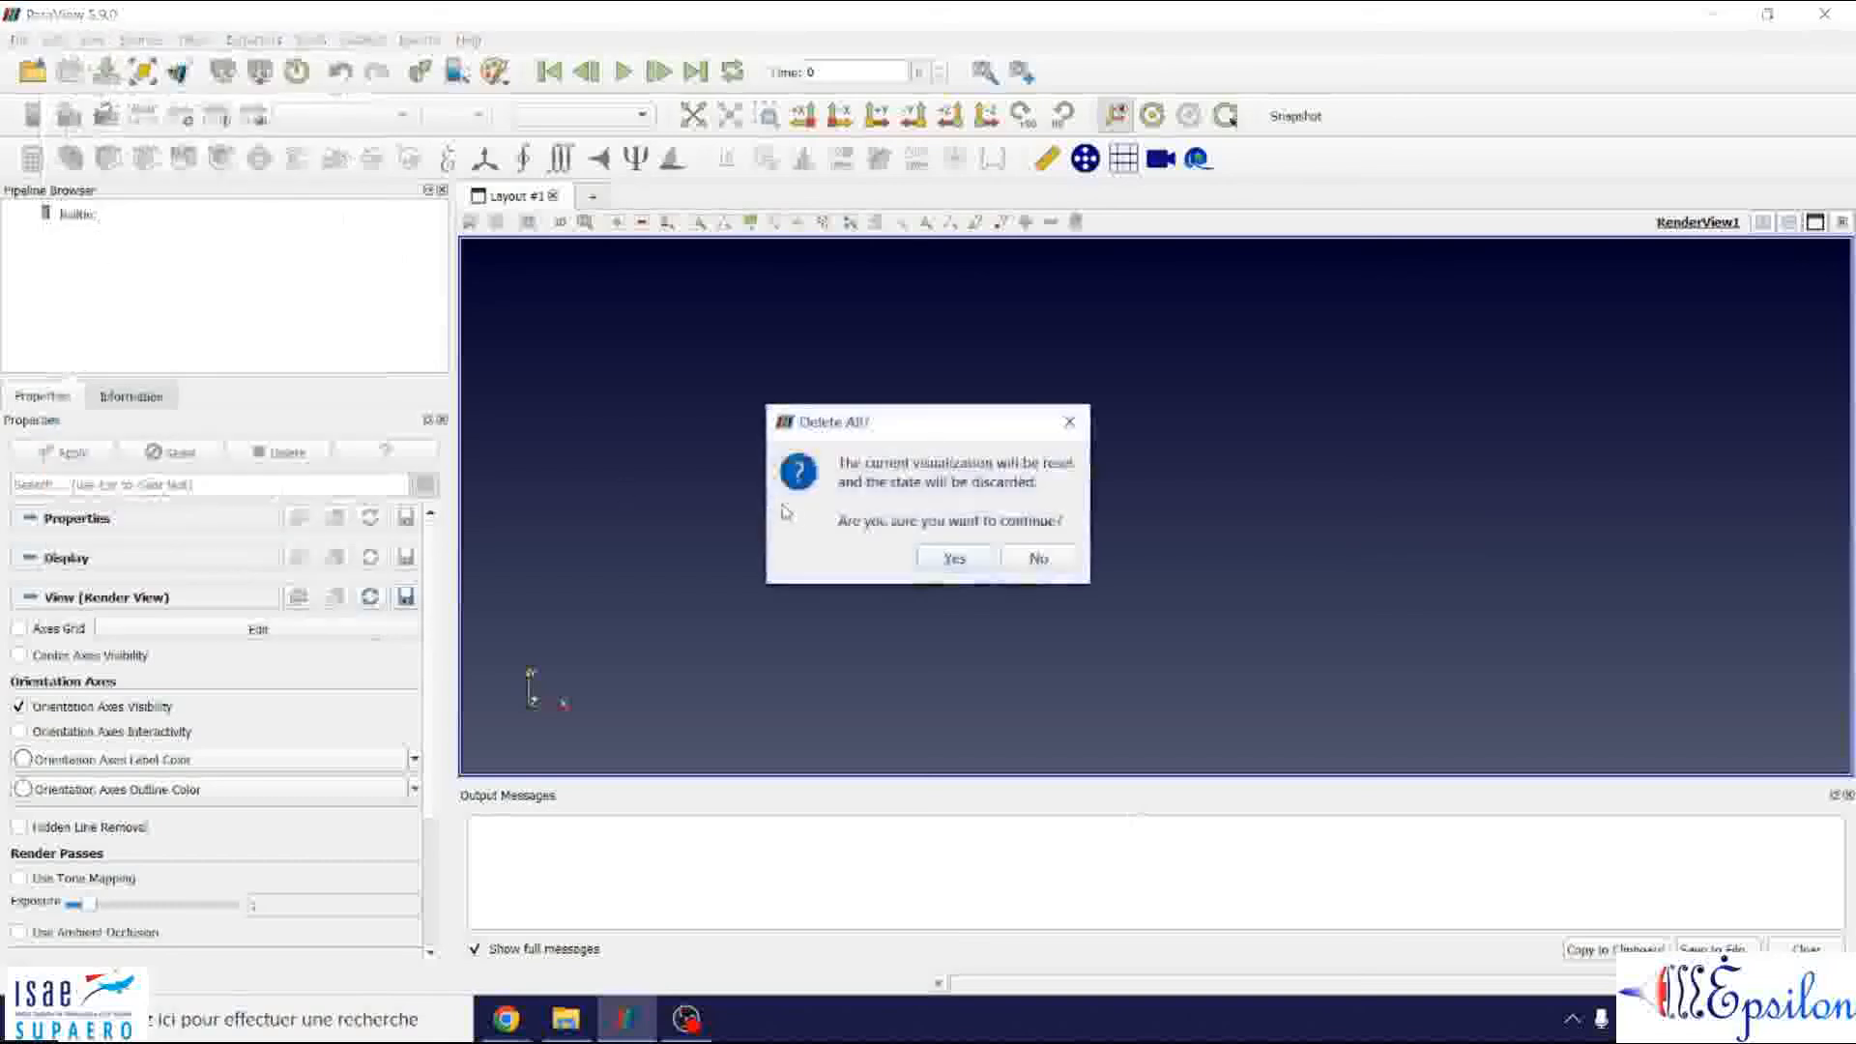
{"action": "left_click", "coordinate": [956, 560]}
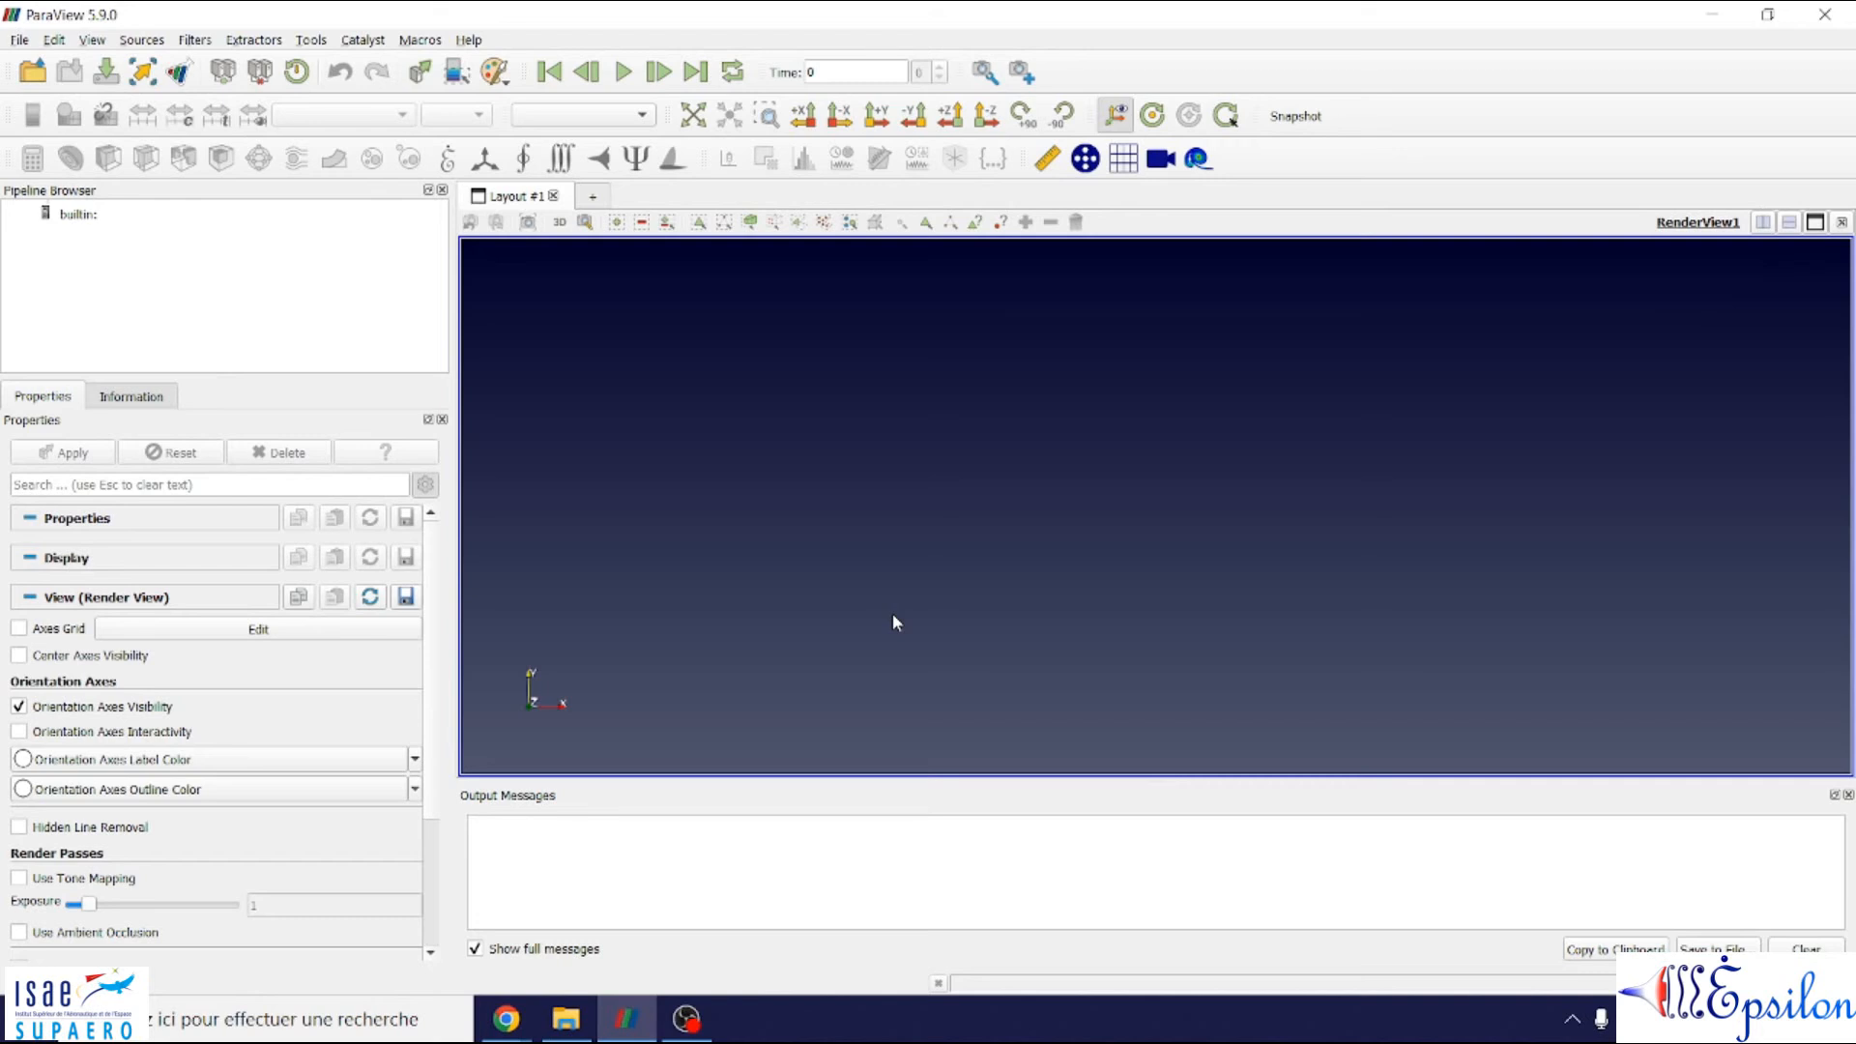
{"action": "left_click", "coordinate": [1837, 27]}
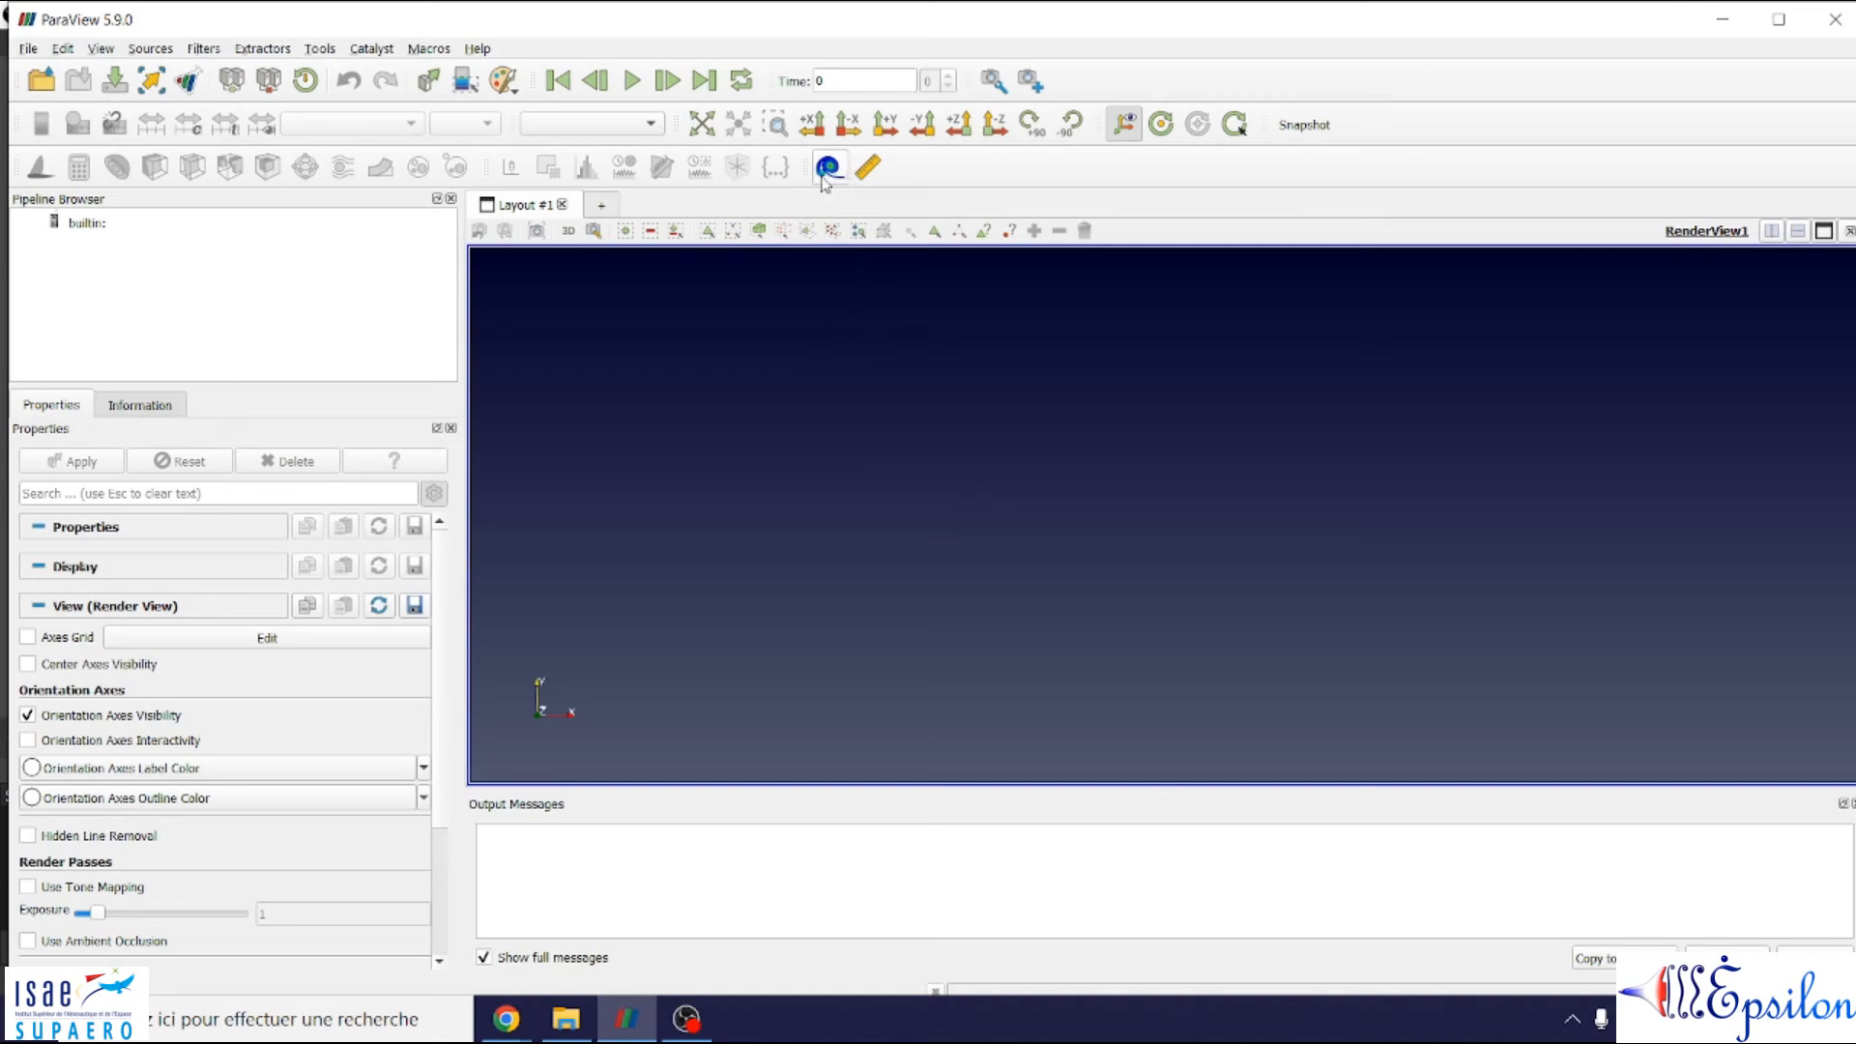
- Load the unloaded Epsilon_5HP plugin through the Plugin Manager and enable its Auto Load option
{"action": "left_click", "coordinate": [319, 48]}
{"action": "left_click", "coordinate": [437, 211]}
{"action": "scroll", "coordinate": [1211, 547], "scroll_direction": "down", "scroll_amount": 6}
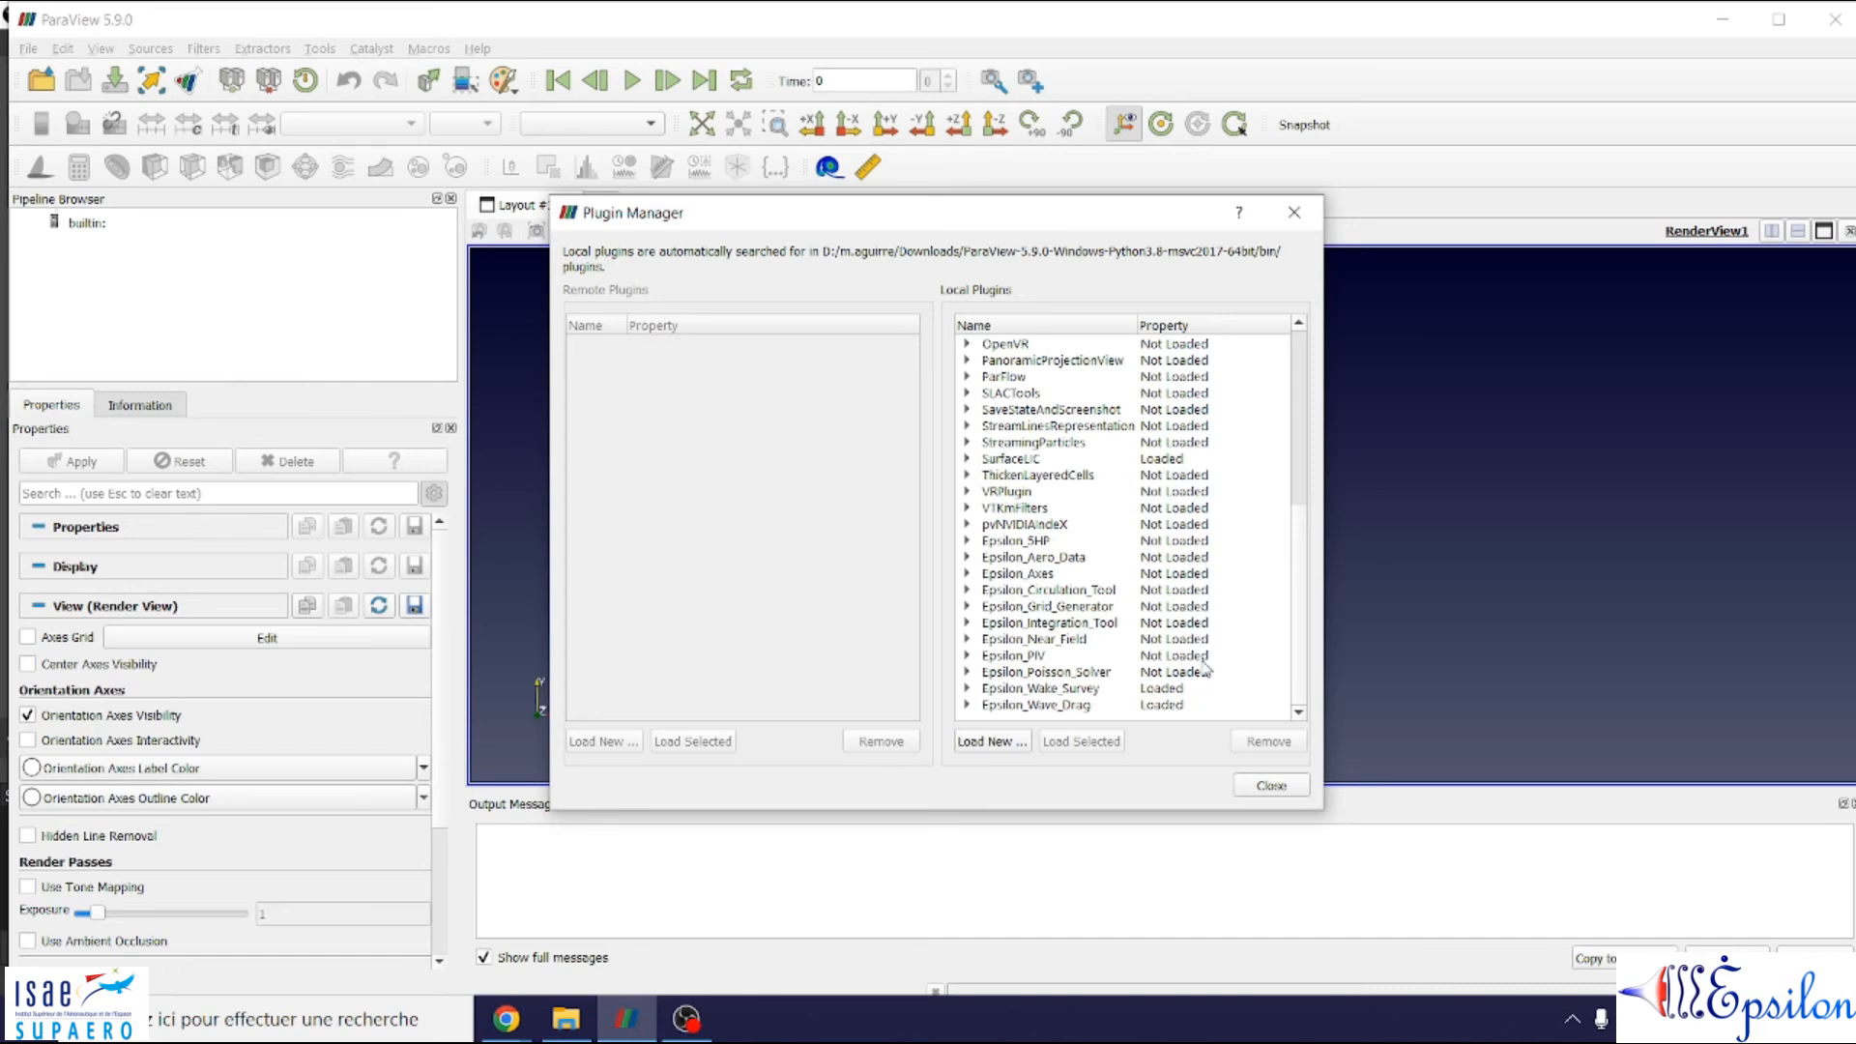
{"action": "left_click", "coordinate": [1026, 543]}
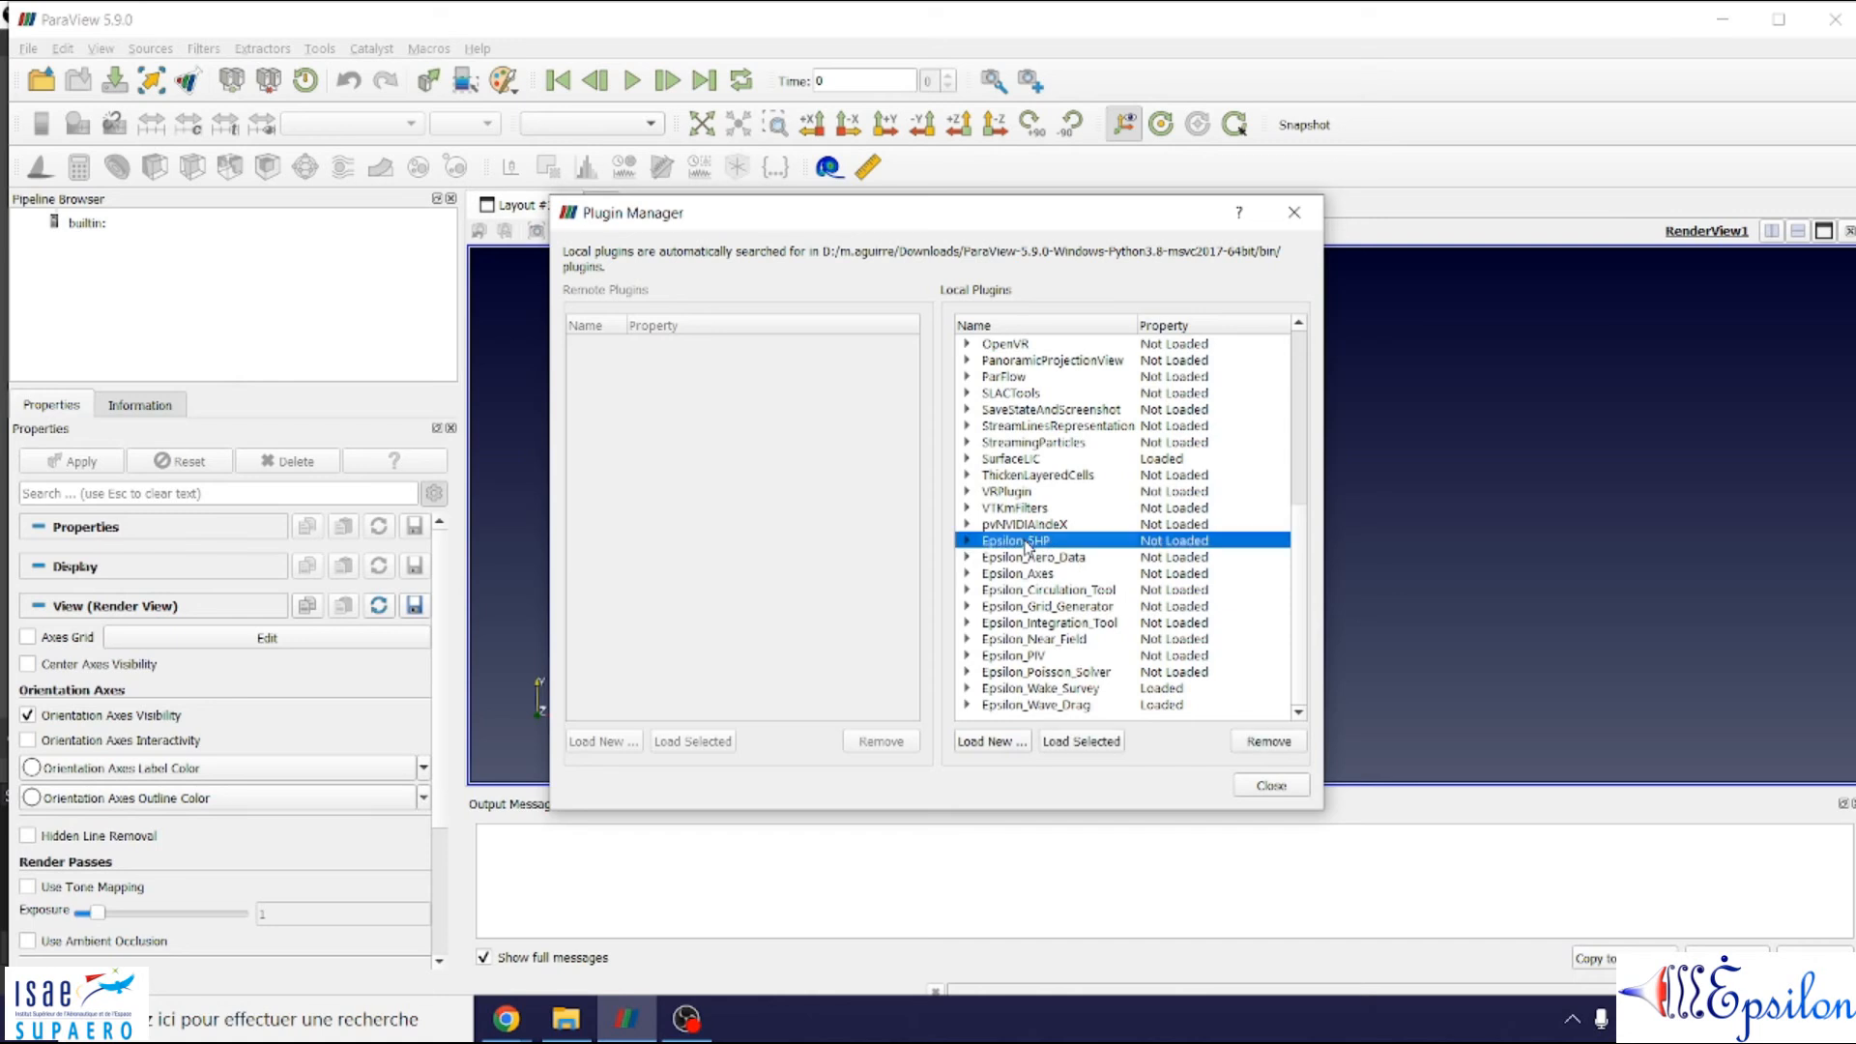
{"action": "left_click", "coordinate": [1078, 742]}
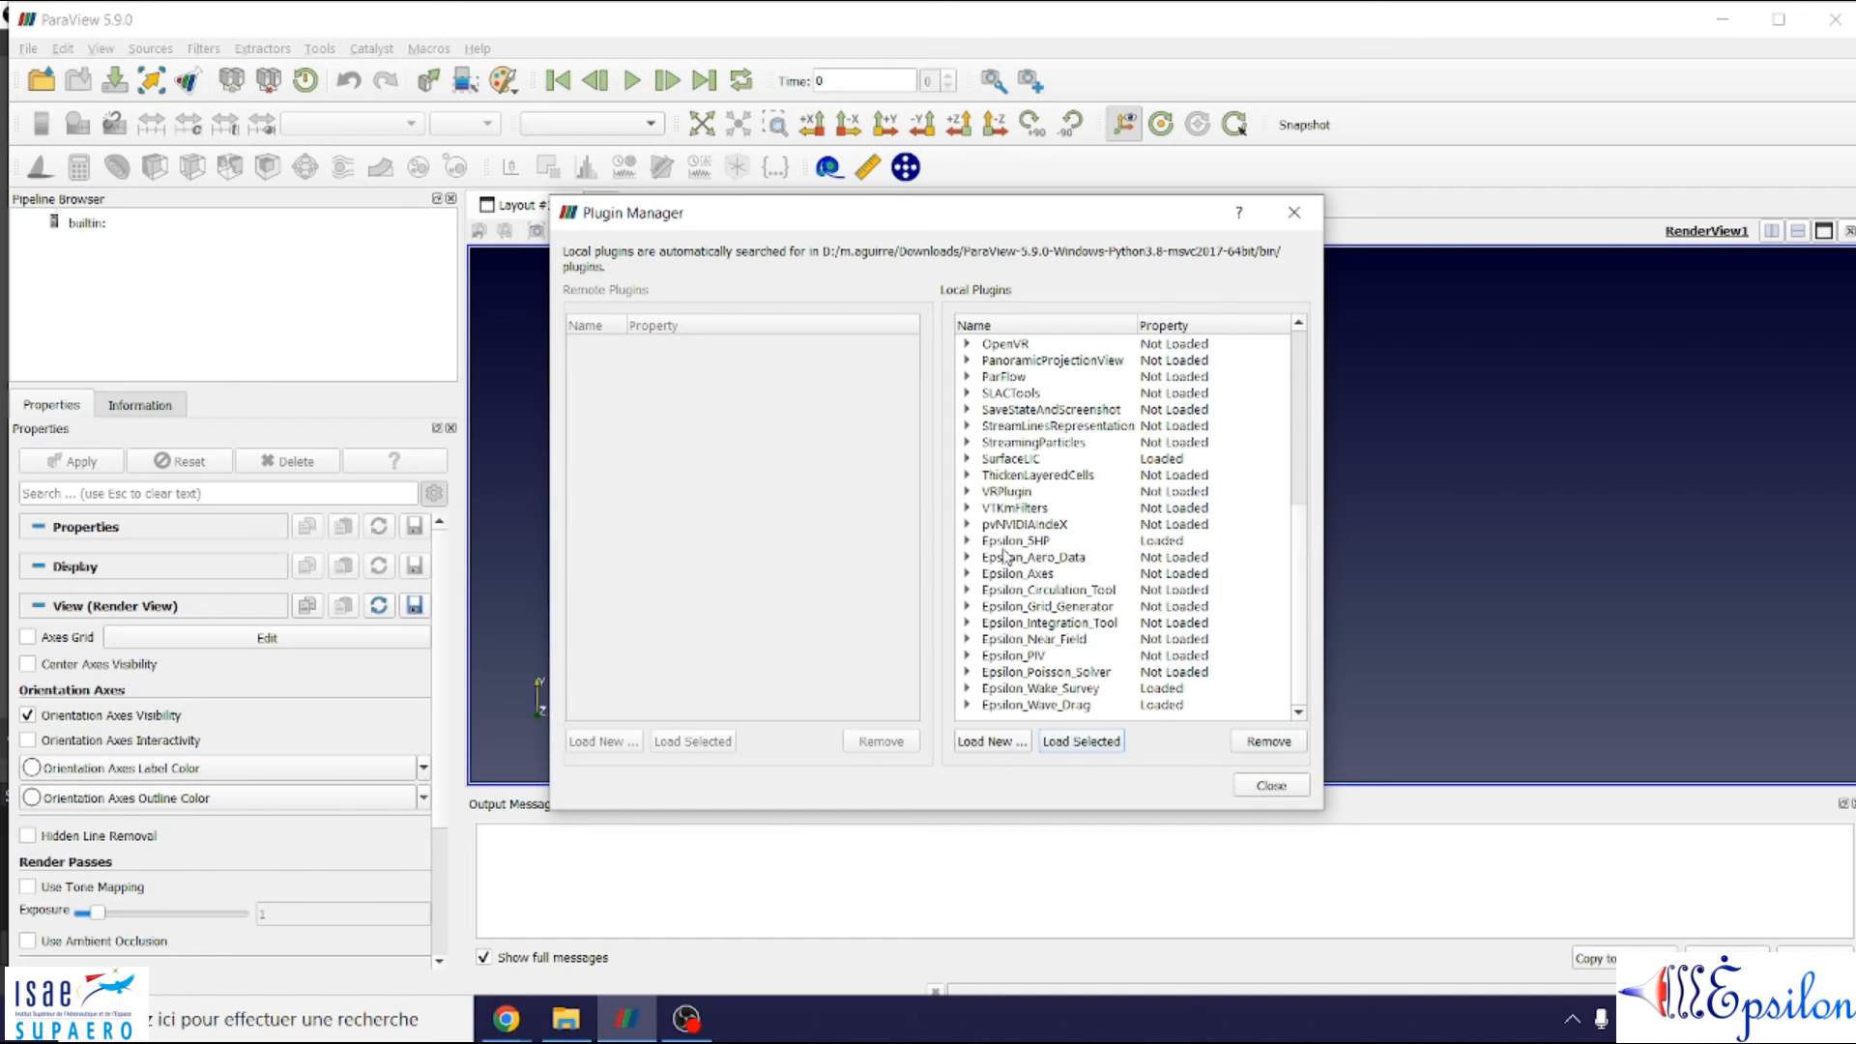
{"action": "left_click", "coordinate": [967, 543]}
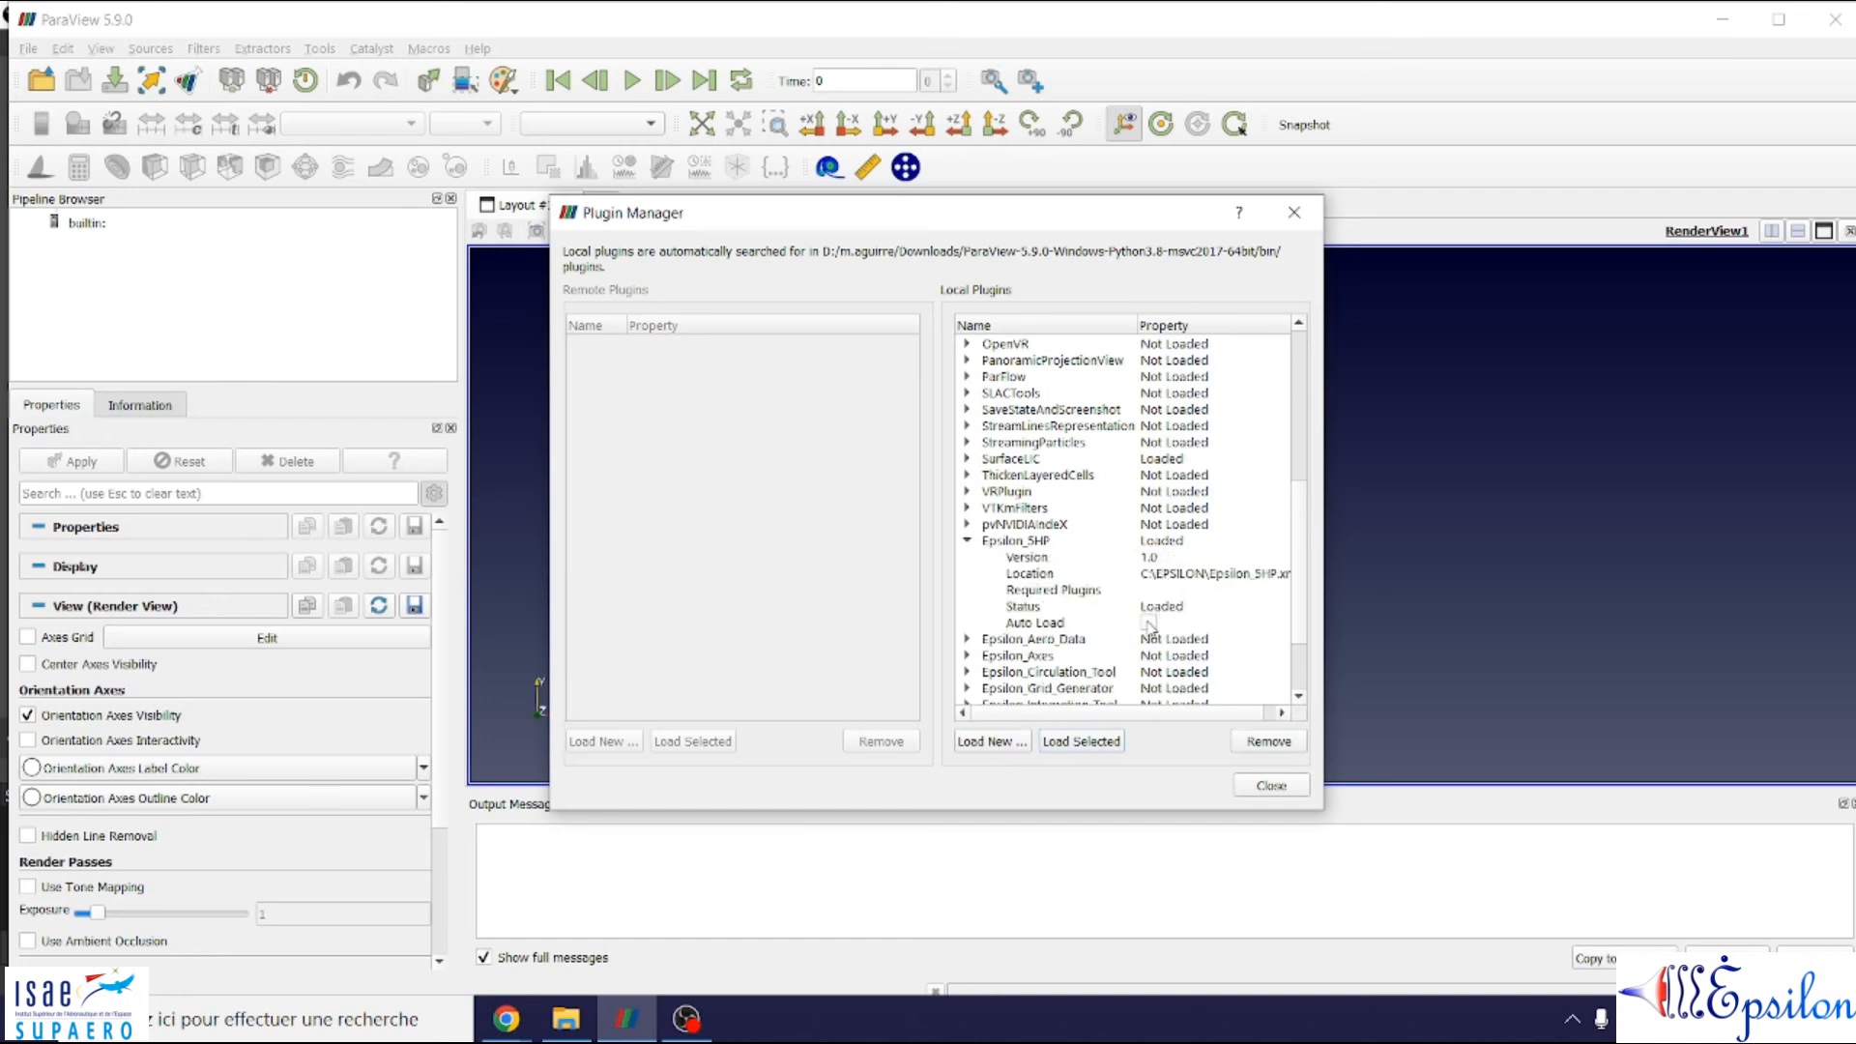
{"action": "left_click", "coordinate": [1149, 623]}
{"action": "left_click", "coordinate": [966, 541]}
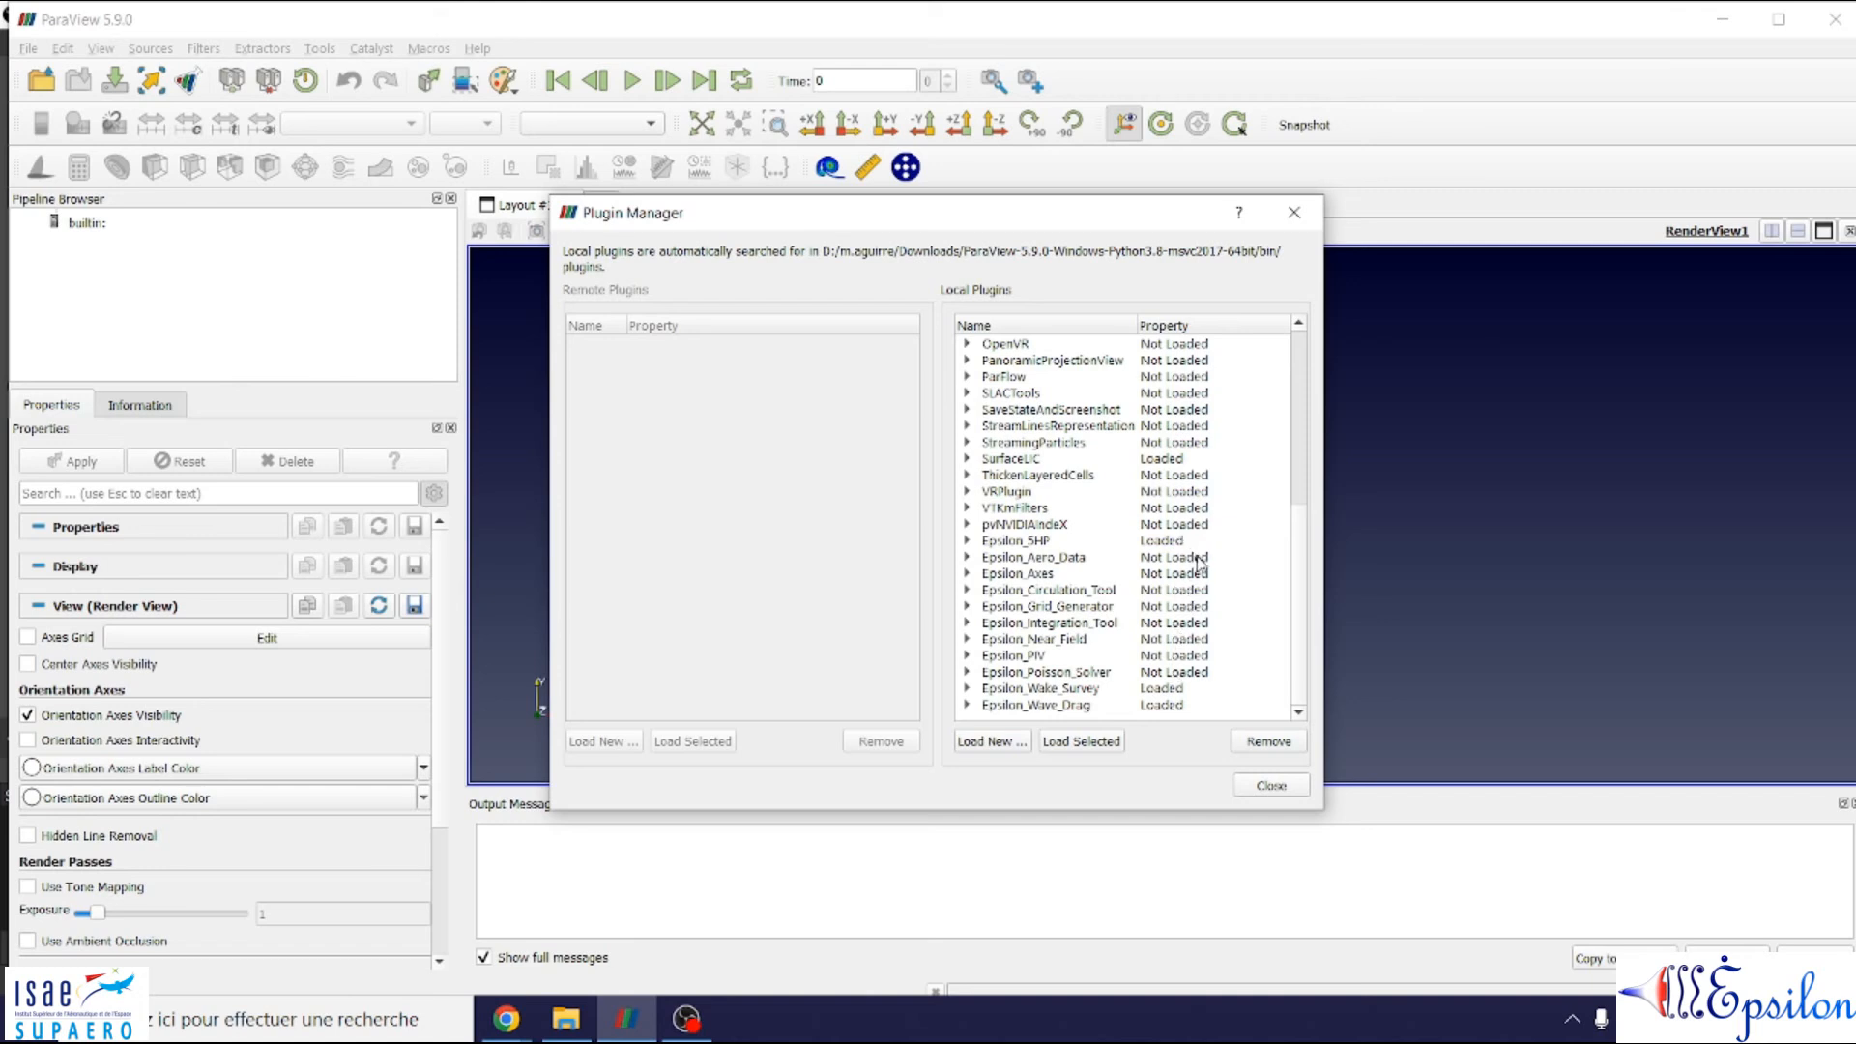
- Load the Epsilon_Aero_Data plugin and enable its Auto Load option, likewise for the other Epsilon plugins still not loaded
{"action": "left_click", "coordinate": [1145, 559]}
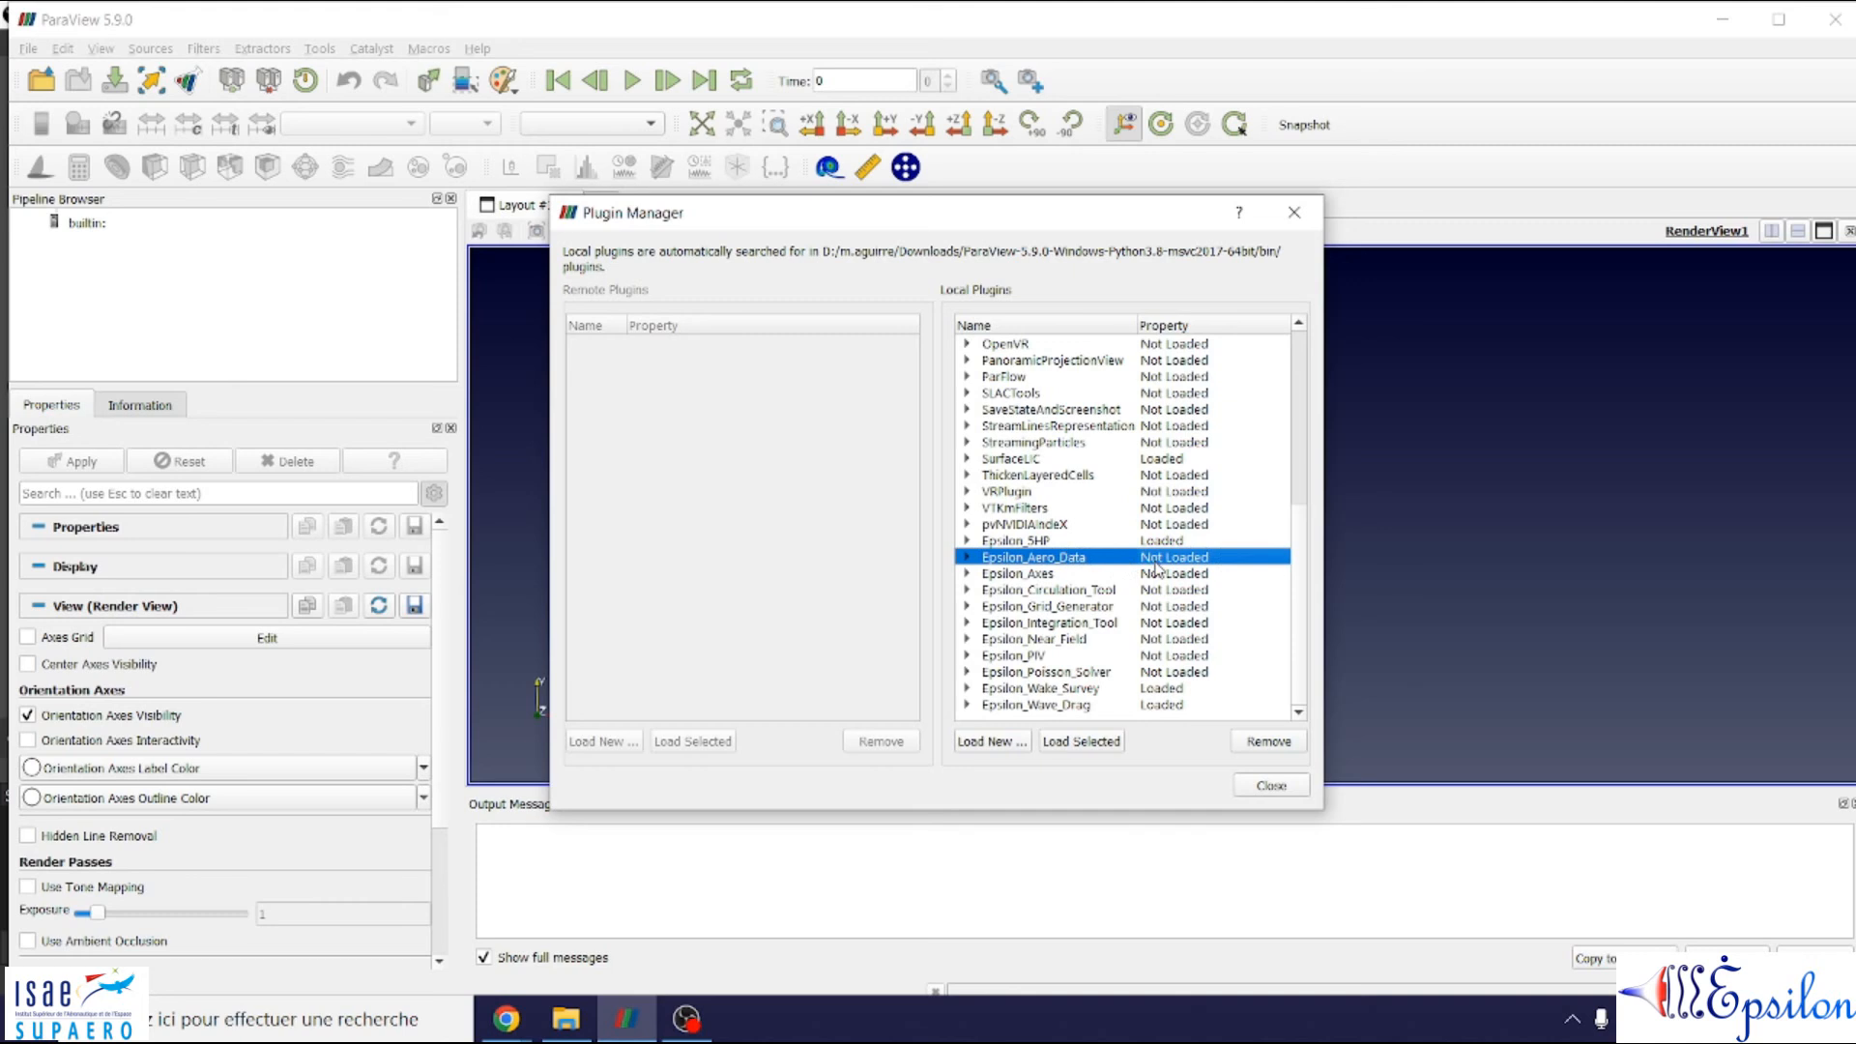
{"action": "left_click", "coordinate": [1112, 742]}
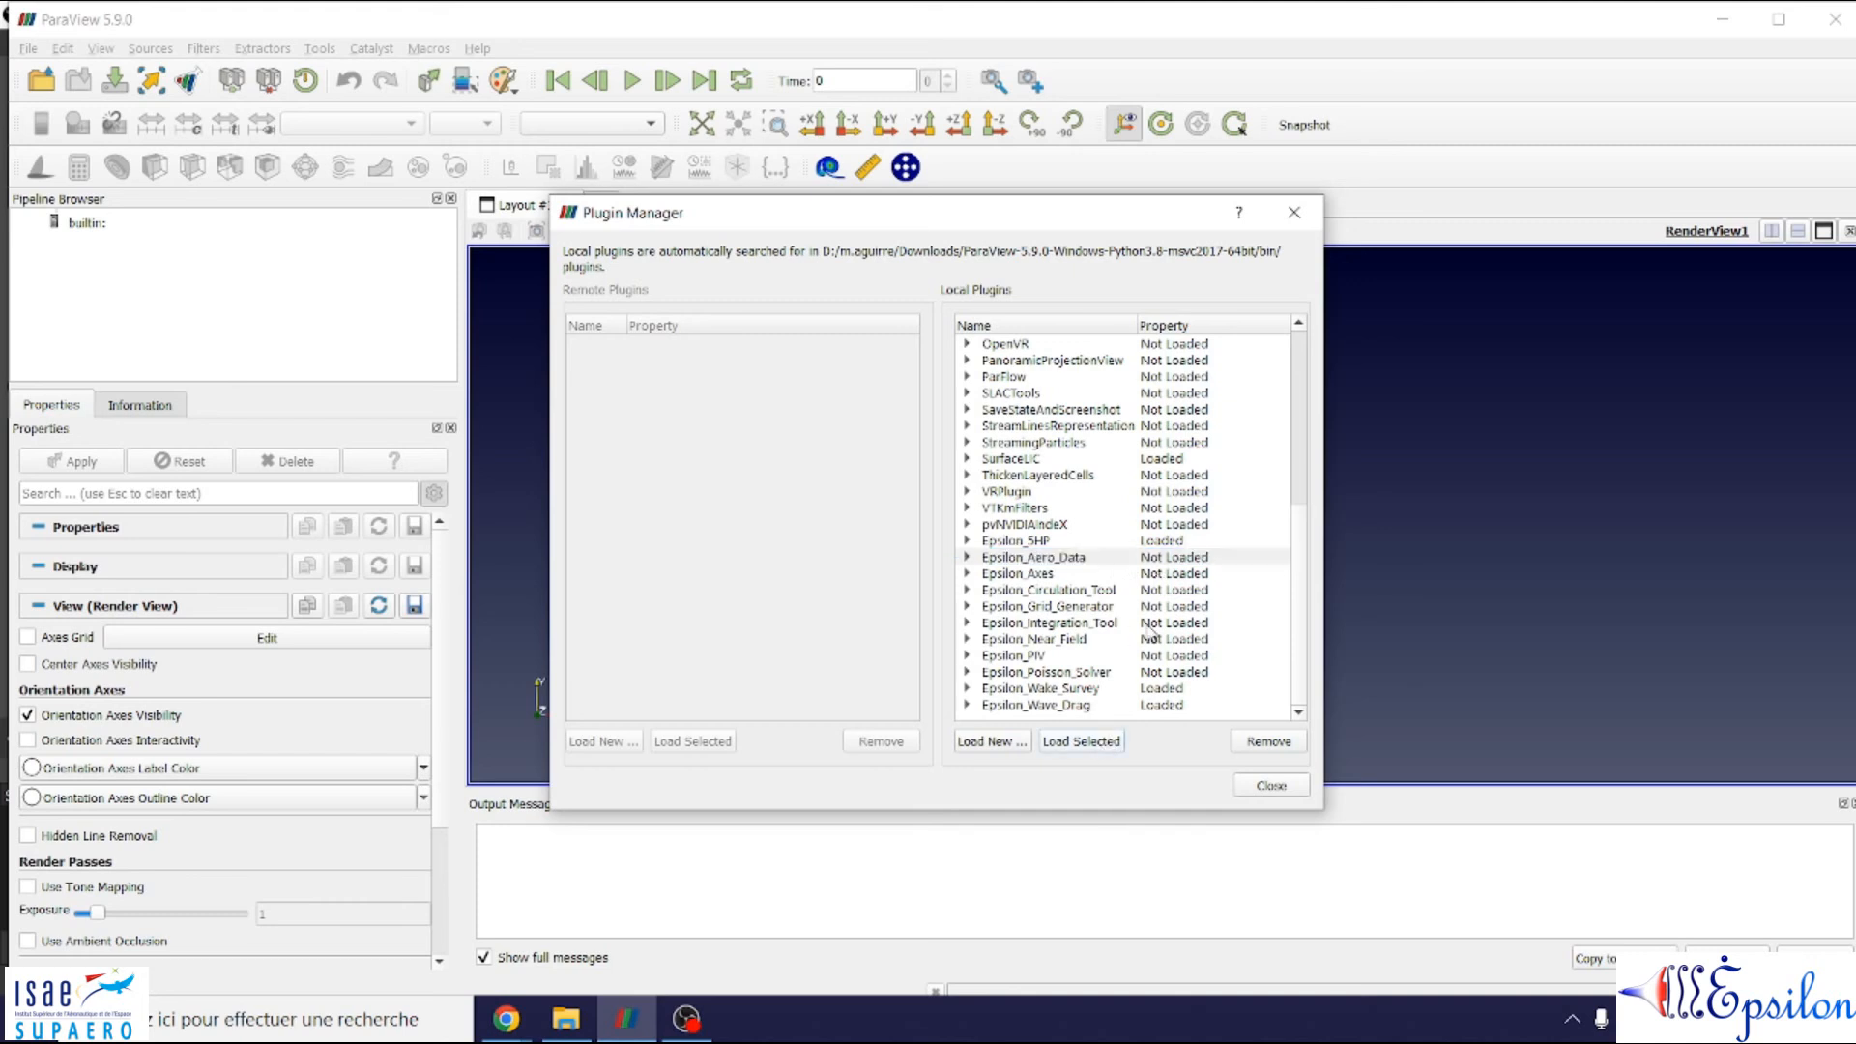
{"action": "left_click", "coordinate": [966, 557]}
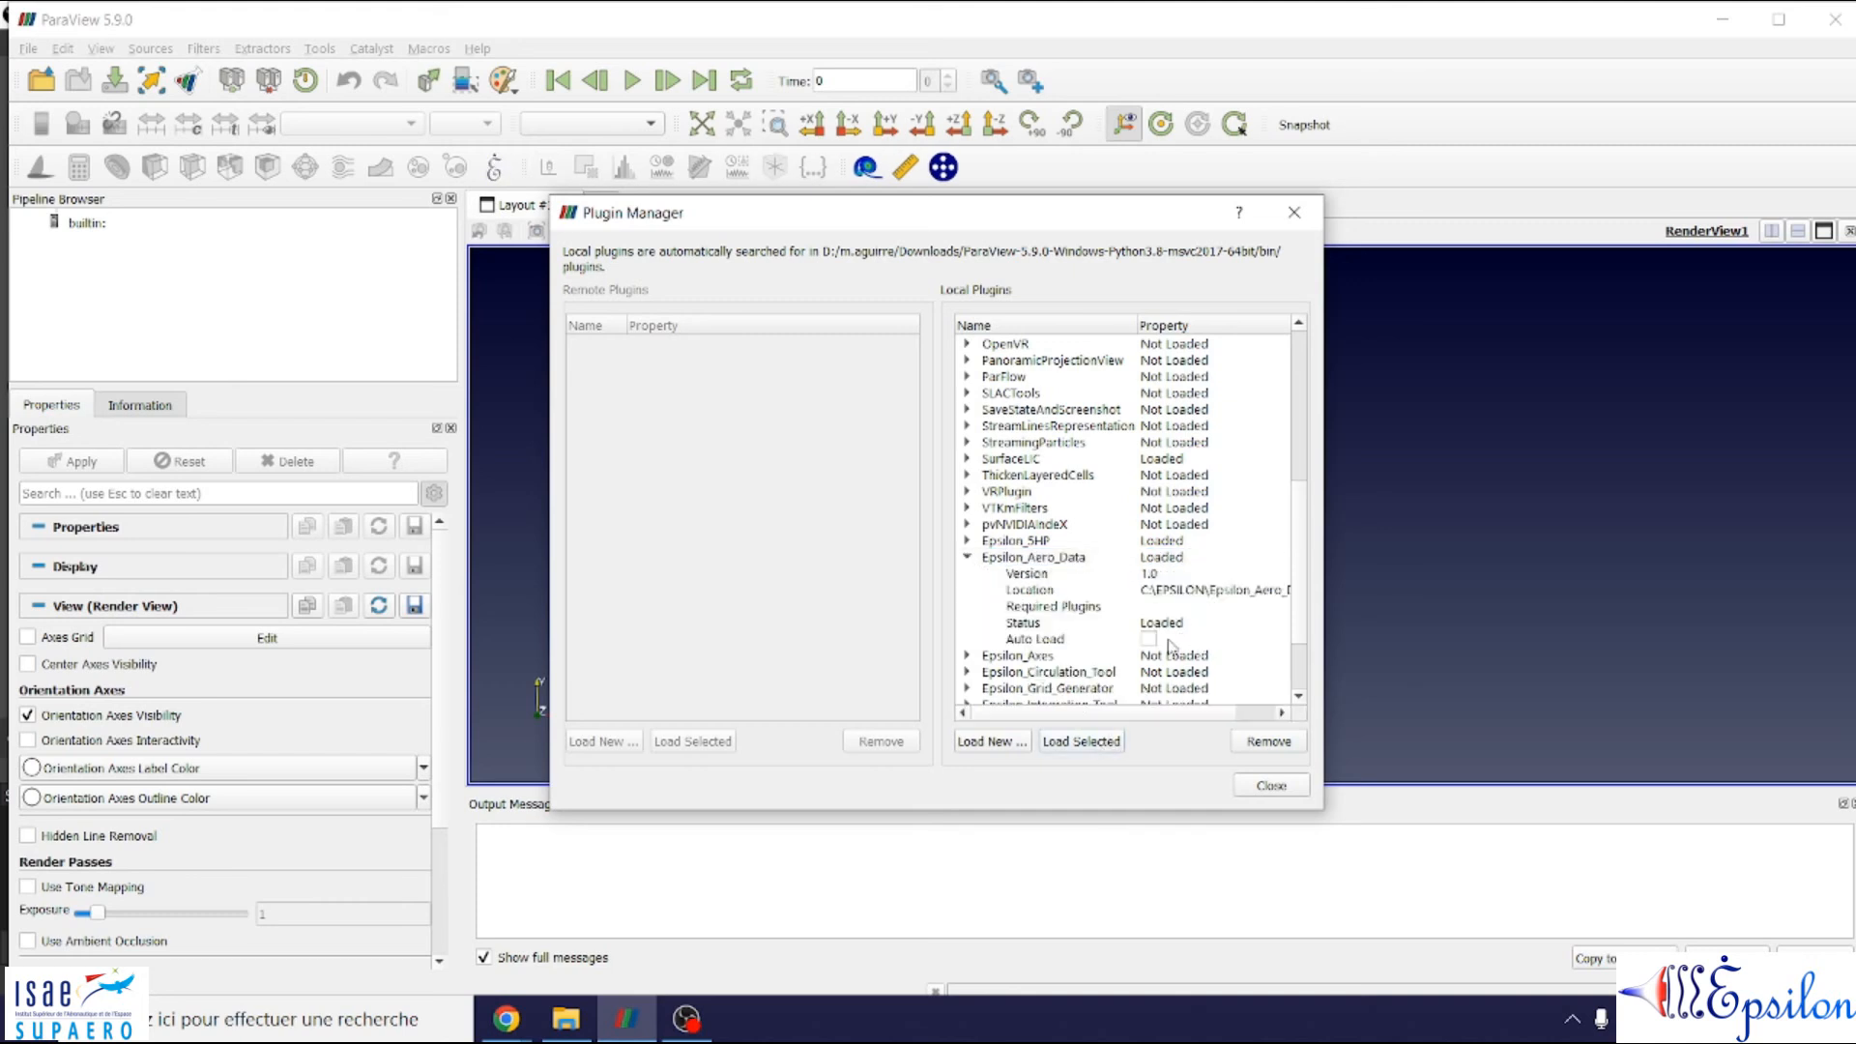
{"action": "left_click", "coordinate": [967, 558]}
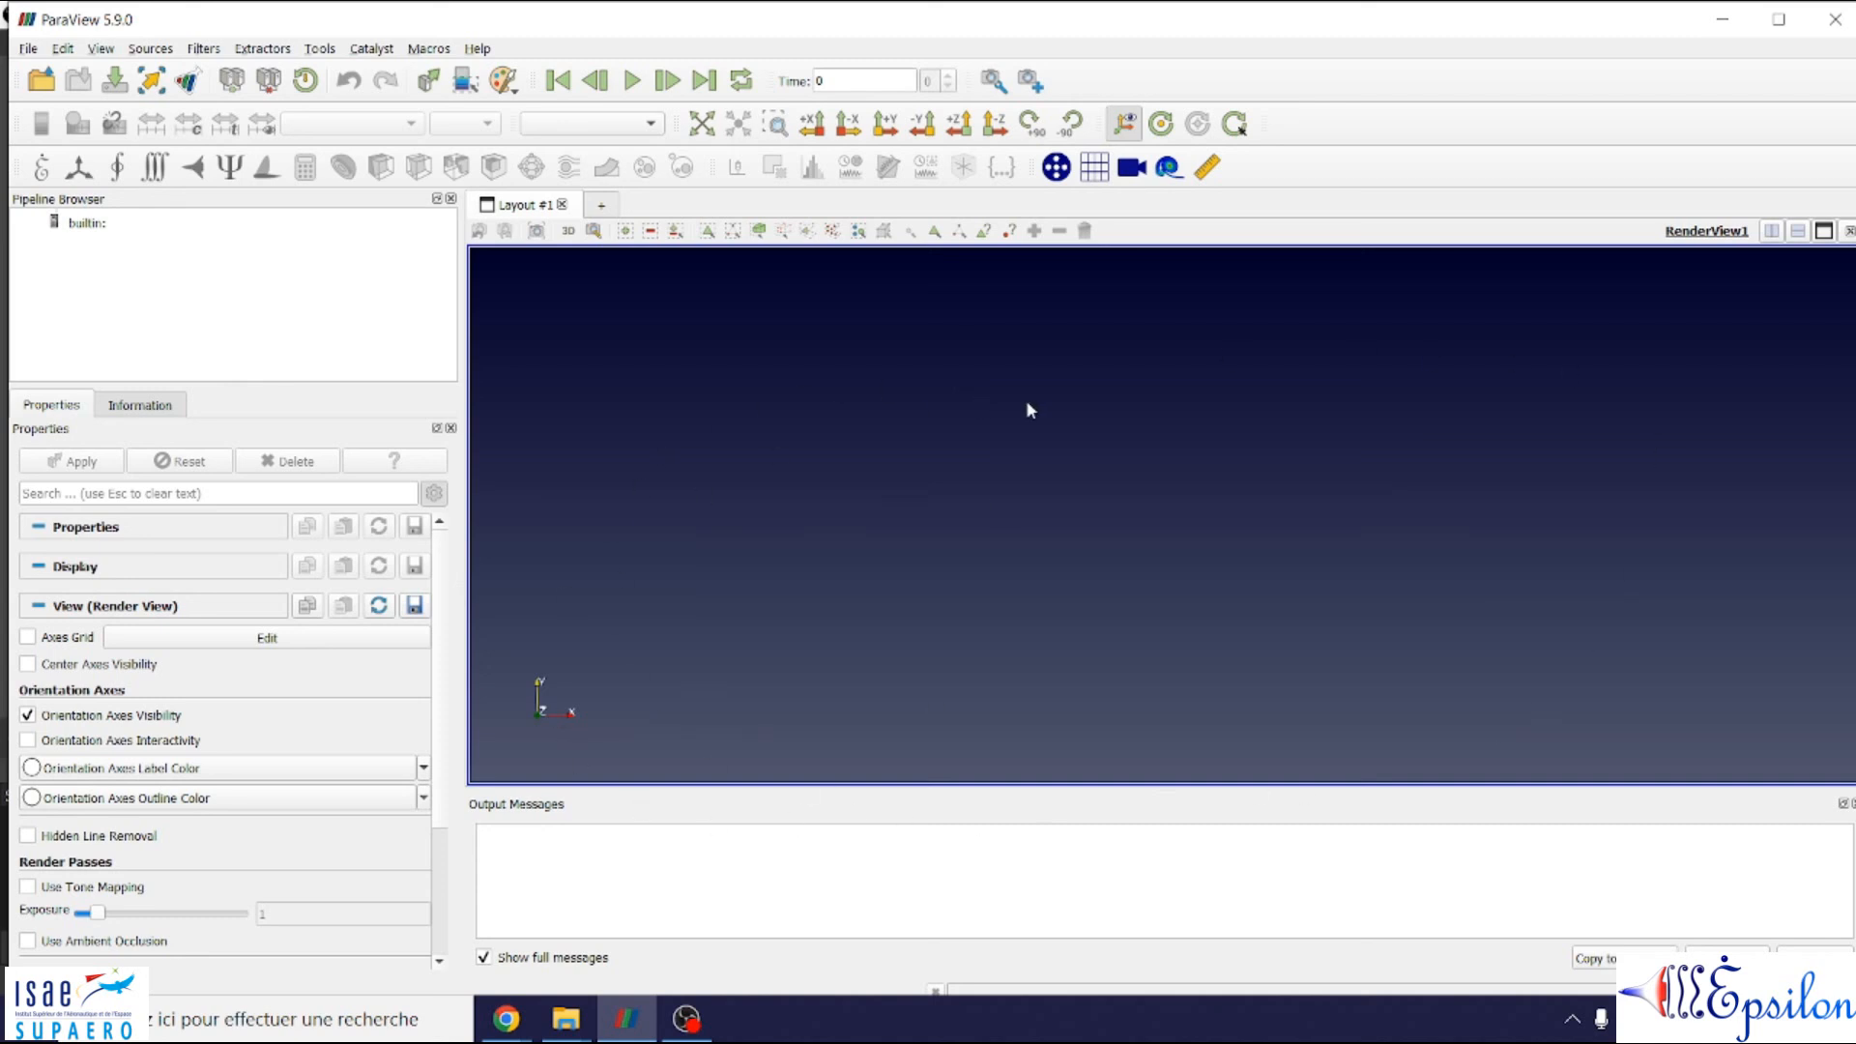
- Switch to the EPSILON folder in File Explorer and open the Snapshot Python file in Notepad++
{"action": "left_click", "coordinate": [565, 1018]}
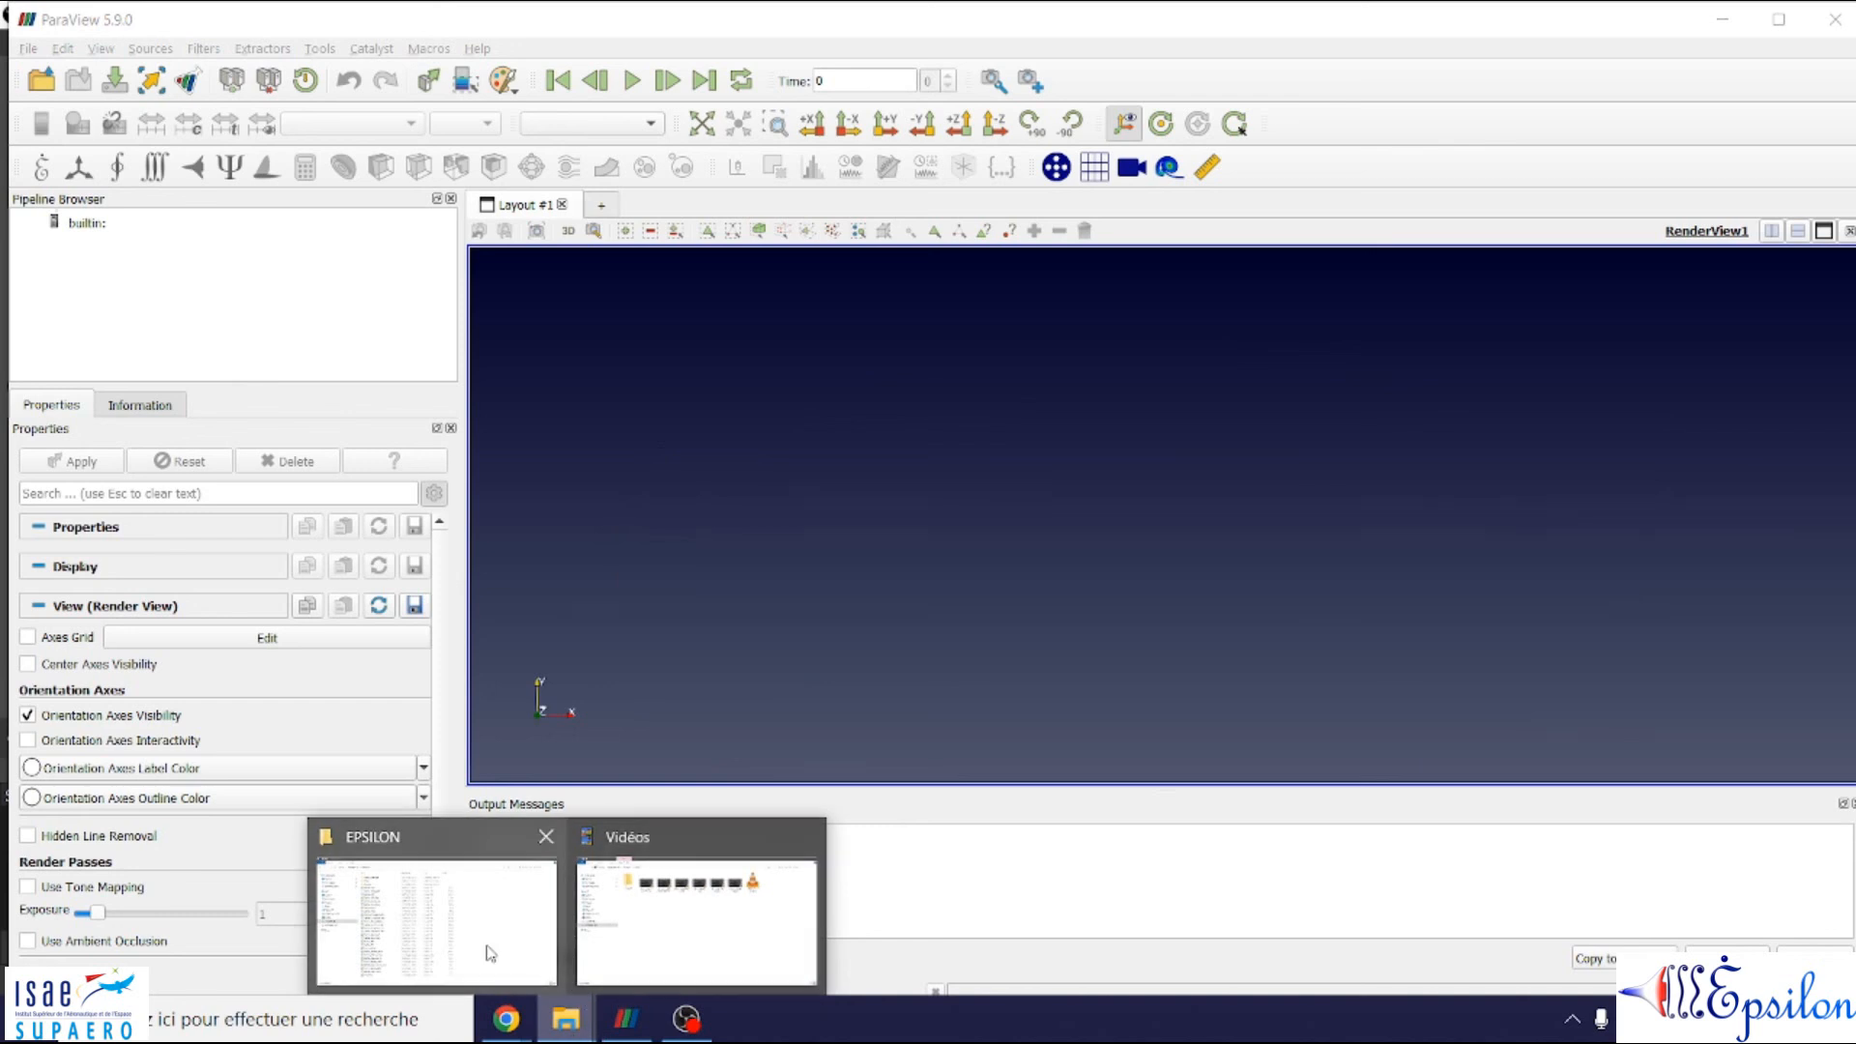
{"action": "left_click", "coordinate": [490, 955]}
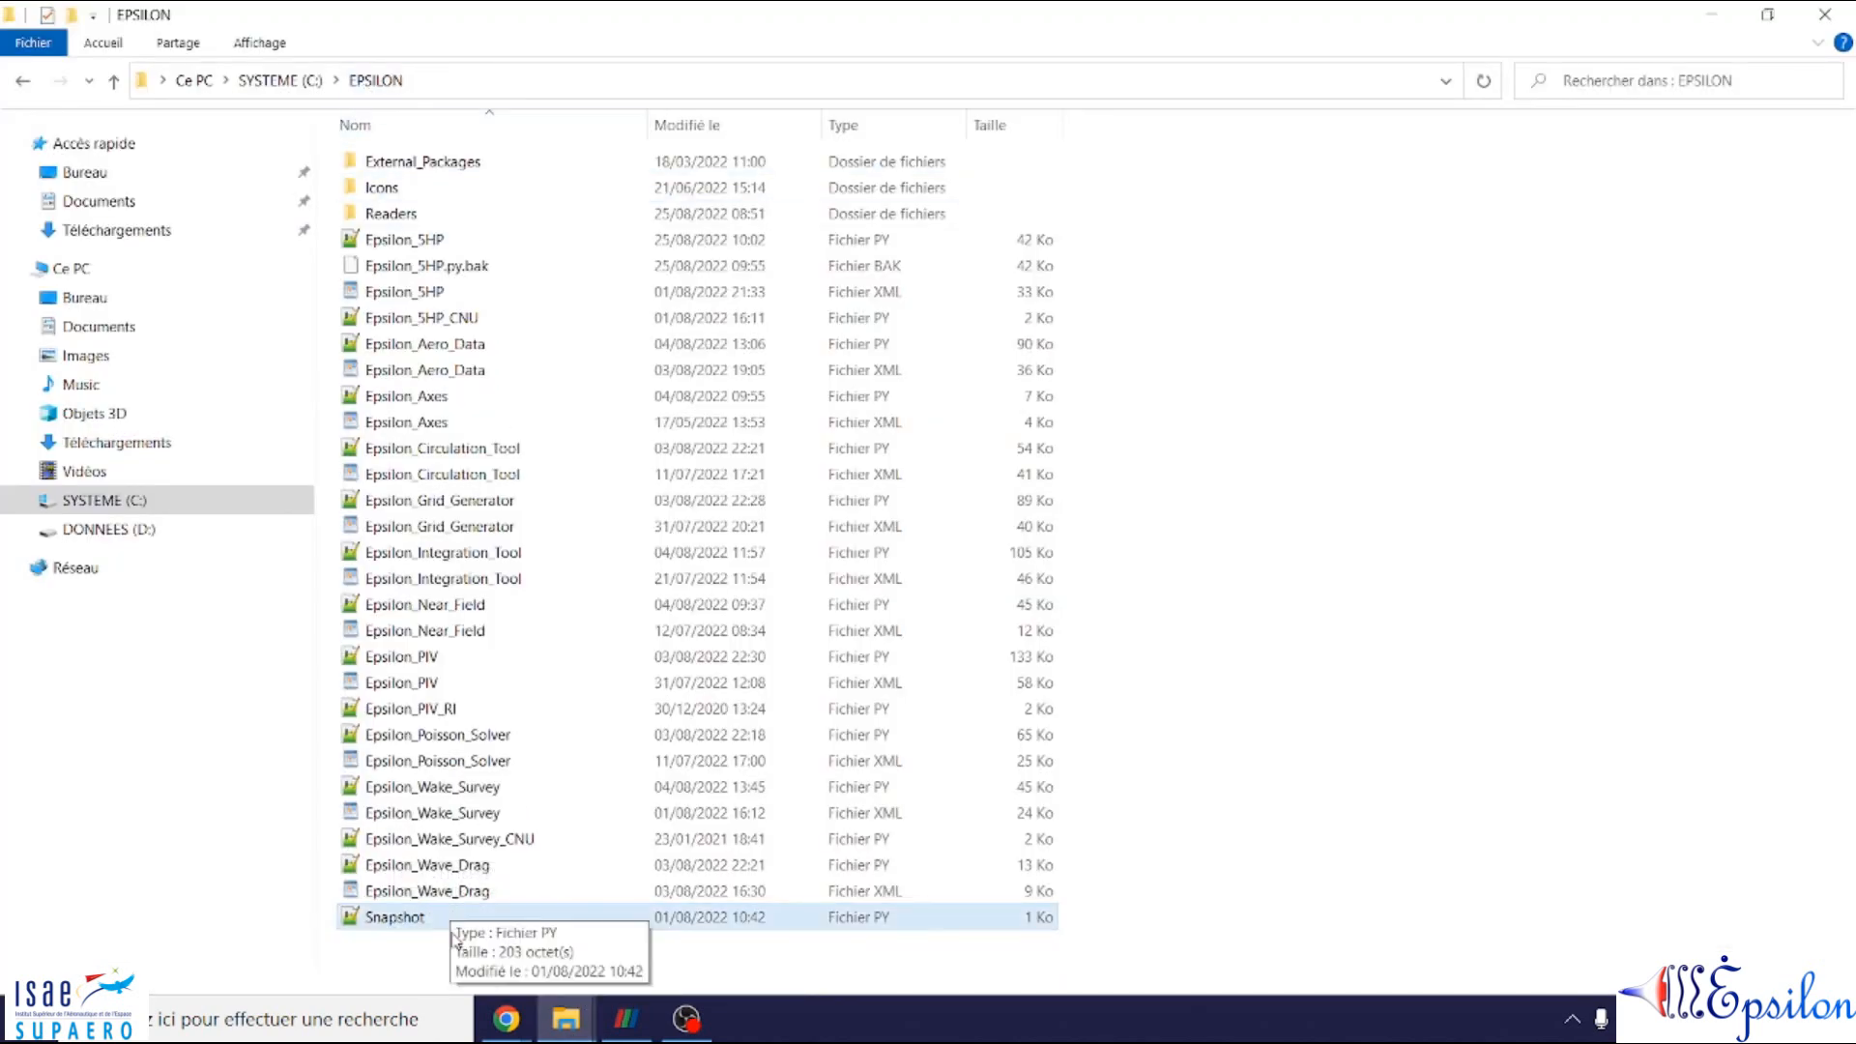
{"action": "right_click", "coordinate": [403, 924]}
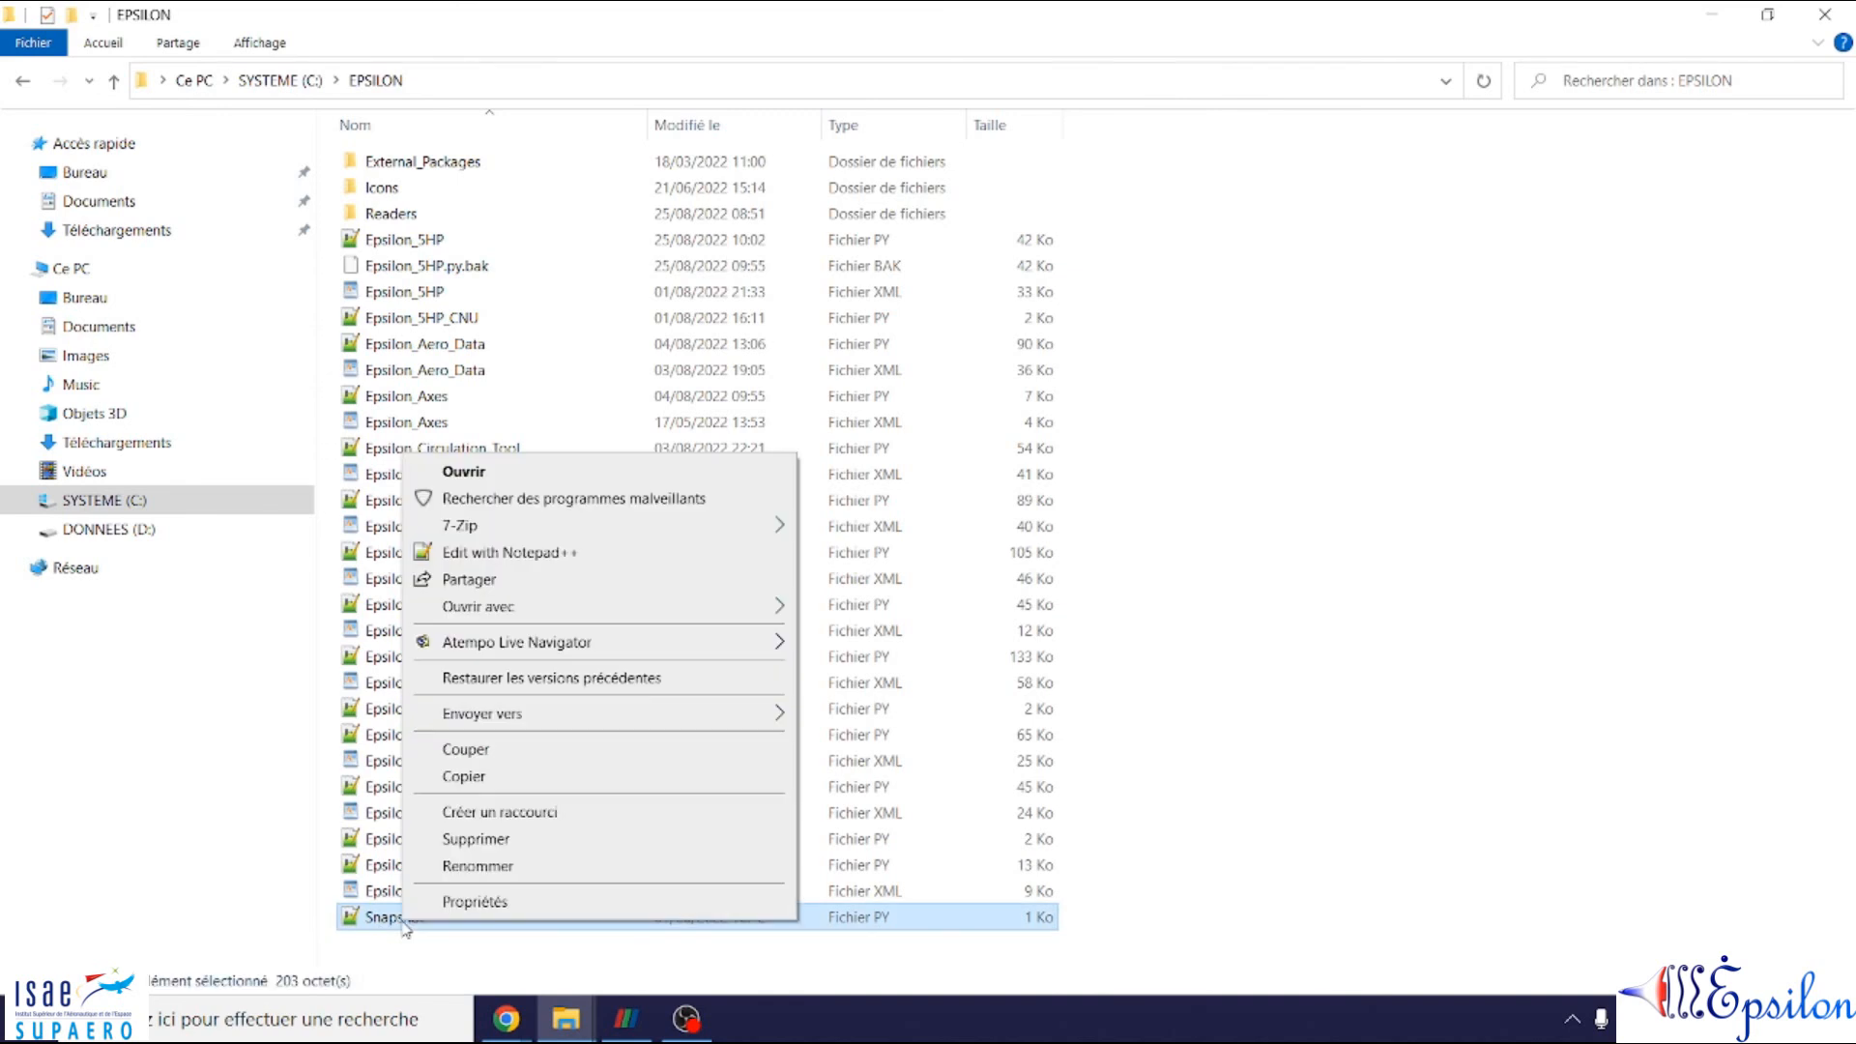
{"action": "left_click", "coordinate": [542, 559]}
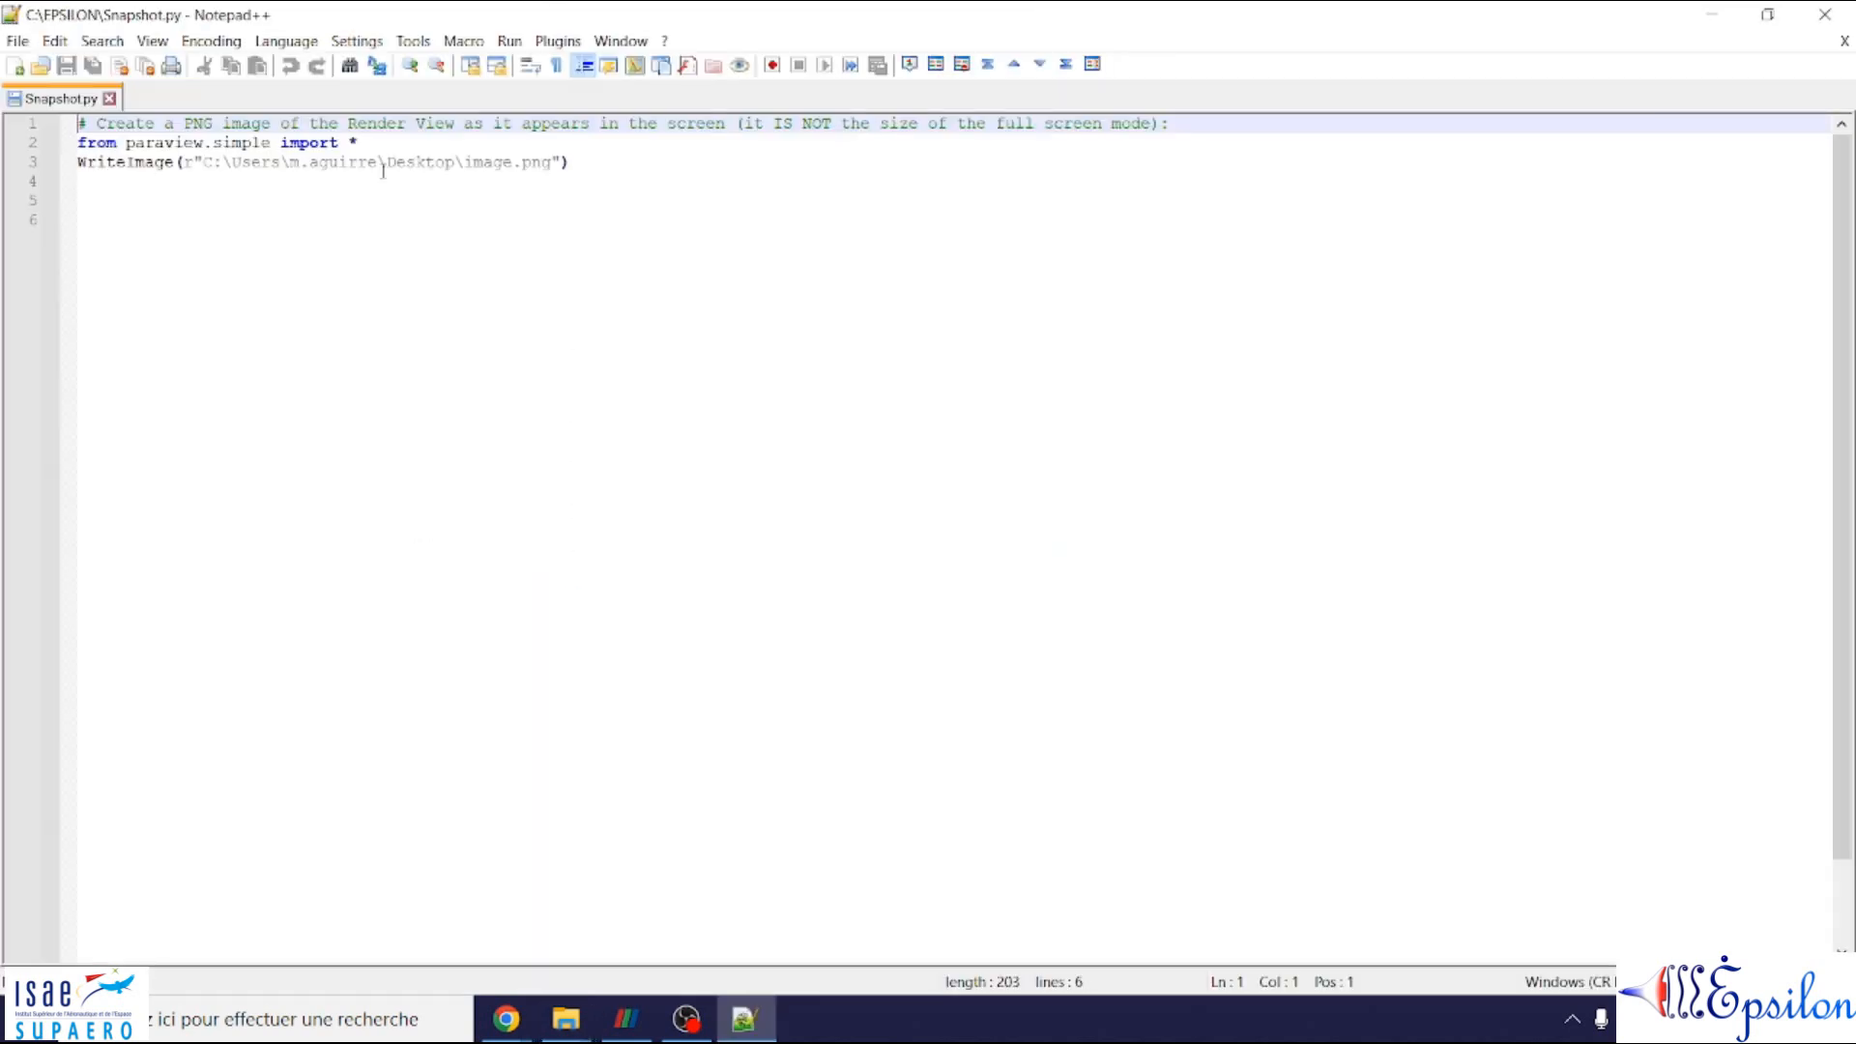
- Examine the WriteImage command and its Desktop output path in the Snapshot script, viewing ParaView's render view in between
{"action": "double_click", "coordinate": [153, 165]}
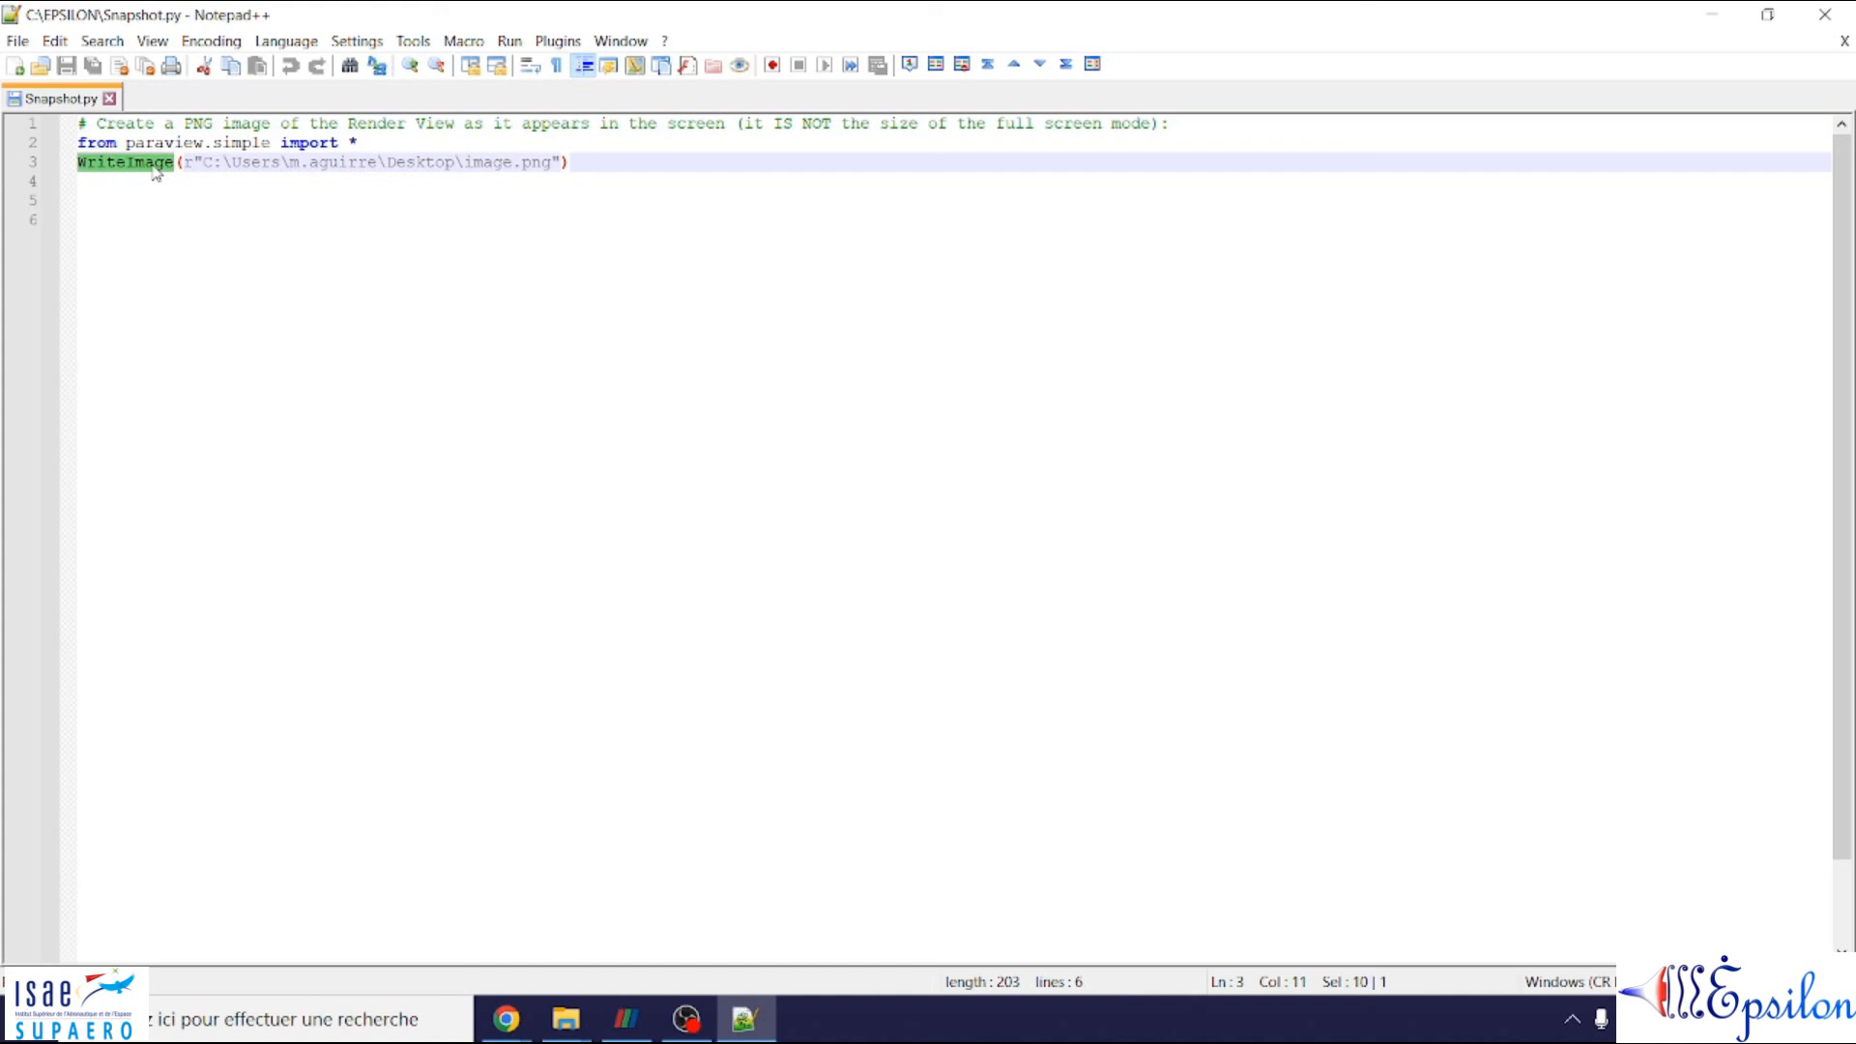
{"action": "left_click", "coordinate": [627, 1019]}
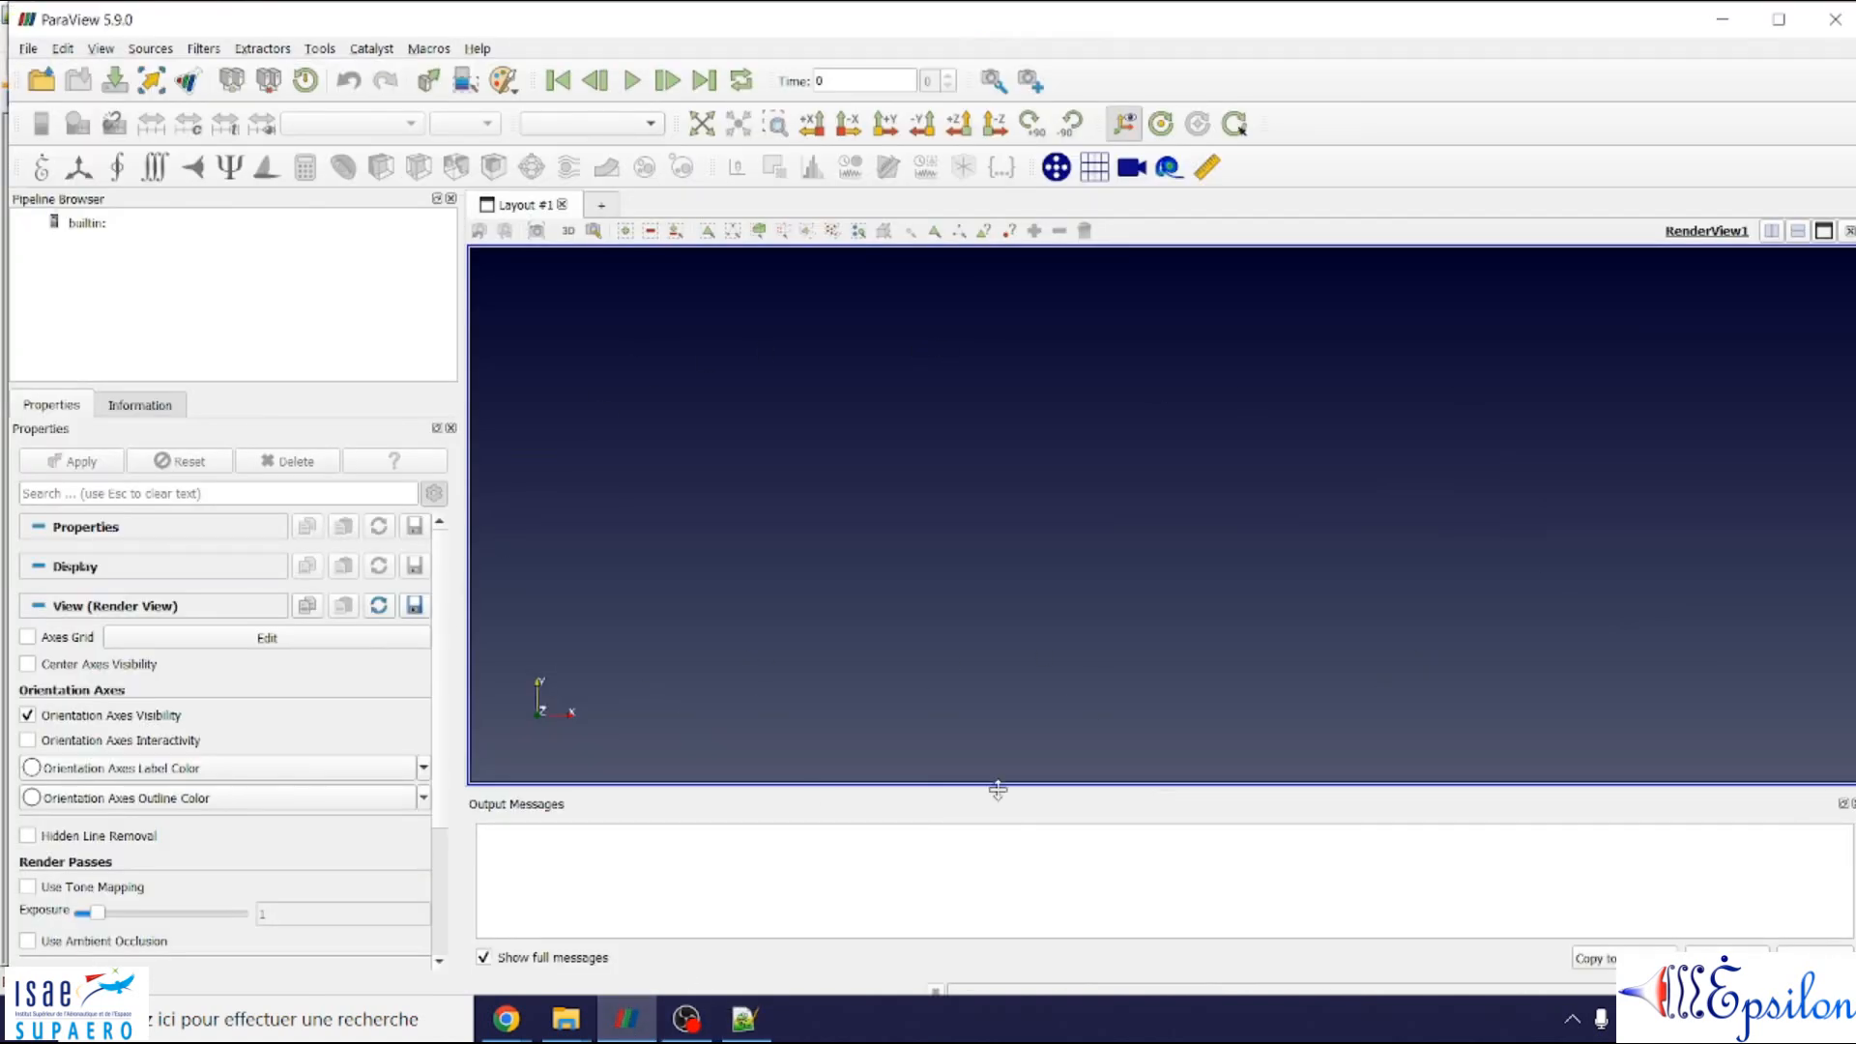
{"action": "left_click", "coordinate": [746, 1018]}
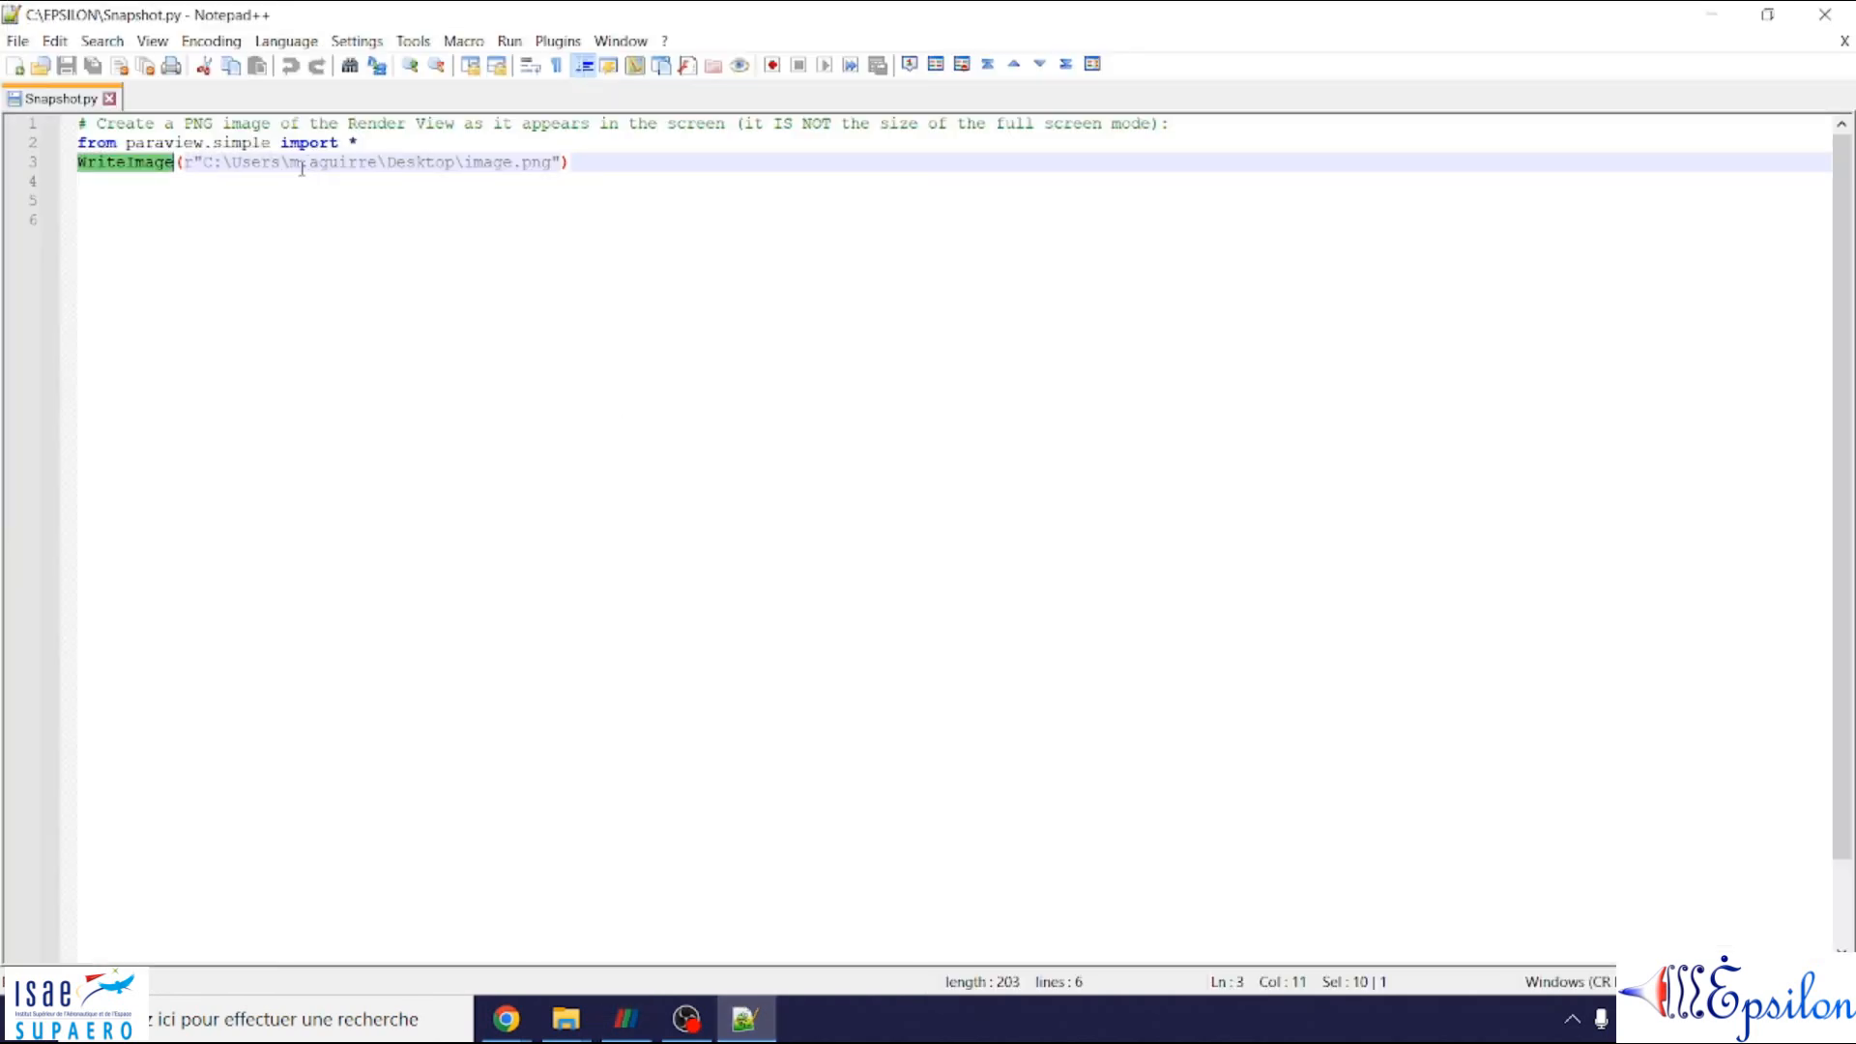
{"action": "double_click", "coordinate": [440, 166]}
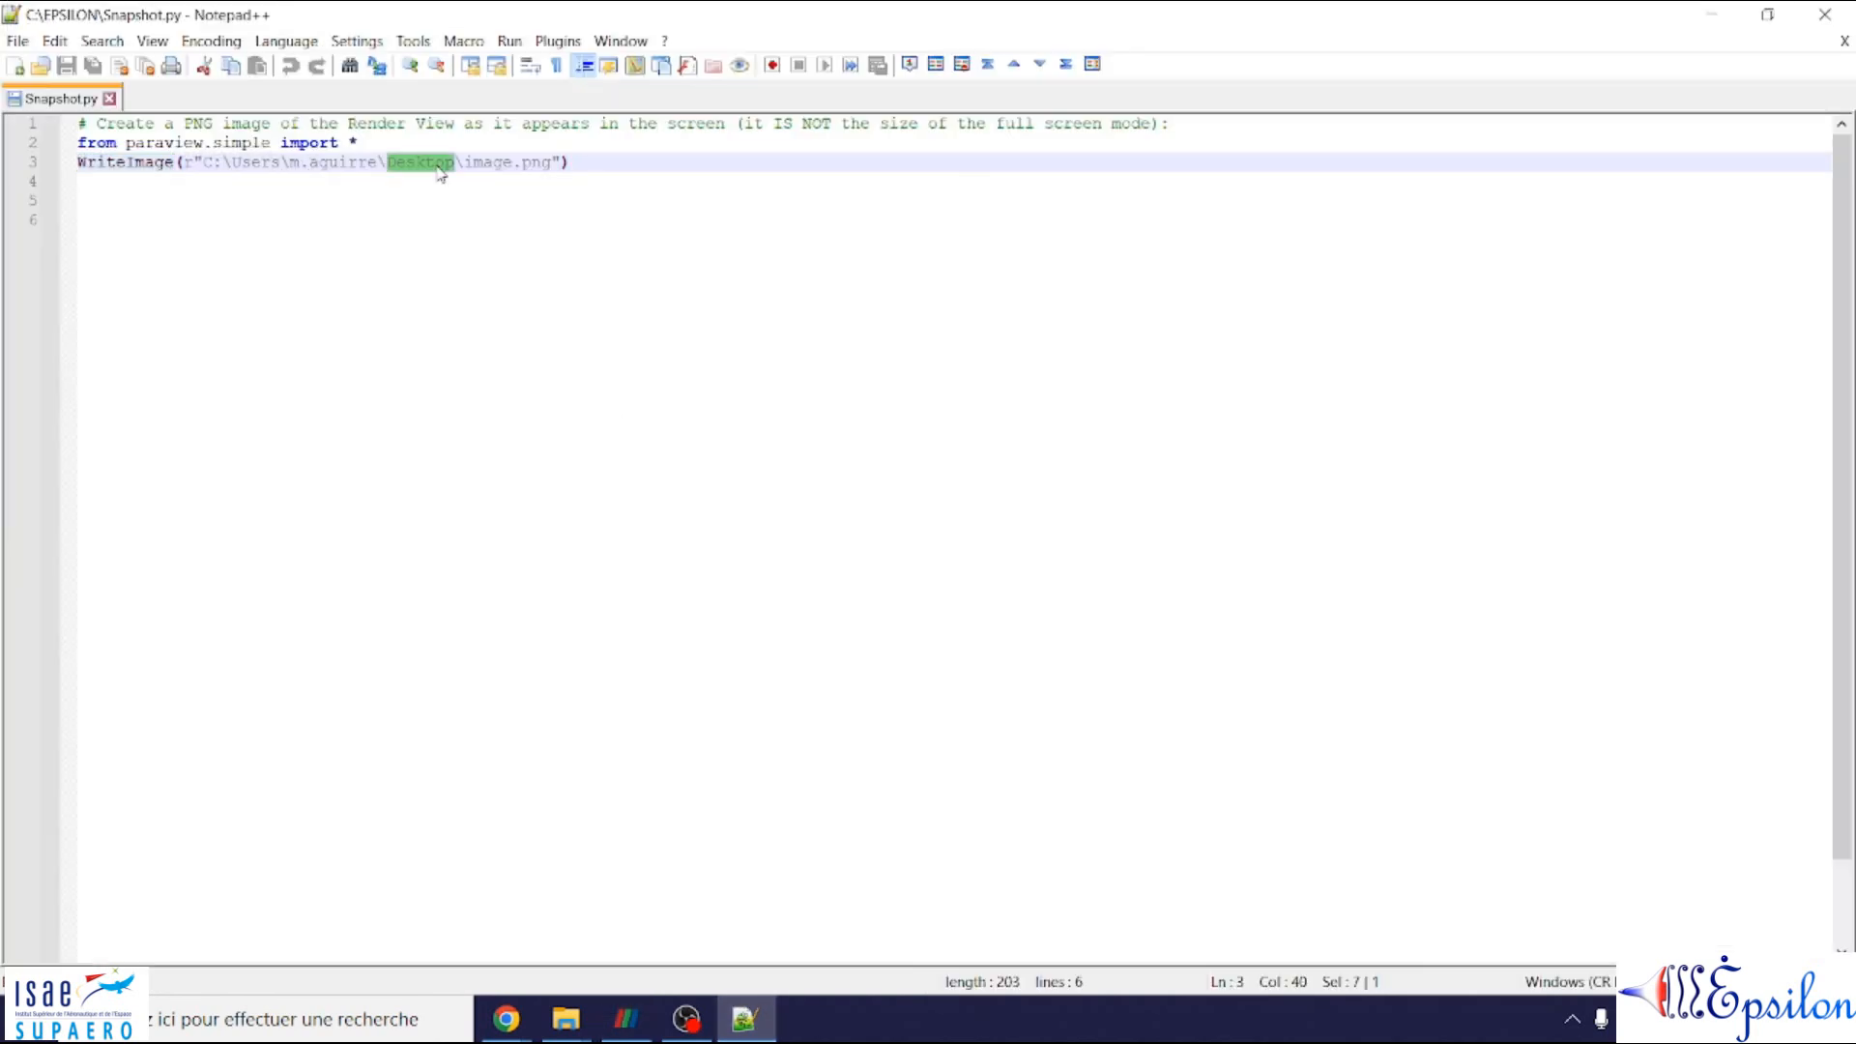
- Switch to ParaView, import Snapshot.py from C:/EPSILON as a new macro, and run the Snapshot macro
{"action": "left_click", "coordinate": [629, 1031]}
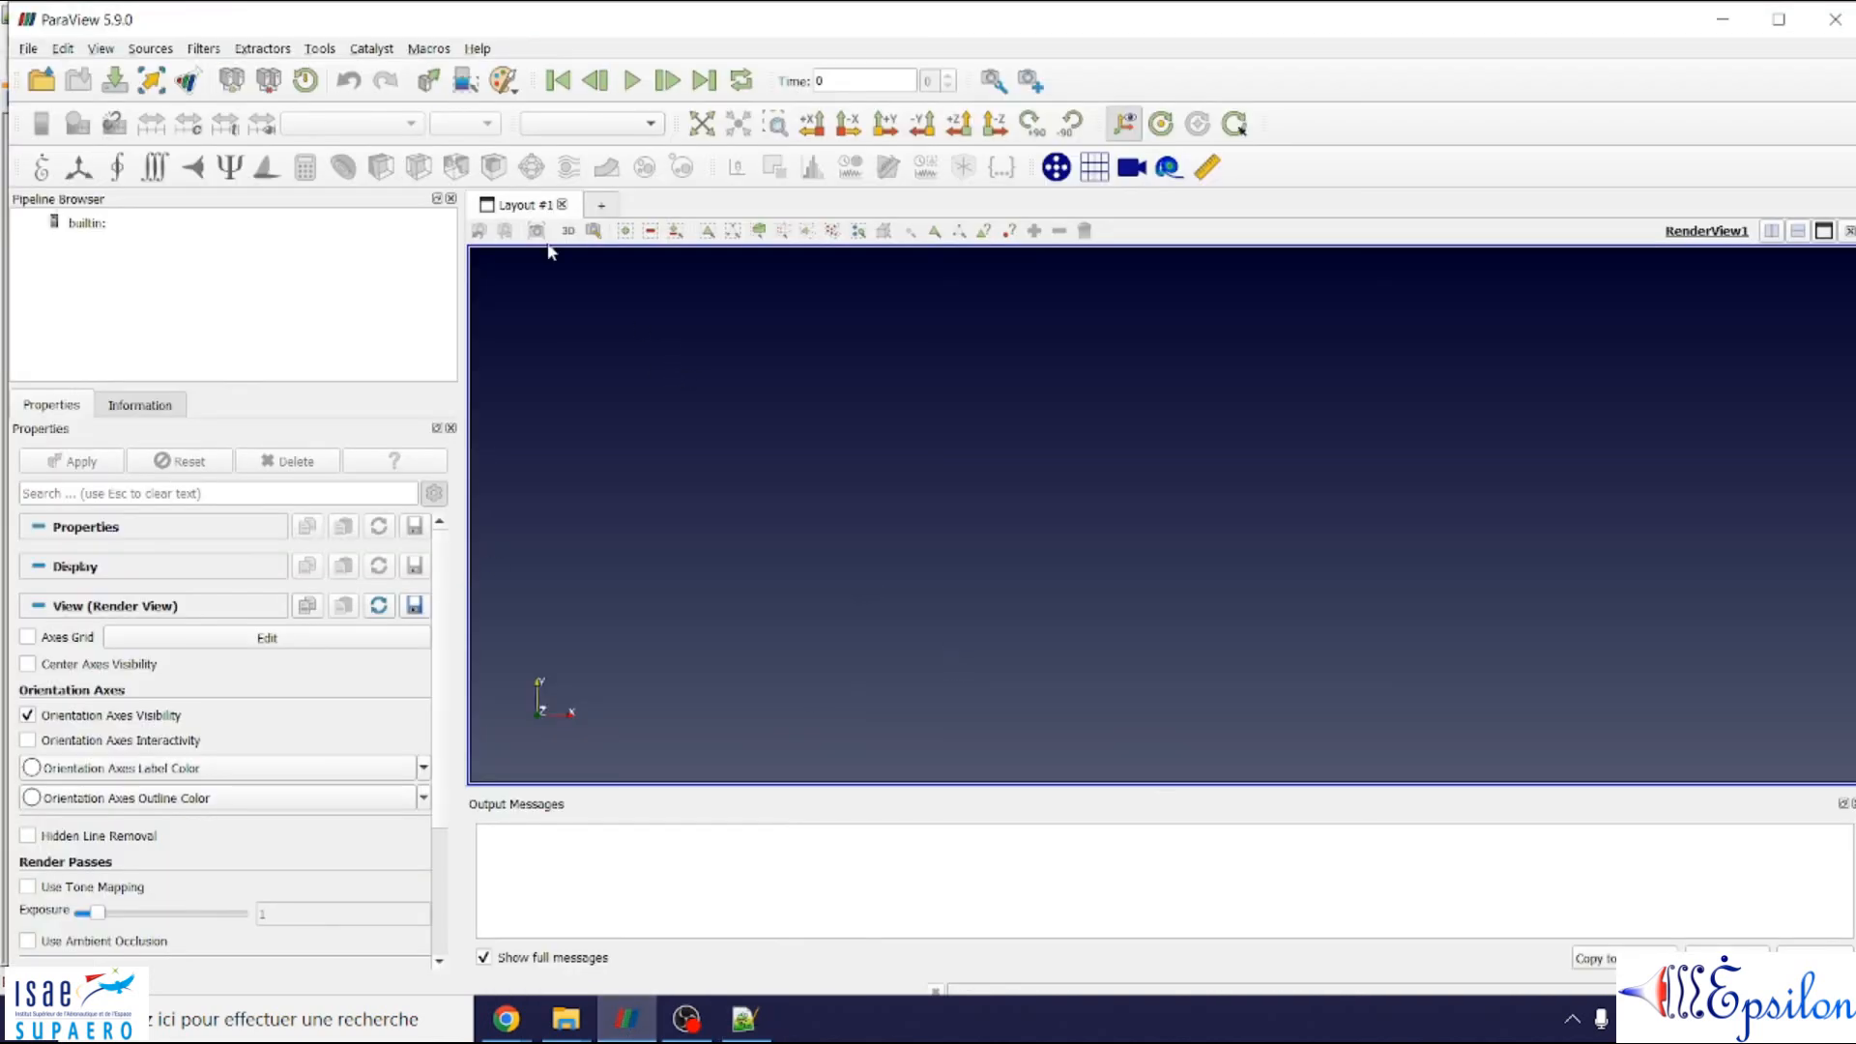
{"action": "left_click", "coordinate": [429, 48]}
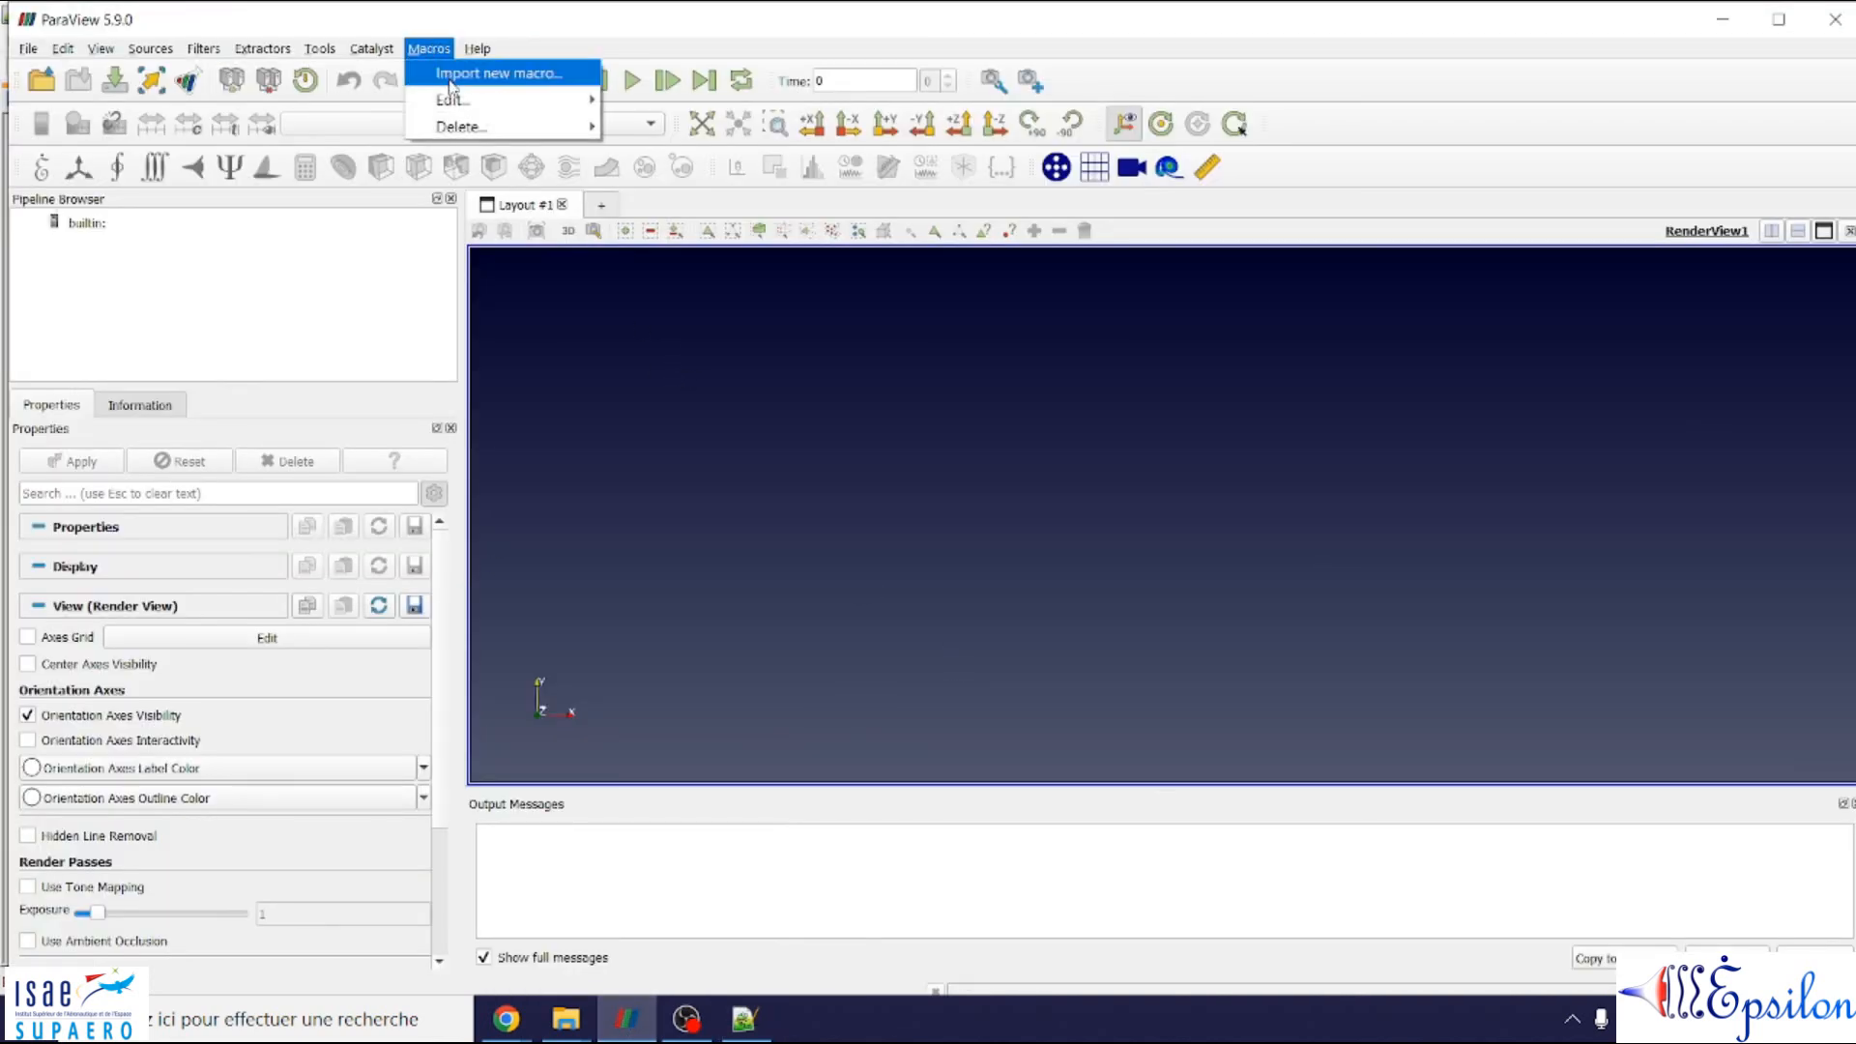
{"action": "left_click", "coordinate": [453, 76]}
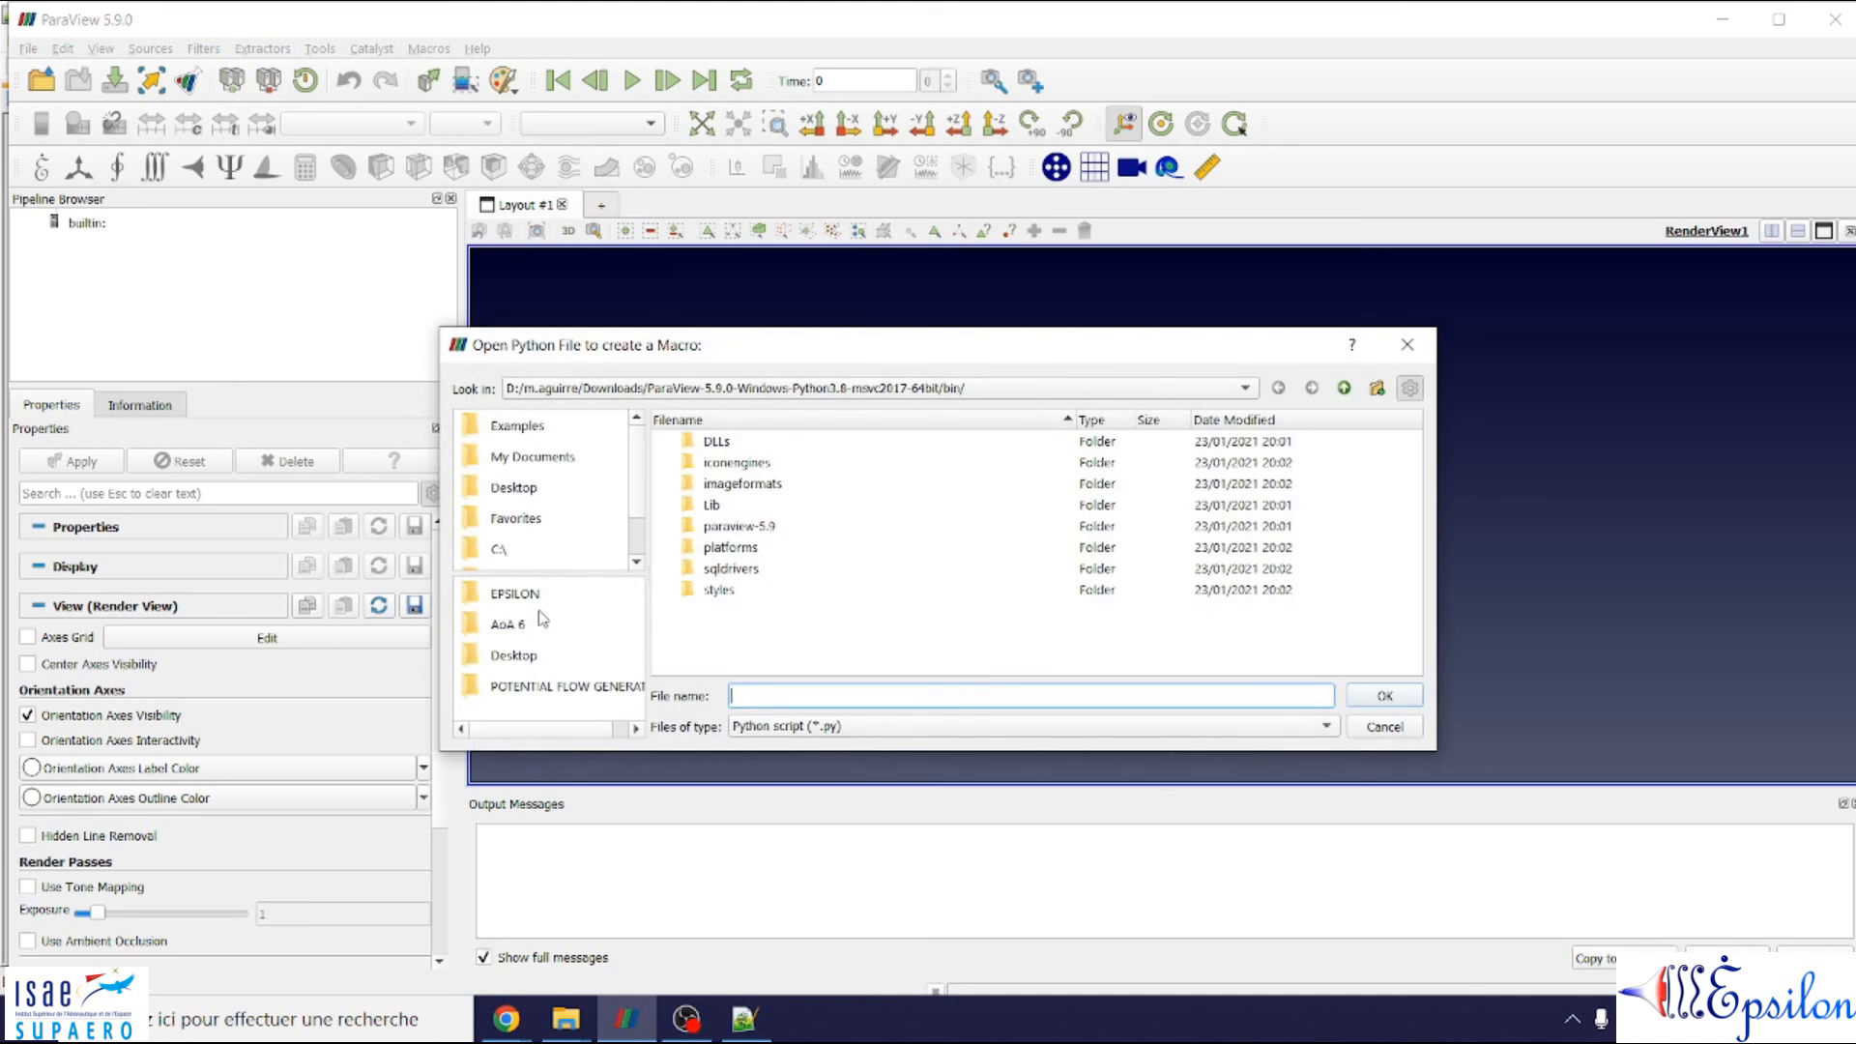
{"action": "left_click", "coordinate": [499, 549]}
{"action": "double_click", "coordinate": [729, 484]}
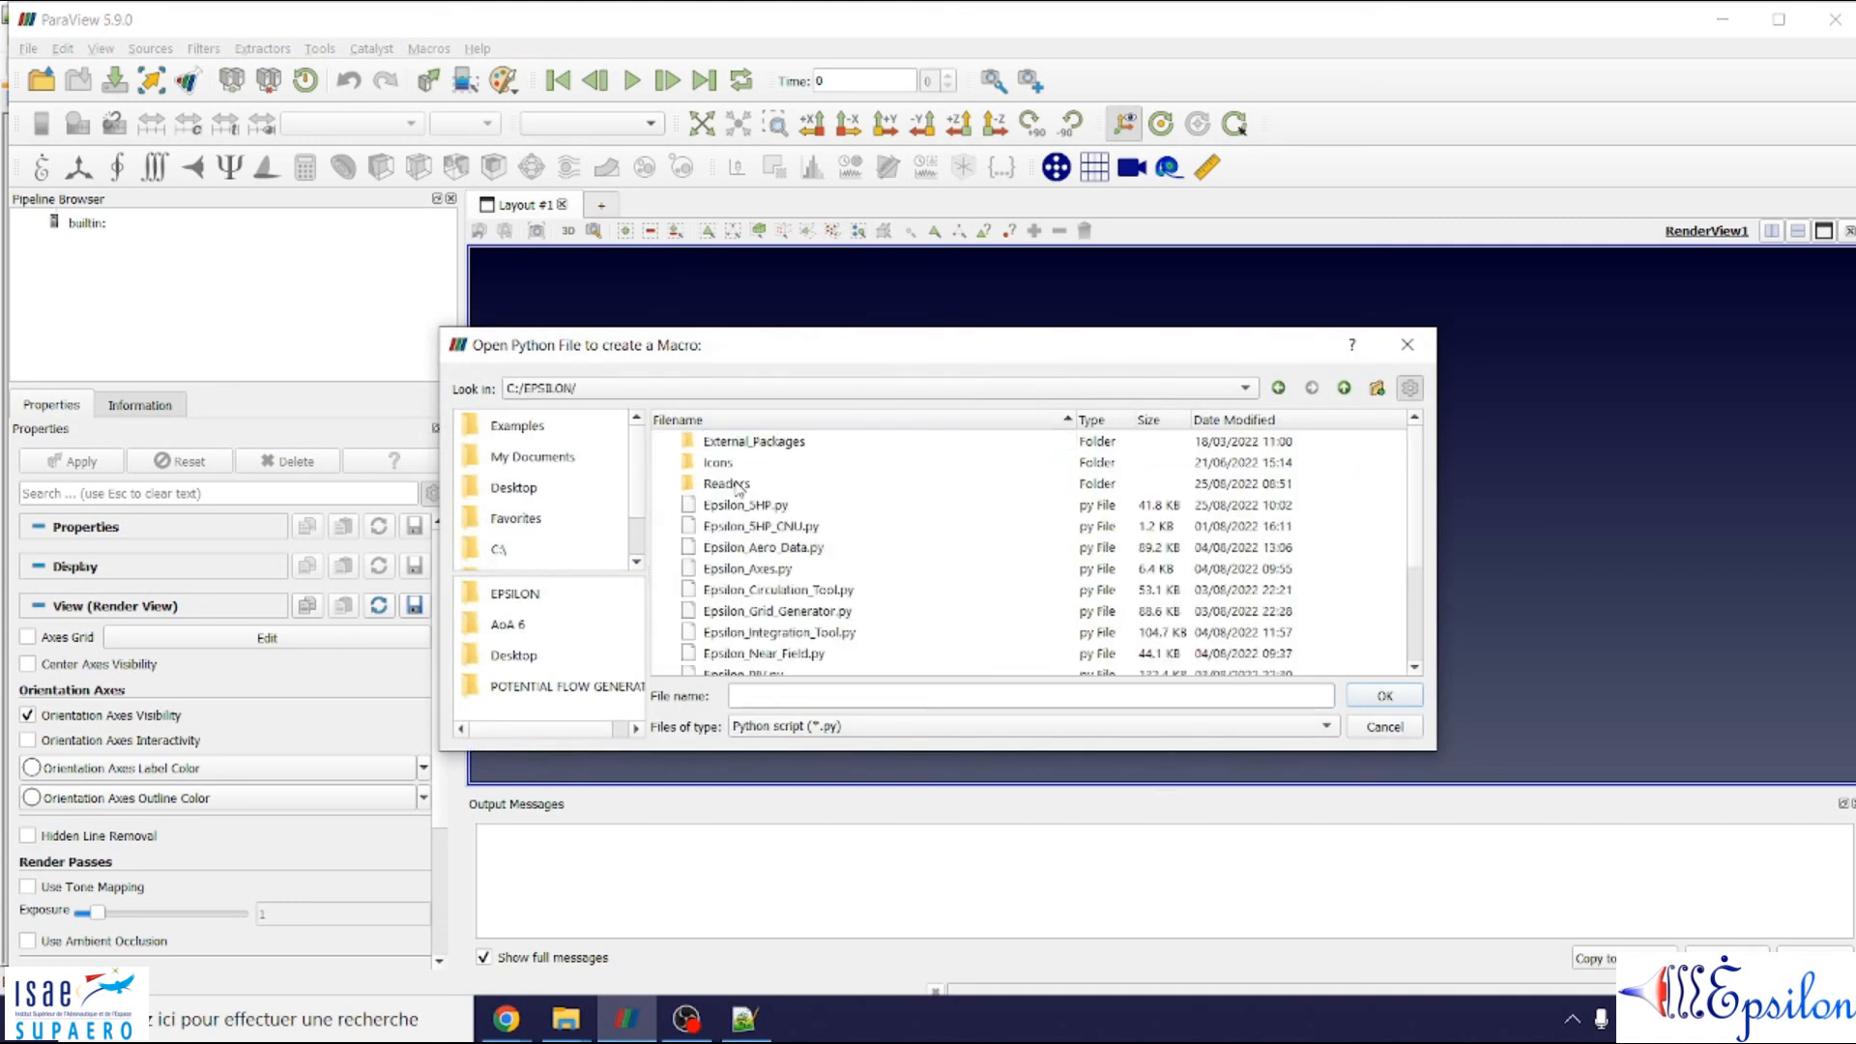
{"action": "scroll", "coordinate": [848, 541], "scroll_direction": "down", "scroll_amount": 1}
{"action": "double_click", "coordinate": [764, 657]}
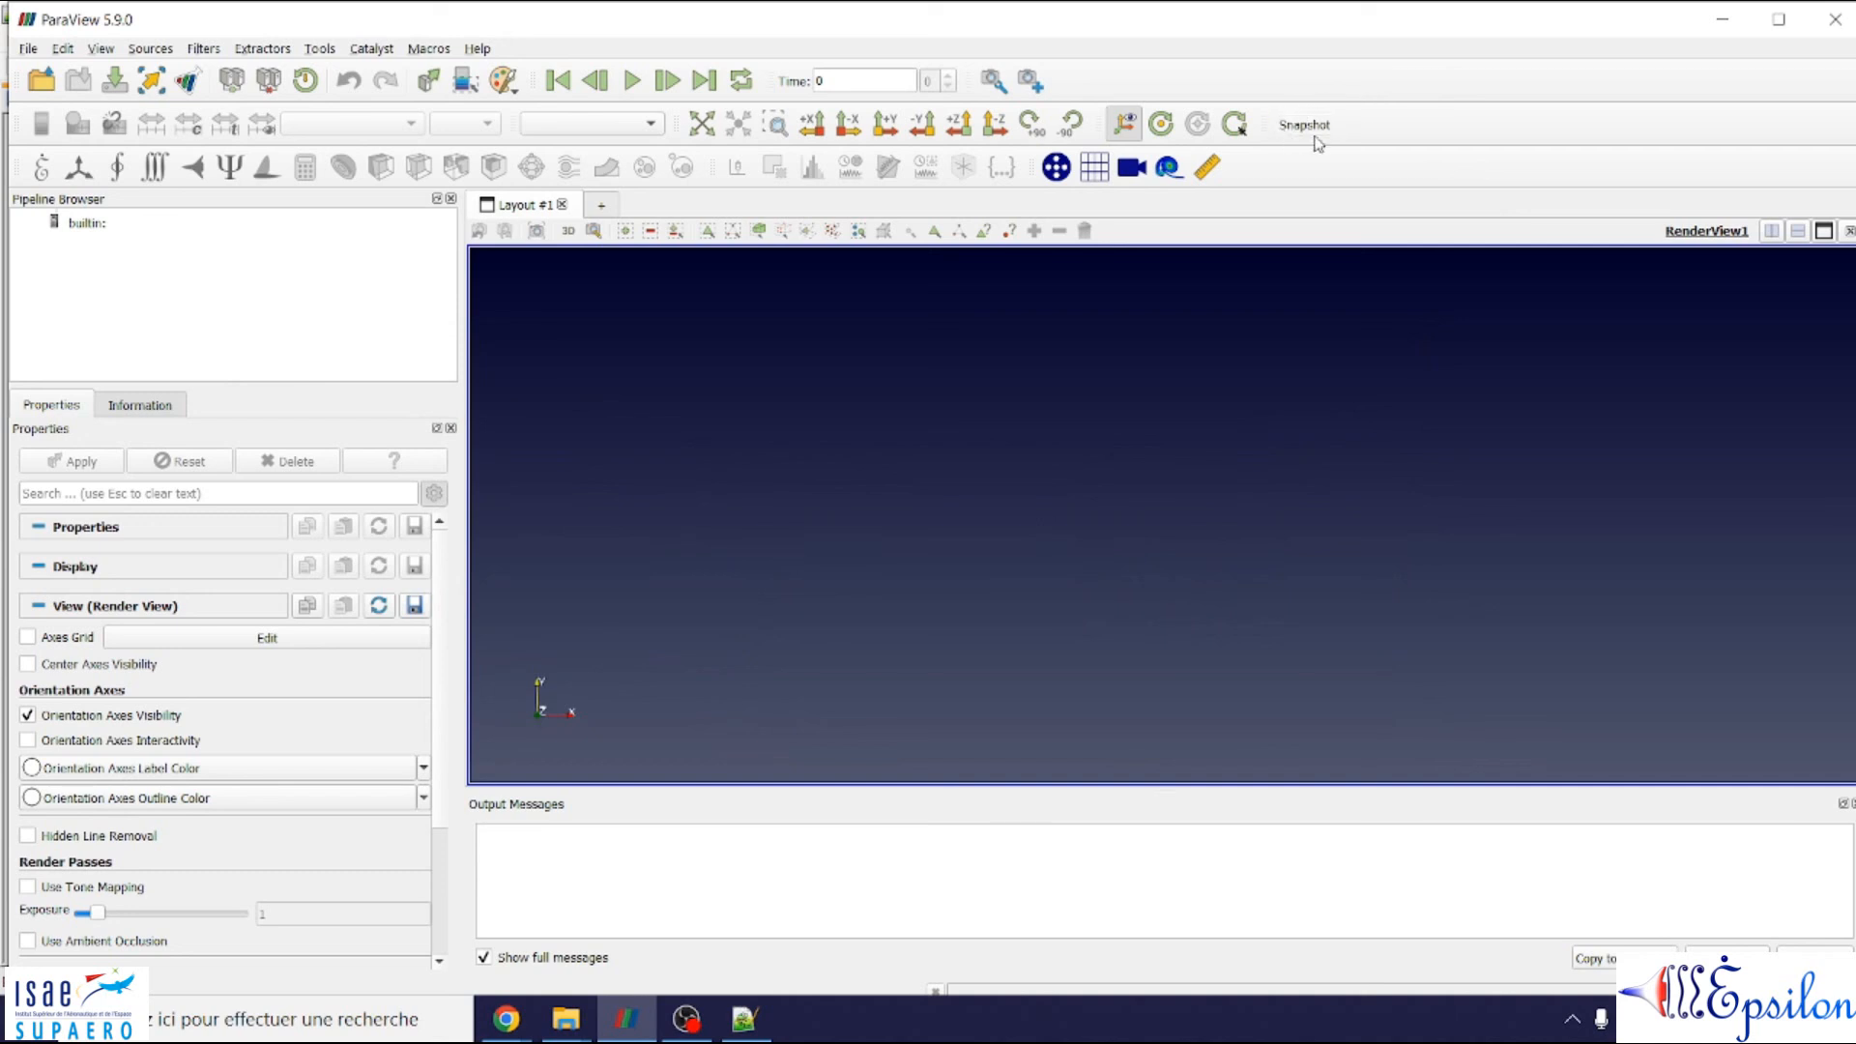
{"action": "left_click", "coordinate": [1284, 131]}
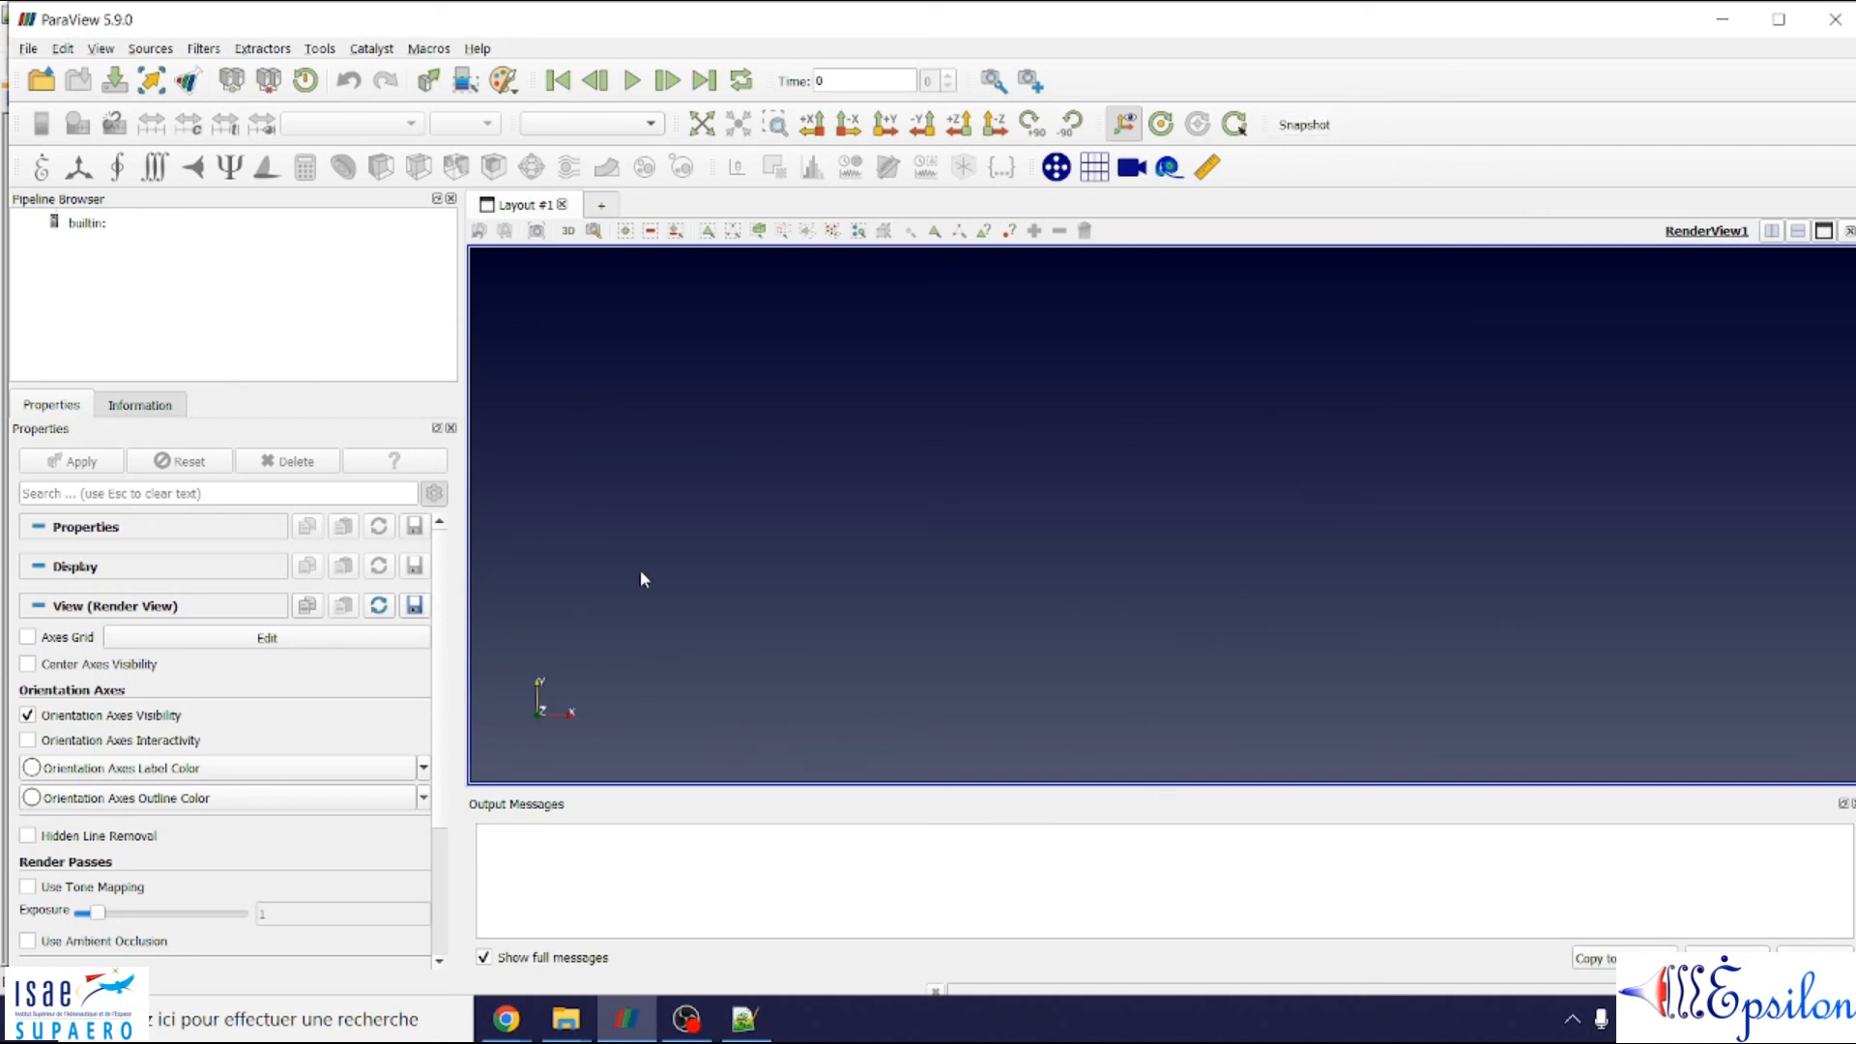